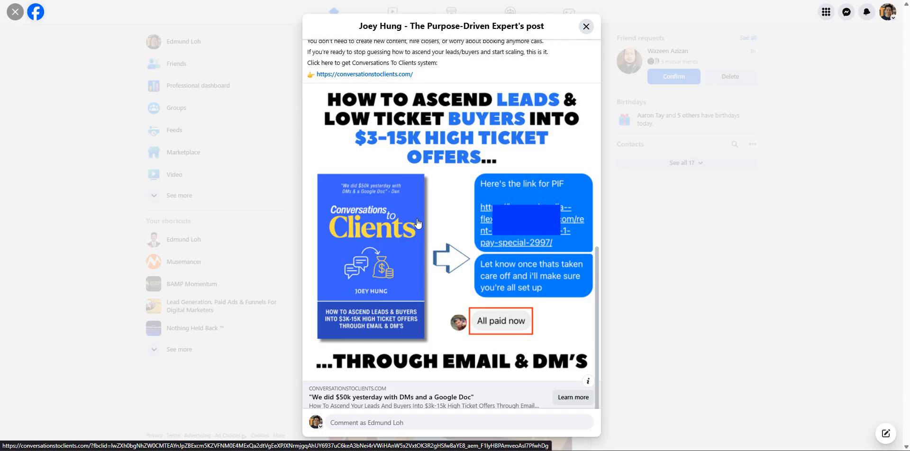
Step: Switch from the Facebook ad posts to Canva and create a blank custom-size design of 1080 × 1080 px
key(ctrl+Tab)
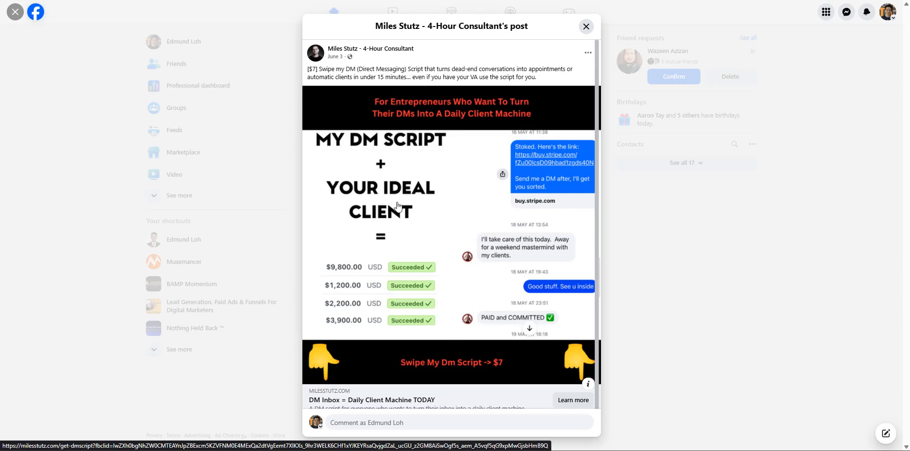
click(393, 1)
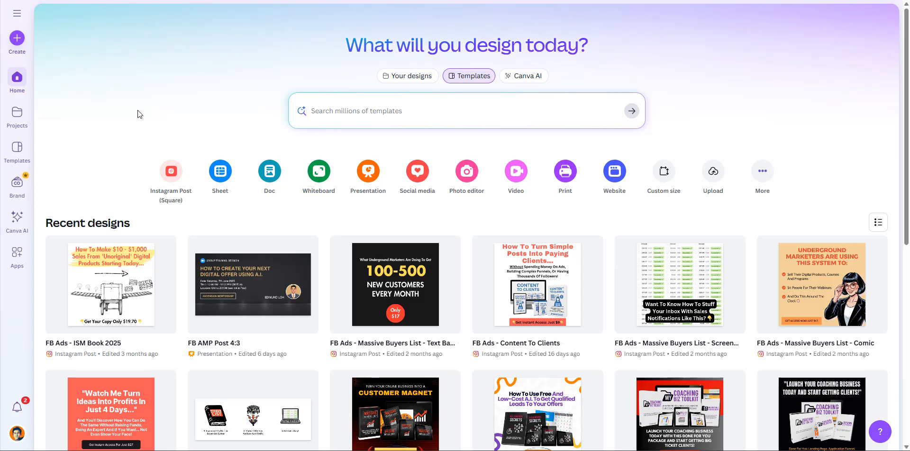
click(17, 43)
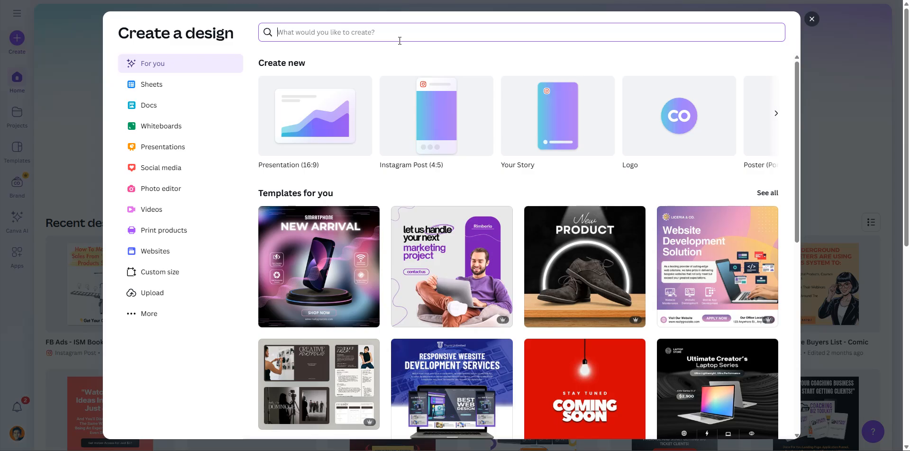
click(177, 271)
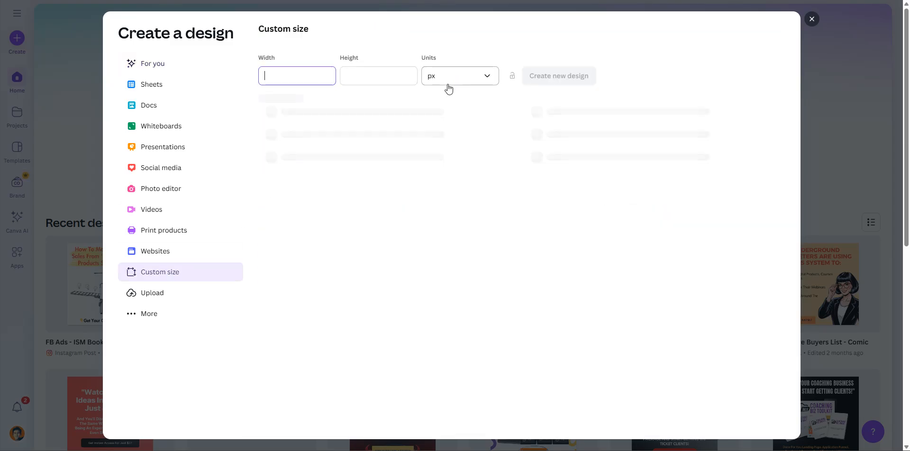
text(1080)
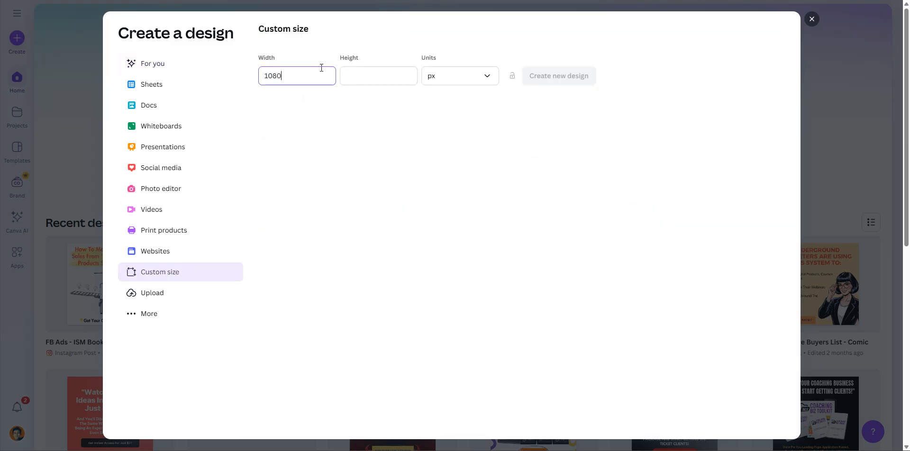
key(Tab)
text(1080)
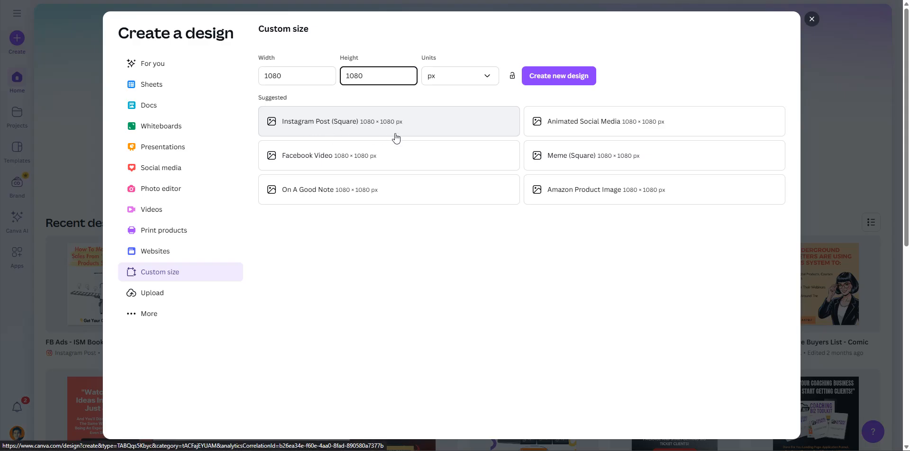
click(559, 80)
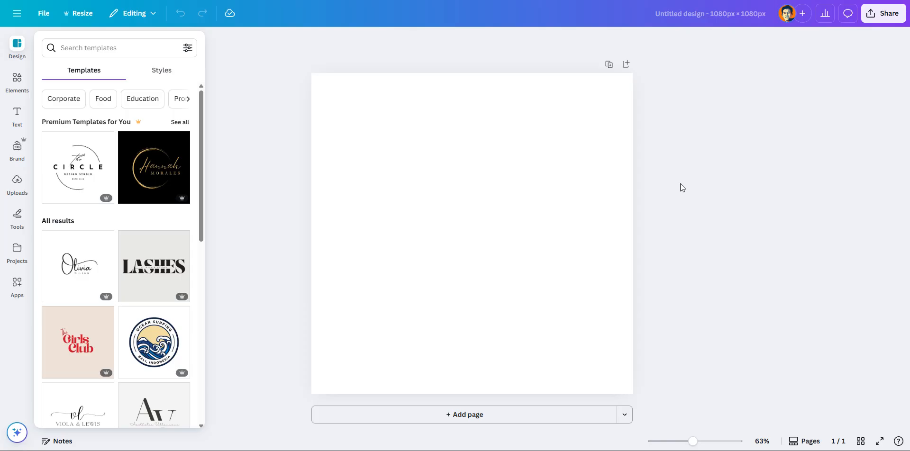
Step: Review the prepared ad copy in New Text Document.txt, moving its window aside and minimizing it when finished
key(alt+Tab)
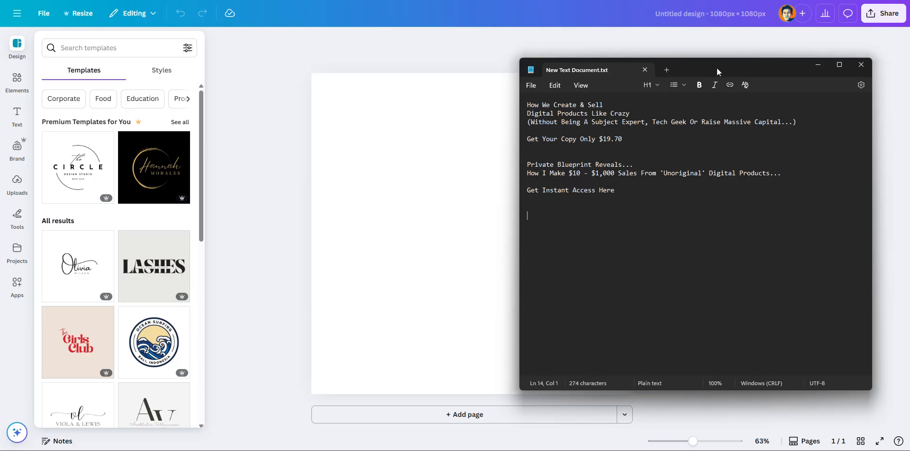
drag(717, 72, 523, 99)
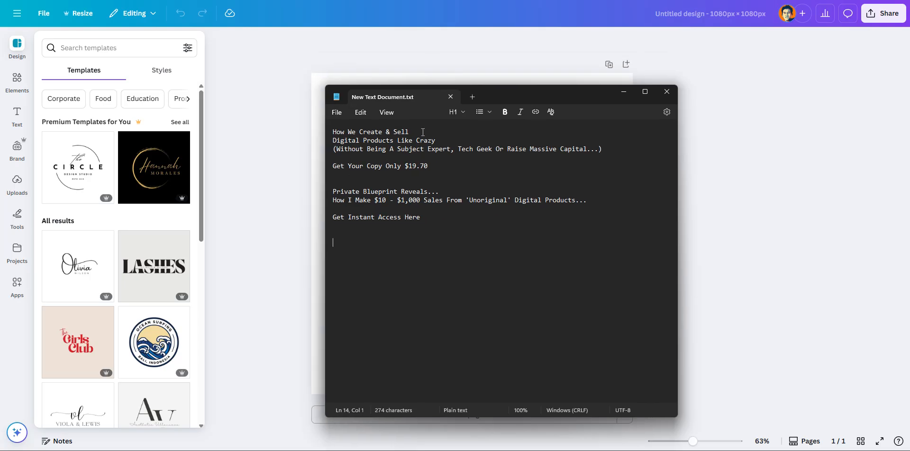
drag(528, 97, 665, 131)
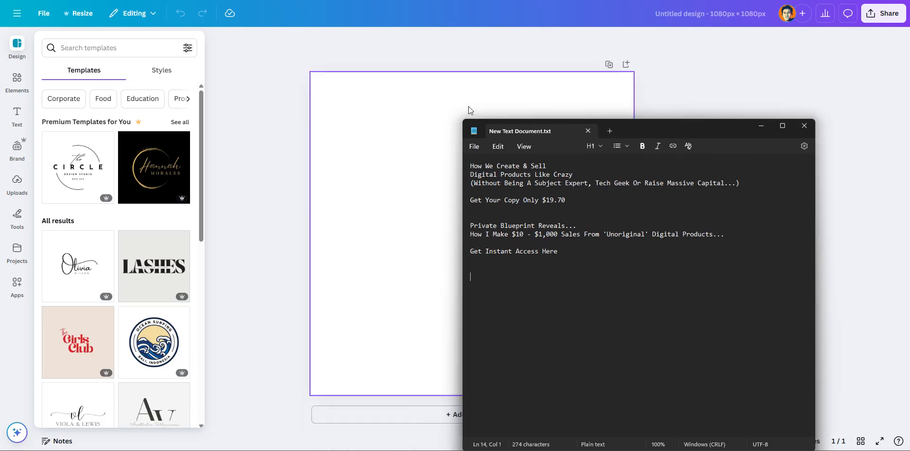
click(762, 127)
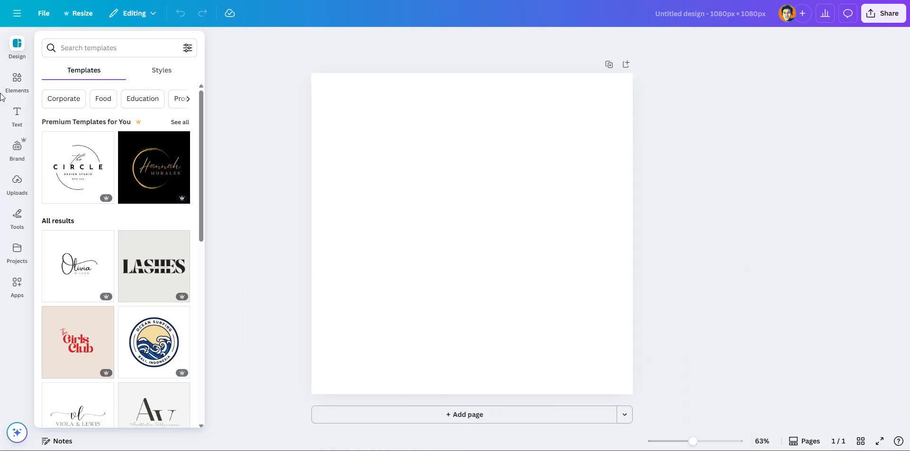
Step: Add a heading to the page and replace its text with "How We Create & Sell" from the text document
click(29, 121)
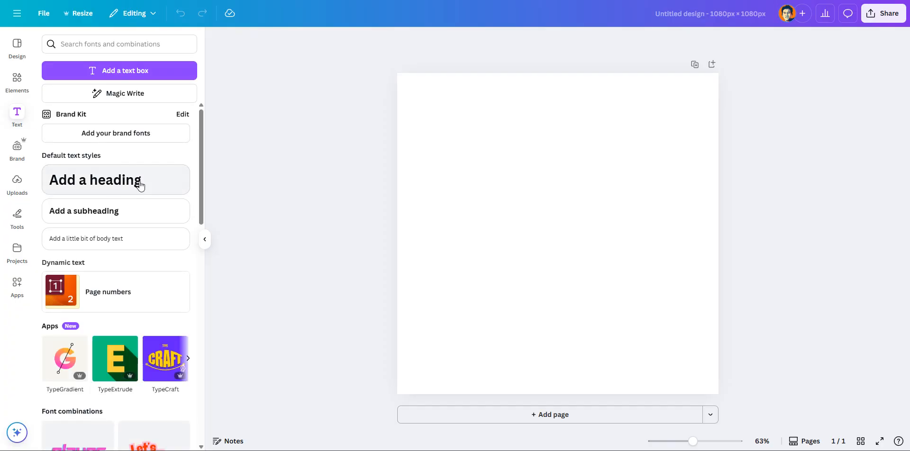
drag(102, 181, 505, 153)
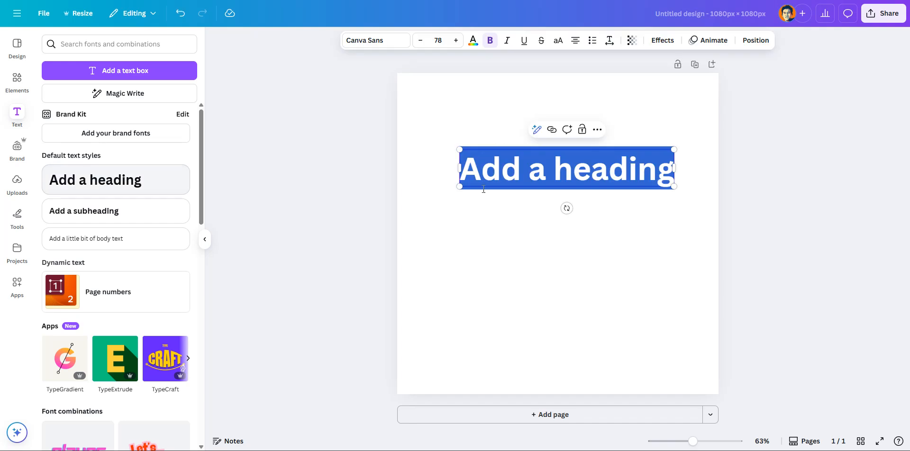
key(alt+Tab)
drag(582, 166, 467, 167)
key(ctrl+c)
click(754, 127)
click(582, 175)
key(ctrl+a)
key(ctrl+v)
key(ctrl+a)
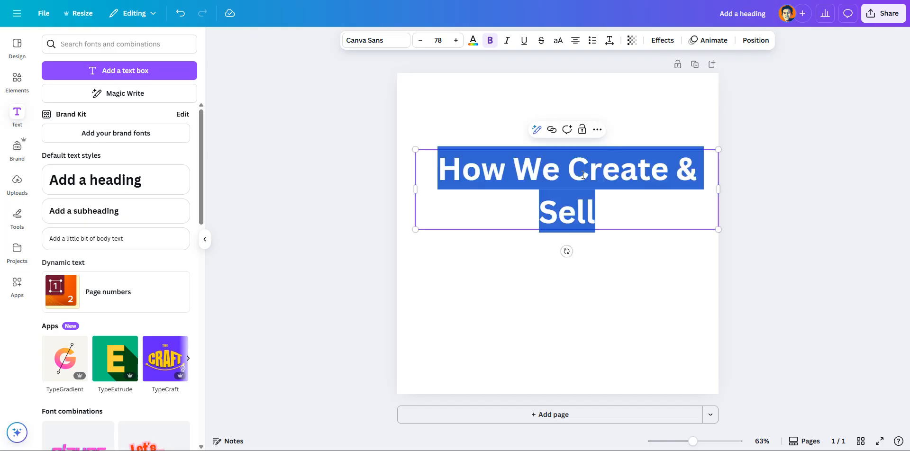
Step: Move the heading up near the page's upper edge and center it horizontally
click(389, 134)
click(536, 172)
drag(563, 161, 553, 115)
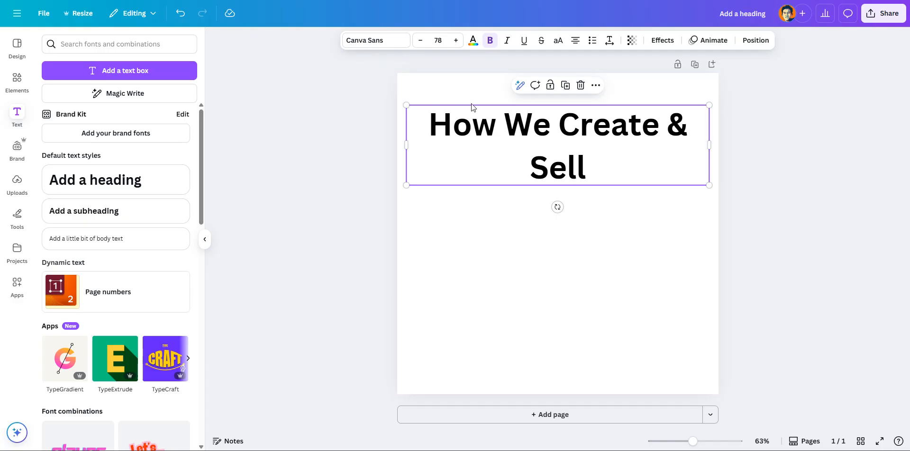
Step: Try the Archivo Black font on the heading
click(372, 44)
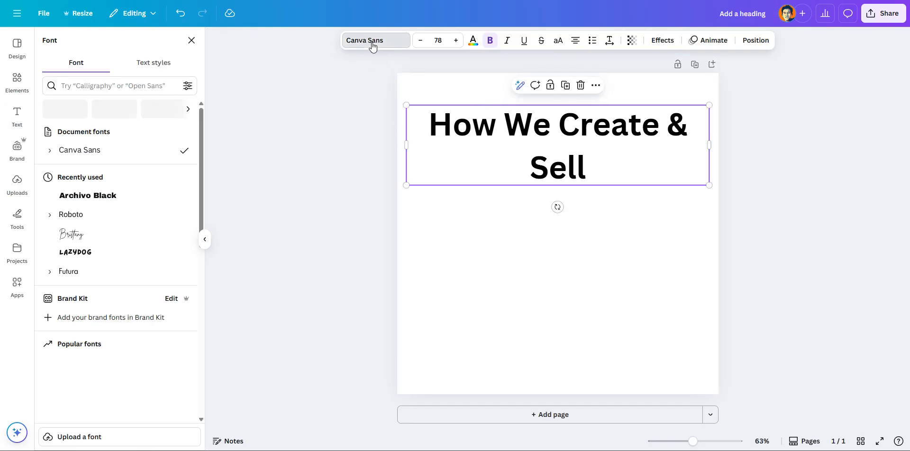
click(93, 199)
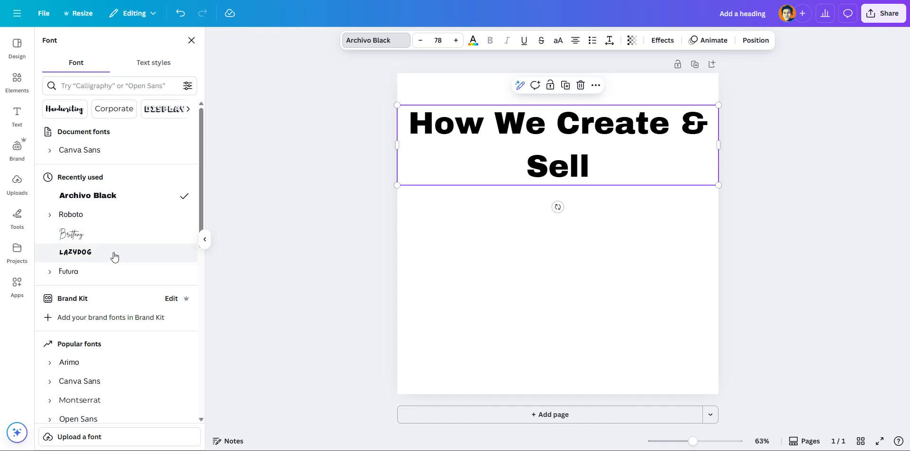
Step: Browse the available fonts down to the English fonts and try Allura on the heading
scroll(113, 260, down, 3)
scroll(113, 270, down, 8)
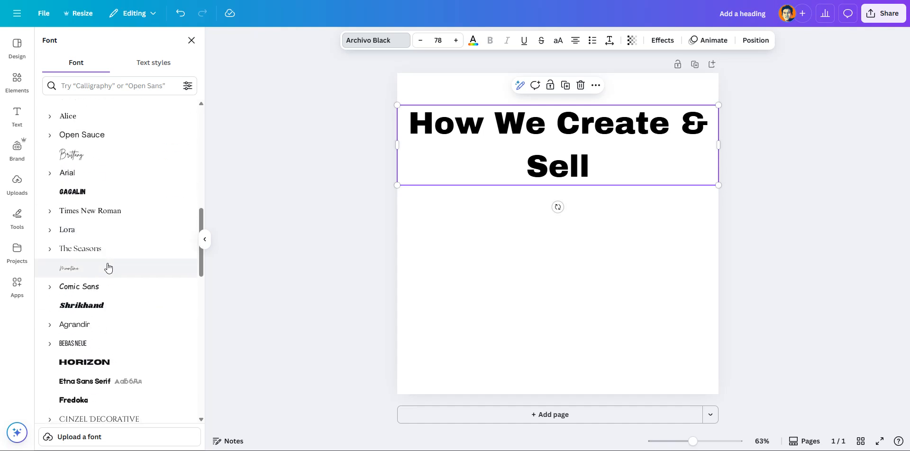
scroll(119, 282, down, 7)
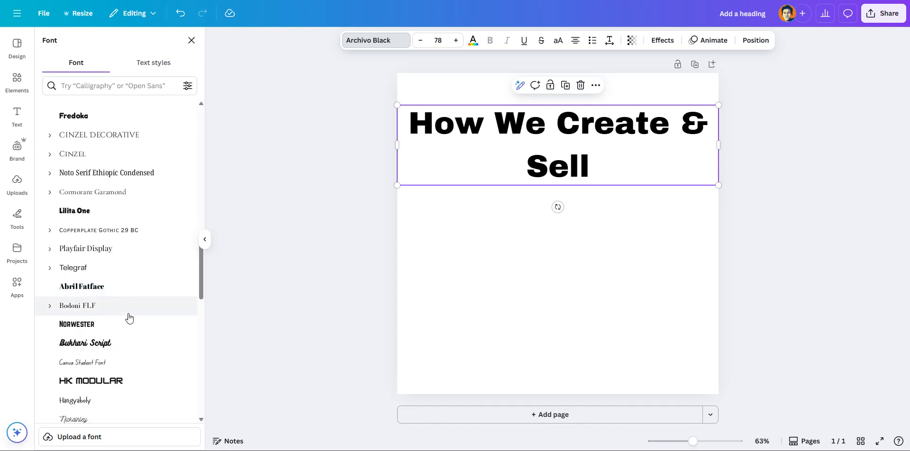
scroll(128, 317, down, 3)
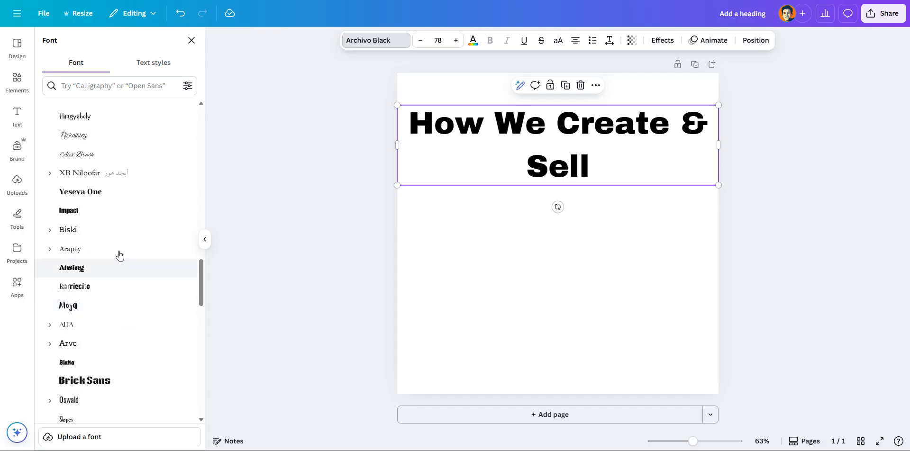
scroll(123, 298, down, 2)
scroll(122, 308, down, 2)
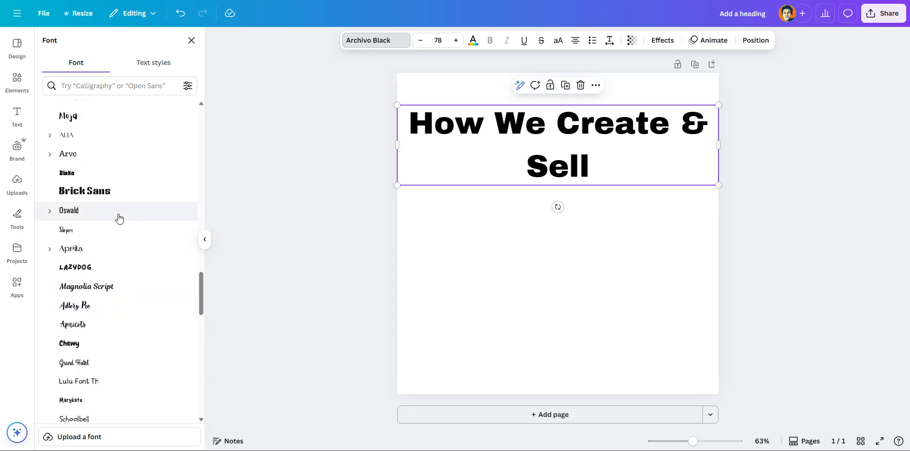
scroll(124, 317, down, 2)
scroll(124, 325, down, 7)
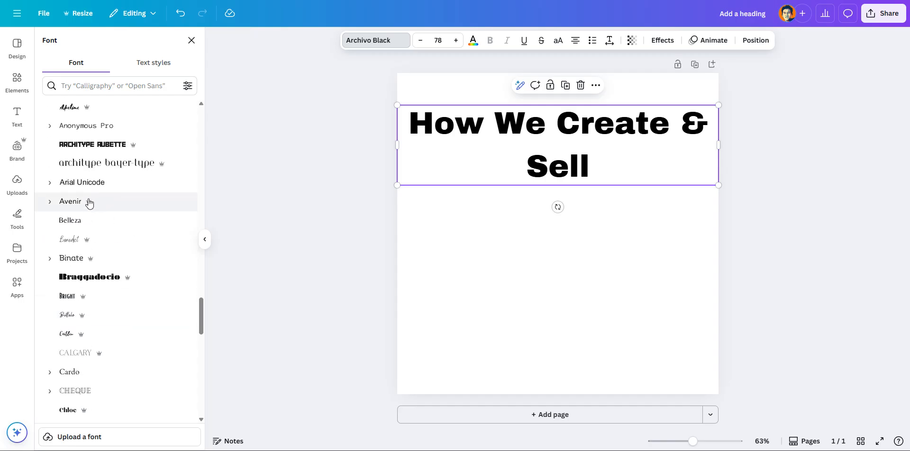
scroll(119, 272, down, 5)
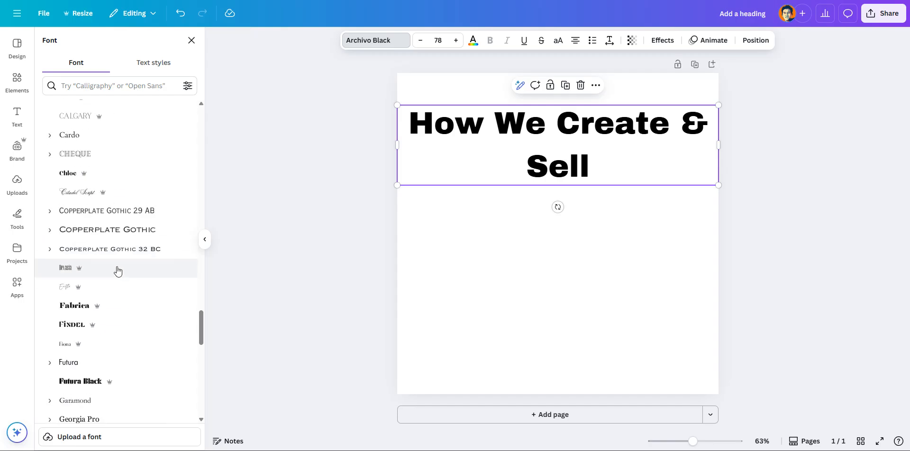
scroll(113, 241, down, 4)
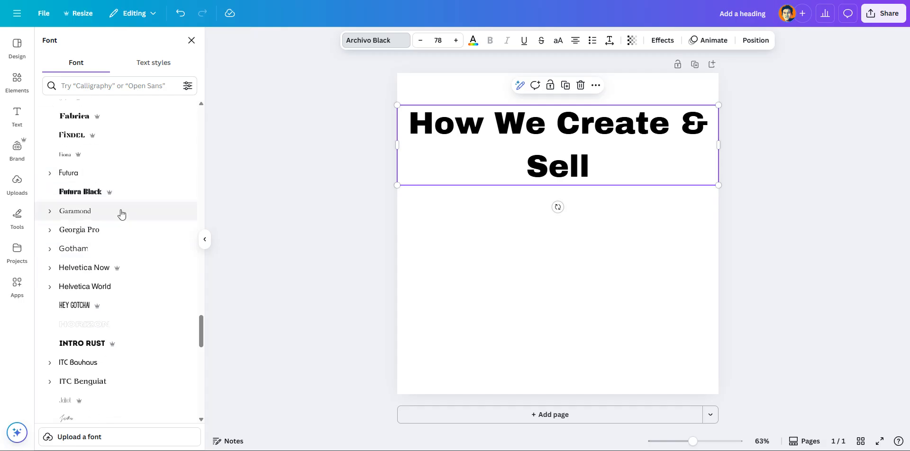
scroll(113, 285, down, 4)
scroll(131, 265, down, 5)
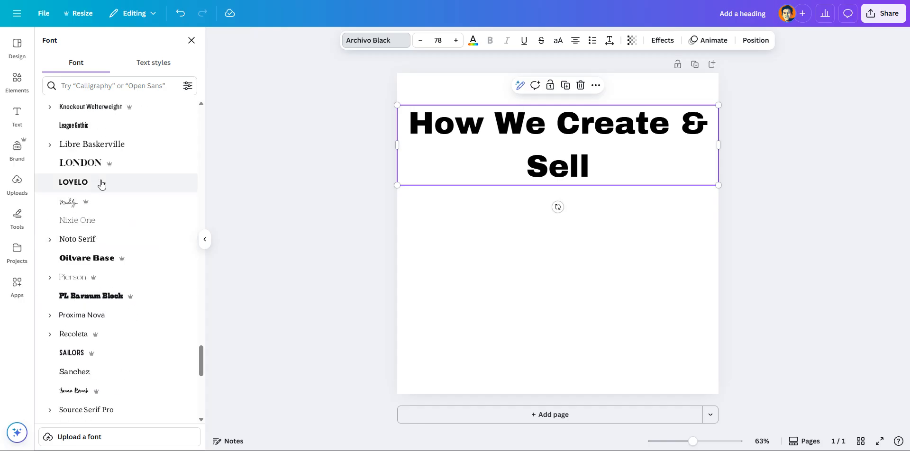
scroll(115, 290, down, 5)
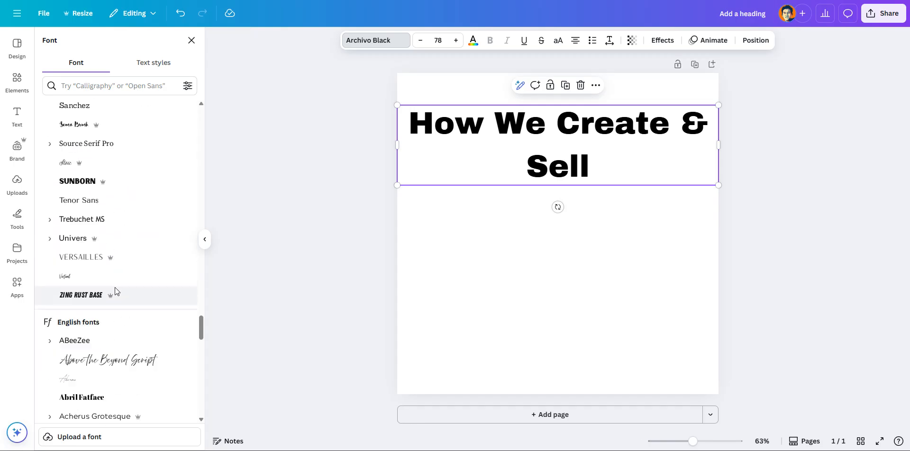
scroll(116, 291, down, 2)
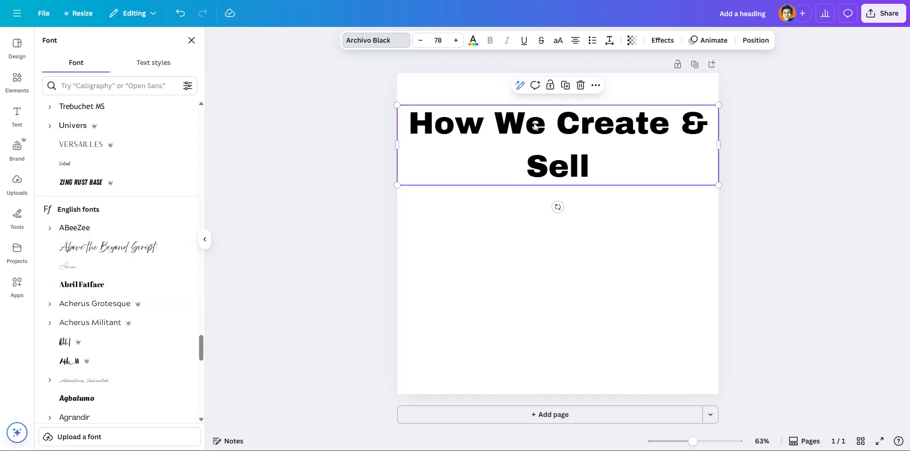
scroll(111, 343, down, 5)
scroll(112, 342, down, 3)
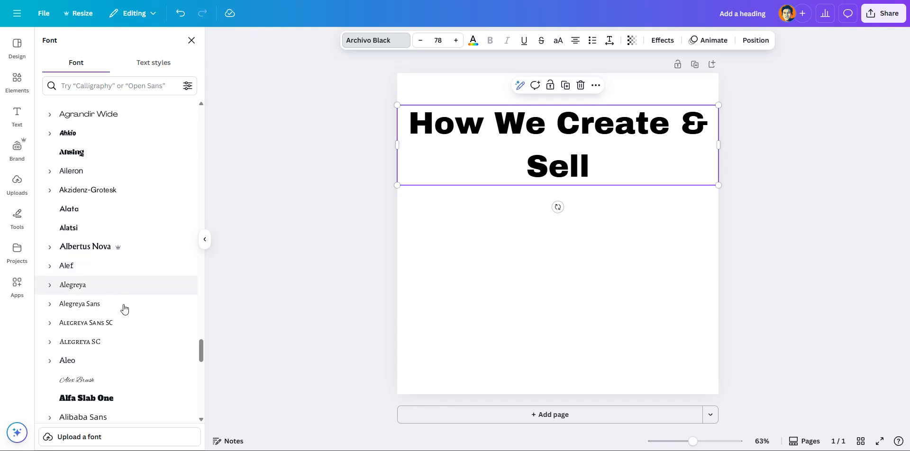
scroll(122, 308, down, 2)
scroll(115, 304, down, 3)
click(102, 285)
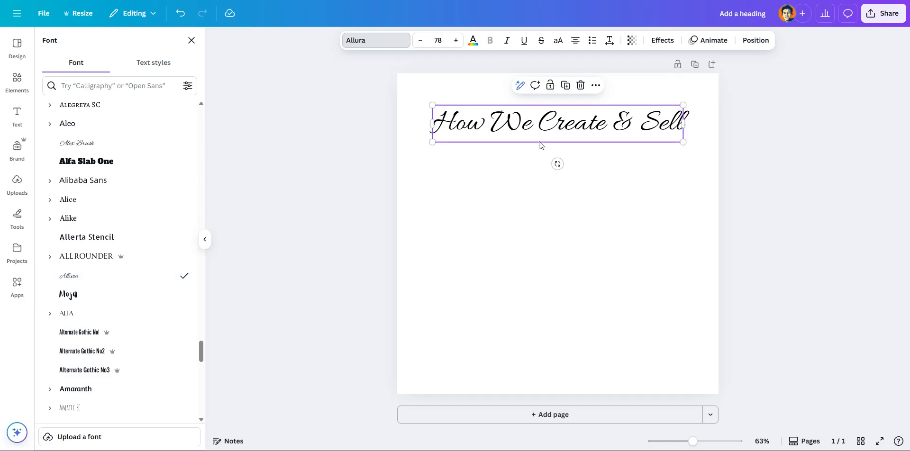
Step: Try the Ananias font on the heading
scroll(147, 345, down, 7)
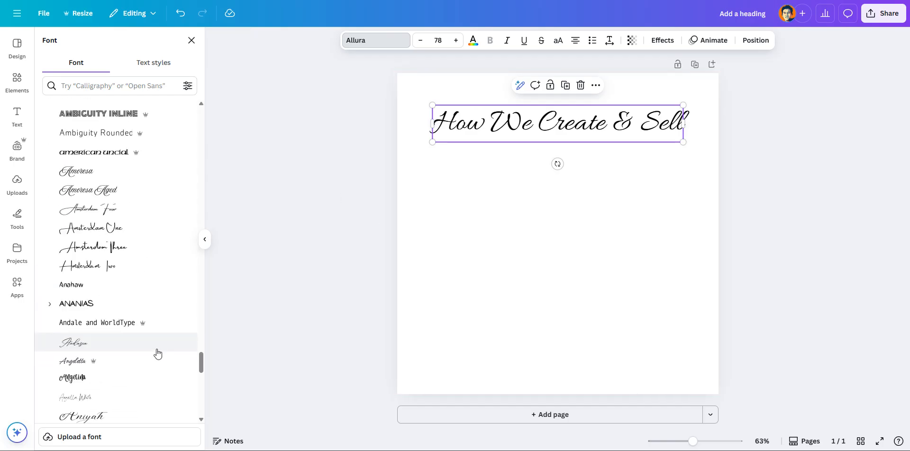
scroll(157, 355, down, 3)
click(93, 162)
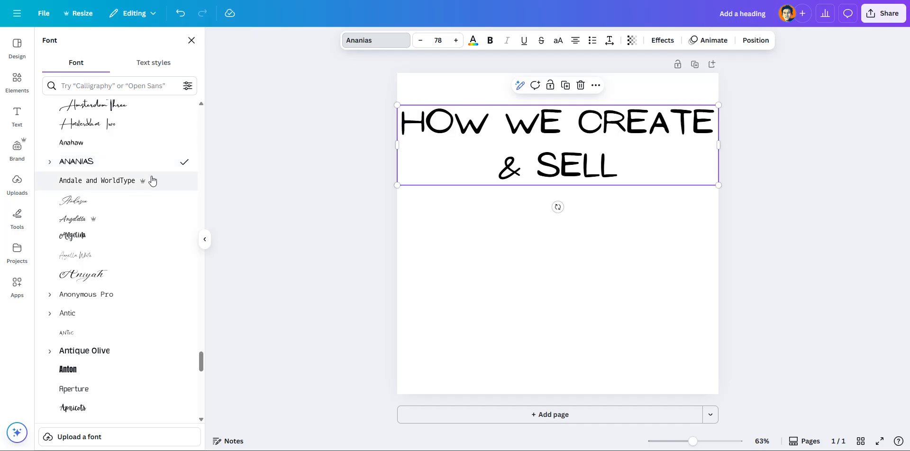
Step: Set the heading's font to Anton and nudge the heading slightly down, keeping it horizontally centered
scroll(91, 288, down, 4)
click(85, 282)
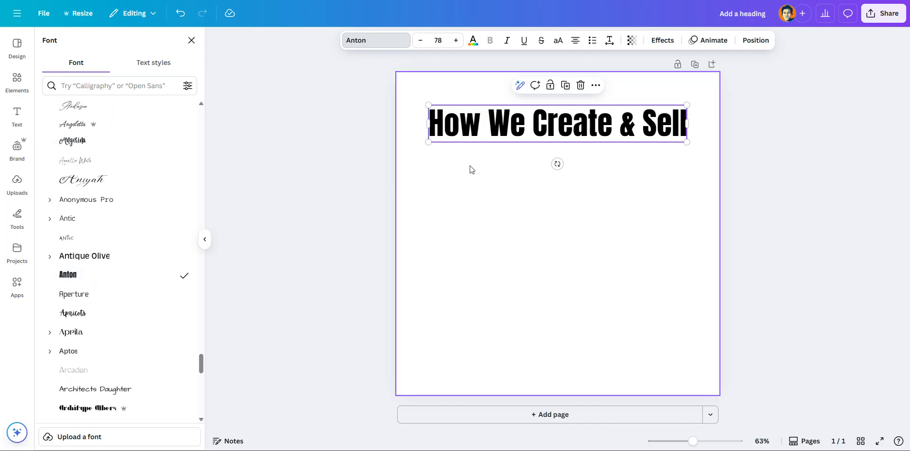
click(332, 134)
mouse_move(567, 122)
mouse_down()
mouse_move(551, 121)
mouse_move(571, 126)
mouse_up()
click(412, 127)
Step: Check the remaining ad copy lines in the text document and return to the design
key(alt+Tab)
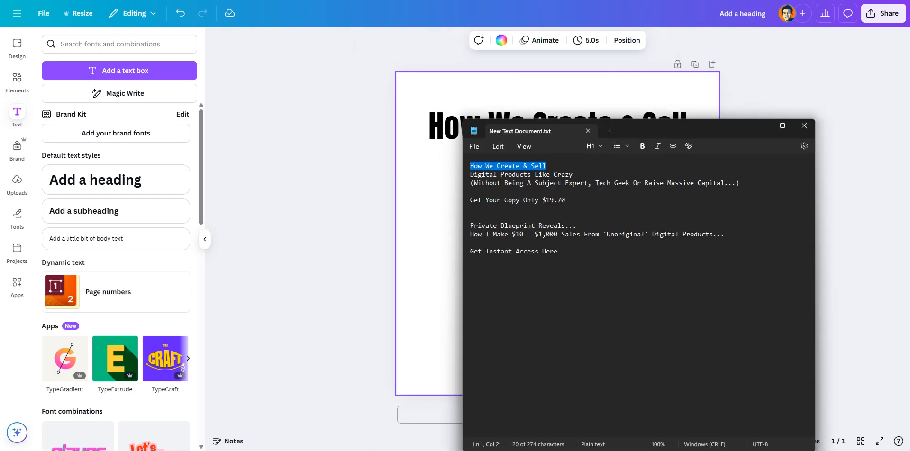
click(759, 127)
click(575, 119)
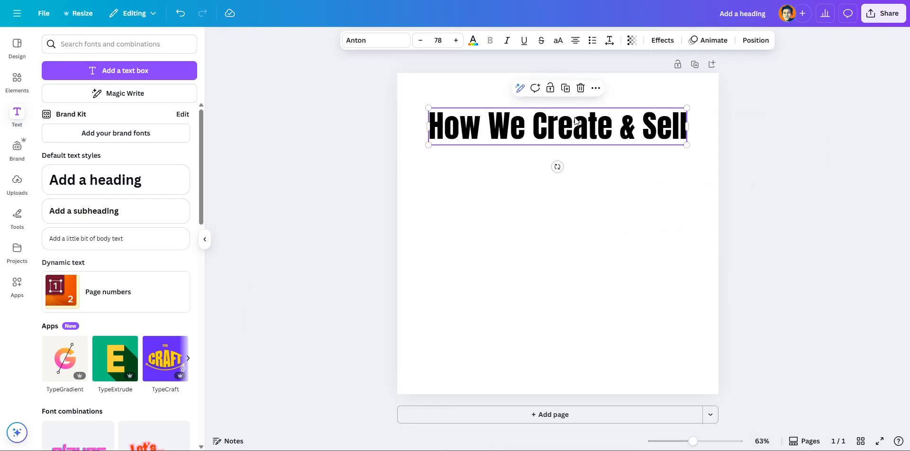
click(473, 42)
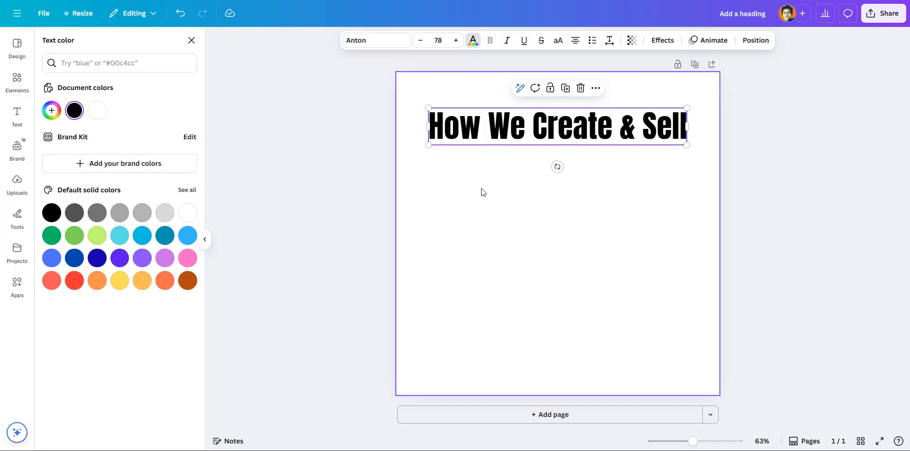
click(483, 167)
click(356, 188)
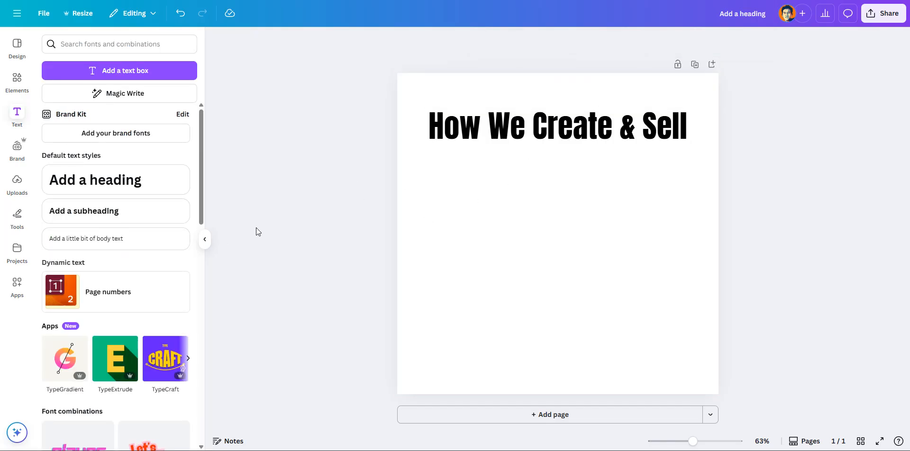
Step: Copy the line "Digital Products Like Crazy" from the text document and return to the design
key(alt+Tab)
drag(573, 174, 470, 179)
click(758, 127)
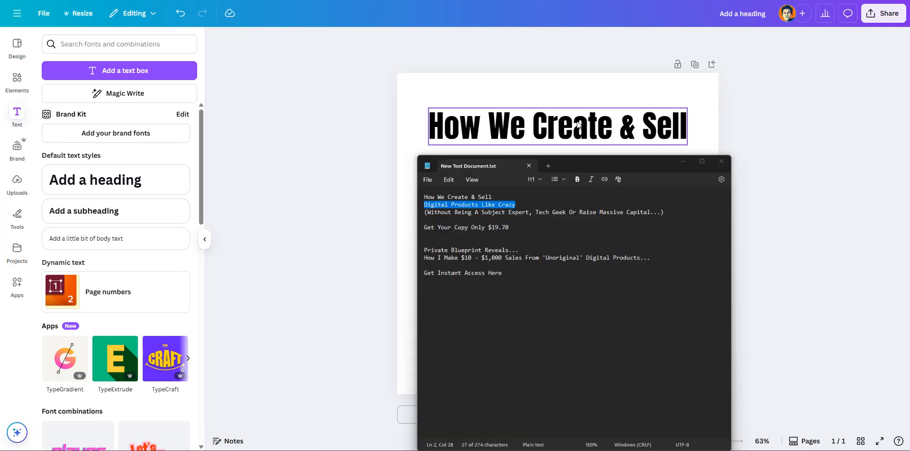
Step: Duplicate the "How We Create & Sell" heading and place the copy below the original
click(567, 122)
right_click(567, 122)
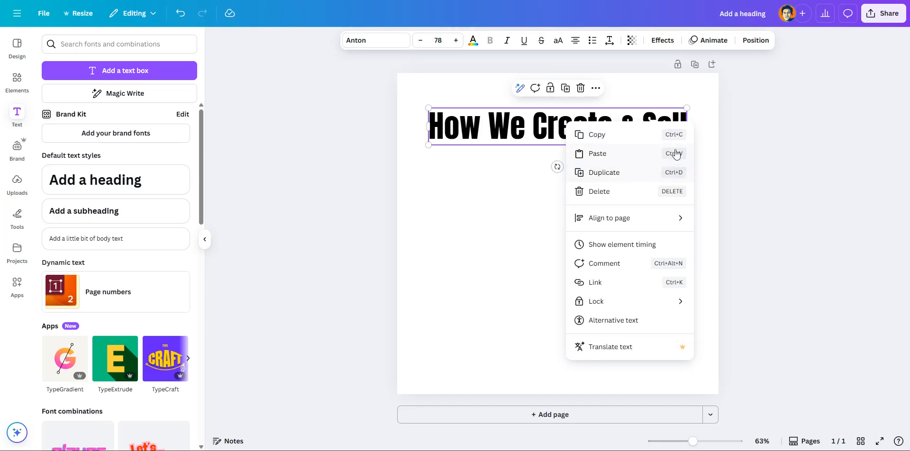
click(636, 179)
drag(575, 130, 431, 203)
Step: Replace the duplicated heading's text with "Digital Products Like Crazy" and move it closer under the heading, horizontally centered on the page
double_click(567, 200)
key(ctrl+a)
text(Digital Products Like Crazy)
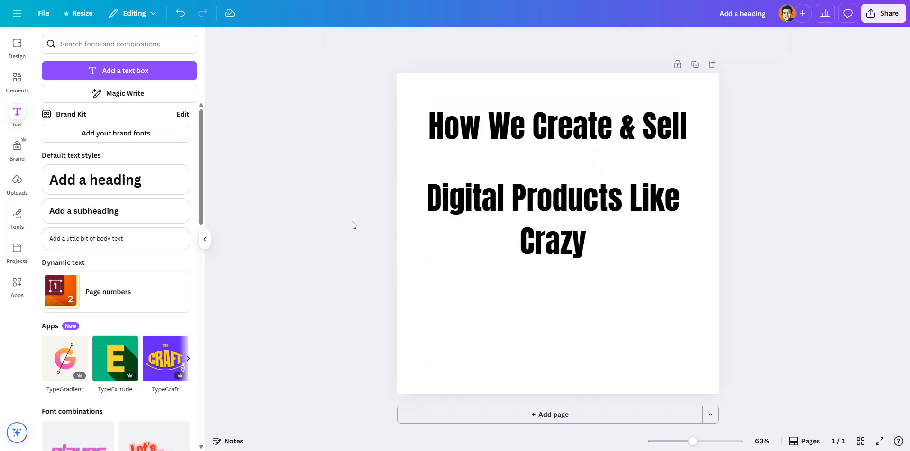
drag(551, 208, 556, 192)
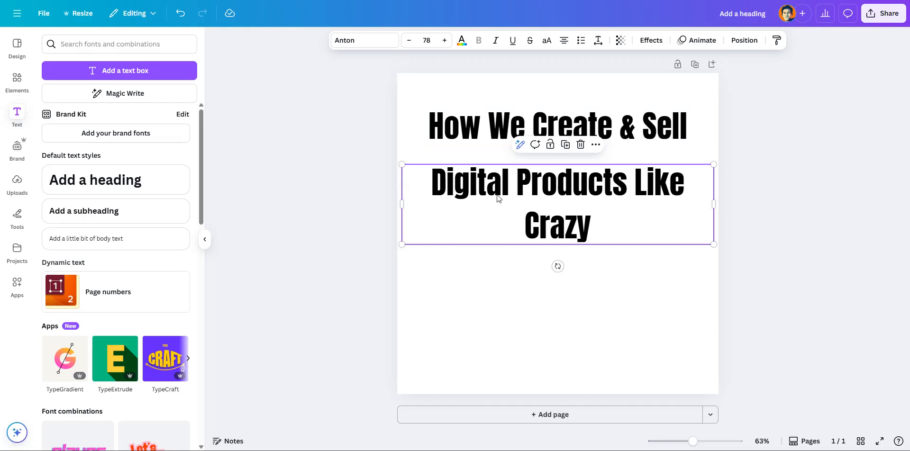
Step: Try uppercase lettering on the "Digital Products Like Crazy" text
click(684, 125)
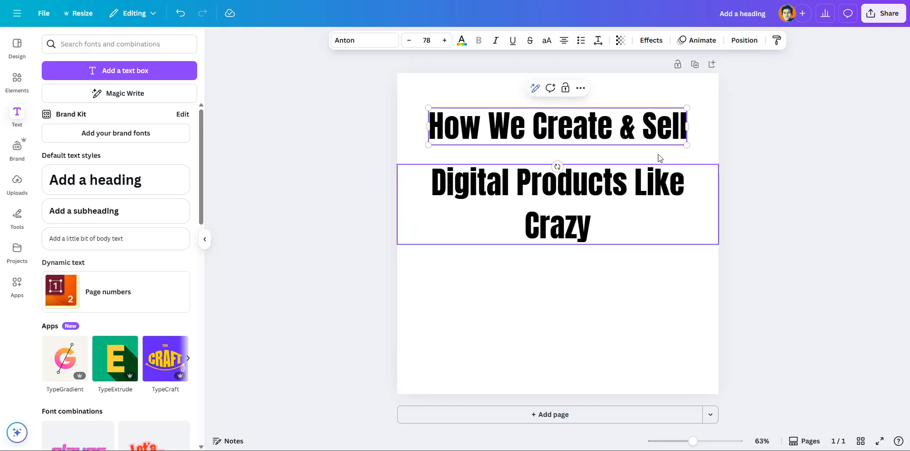
click(789, 147)
click(545, 141)
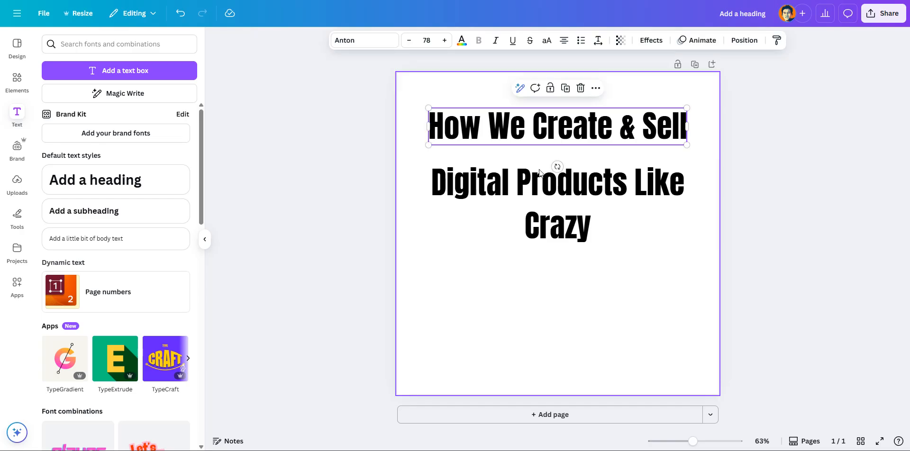
click(542, 191)
click(541, 190)
key(Home)
key(shift+Right)
key(shift+Right)
key(shift+Right)
key(shift+Right)
key(shift+Right)
key(shift+Right)
key(ctrl+a)
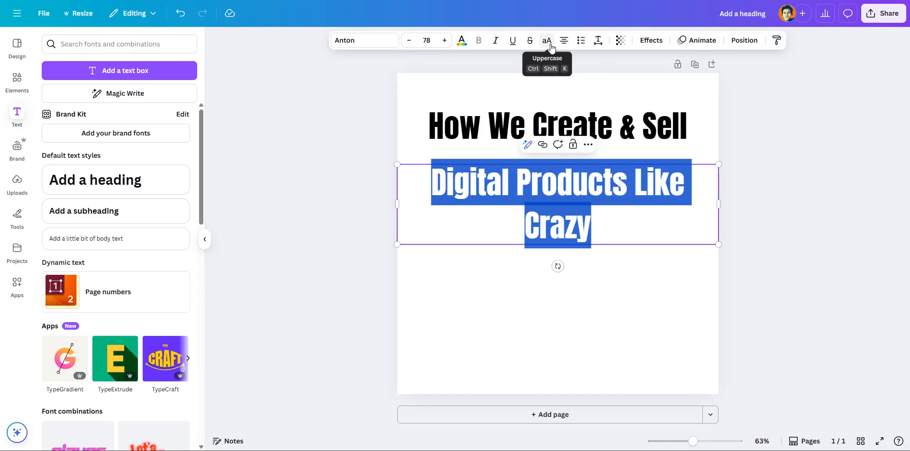
click(547, 41)
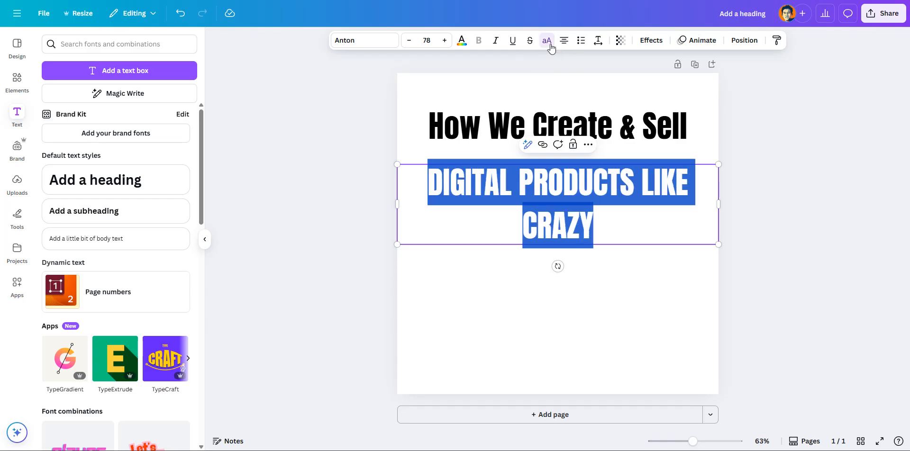
click(550, 45)
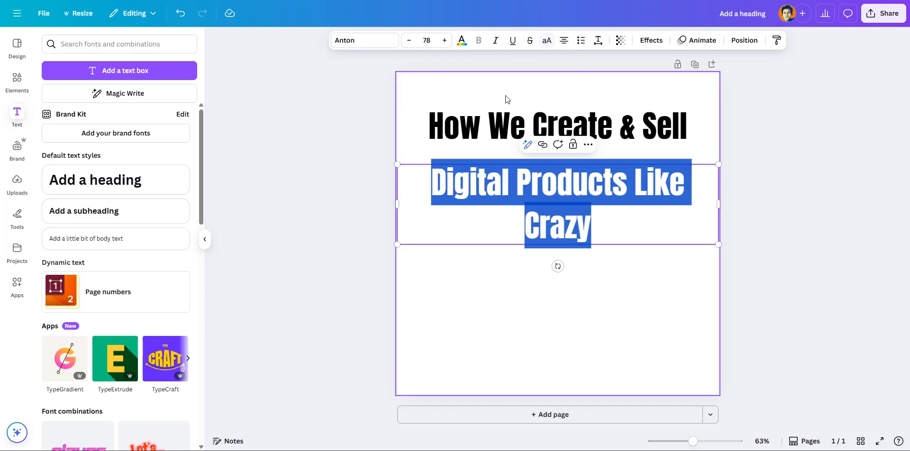
key(Escape)
Step: Reduce the "How We Create & Sell" heading's font size to slightly below 68 and nudge the heading down
click(497, 120)
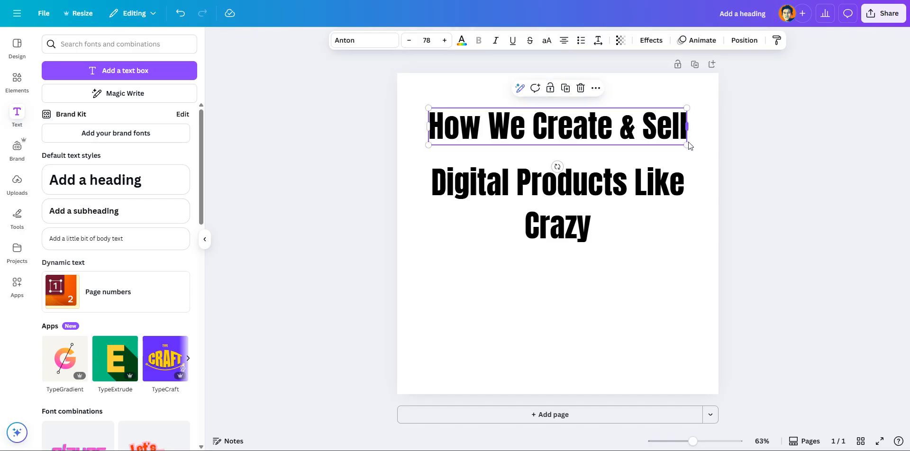
click(560, 184)
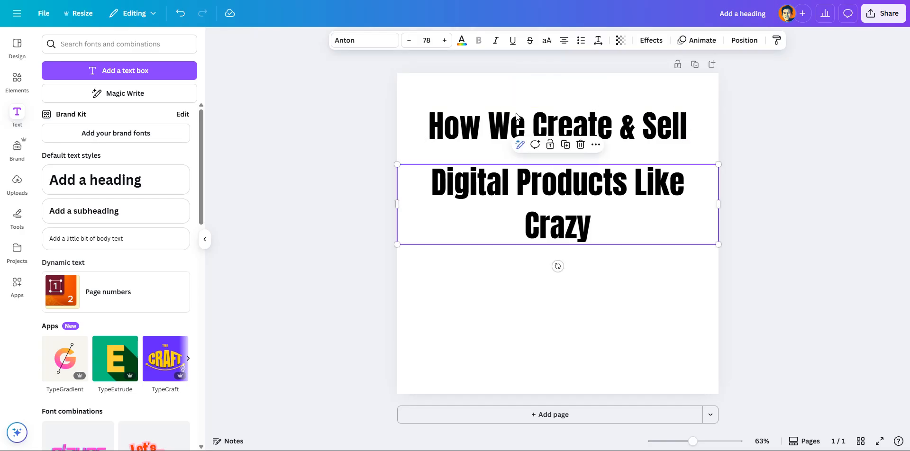
click(486, 119)
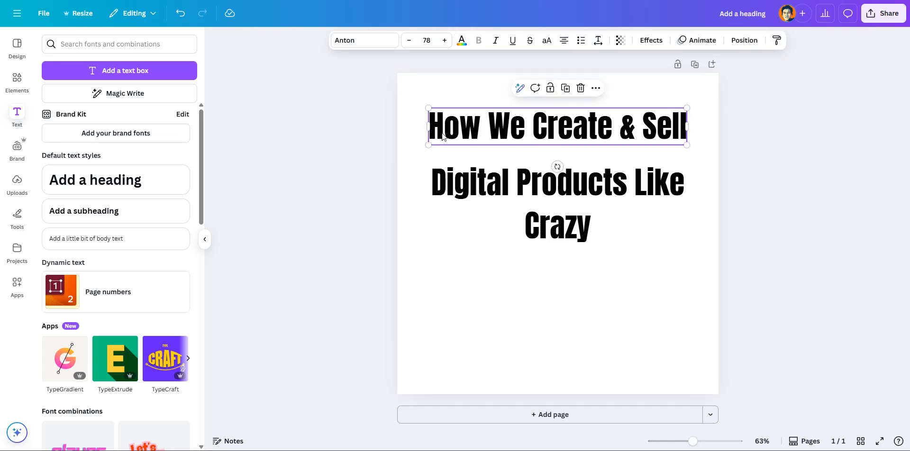
click(410, 41)
click(410, 42)
click(410, 41)
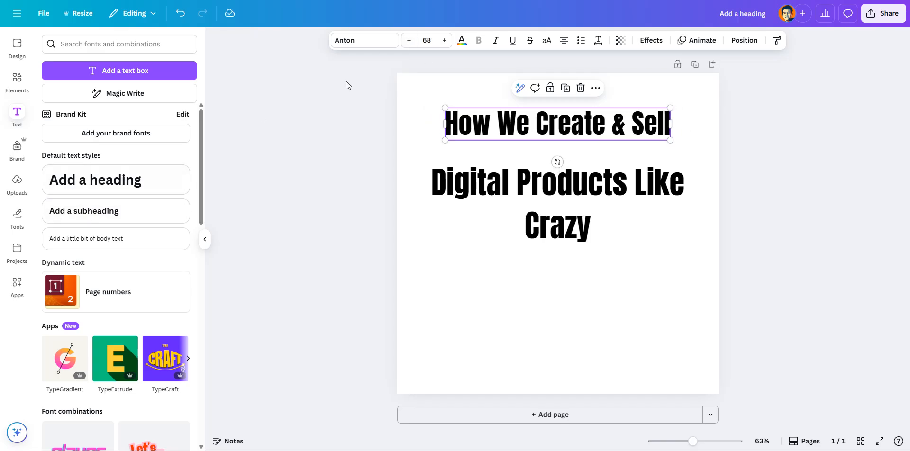
click(409, 41)
click(409, 41)
click(360, 113)
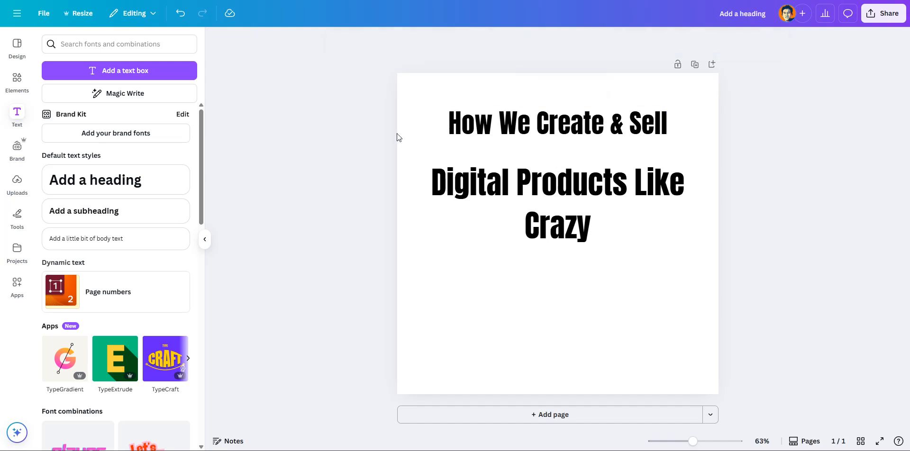
drag(618, 128, 618, 134)
Step: Make the "Digital Products Like Crazy" text uppercase and set its font size to 71
click(580, 216)
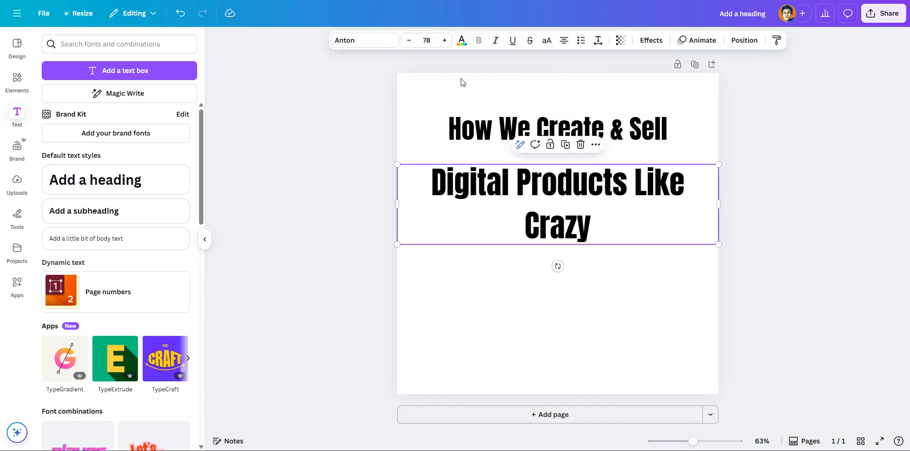
click(546, 41)
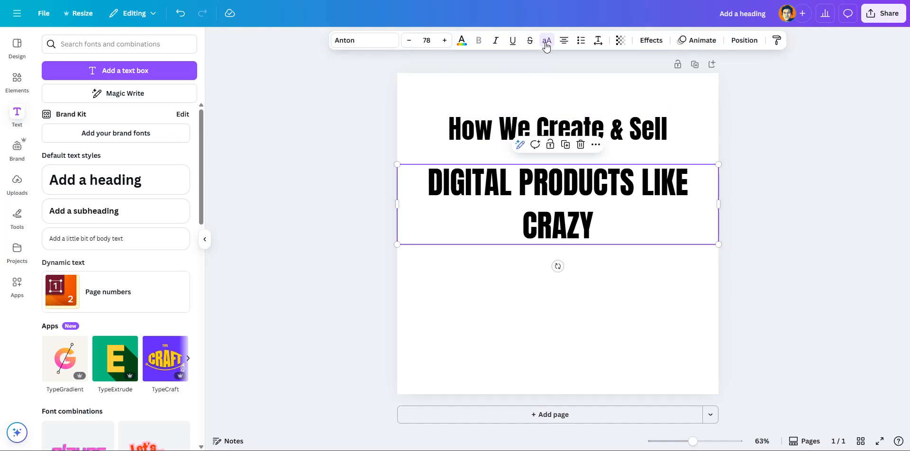
click(410, 42)
click(409, 42)
click(409, 41)
click(409, 41)
click(409, 41)
click(410, 41)
click(409, 41)
Step: Narrow the "Digital Products Like Crazy" text box evenly on both sides and set its font size to 80
drag(717, 184, 687, 181)
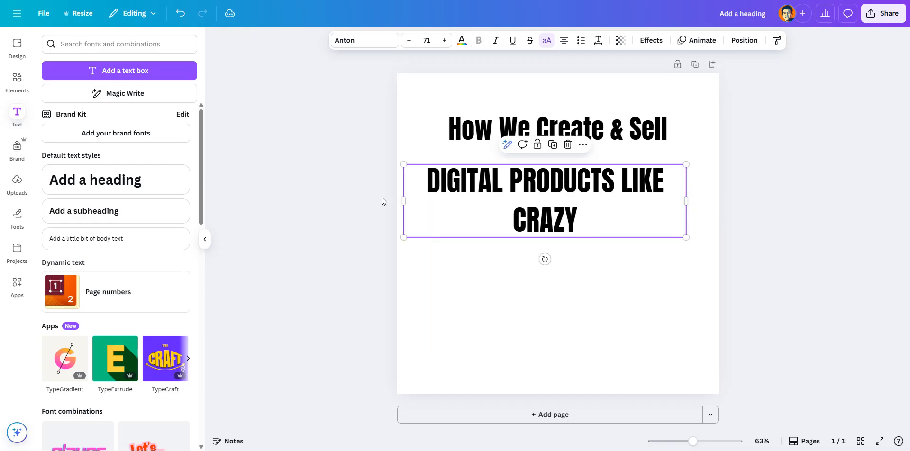
drag(403, 202, 429, 200)
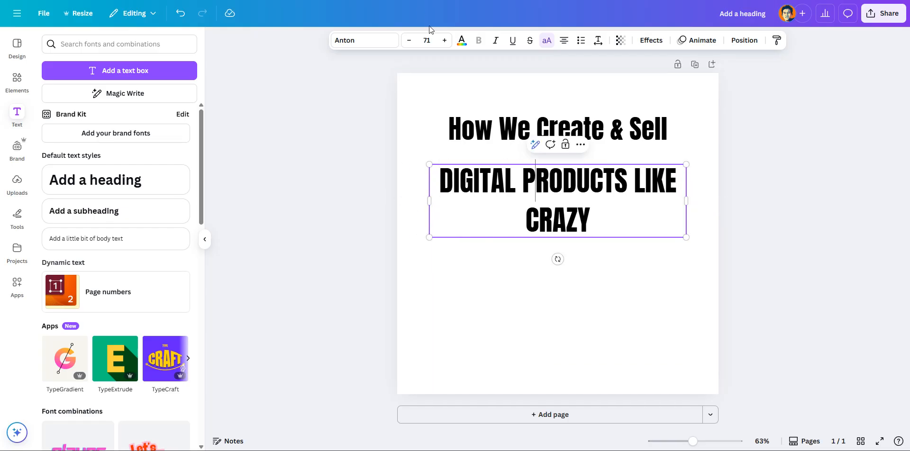
double_click(605, 217)
click(448, 176)
drag(449, 169, 582, 200)
click(445, 40)
click(444, 40)
click(445, 40)
click(444, 40)
click(445, 41)
click(444, 41)
click(445, 40)
click(444, 40)
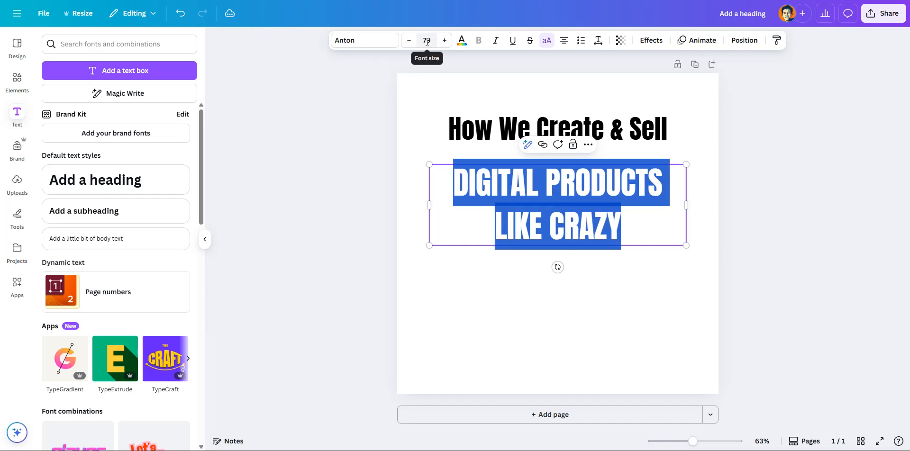
click(442, 43)
click(344, 138)
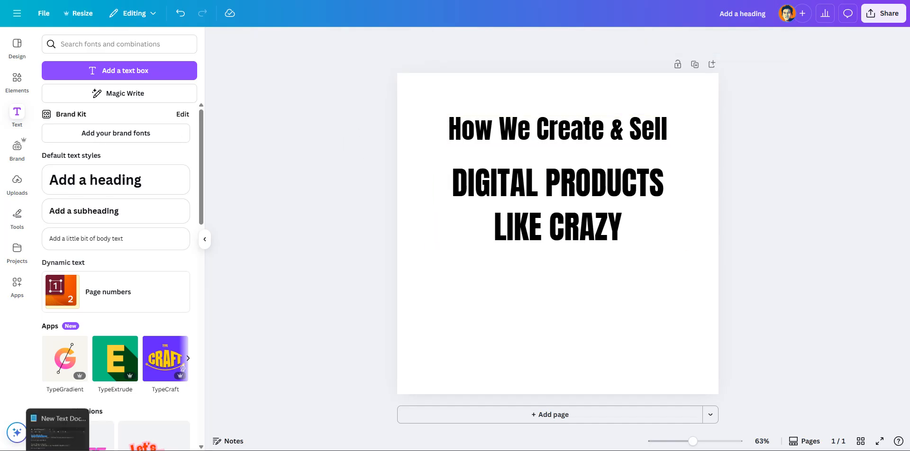
Step: Copy the bracketed line starting "(Without Being A Subject Expert" from the text document and return to the design
key(alt+Tab)
drag(746, 185, 461, 186)
key(ctrl+c)
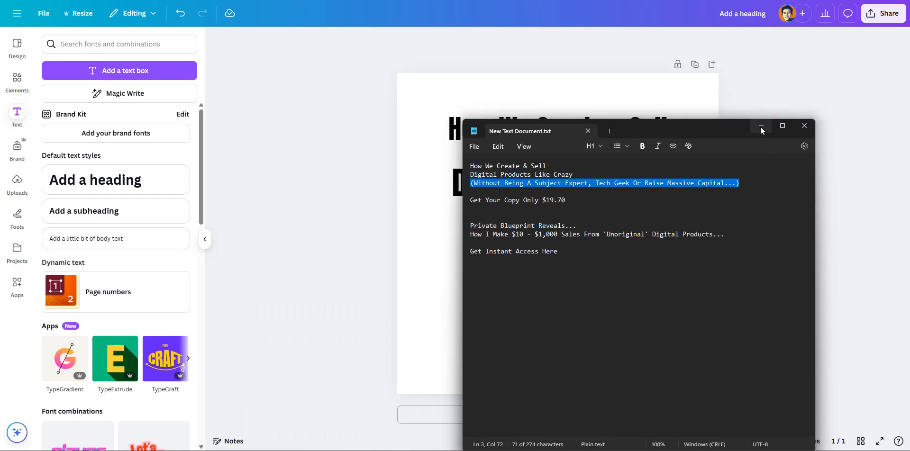
click(760, 127)
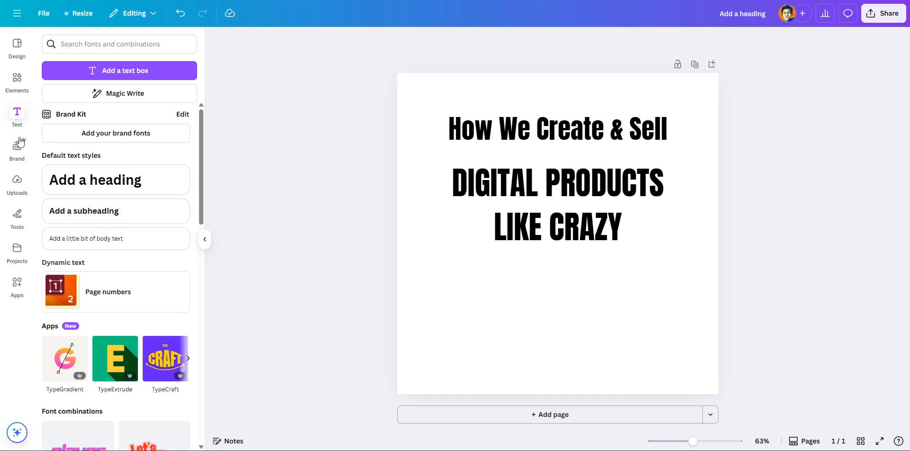
Step: Add a subheading below the headline and replace its text with "(Without Being A Subject Expert, Tech Geek Or Raise Massive Capital...)"
drag(53, 213, 538, 284)
click(538, 284)
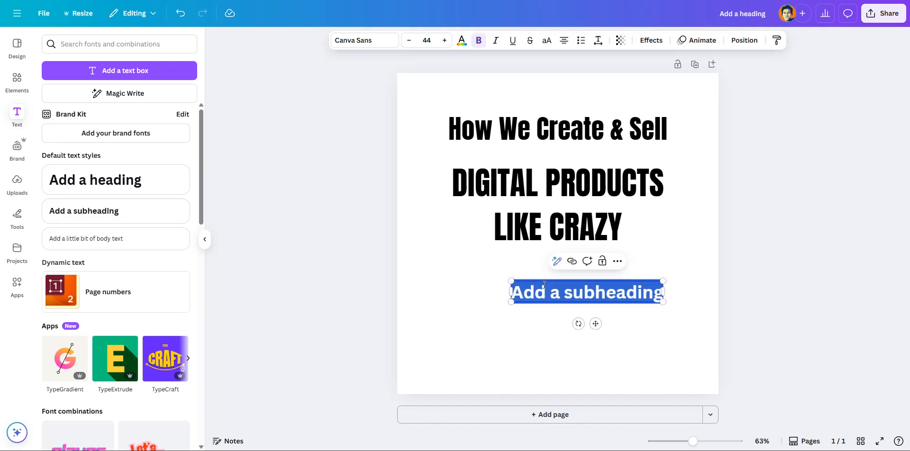
key(ctrl+a)
key(ctrl+v)
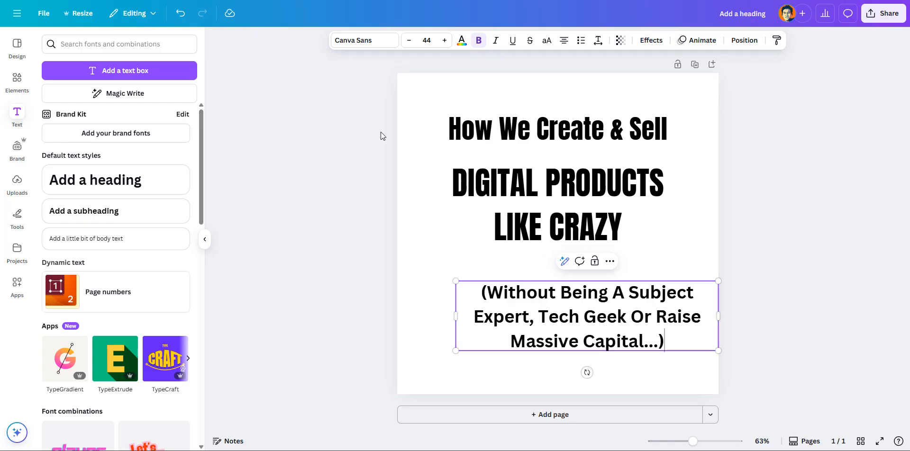
Step: Set the bracketed subheading's font to Roboto and its font size to 32
click(366, 42)
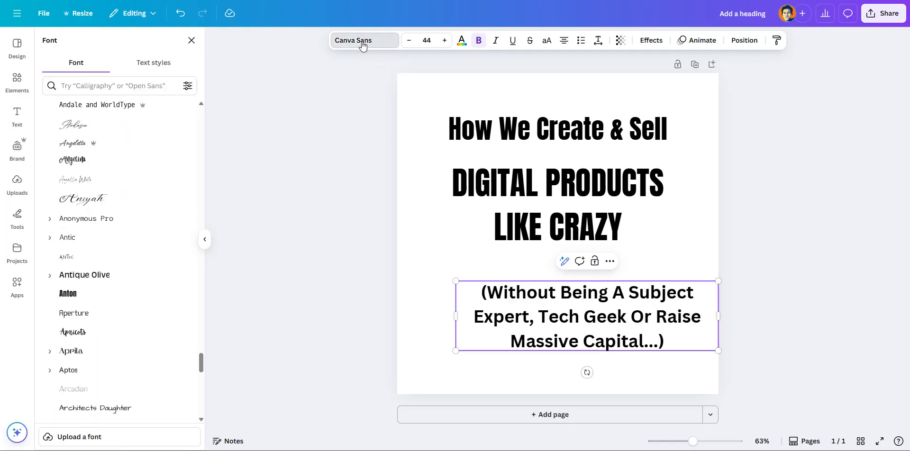
drag(200, 362, 195, 109)
click(90, 277)
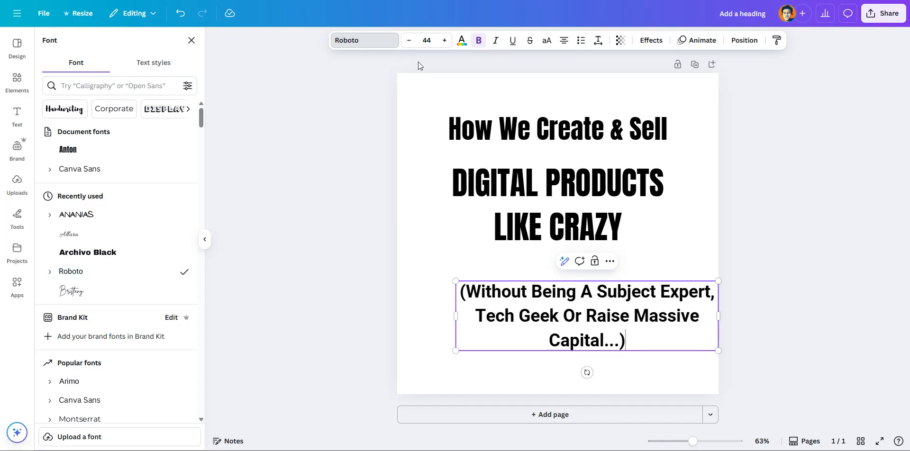
click(409, 42)
click(409, 42)
click(409, 42)
click(409, 42)
click(410, 41)
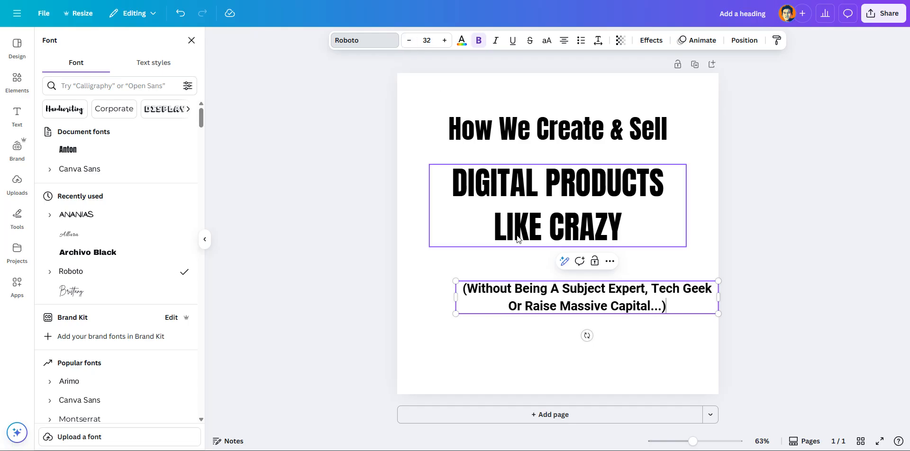
Step: Center the bracketed subheading close beneath the "Digital Products Like Crazy" text and nudge that text slightly up
drag(591, 305, 559, 300)
click(355, 307)
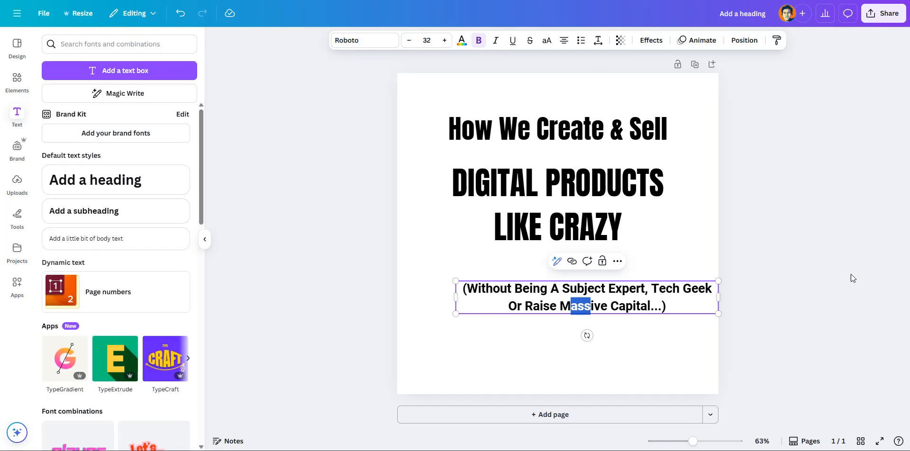
drag(665, 294, 635, 287)
drag(689, 292, 685, 289)
click(573, 199)
drag(573, 198, 574, 196)
Step: Underline the word "Without" in the subheading, leaving it without italics or strikethrough
drag(483, 284, 442, 275)
click(512, 42)
click(496, 43)
click(497, 43)
click(530, 41)
click(529, 42)
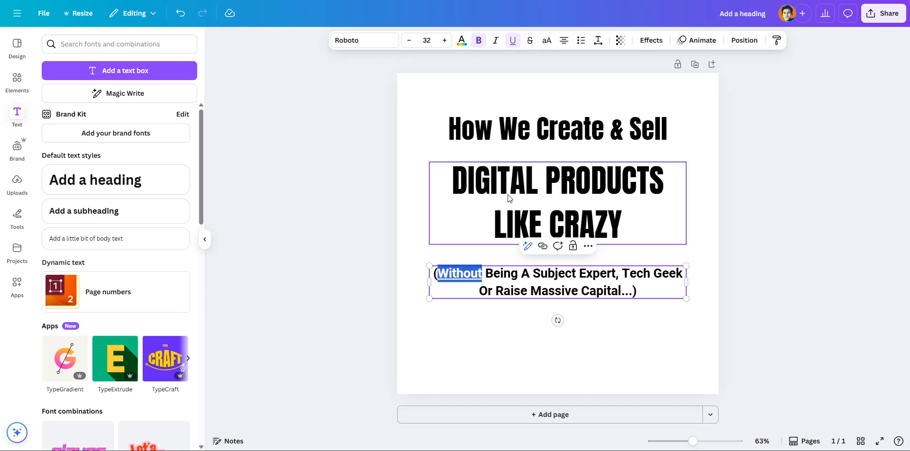
click(348, 209)
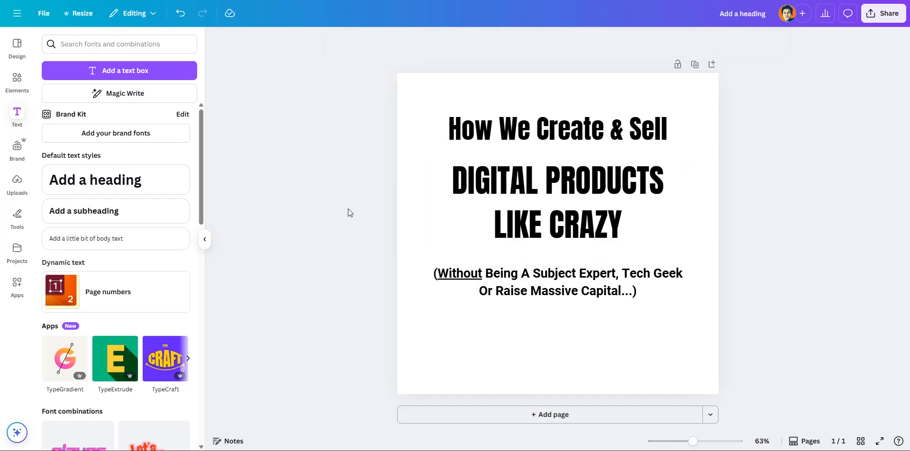
Step: Set the line spacing of the "DIGITAL PRODUCTS LIKE CRAZY" text to 1.2
click(584, 222)
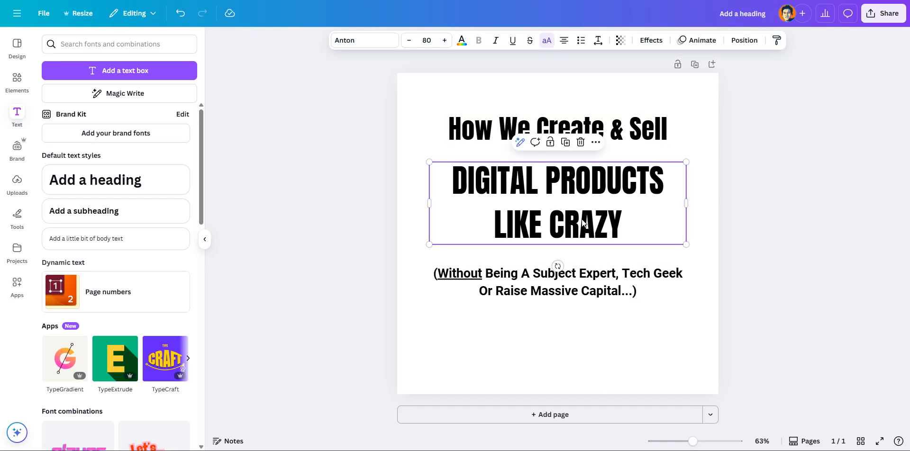
click(543, 197)
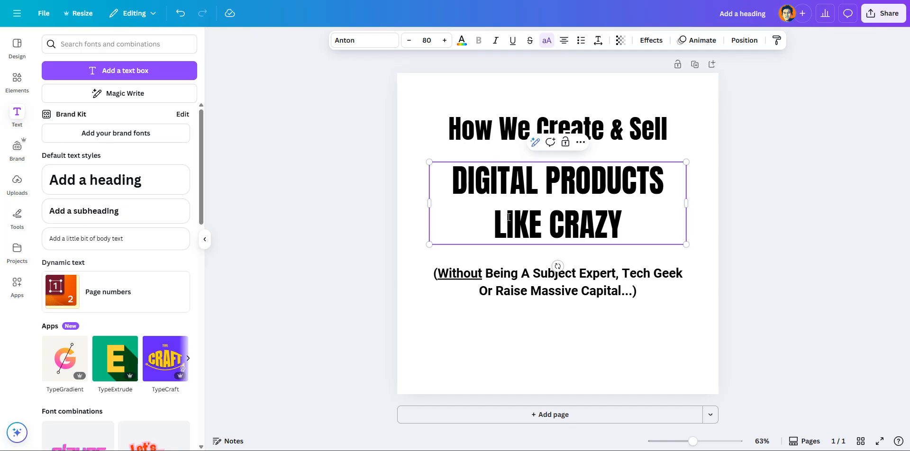
drag(651, 216, 449, 180)
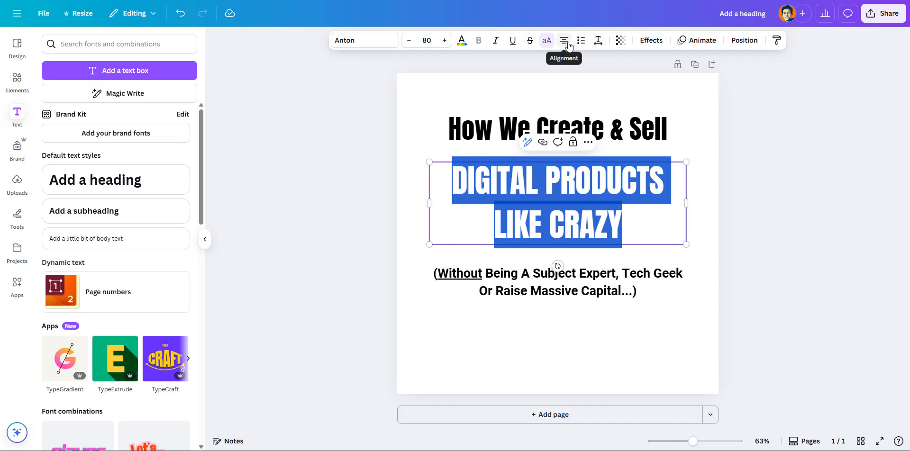
click(598, 41)
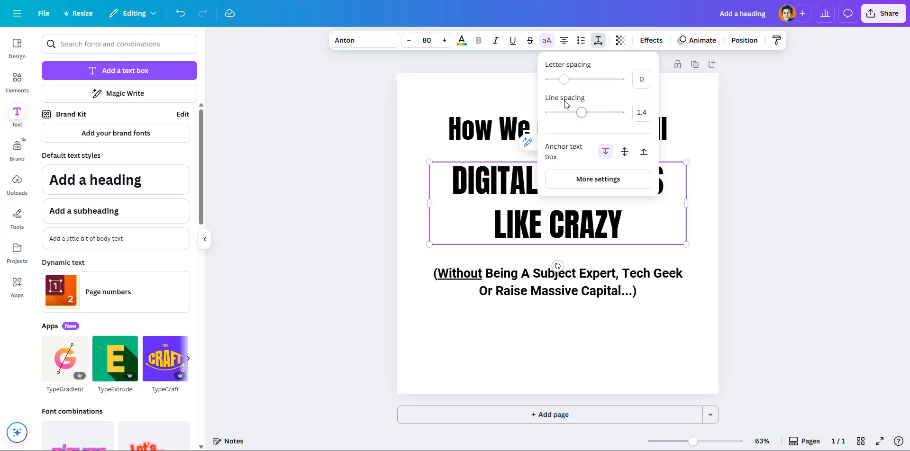
mouse_move(564, 83)
mouse_down()
mouse_move(571, 87)
mouse_move(562, 84)
mouse_up()
drag(575, 112, 573, 113)
click(639, 113)
text(1.1)
click(649, 111)
text(1.2)
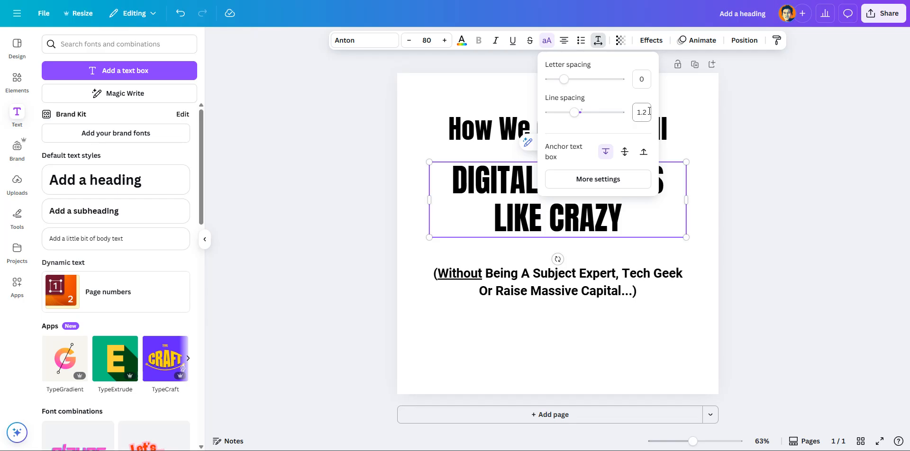
click(762, 139)
click(791, 151)
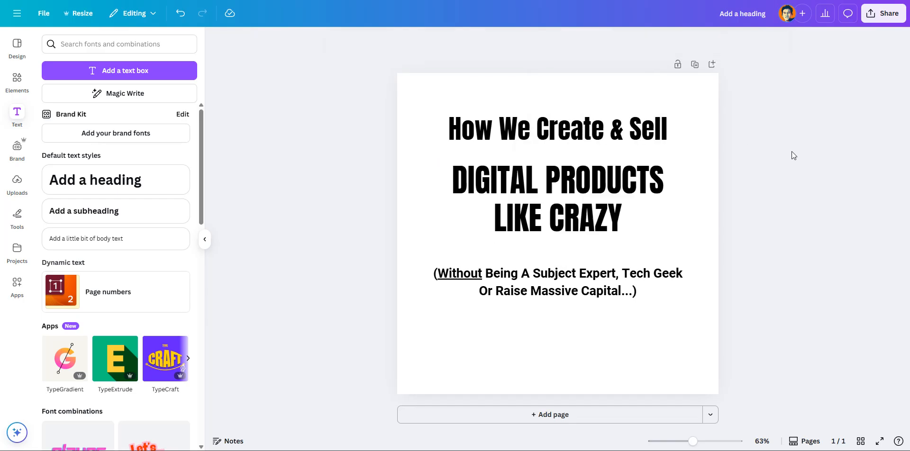
Step: Increase the font size of the "DIGITAL PRODUCTS LIKE CRAZY" text to 86
click(584, 180)
click(444, 40)
click(445, 40)
click(445, 41)
click(445, 40)
click(445, 40)
click(445, 41)
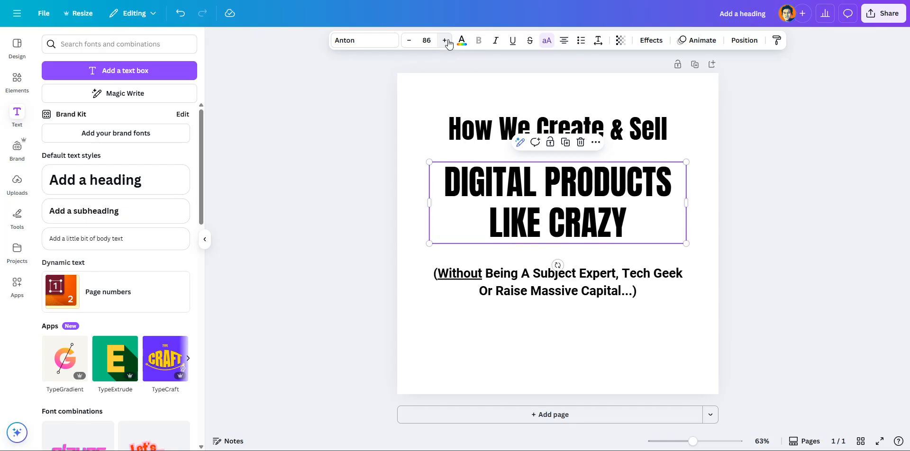
click(334, 210)
click(436, 204)
drag(430, 204, 429, 205)
drag(687, 203, 687, 204)
Step: Reduce the "How We Create & Sell" line to font size 60 and move it slightly down, keeping it horizontally centered
click(608, 119)
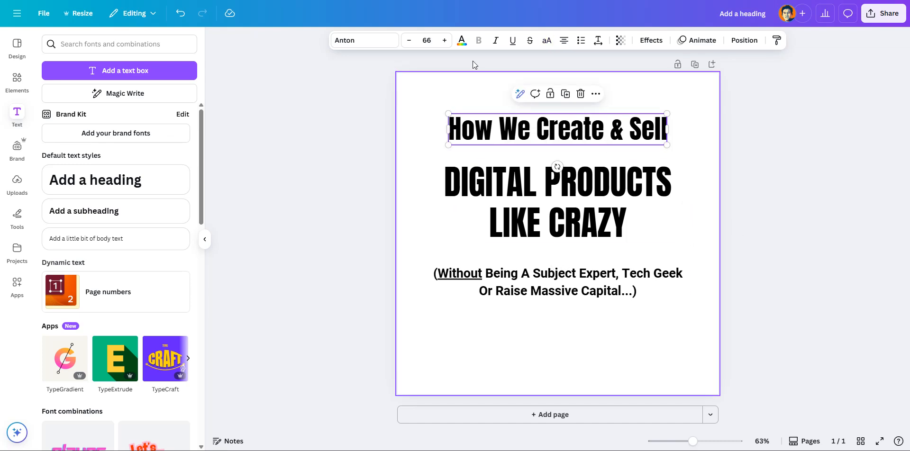
click(407, 41)
click(408, 41)
click(407, 41)
click(408, 41)
click(407, 41)
click(385, 143)
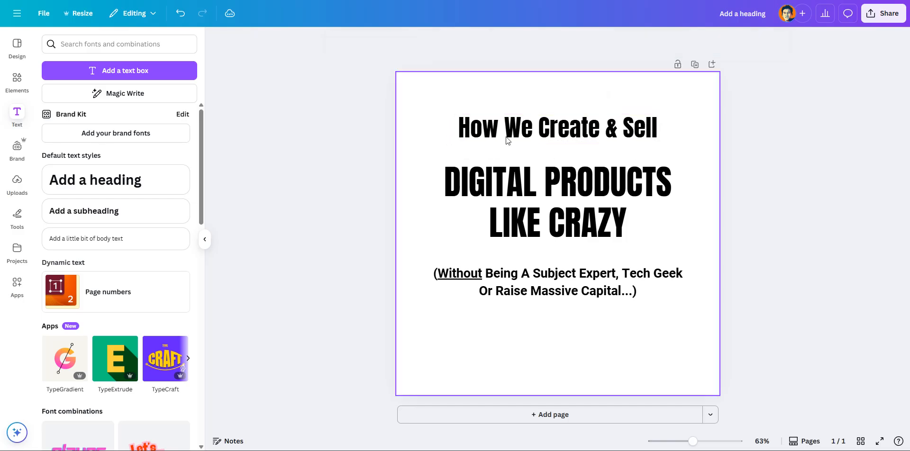
drag(612, 127, 612, 134)
click(628, 106)
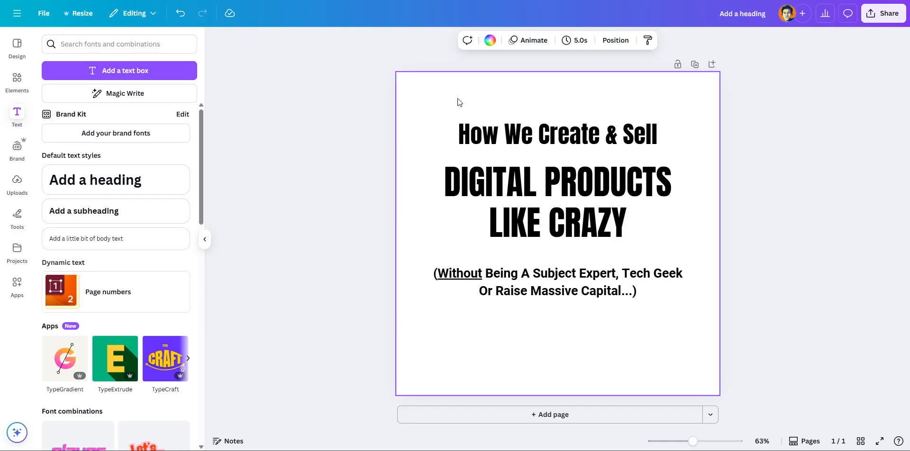
click(342, 106)
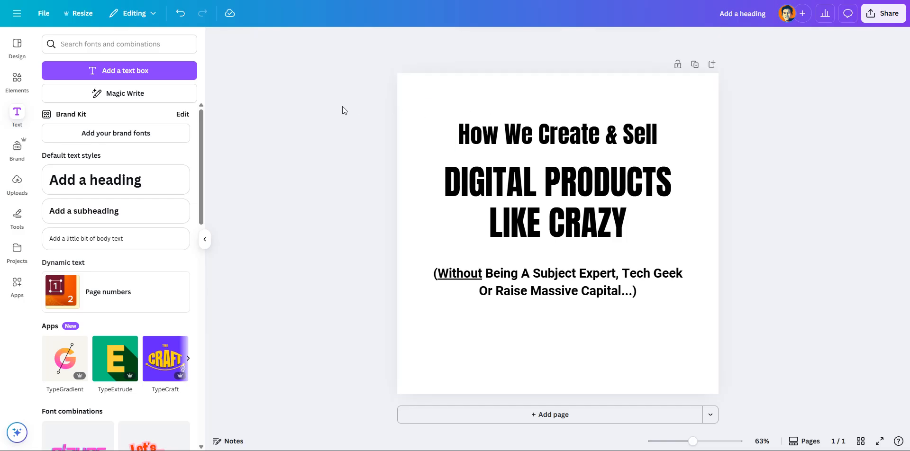
Step: Set the page background to the default solid yellow
click(420, 102)
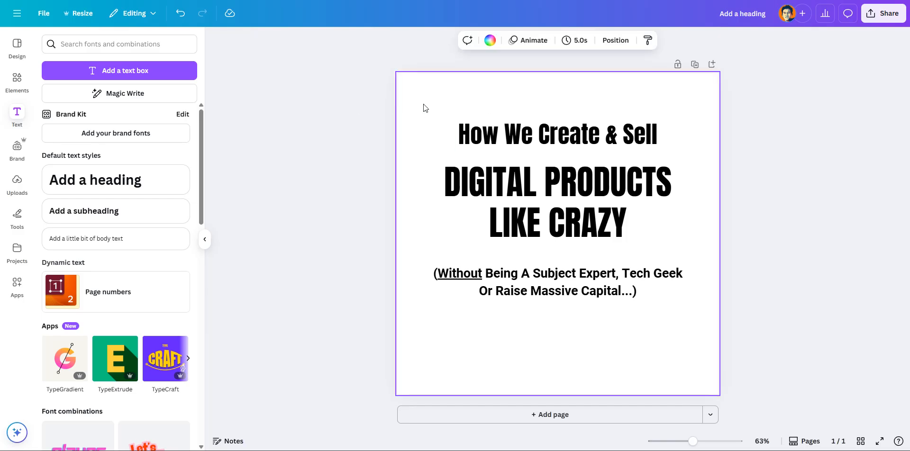
click(490, 40)
click(142, 216)
click(164, 213)
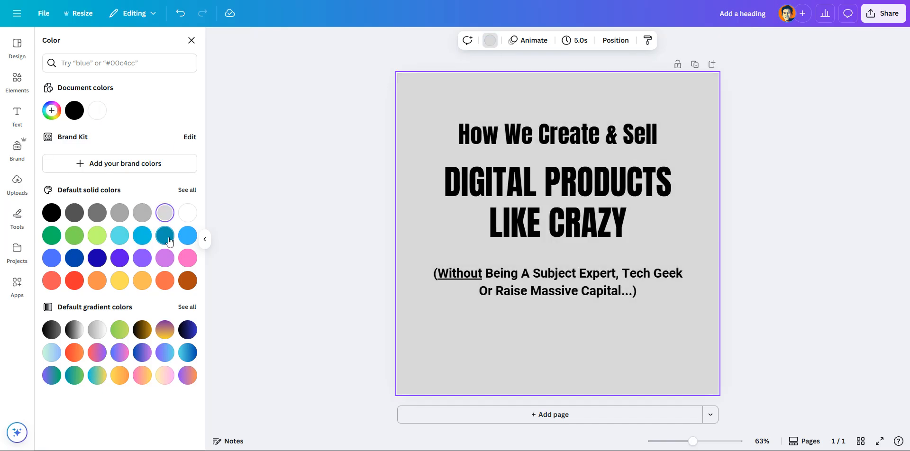
click(120, 282)
click(136, 284)
click(120, 282)
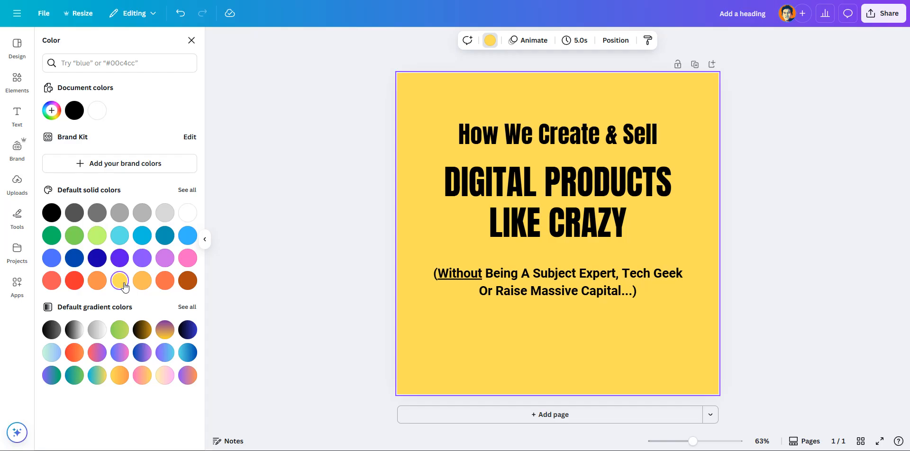
click(270, 174)
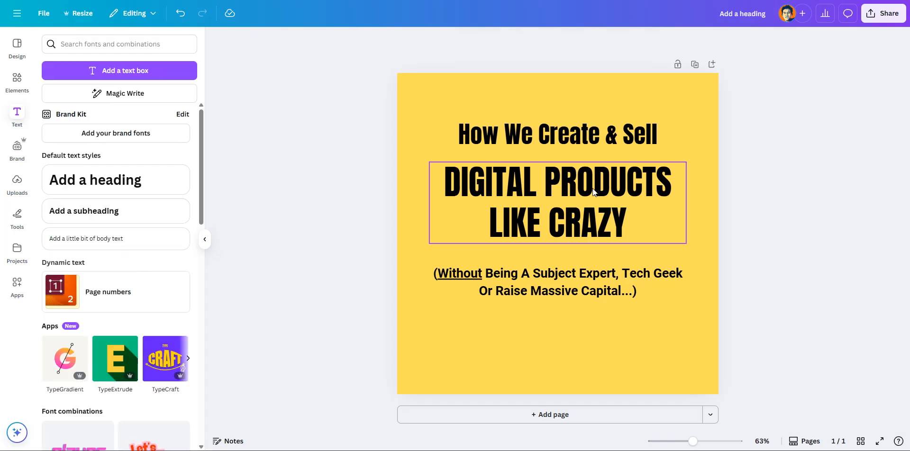
Step: Color the "DIGITAL PRODUCTS LIKE CRAZY" text red and move the "How We Create & Sell" line down closer to it
click(507, 203)
drag(449, 180, 626, 232)
click(461, 40)
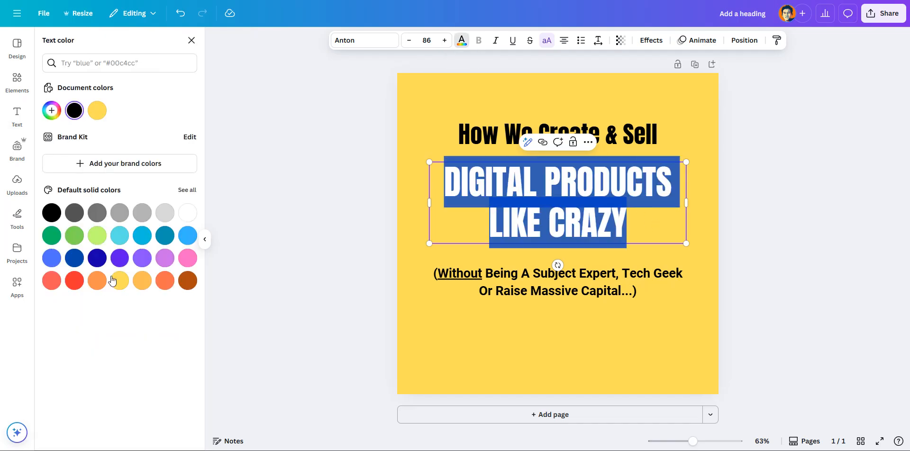
click(75, 281)
click(317, 153)
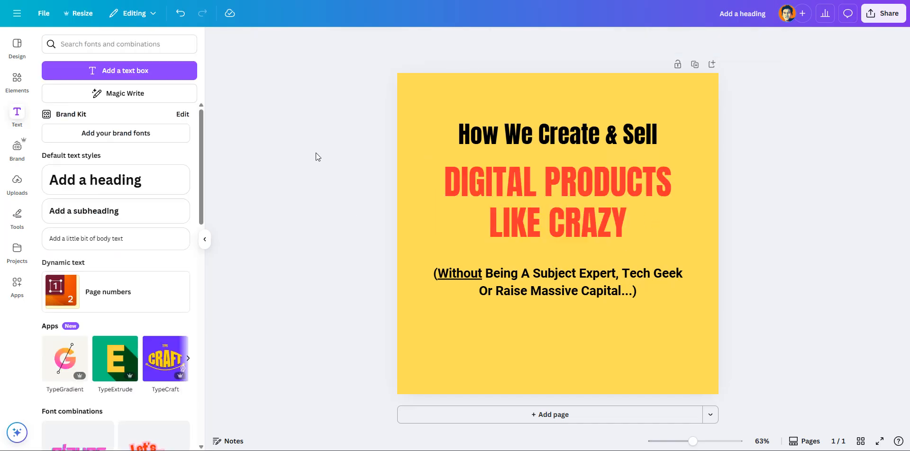
drag(596, 130, 596, 137)
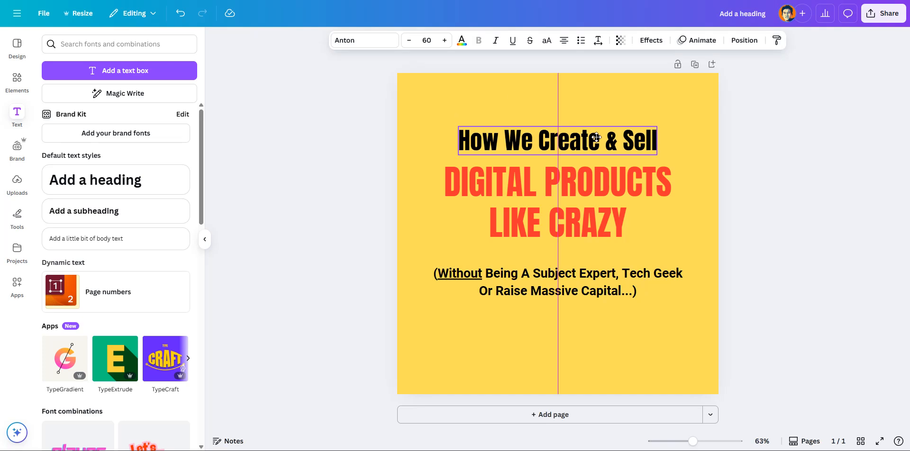
Step: Enlarge the whole red "DIGITAL PRODUCTS LIKE CRAZY" text to font size 96
click(591, 181)
drag(457, 174, 489, 167)
key(ctrl+z)
triple_click(496, 192)
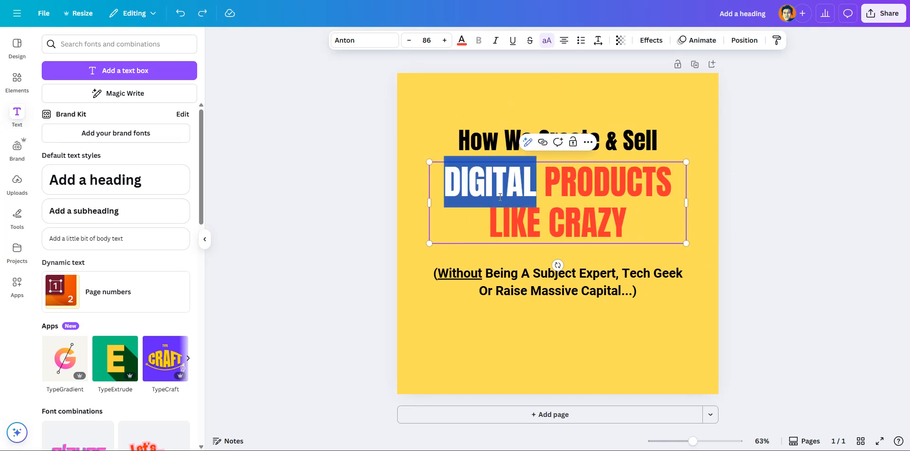
click(445, 40)
click(445, 40)
click(444, 41)
click(445, 40)
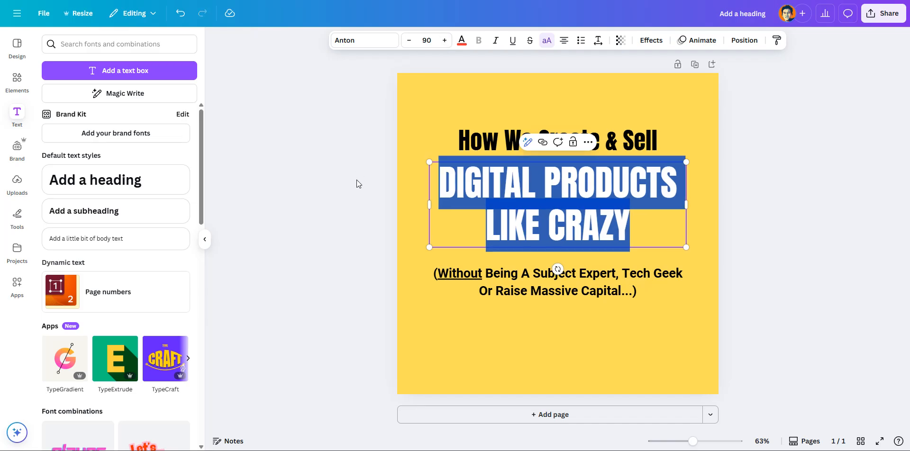
click(357, 182)
triple_click(474, 190)
click(444, 40)
click(444, 41)
click(444, 41)
click(445, 41)
click(444, 40)
click(444, 41)
click(364, 180)
Step: Move the "How We Create & Sell" line slightly up and the red text slightly down, keeping both centered
drag(597, 143, 595, 137)
click(592, 206)
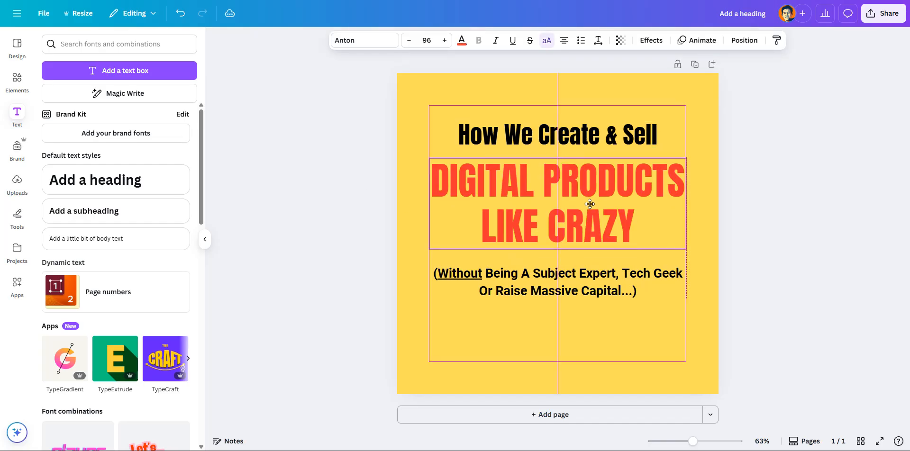
click(644, 160)
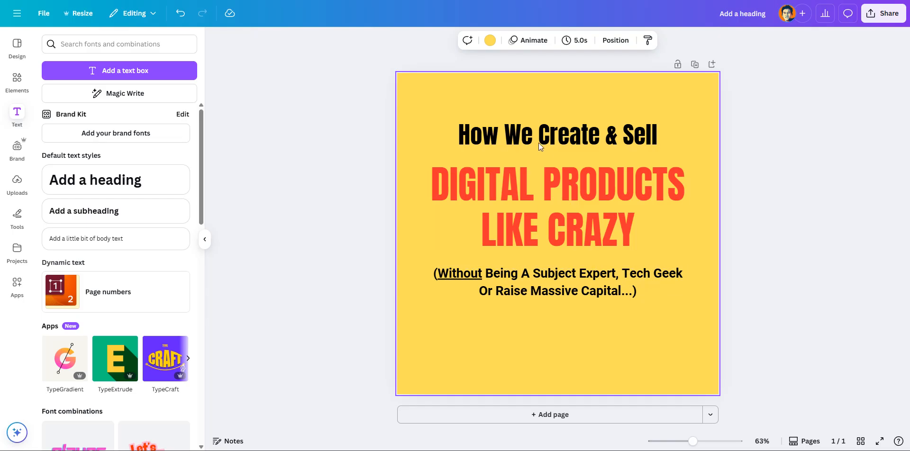
Step: Select all the text on the page and move it up together to free space below the subheading
click(527, 133)
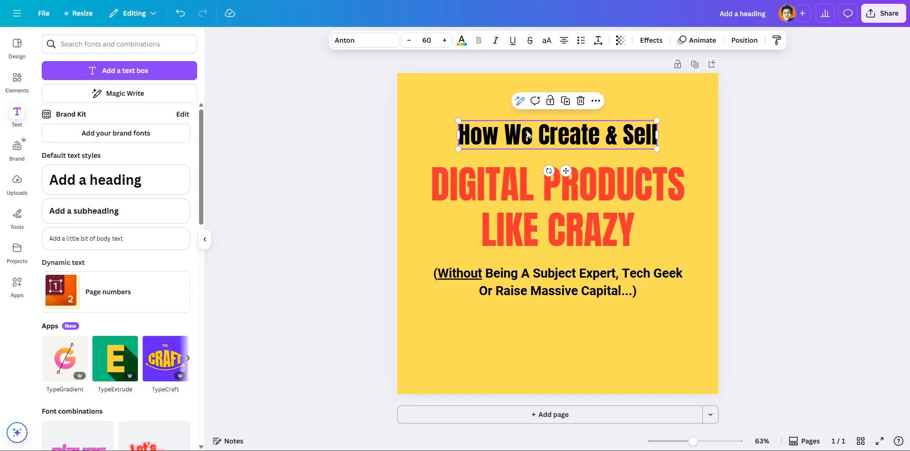
click(499, 184)
click(501, 280)
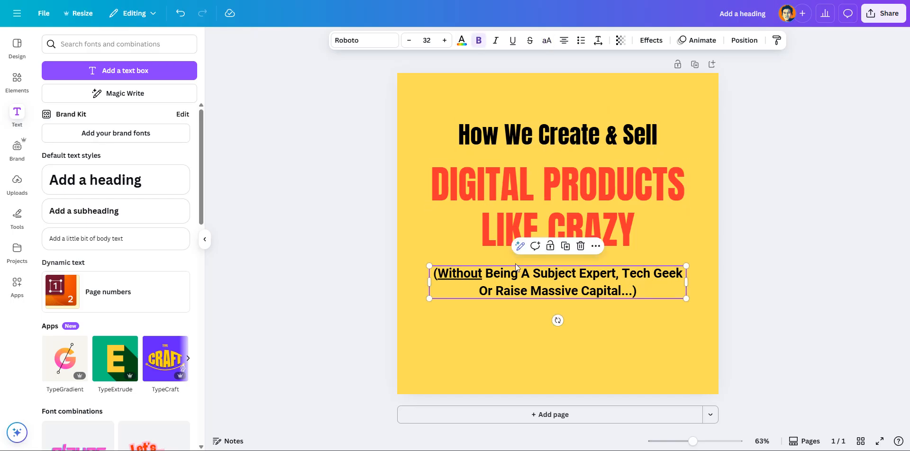
click(415, 195)
key(ctrl+a)
drag(586, 179, 587, 163)
click(720, 207)
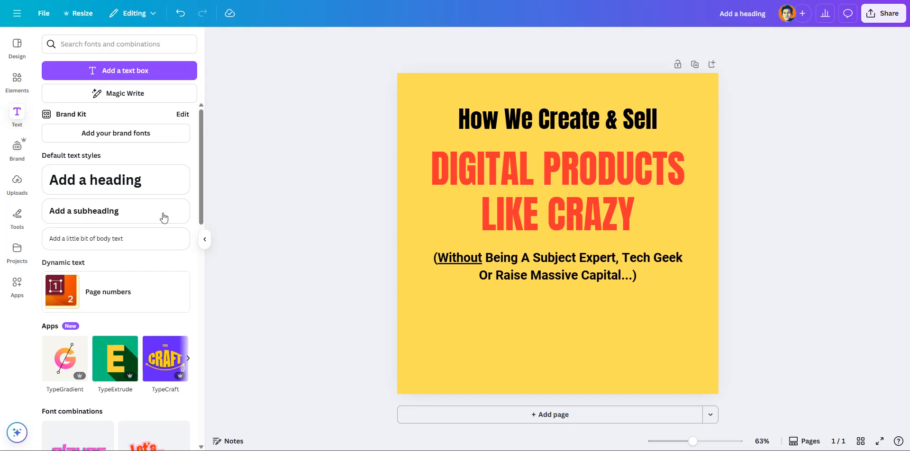
Step: Add a rounded square shape to the page below the bracketed subheading
click(13, 84)
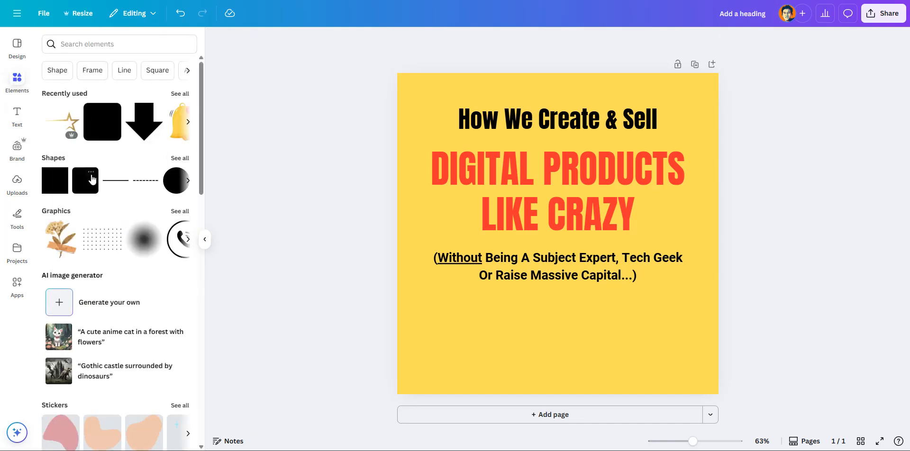
click(55, 72)
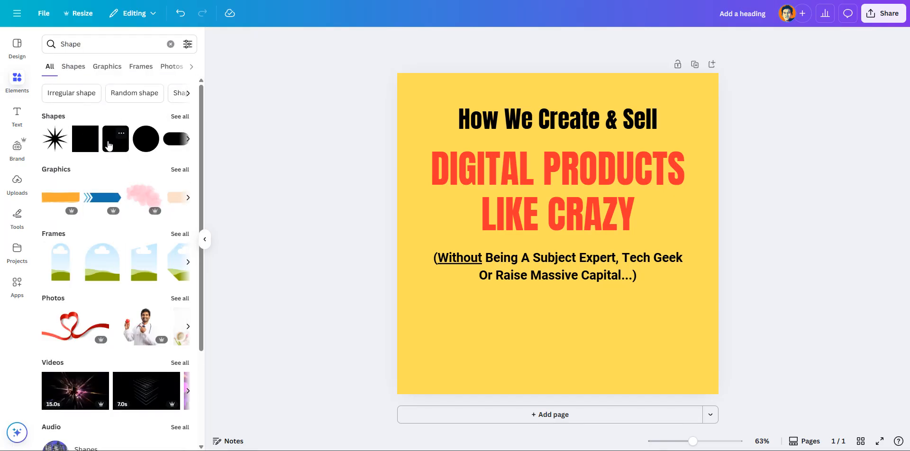
drag(108, 141, 475, 298)
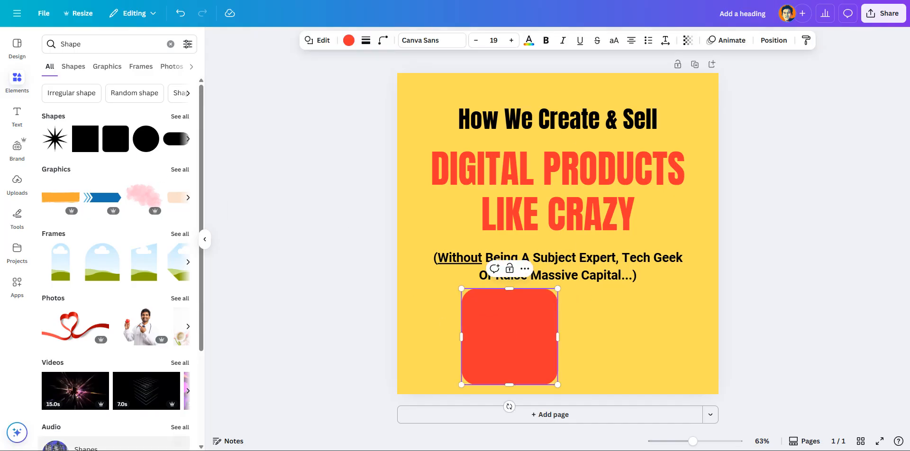
Step: Copy "Get Your Copy Only $19.70" from the text document into the rounded shape and widen the shape into a rectangle
key(alt+Tab)
drag(565, 200, 472, 199)
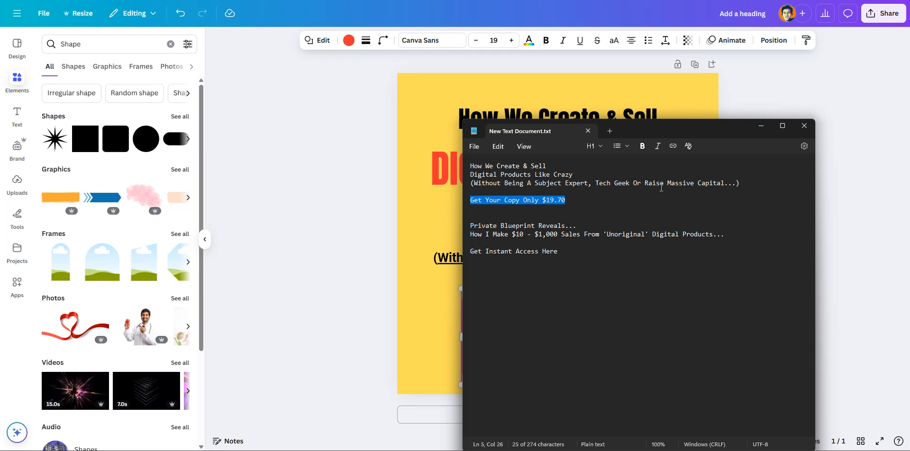
click(761, 126)
double_click(508, 336)
text(Get Your Copy Only $19.70)
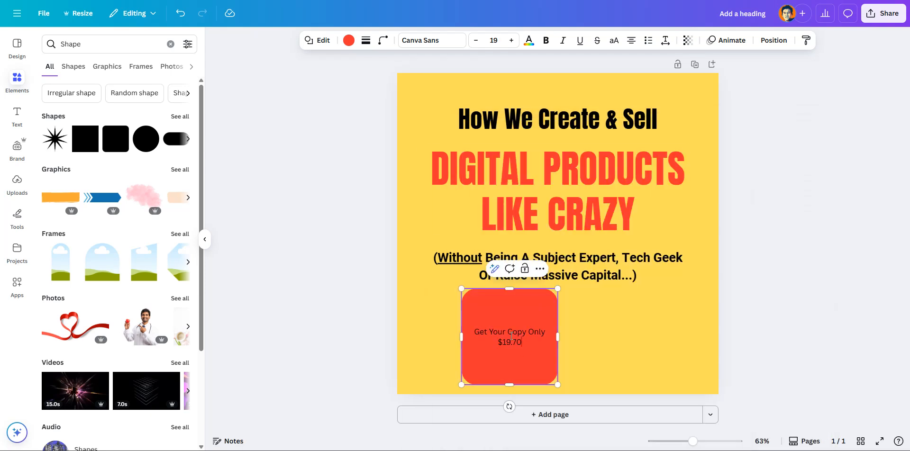
drag(560, 335, 676, 333)
Step: Set the "Get Your Copy Only $19.70" text to the Anton font at size 27
double_click(597, 334)
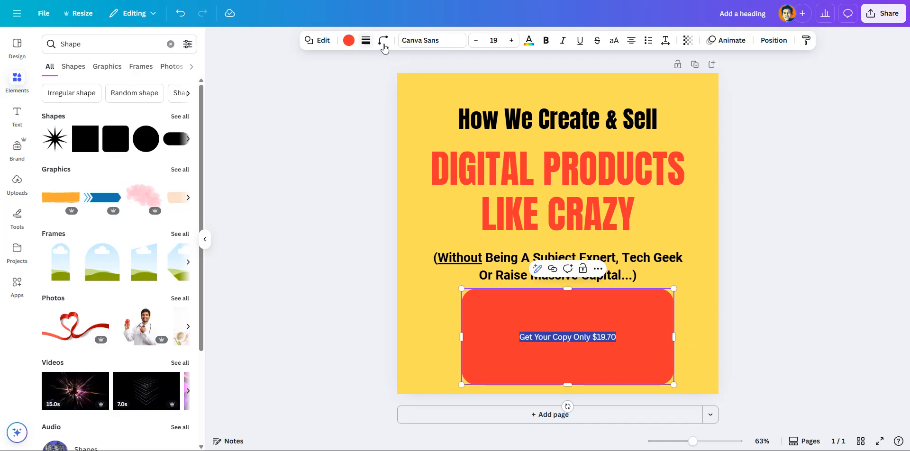
click(433, 40)
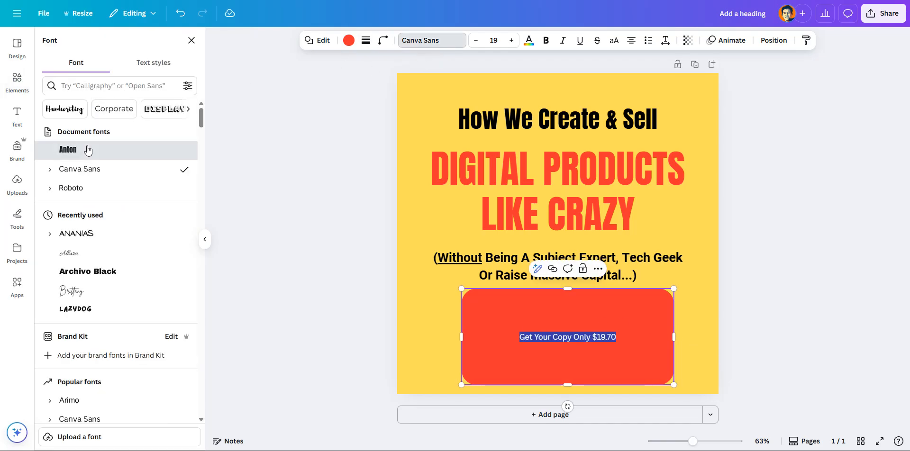
click(88, 150)
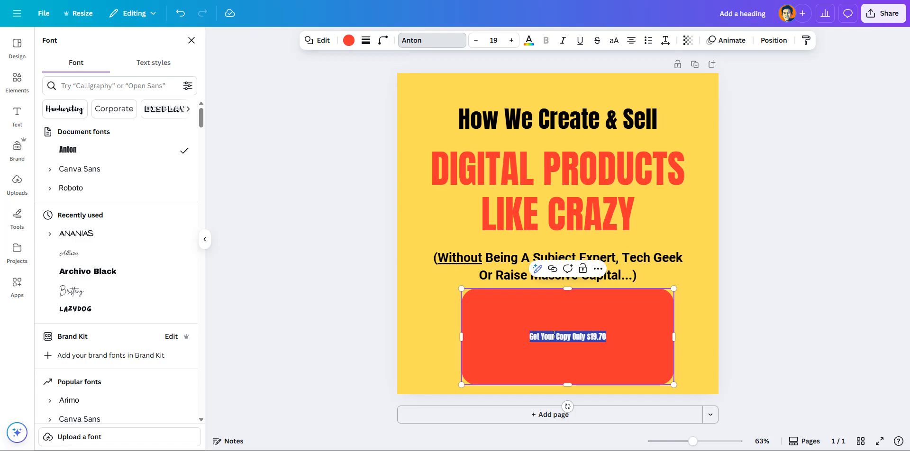
double_click(510, 42)
click(511, 41)
click(511, 42)
click(511, 42)
click(511, 42)
click(511, 42)
click(511, 42)
click(511, 42)
click(475, 40)
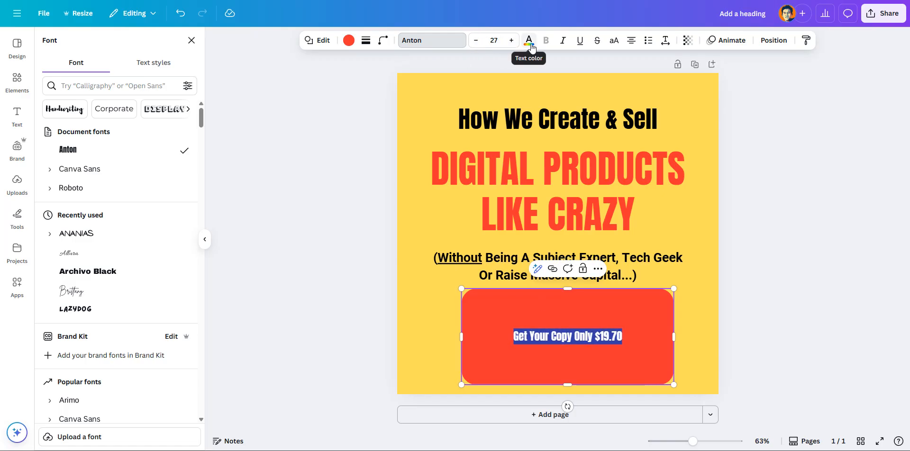
Step: Color the "Get Your Copy Only $19.70" text white and reduce its rounded shape to about 714 × 120
click(529, 40)
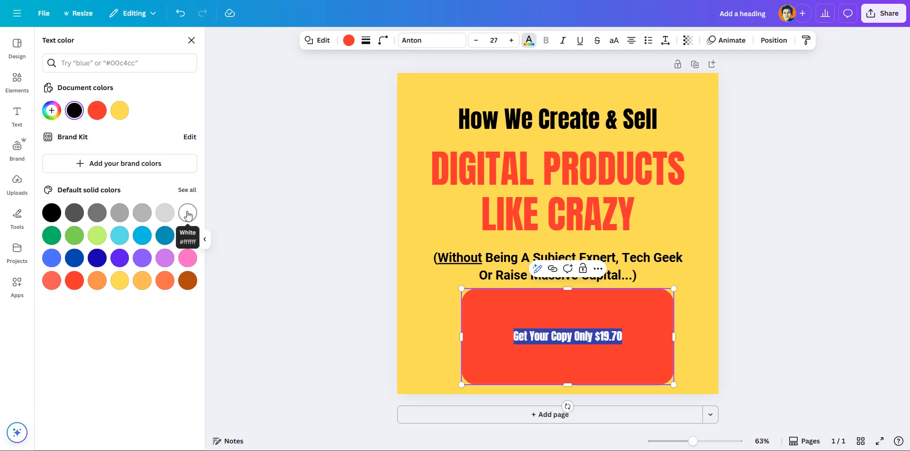
click(188, 213)
click(503, 273)
click(522, 320)
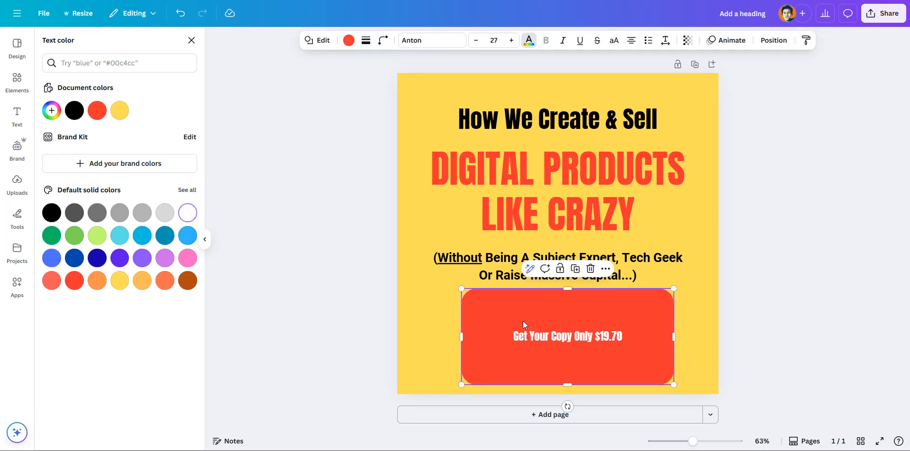
drag(565, 289, 566, 350)
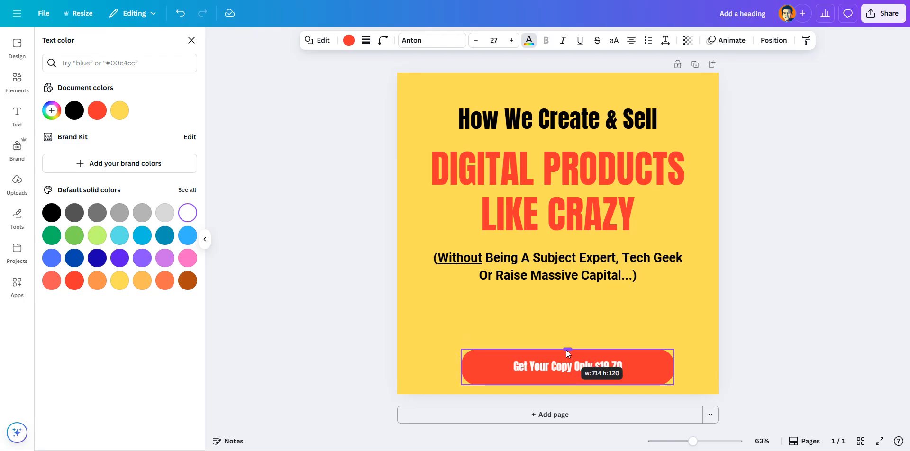
Step: Set the red button shape's corner rounding to 15
click(383, 40)
drag(379, 78, 346, 87)
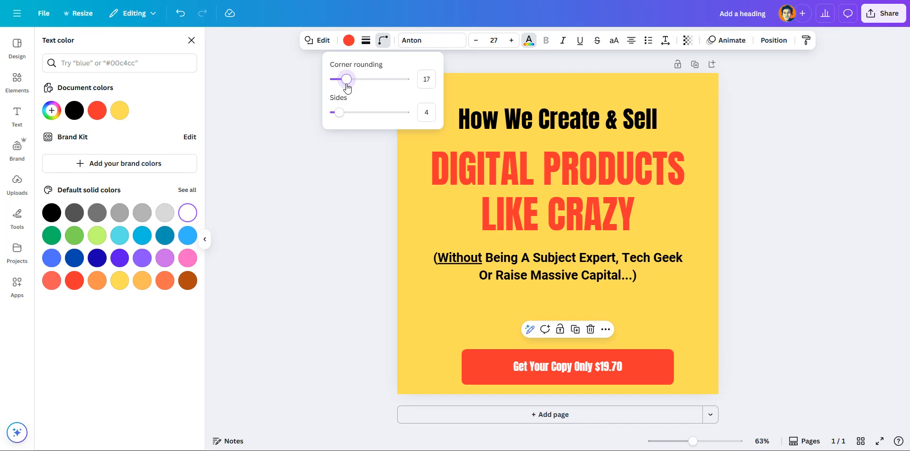
click(424, 82)
text(1)
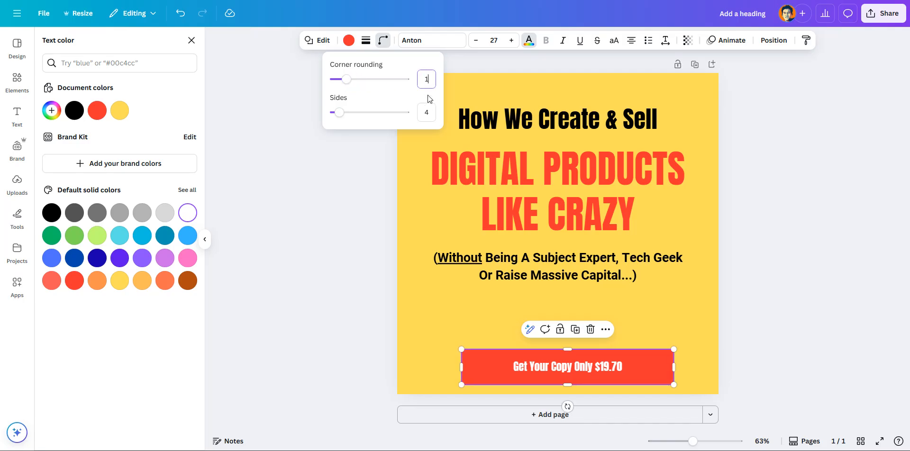
key(Tab)
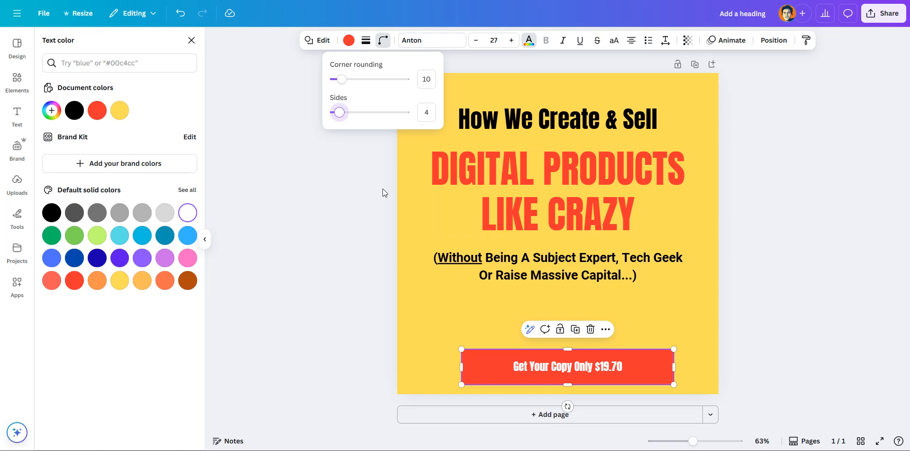
click(429, 81)
text(15)
key(Tab)
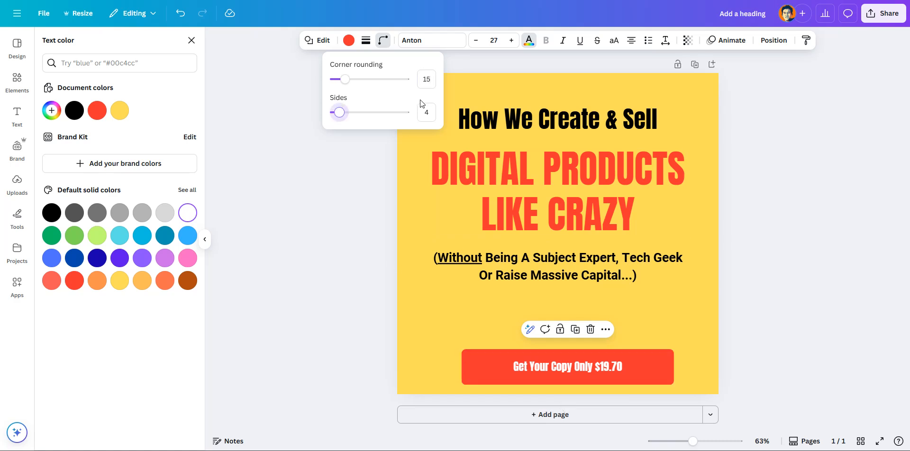
click(352, 240)
Step: Move the red button slightly up and center it horizontally on the page
click(855, 333)
click(639, 355)
drag(639, 354, 630, 350)
click(761, 284)
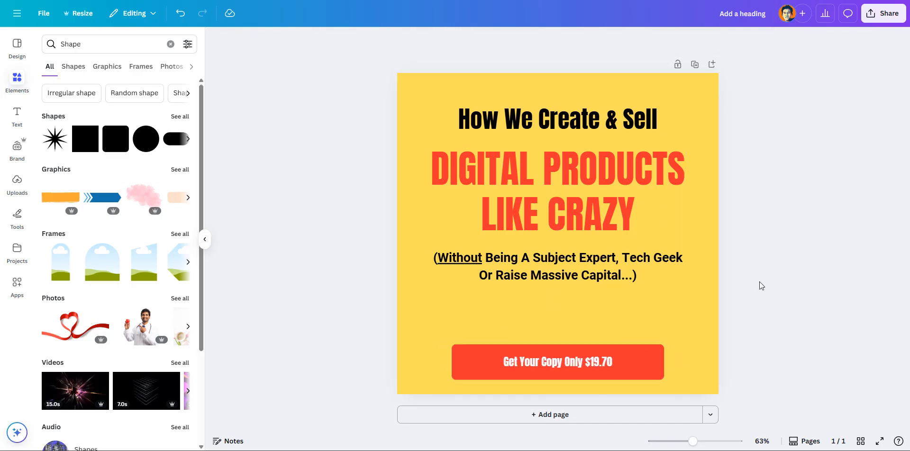
Step: Try light blue for the button text and return it to white
click(458, 363)
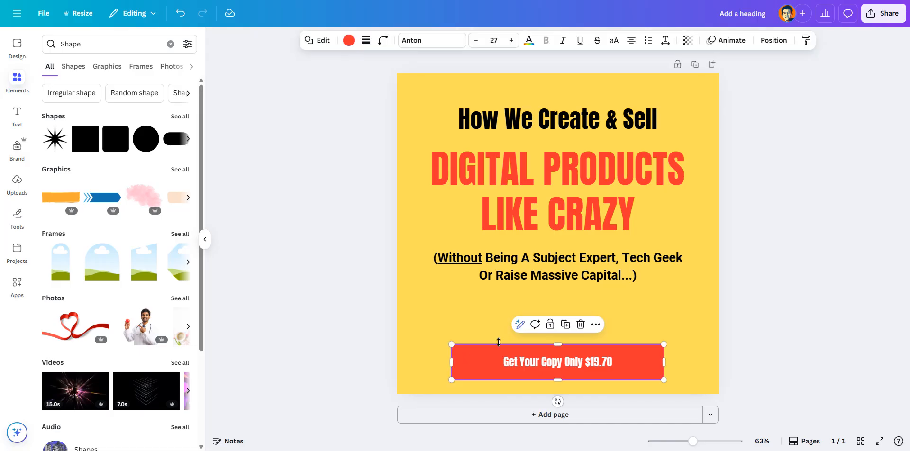
click(528, 41)
click(142, 236)
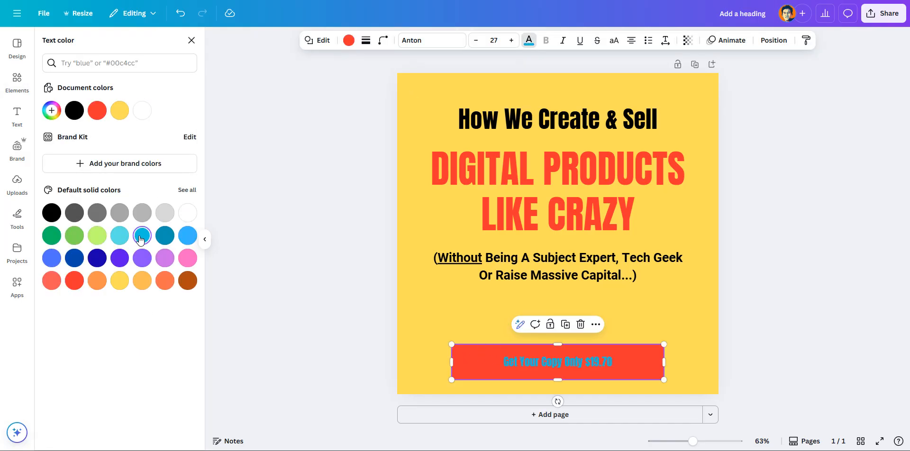
click(187, 213)
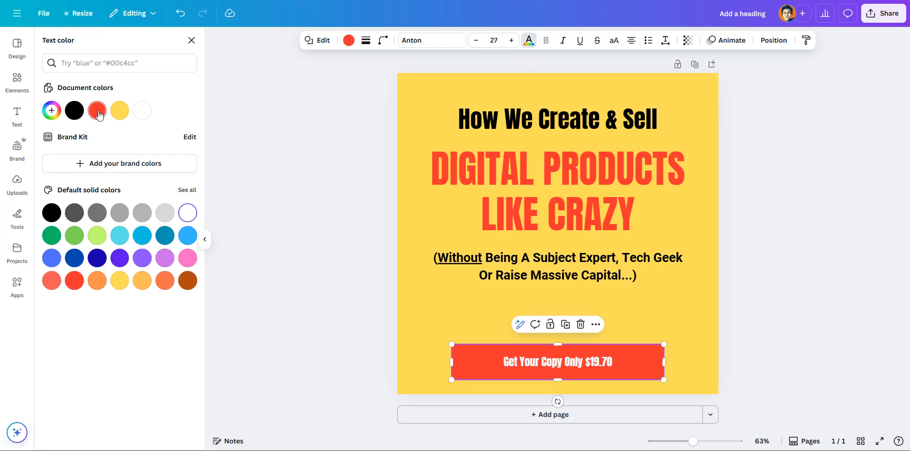
Step: Fill the button shape with the darker green from the default solid colors
click(348, 42)
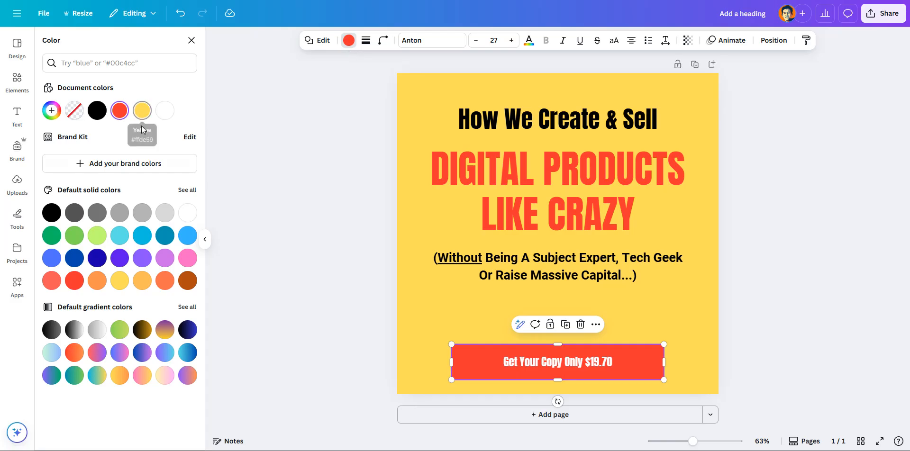
click(70, 239)
click(51, 235)
click(302, 322)
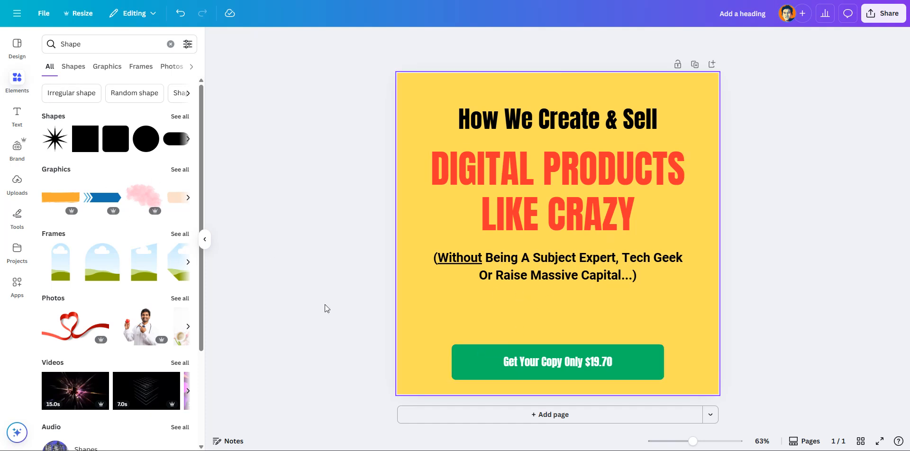
Step: Open the Emoji Keyboard website in a new browser tab and find the 🔻 emoji for the button text
click(495, 366)
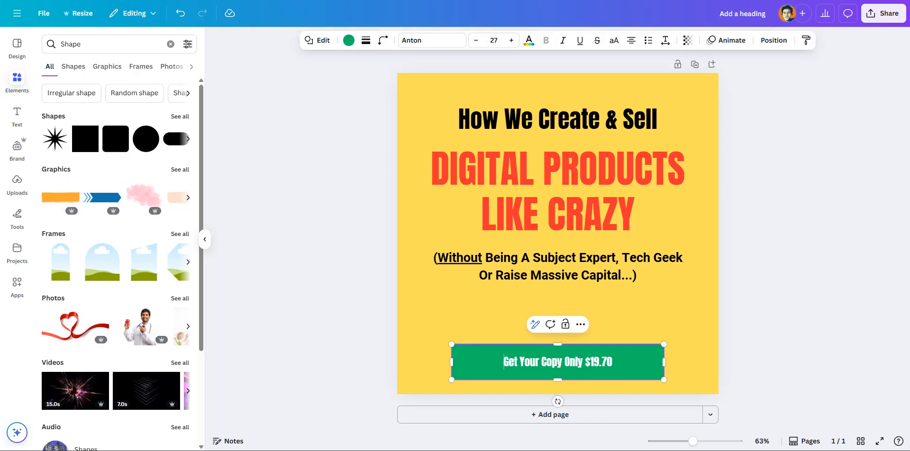
key(ctrl+t)
text(emoji k)
text(itchen)
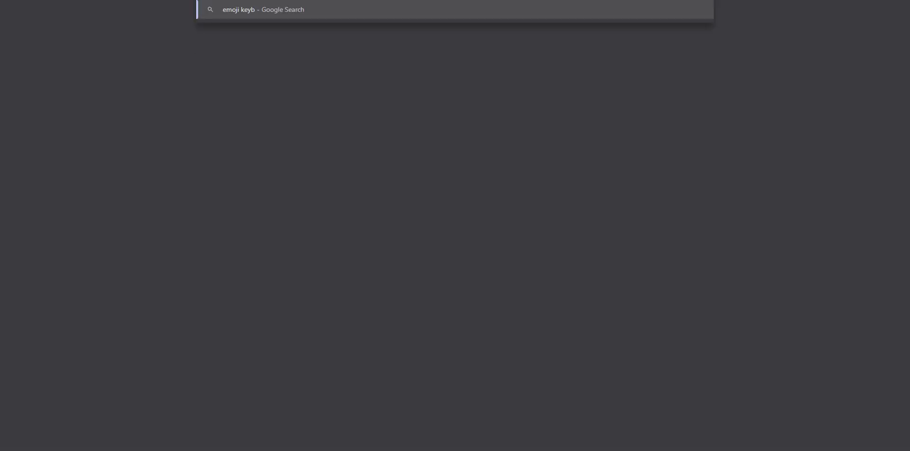
key(Return)
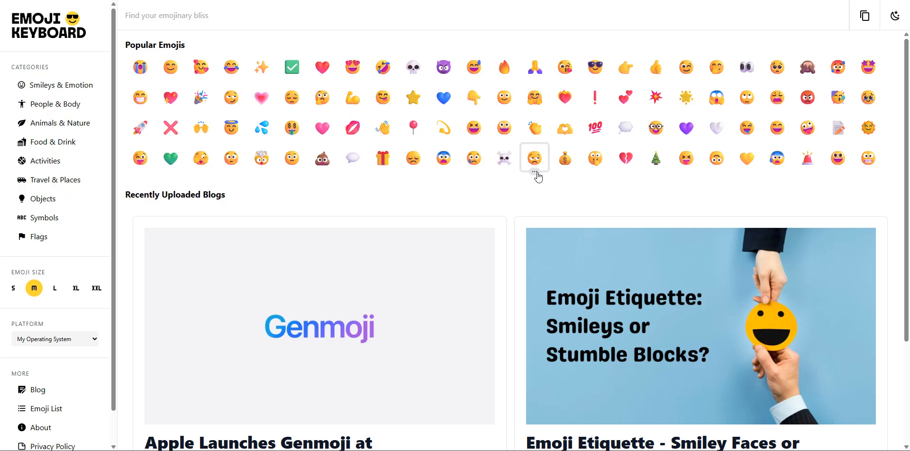
click(295, 23)
text(don)
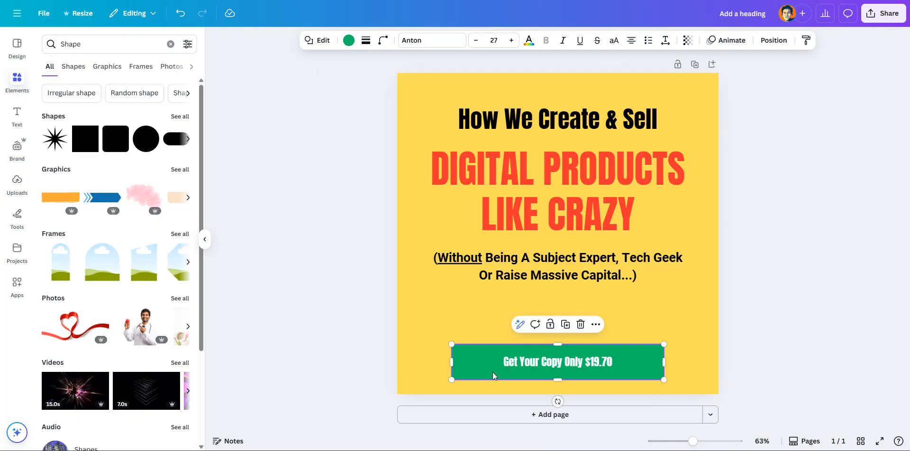
Step: Back in Canva, insert the 🔻 emoji before and after "Get Your Copy Only $19.70" in the green button
click(505, 361)
text(🔻)
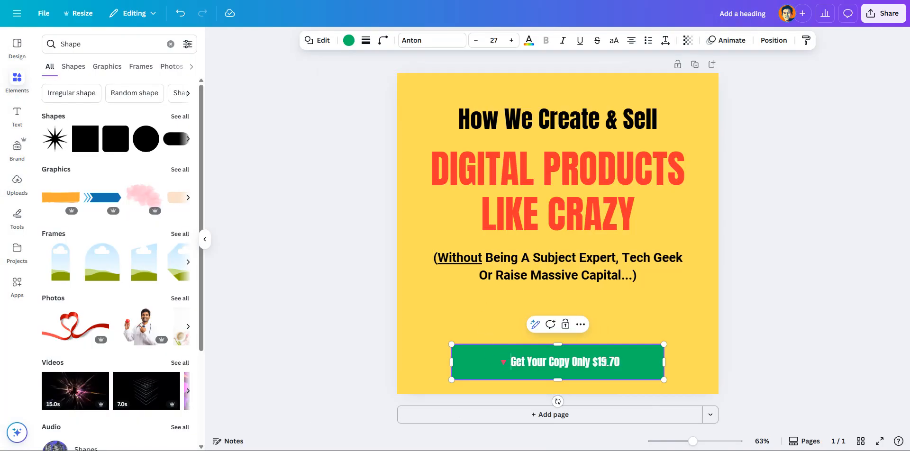
text(🔻)
click(734, 323)
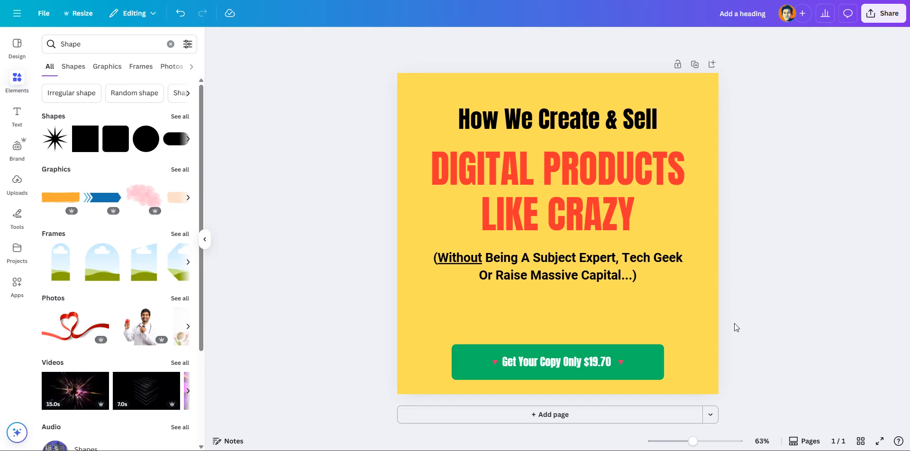
Step: Increase the button text's font size by five points and move the green button up slightly
click(585, 356)
click(512, 41)
click(512, 41)
click(512, 41)
click(514, 43)
click(514, 43)
click(327, 256)
drag(595, 348, 593, 333)
click(596, 272)
key(ctrl+a)
click(789, 187)
Step: Select the top line, the red headline and the bracketed subheading and move them down together toward the button
click(651, 271)
shift+click(630, 209)
shift+click(595, 121)
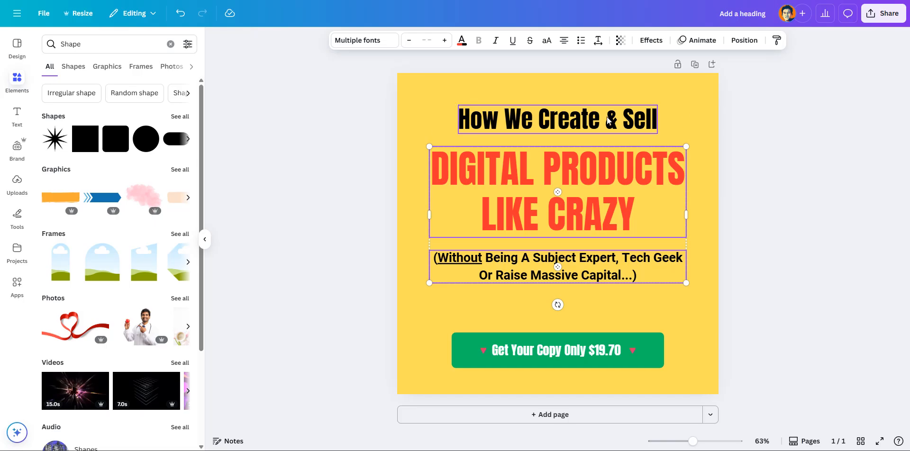
drag(595, 119, 595, 134)
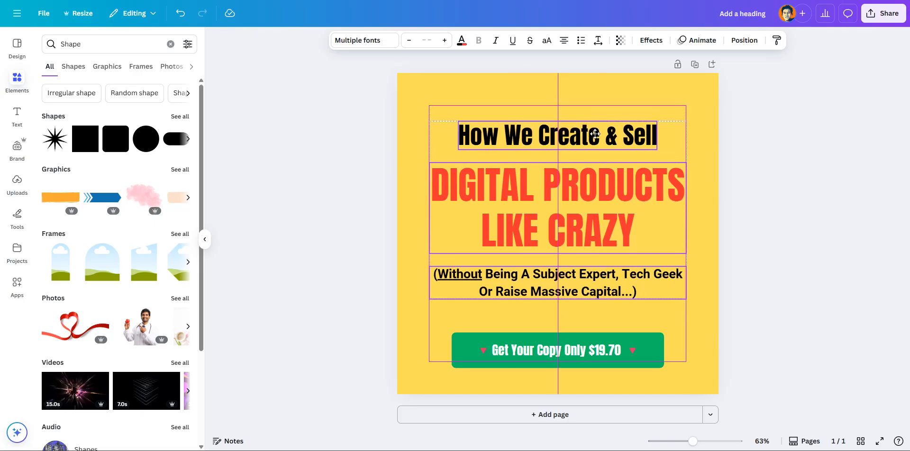
click(735, 152)
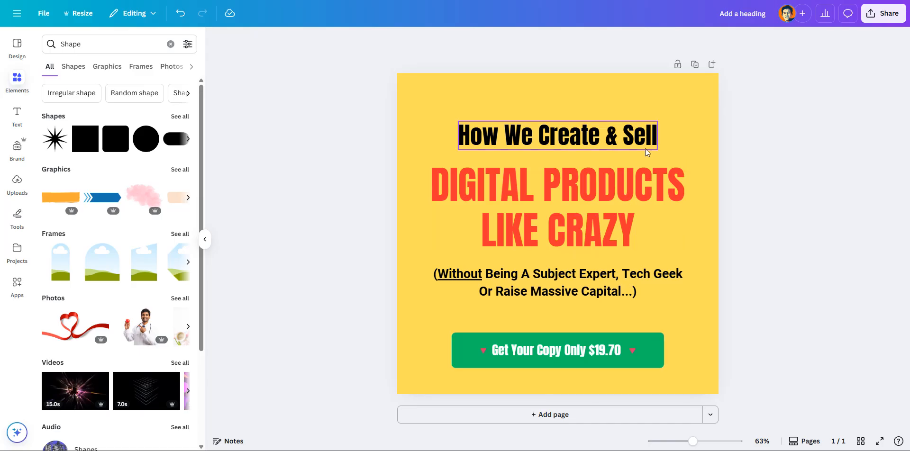
Step: Add a new blank page after the finished ad page
click(473, 420)
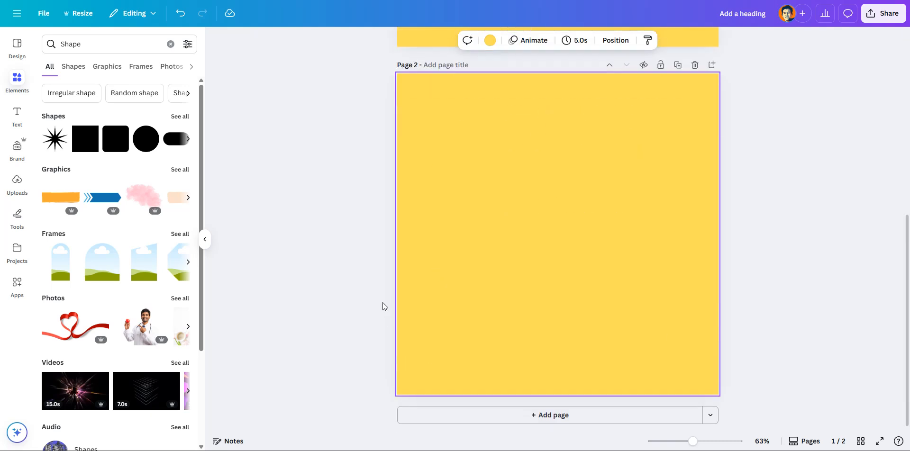
scroll(361, 240, up, 5)
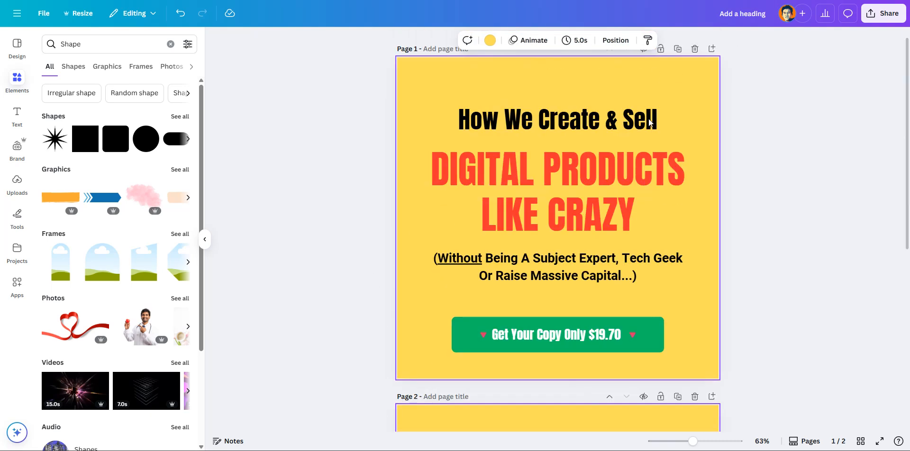
scroll(639, 118, up, 1)
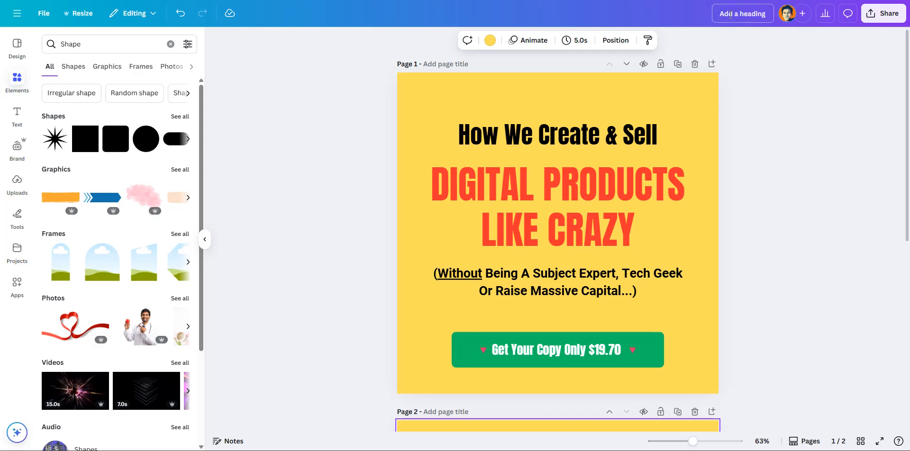
Step: Rename the design as "FB Ads - ISM Book"
drag(721, 17, 771, 17)
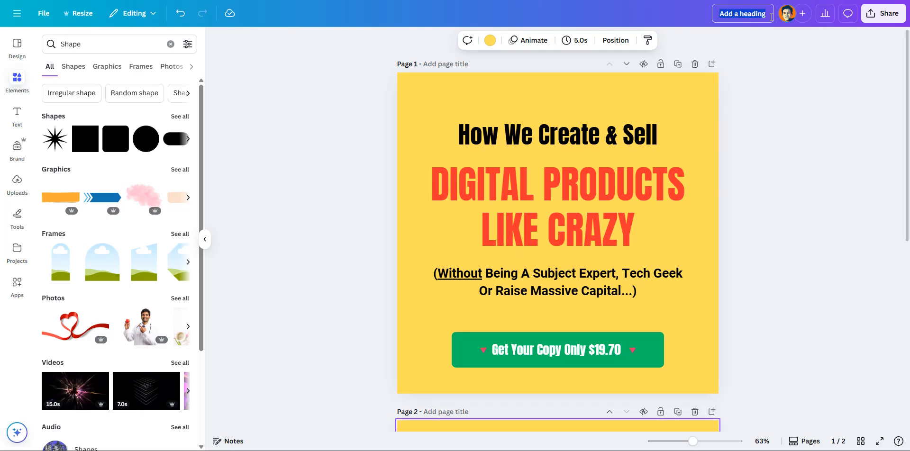
text(FB)
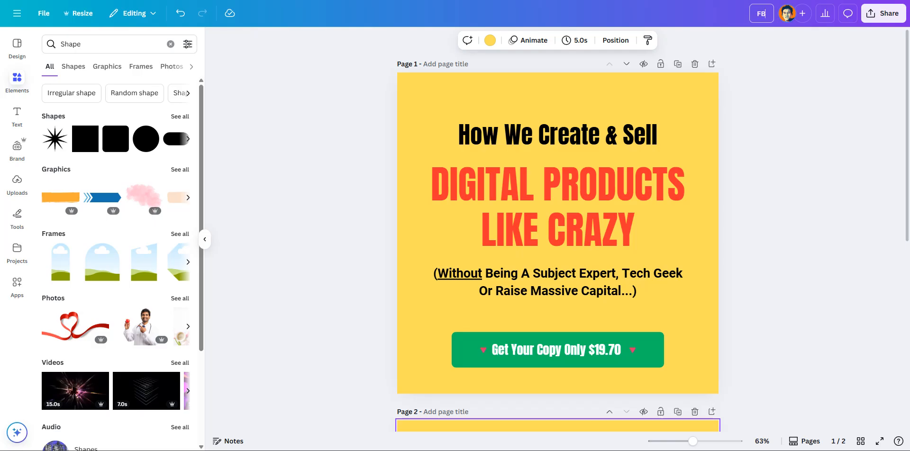
text( Ads - ISM)
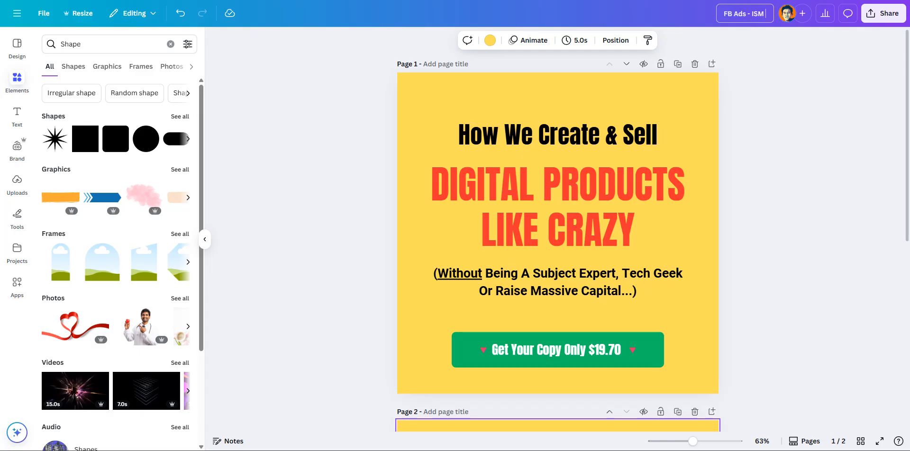
key(BackSpace)
text(Book)
click(805, 141)
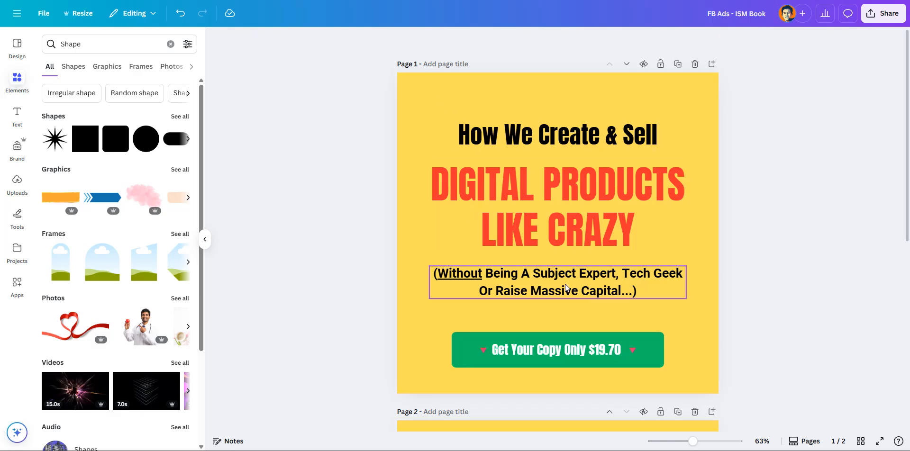
Step: Duplicate the finished ad on page 1 as a new page
scroll(763, 247, down, 6)
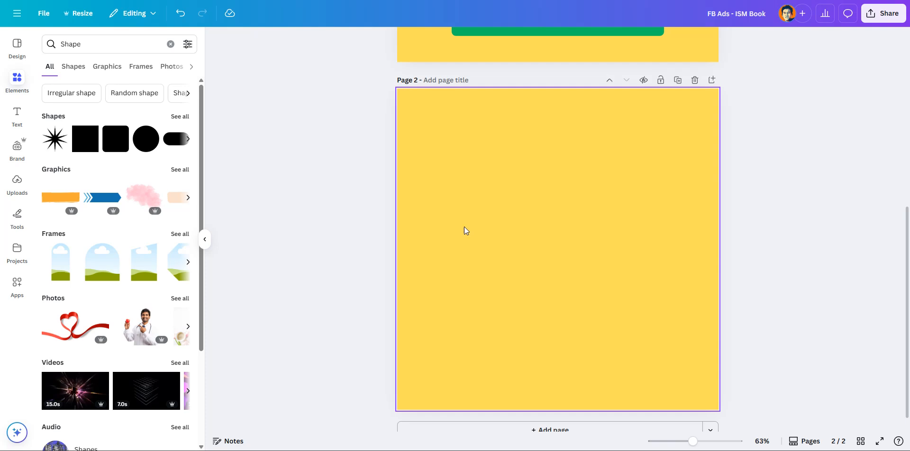
scroll(453, 212, up, 6)
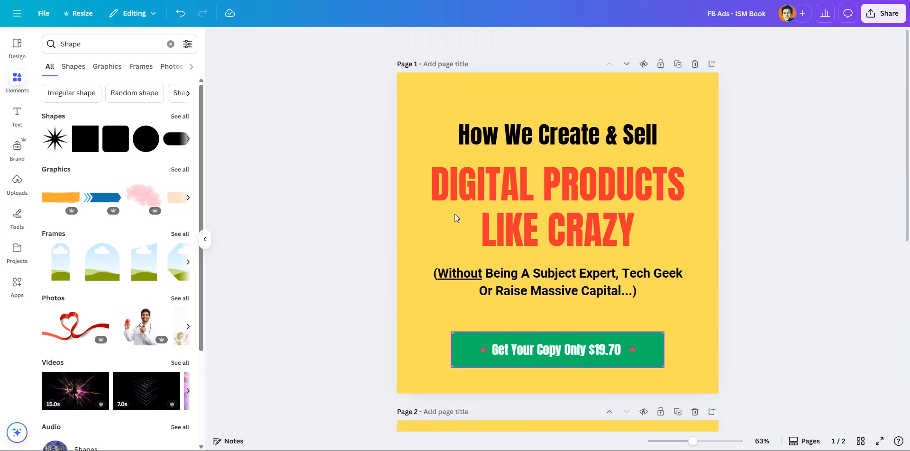
right_click(433, 100)
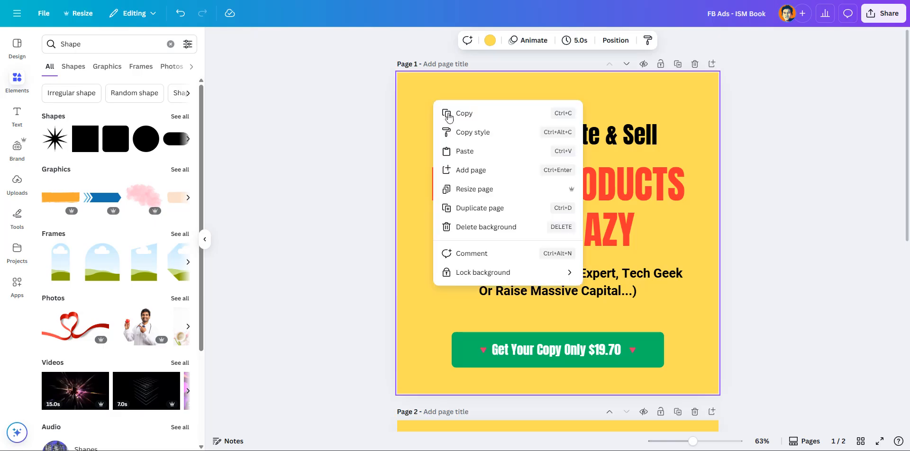
click(497, 216)
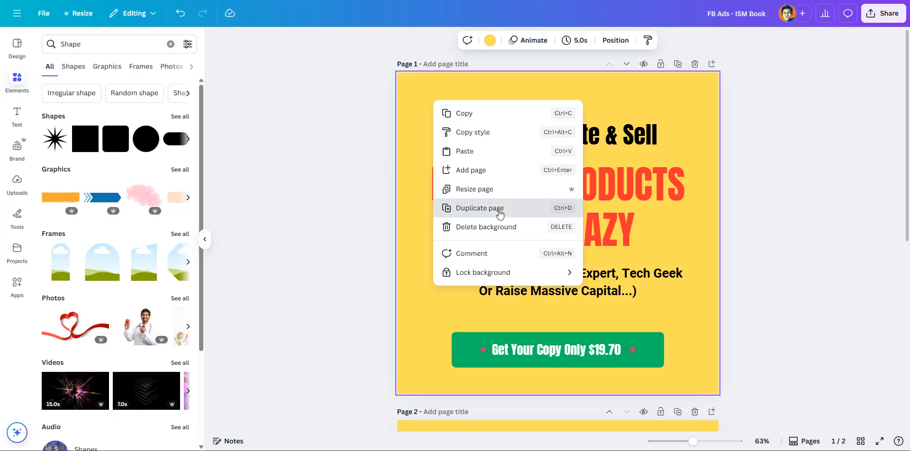
click(280, 116)
Step: Change the background color of page 2 to coral red
click(426, 91)
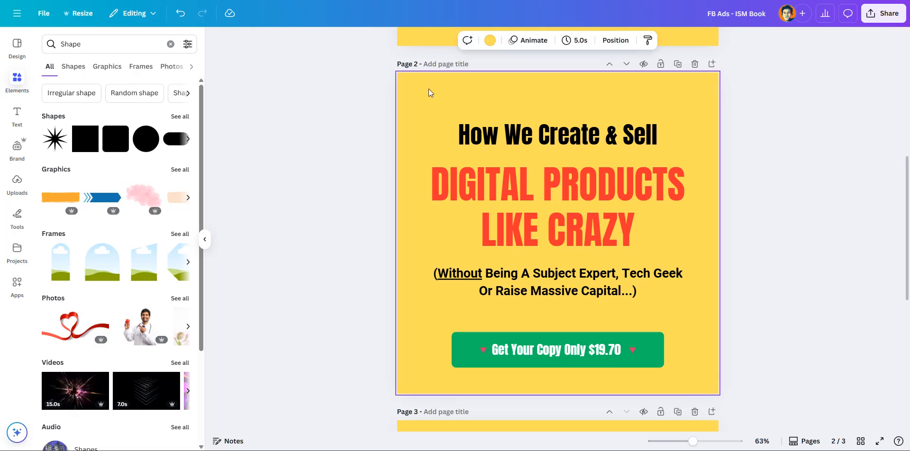
click(488, 42)
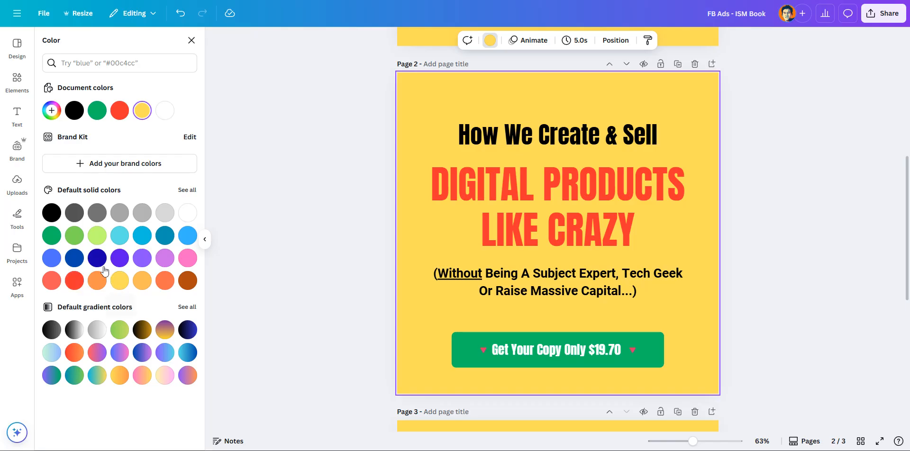
click(120, 235)
click(52, 281)
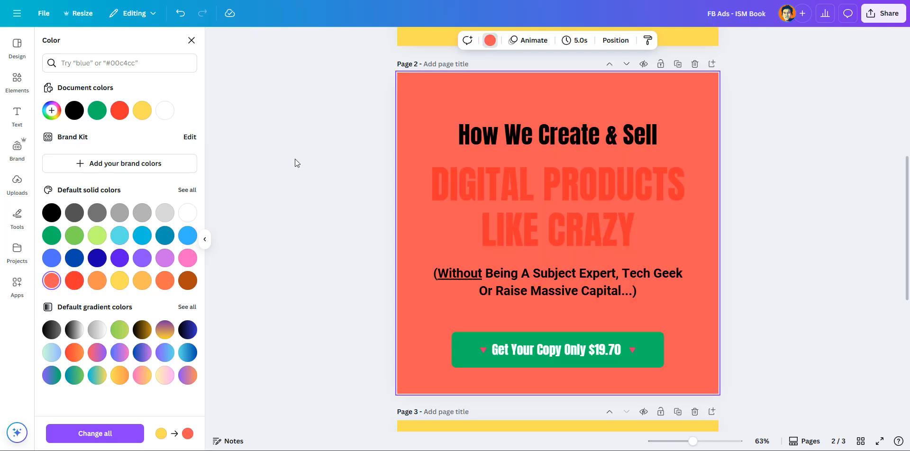
click(329, 199)
click(311, 182)
Step: Set the text color of the "DIGITAL PRODUCTS LIKE CRAZY" headline on page 2 to black
click(479, 190)
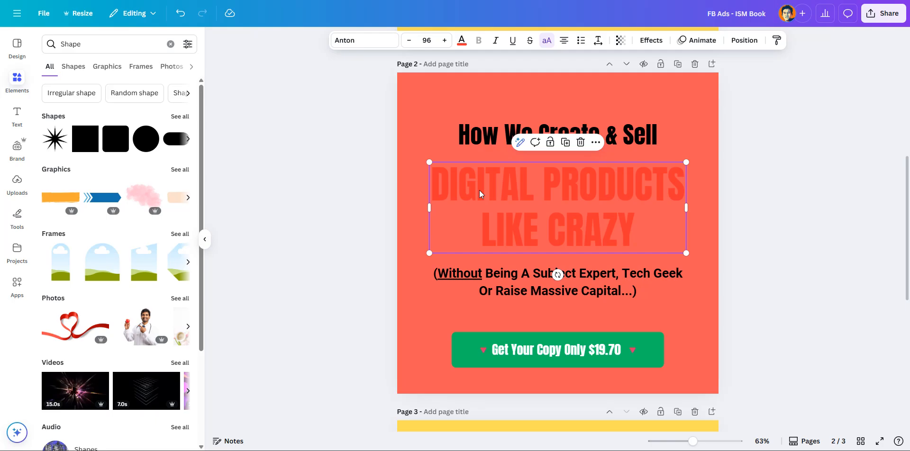
click(461, 40)
click(74, 110)
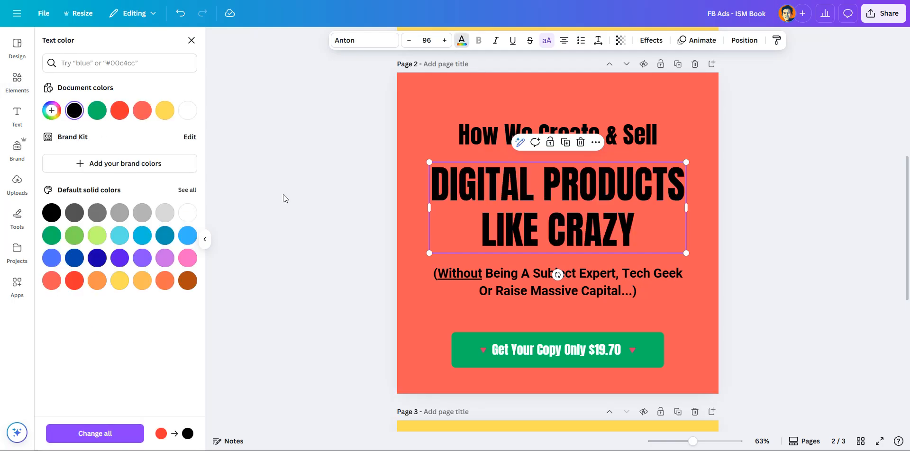
click(323, 203)
click(499, 284)
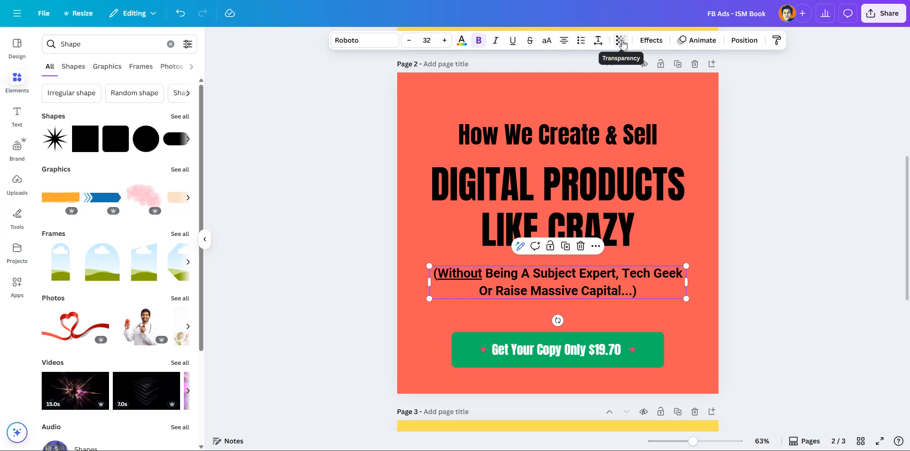
click(335, 271)
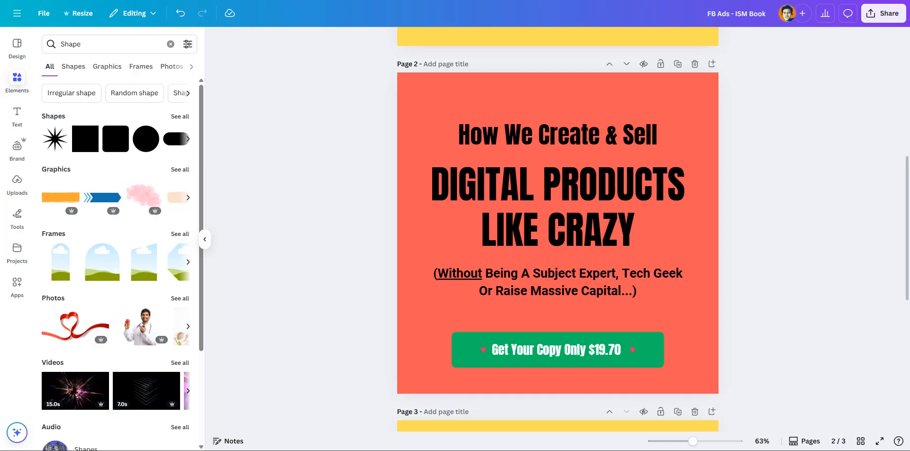
key(alt+Tab)
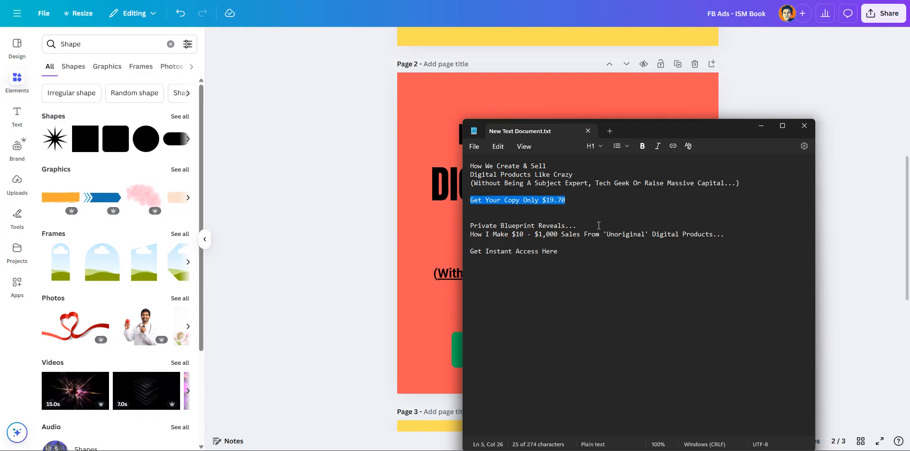
click(759, 127)
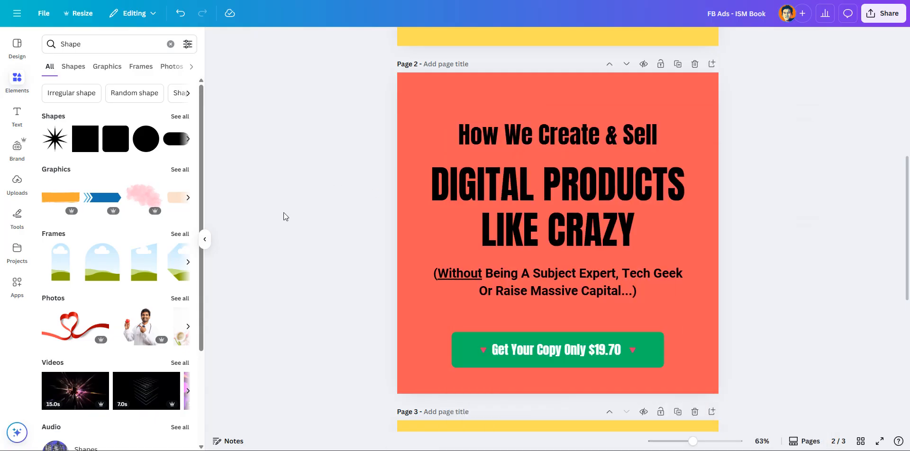
Step: Change the background color of page 2 to Dark Turquoise (#0097b2)
click(432, 99)
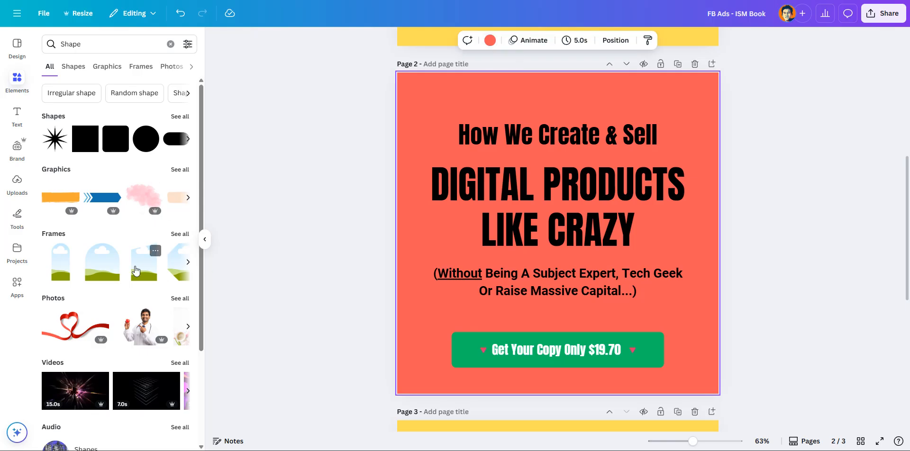
click(490, 42)
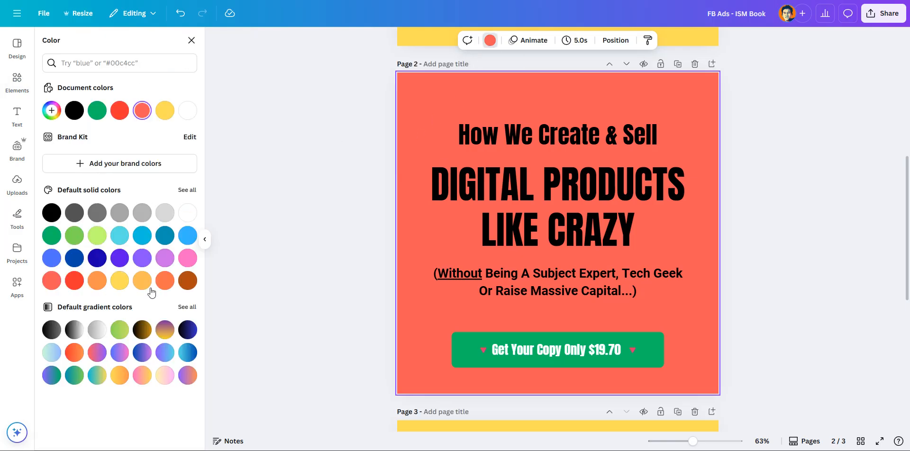
click(142, 235)
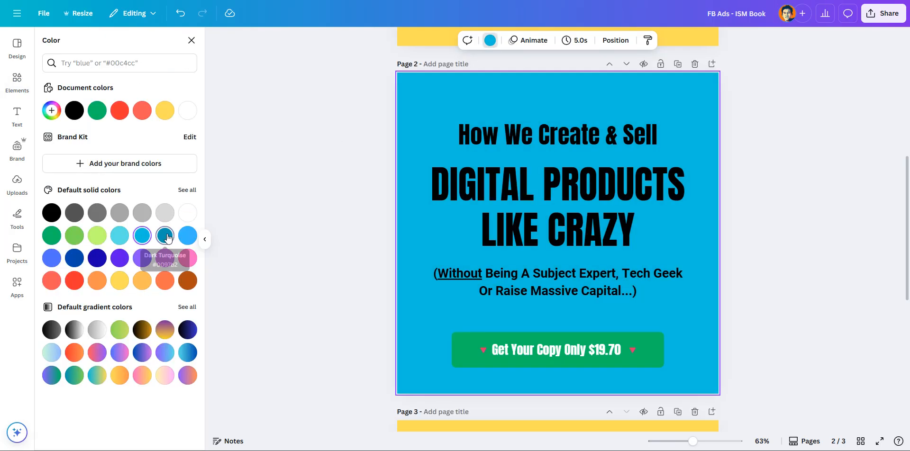
click(165, 236)
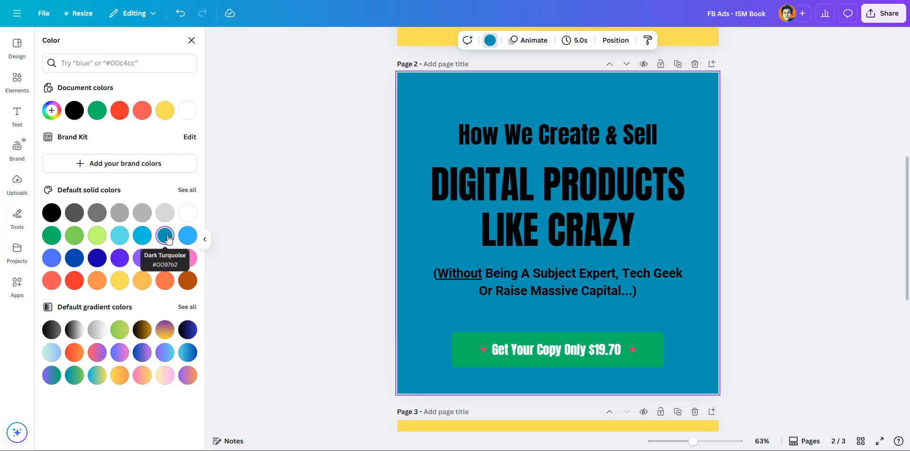
click(285, 197)
click(458, 137)
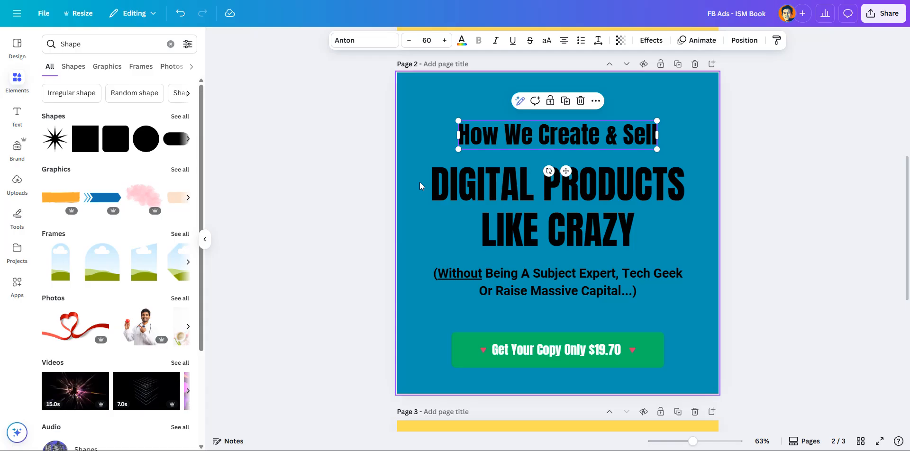
click(351, 152)
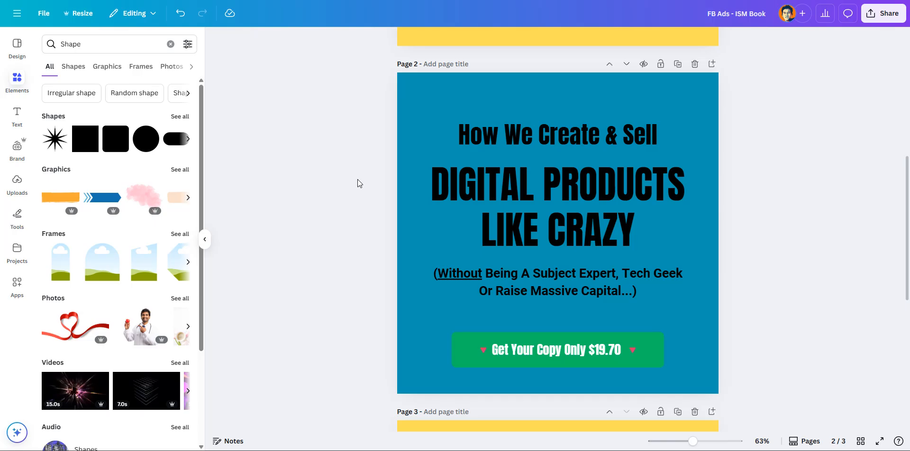
Step: Copy "Private Blueprint Reveals..." from the Notepad text document and replace the top line of page 2 in Canva with it
key(alt+Tab)
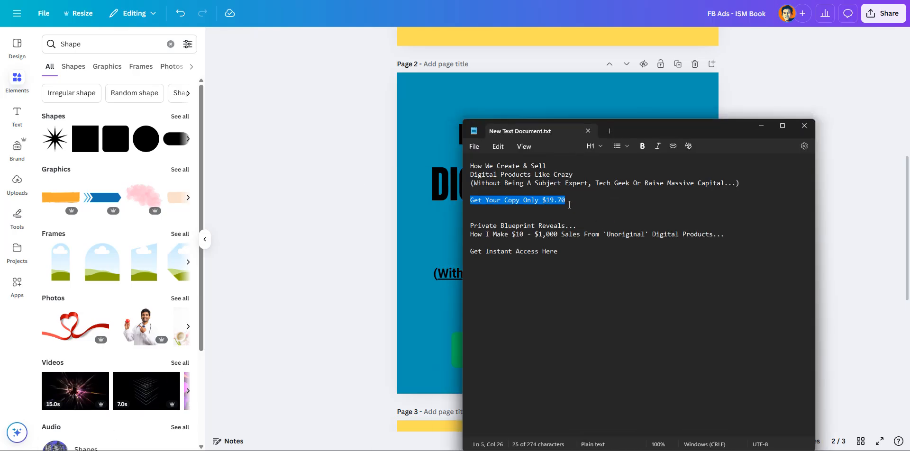
click(569, 205)
drag(576, 225, 464, 227)
key(ctrl+c)
click(761, 126)
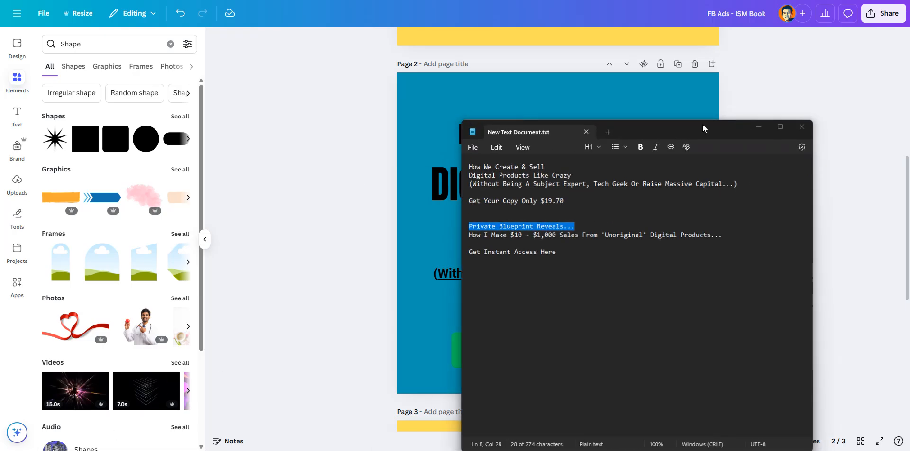
double_click(528, 134)
key(ctrl+v)
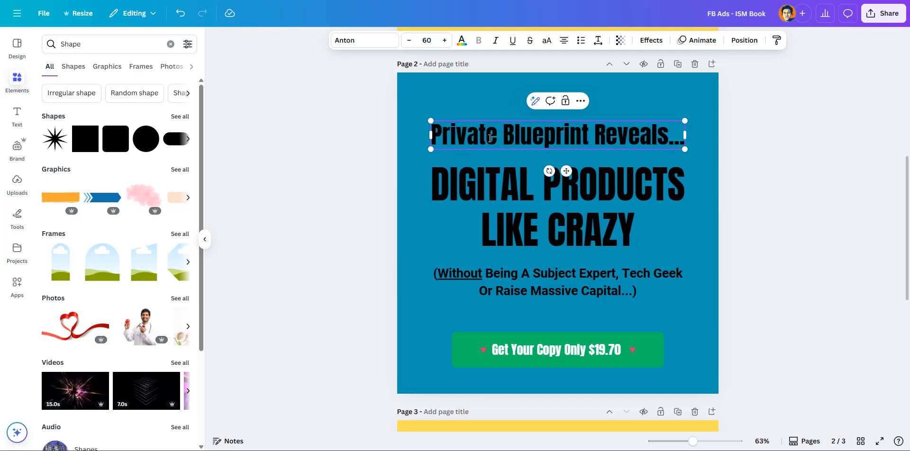
Step: Change the font of the "Private Blueprint Reveals..." line to regular Roboto
key(ctrl+a)
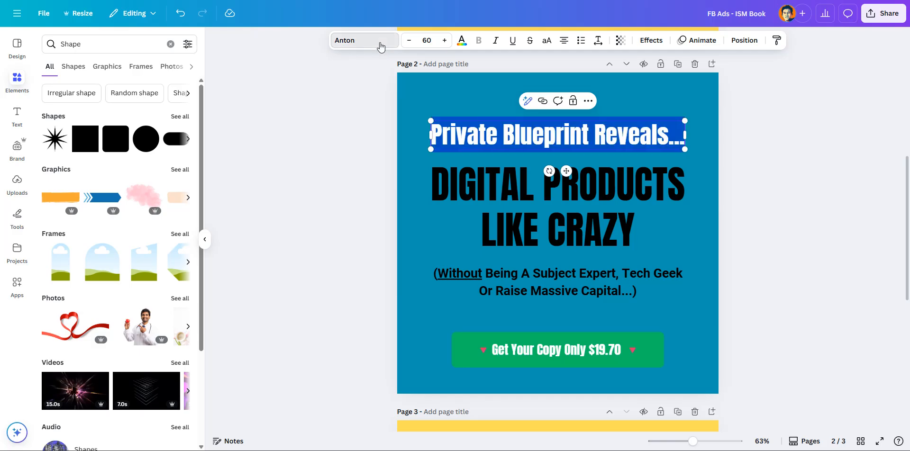
click(377, 43)
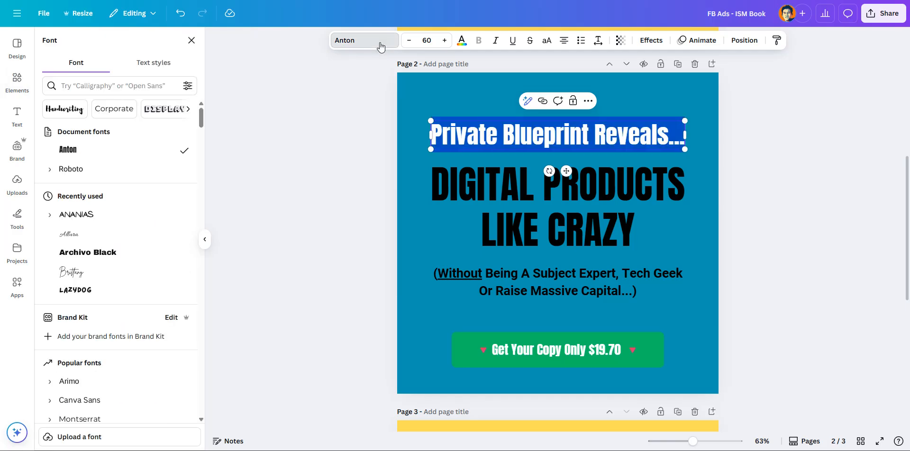
click(49, 170)
click(73, 188)
click(496, 135)
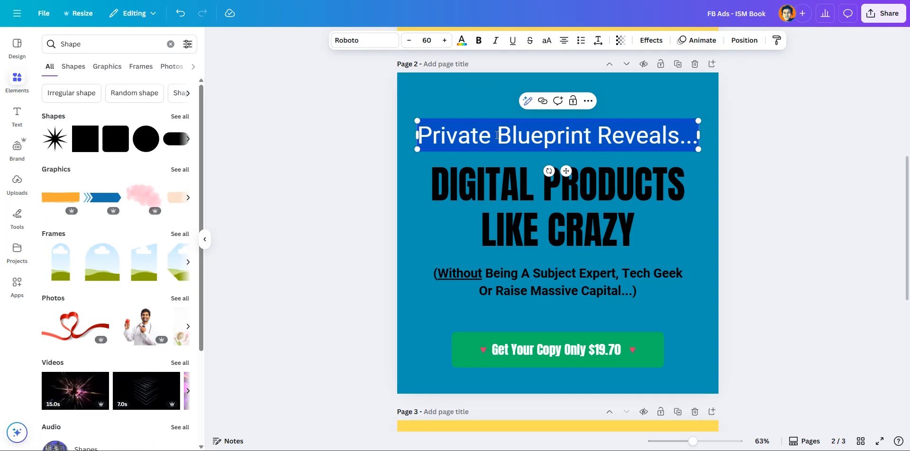
Step: Reduce the "Private Blueprint Reveals..." line to font size 44 and move it slightly higher on page 2
key(ctrl+a)
click(410, 41)
click(410, 40)
click(410, 40)
click(409, 40)
click(409, 40)
click(409, 40)
click(410, 41)
click(409, 40)
click(409, 40)
click(409, 40)
click(409, 40)
click(409, 41)
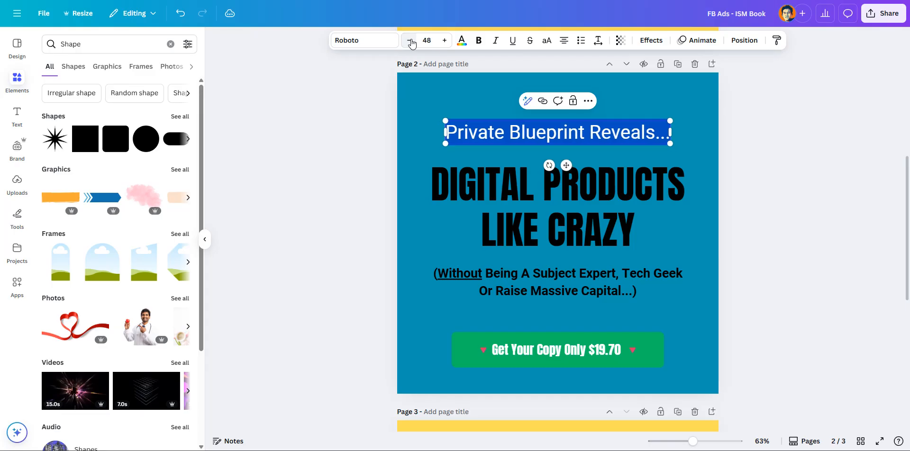
click(409, 40)
click(410, 40)
click(409, 40)
click(370, 169)
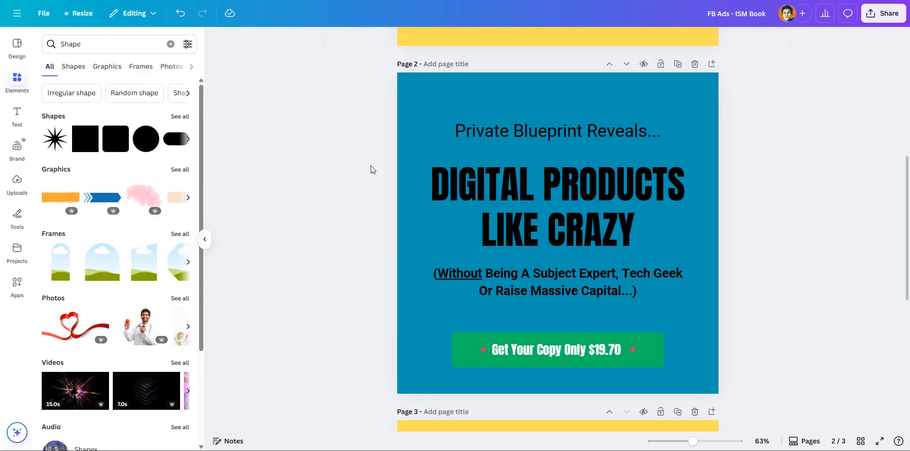
drag(603, 136, 603, 123)
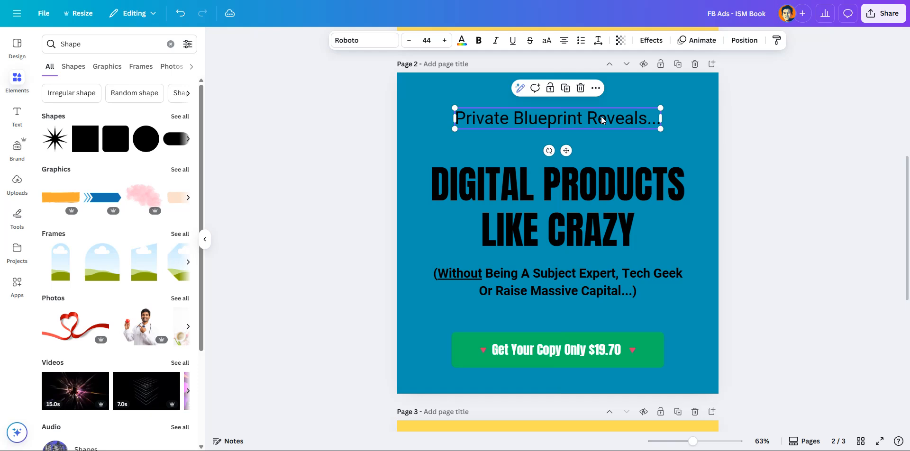
Step: Replace the page 2 headline with "How I Make $10 - $1,000 Sales From 'Unoriginal' Digital Products..." from the Notepad text document
click(86, 450)
drag(739, 237, 432, 237)
click(761, 126)
double_click(530, 193)
text(HOW I MAKE $10 - $1,000 SALES FROM 'UNORIGINAL' DIGITAL PRODUCTS...)
Step: Reduce the new page 2 headline to font size 70
key(ctrl+a)
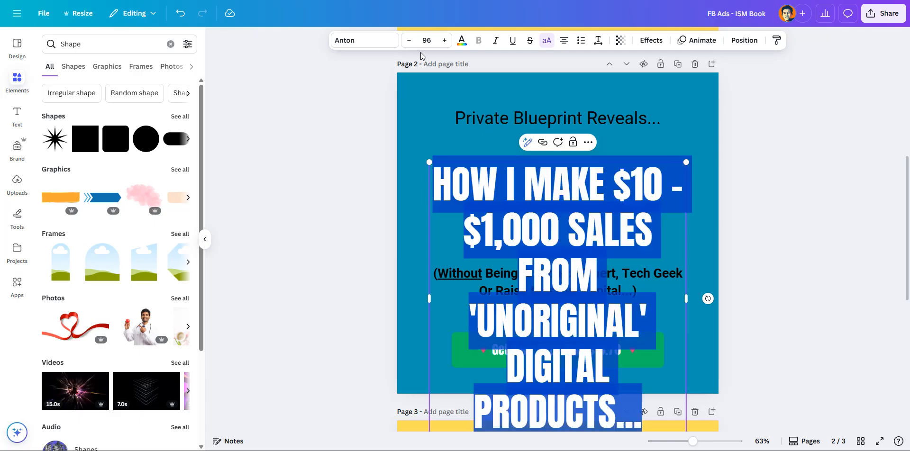
click(409, 40)
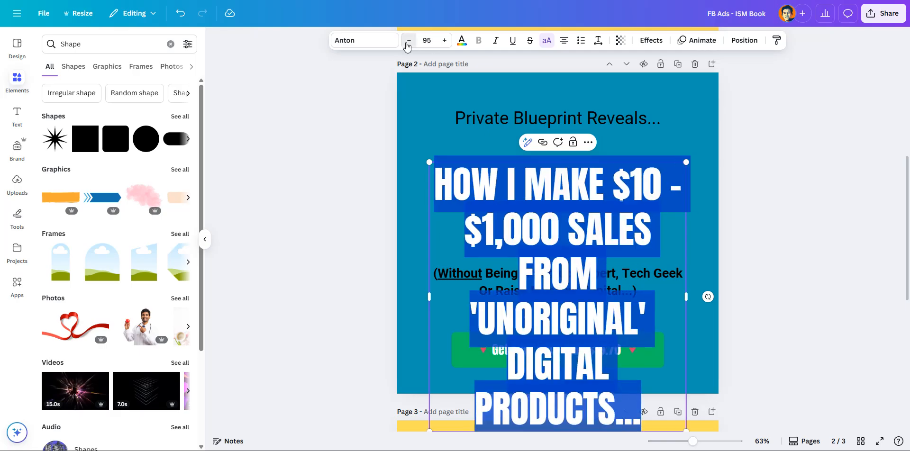
click(408, 41)
click(409, 40)
click(408, 40)
click(409, 41)
click(409, 40)
click(408, 41)
click(409, 40)
click(408, 41)
click(408, 41)
click(408, 42)
click(407, 41)
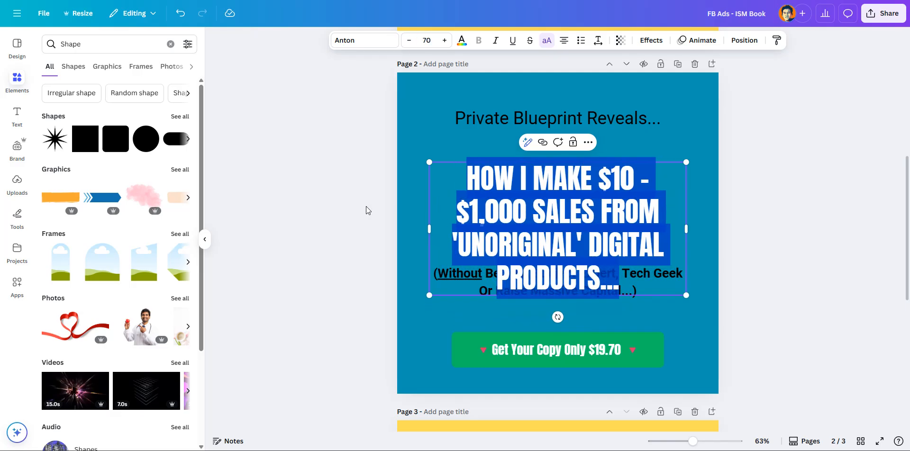
key(Escape)
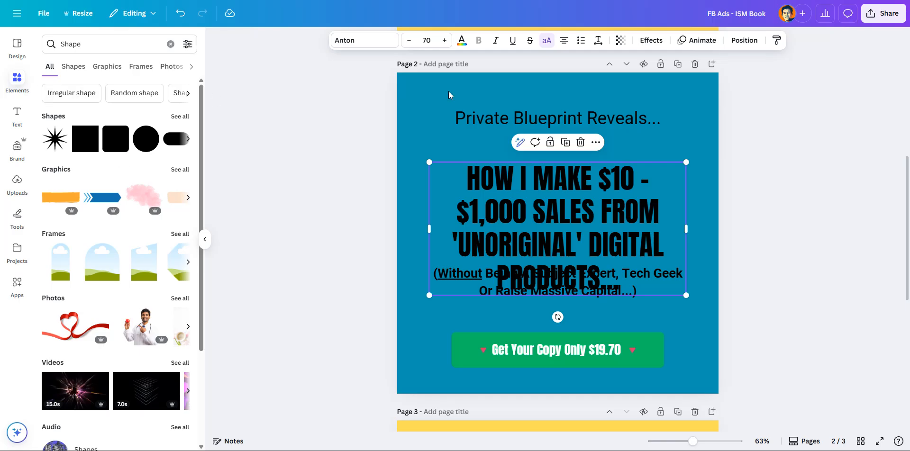
Step: Change the font of the page 2 headline to Archivo Black
click(568, 208)
key(ctrl+a)
click(365, 40)
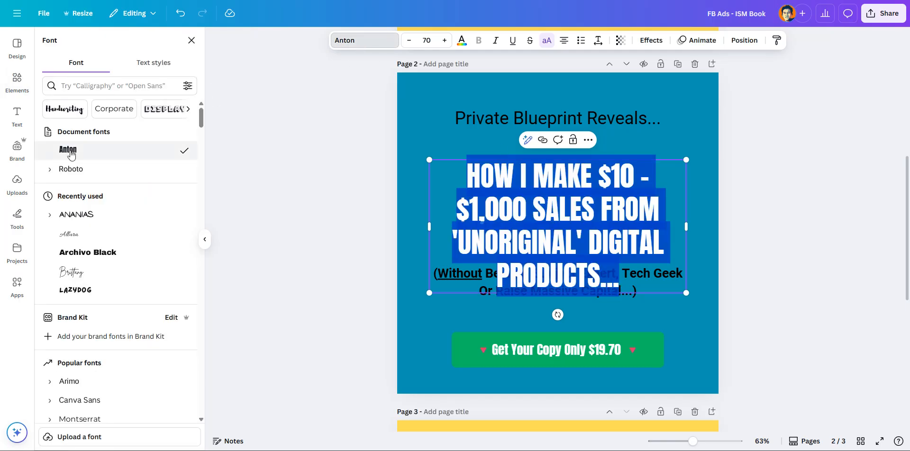
click(106, 252)
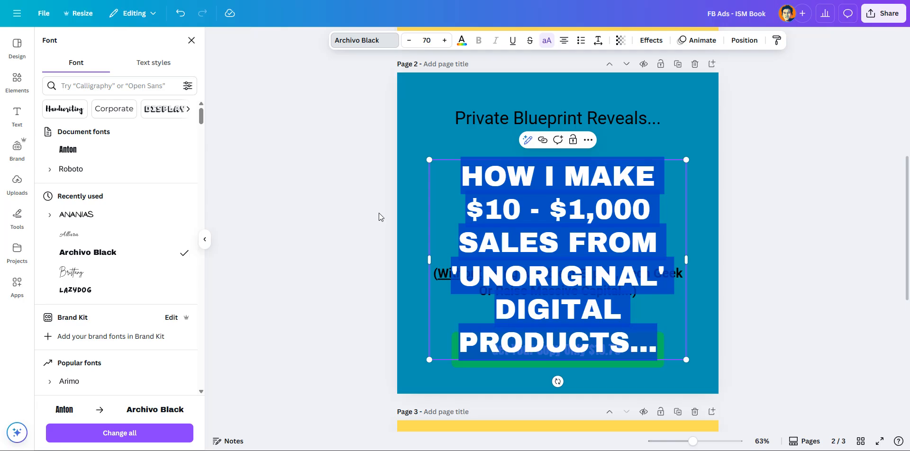
key(Escape)
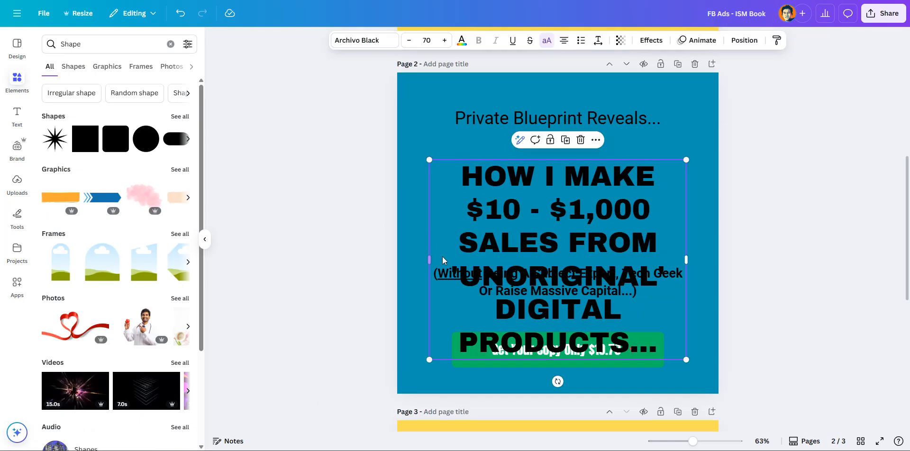
Step: Reduce the Archivo Black headline to font size 48 so it clears the bracketed subheading
double_click(496, 241)
key(ctrl+a)
click(408, 40)
click(409, 40)
click(408, 41)
click(409, 41)
click(409, 40)
click(408, 40)
click(408, 40)
click(408, 41)
click(409, 40)
click(409, 40)
click(408, 40)
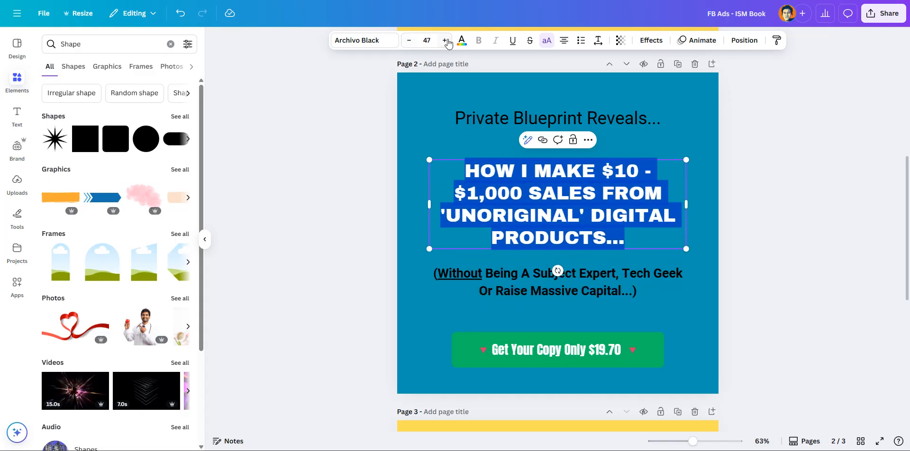
Step: Reduce the "Private Blueprint Reveals..." line to font size 36
click(459, 119)
click(409, 41)
click(409, 40)
click(408, 40)
click(409, 41)
click(408, 40)
click(409, 41)
click(408, 41)
click(408, 40)
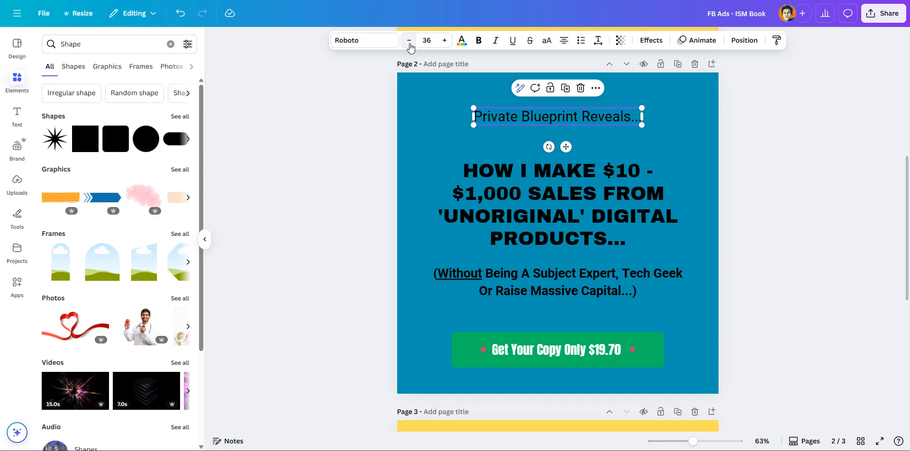
click(447, 158)
Step: Move the headline up toward the top line and widen its text box on both sides so it wraps onto three lines
drag(580, 203, 579, 186)
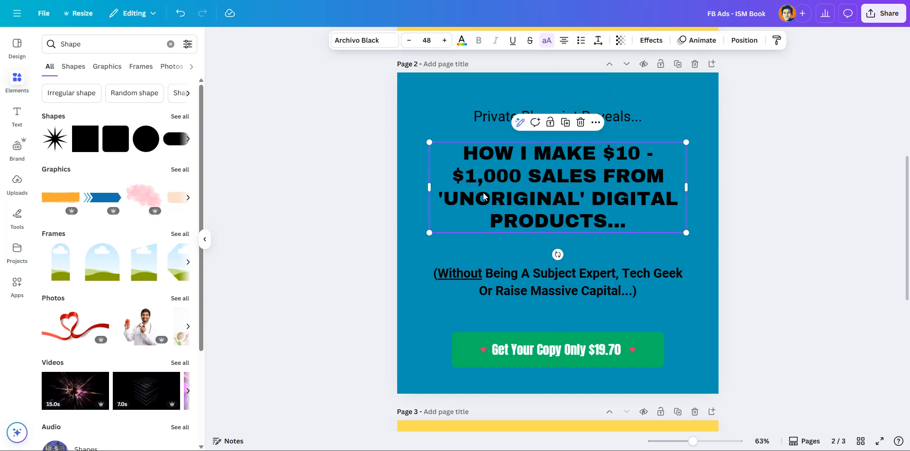
drag(431, 186, 408, 189)
drag(687, 190, 697, 189)
drag(610, 178, 615, 184)
Step: Set the line spacing of the page 2 headline to 1.3
double_click(615, 184)
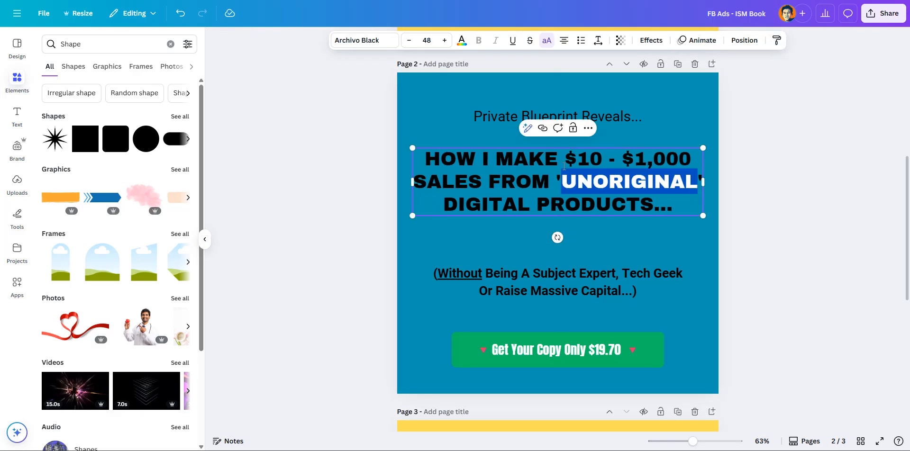
key(ctrl+a)
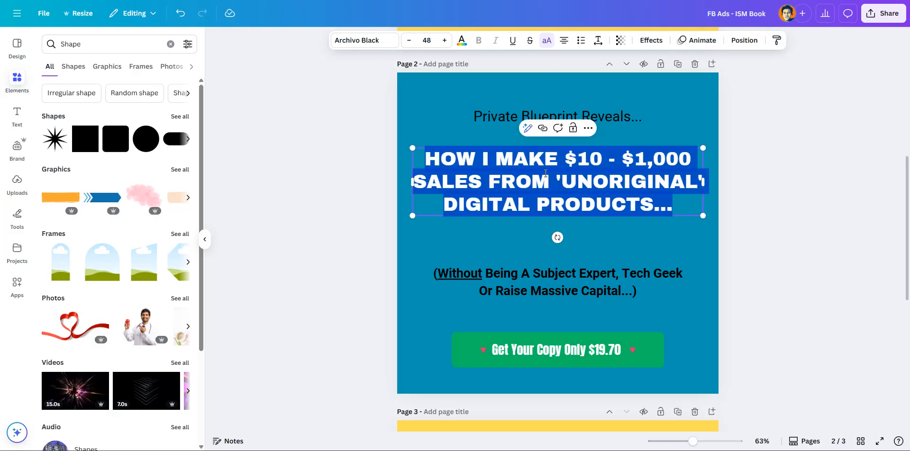
click(597, 41)
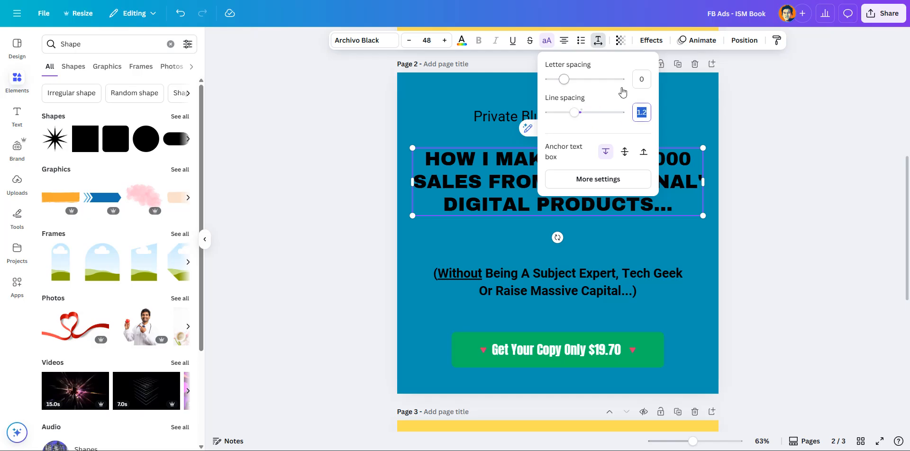
text(1.3)
key(Return)
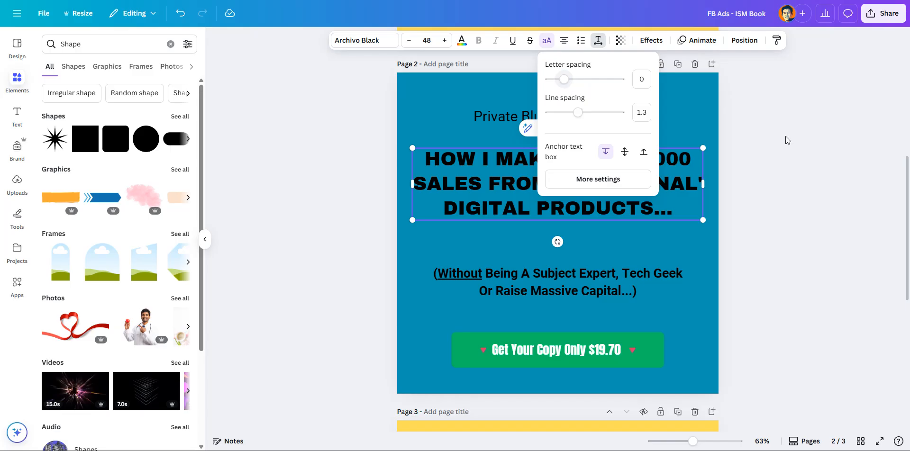
click(811, 149)
click(791, 150)
Step: Widen the "Private Blueprint Reveals..." text box on both sides to the headline's width and reduce its font size to 32
click(574, 114)
drag(645, 116, 703, 115)
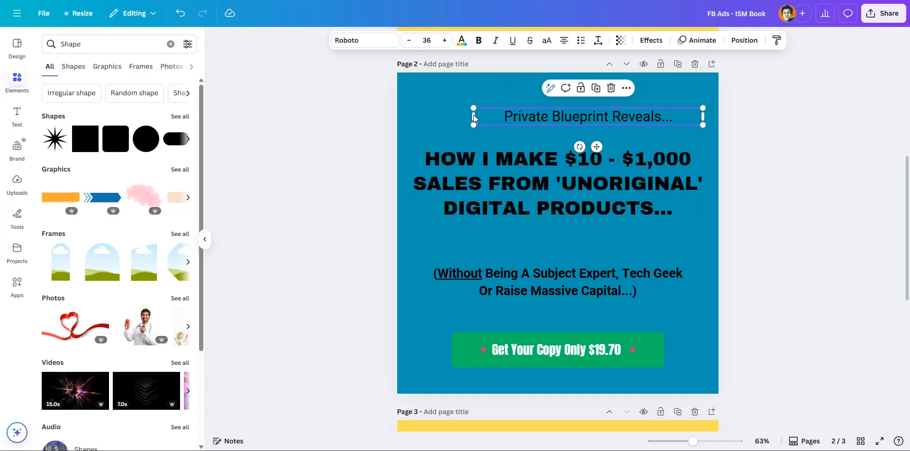
drag(474, 114, 411, 121)
click(594, 151)
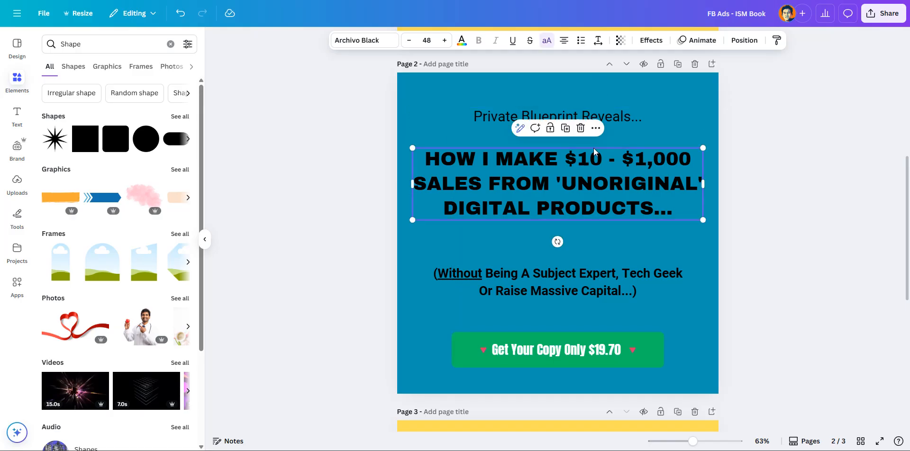
click(635, 122)
click(408, 41)
click(408, 42)
click(409, 42)
click(408, 42)
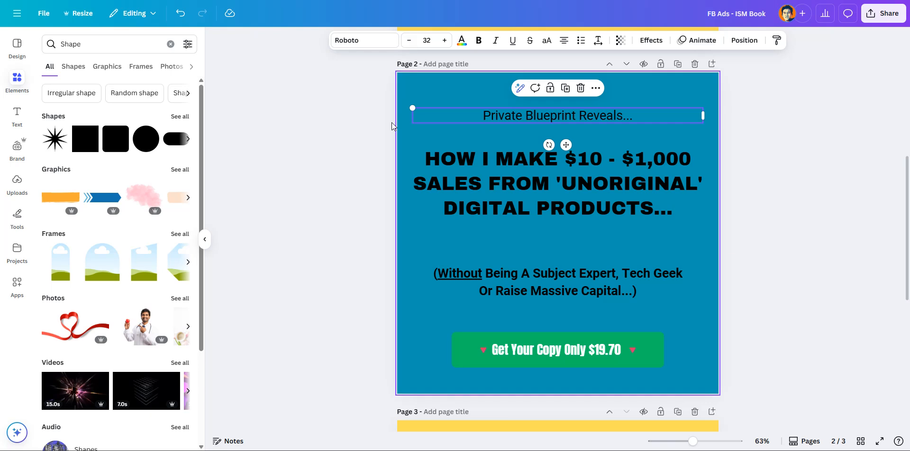
click(392, 126)
Step: Move the "Private Blueprint Reveals..." line down slightly and the headline up so the two sit closer together
drag(651, 119, 649, 125)
click(630, 189)
drag(630, 185, 630, 182)
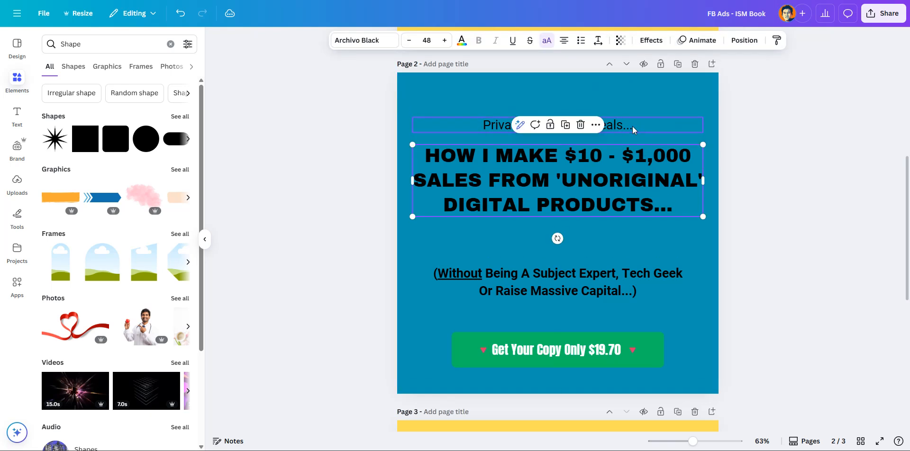
drag(633, 126, 633, 123)
drag(624, 177, 624, 172)
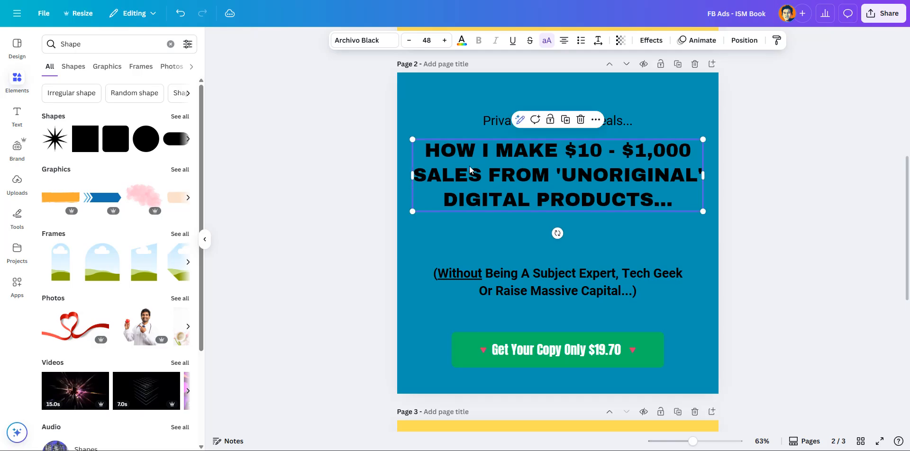
click(369, 169)
click(422, 237)
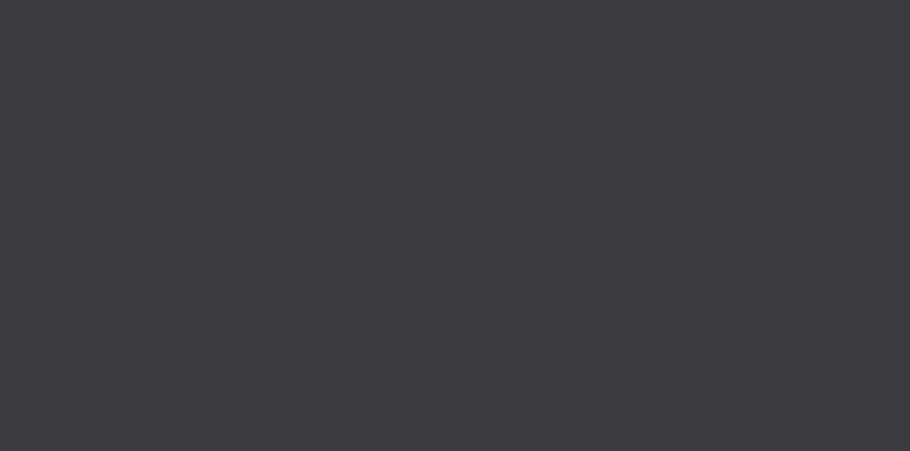
Step: Switch to a browser tab and search Google Images for "color palette"
text(colo)
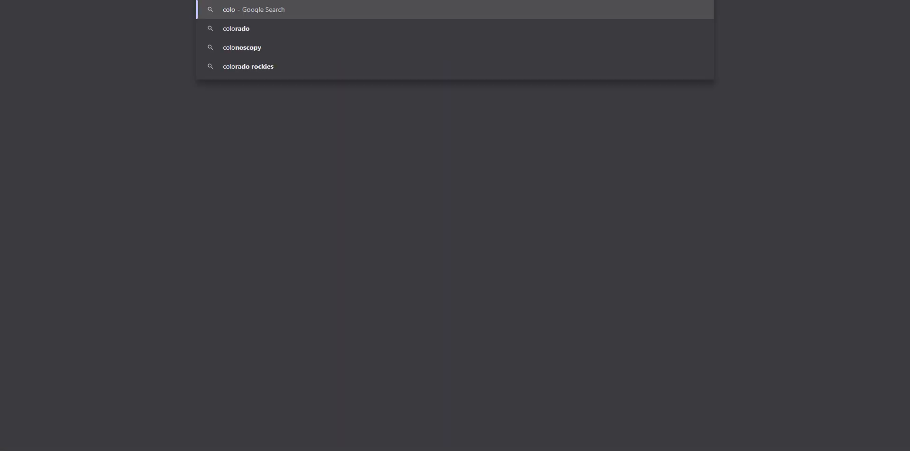
text(r palette)
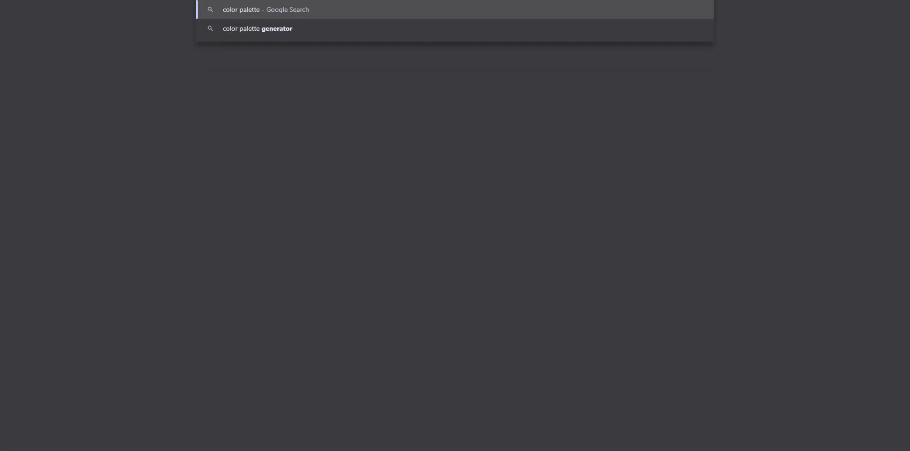
key(Return)
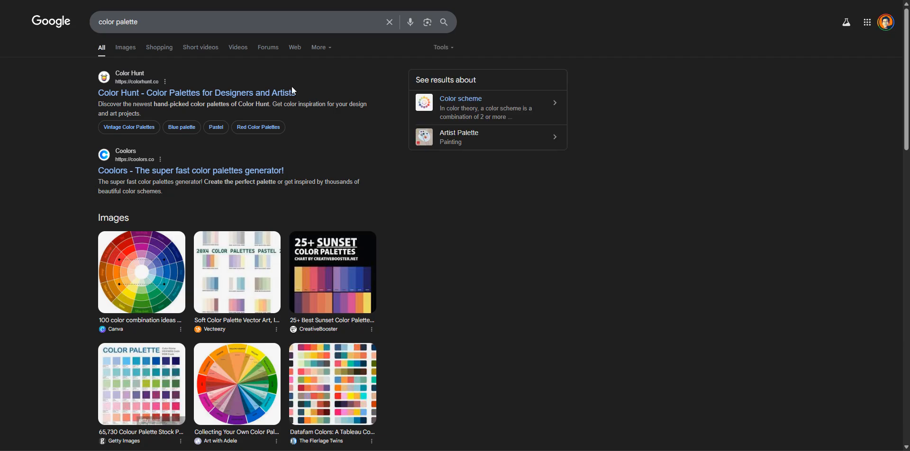
click(126, 47)
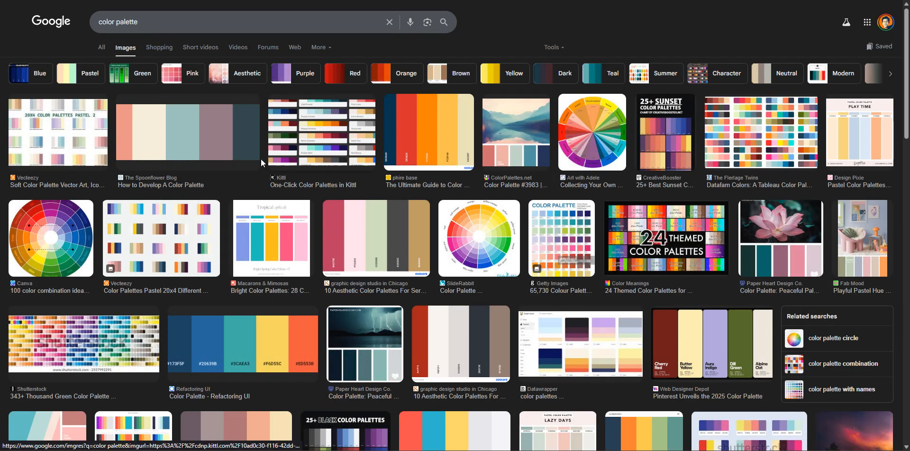
Step: Examine the previews of the phire base and Kittl colour palettes for colour combination ideas
click(428, 141)
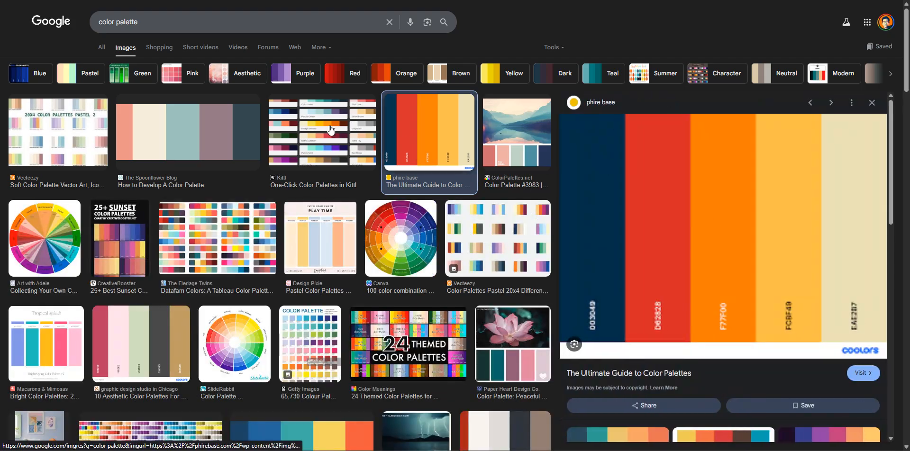
click(317, 152)
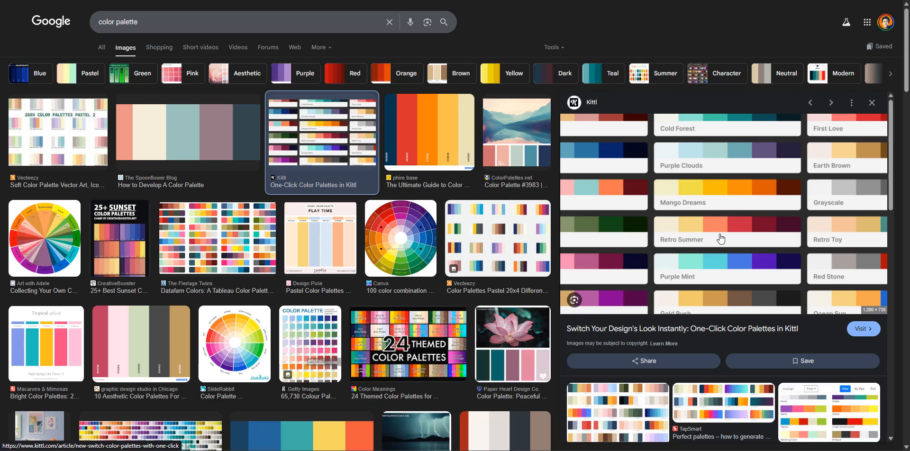
scroll(673, 230, down, 2)
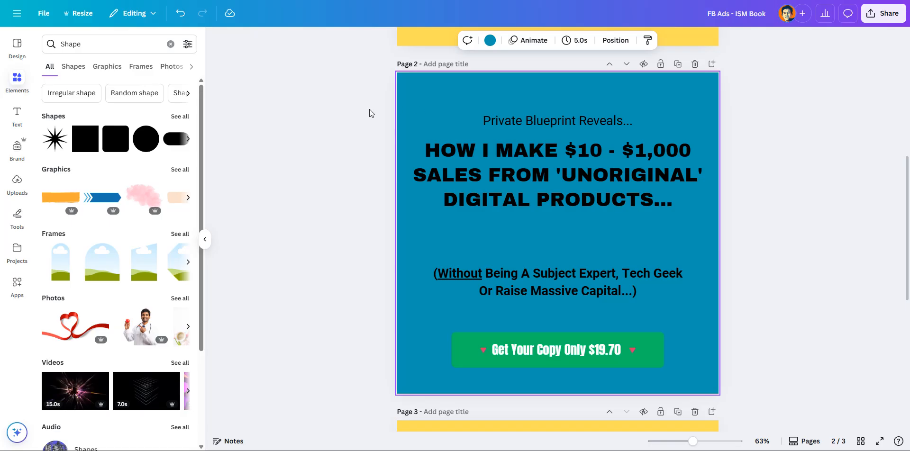
Step: Switch back to the Canva design and change the page 2 background from turquoise to bright violet
click(489, 41)
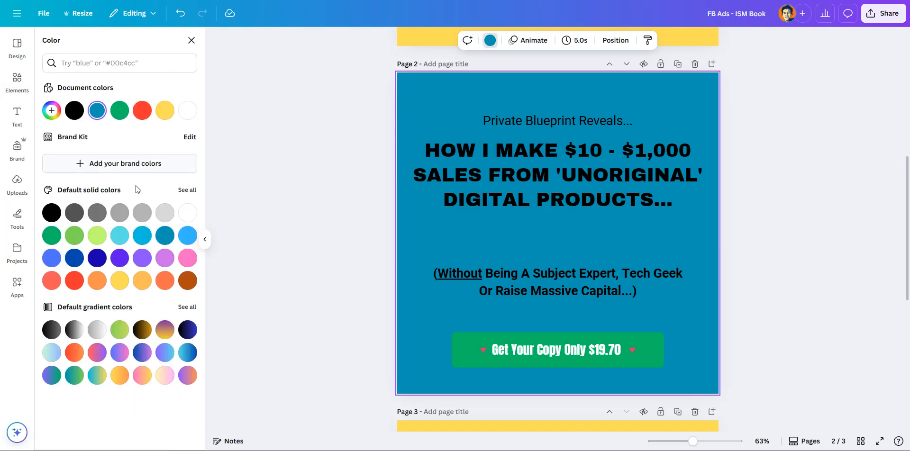
click(108, 258)
click(334, 155)
Step: Recolour the page 2 headline, trying yellow first and then applying the default colour Peach
click(555, 170)
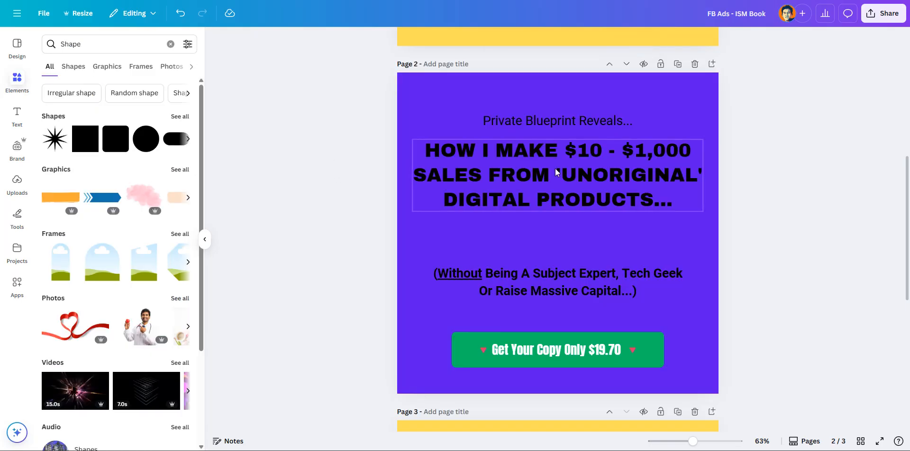
click(461, 40)
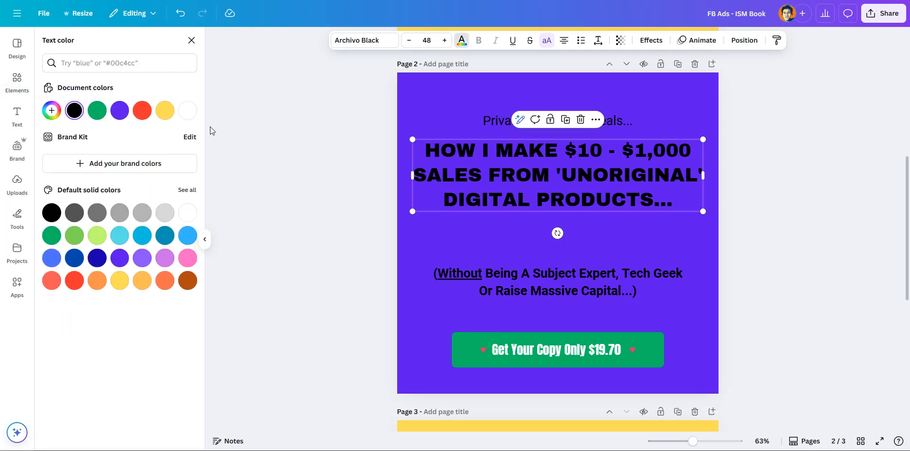
click(162, 117)
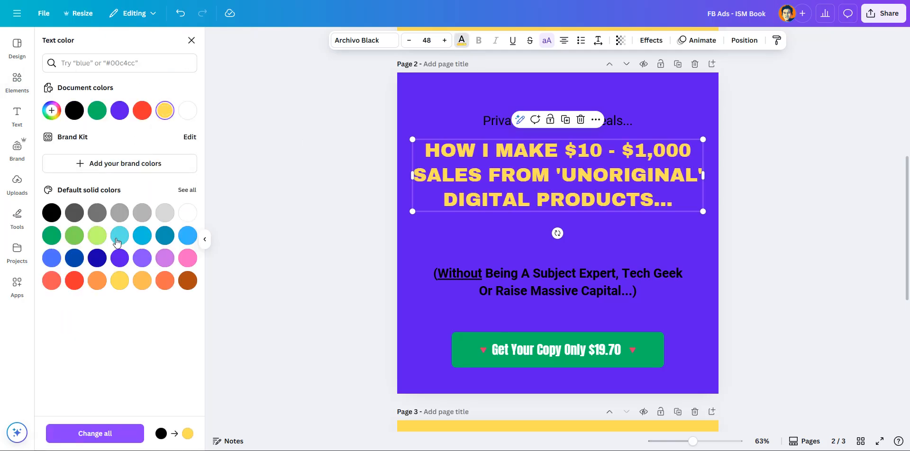
click(120, 280)
click(147, 282)
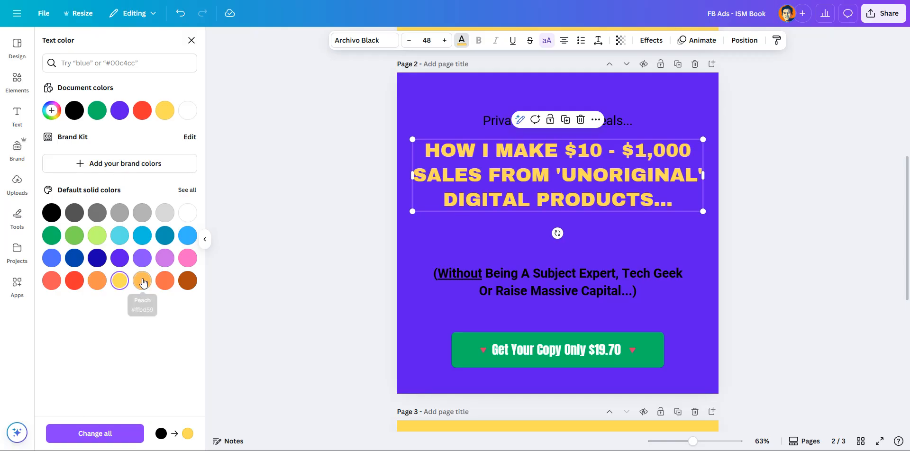
click(286, 181)
click(294, 152)
Step: Change the text colour of the "Private Blueprint Reveals..." line to white
click(466, 122)
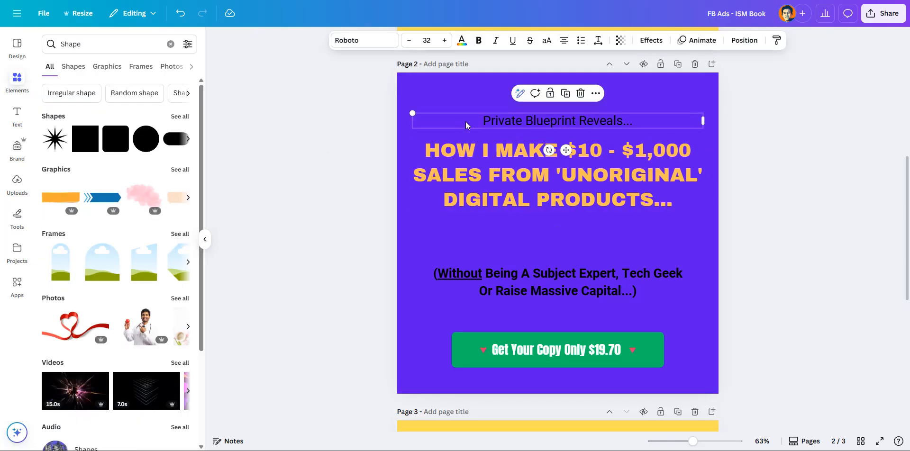
click(461, 40)
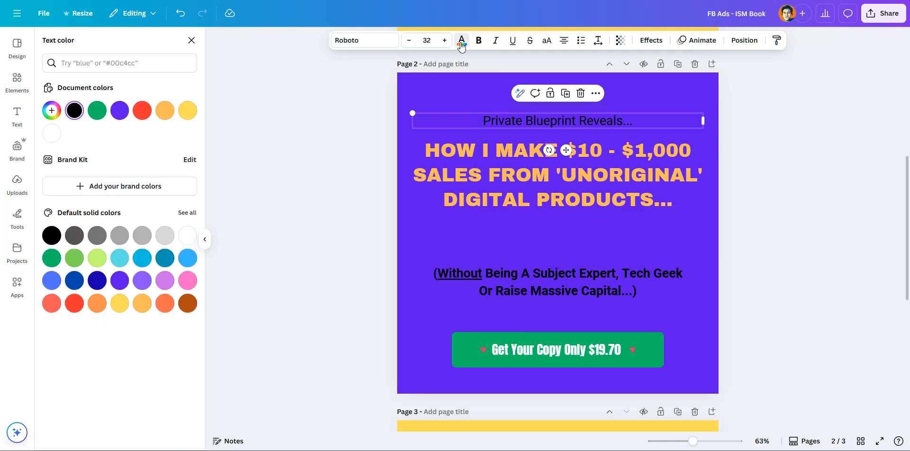
click(188, 235)
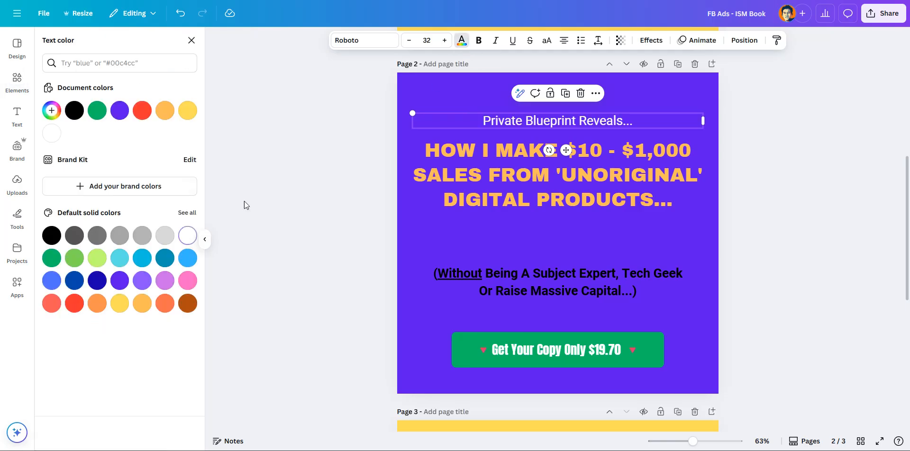
click(320, 167)
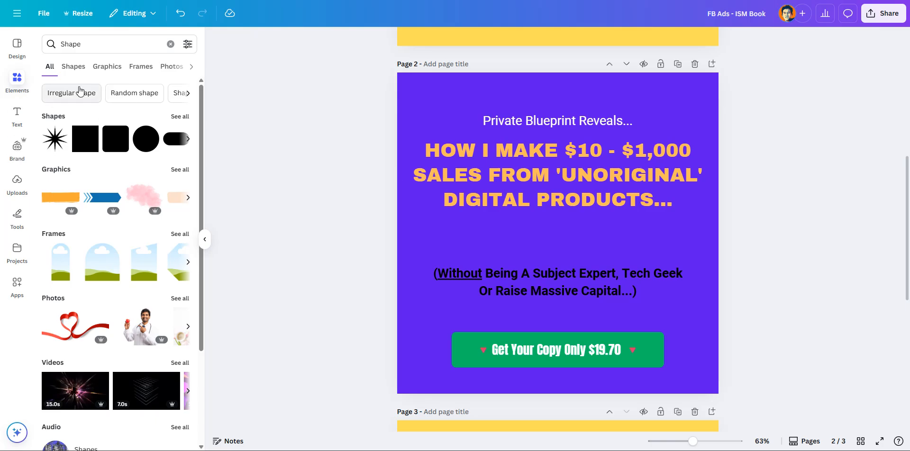
Step: Add a square shape over the upper part of page 2 and paste a copy of the "Private Blueprint Reveals..." text into it
click(72, 67)
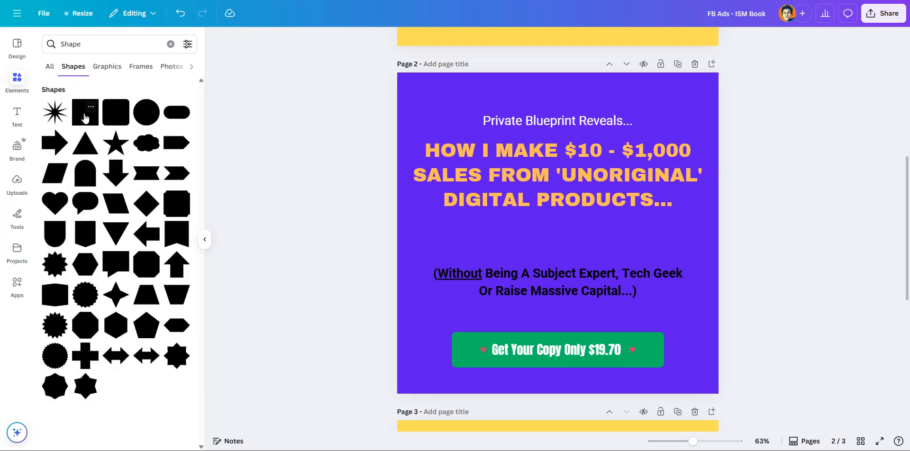
drag(80, 118, 442, 109)
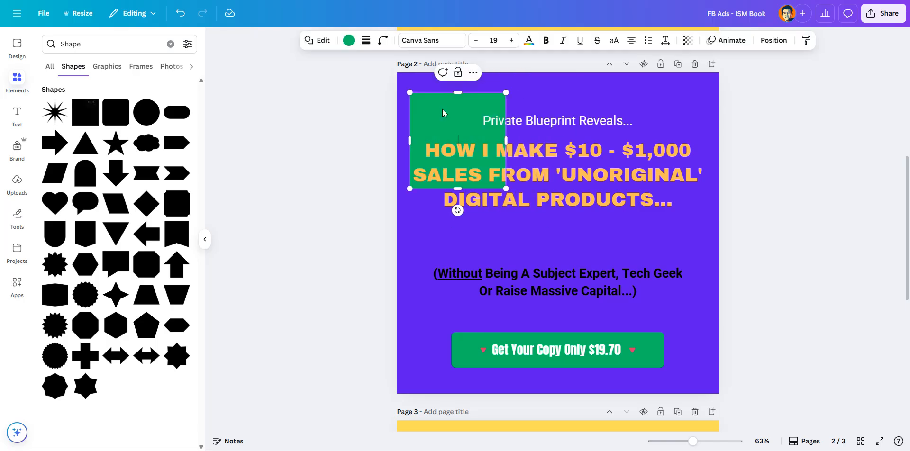
click(526, 121)
click(545, 123)
key(ctrl+c)
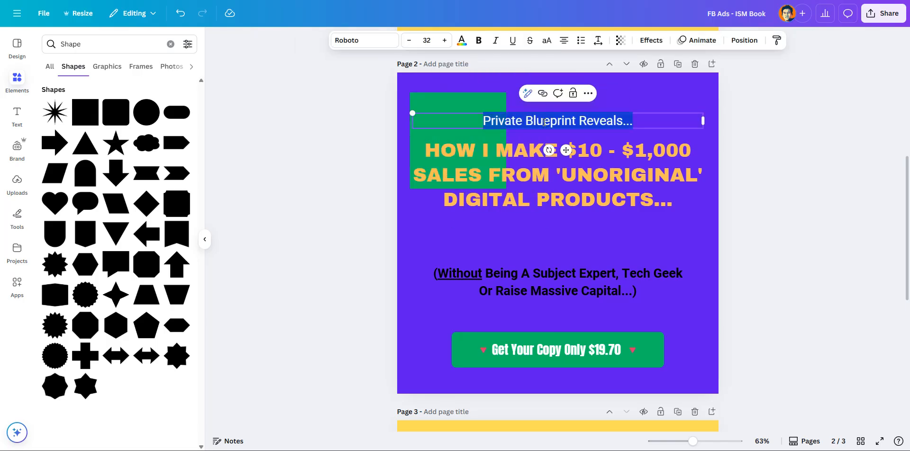
click(467, 112)
key(ctrl+v)
Step: Delete the original white "Private Blueprint Reveals..." text box, keeping the copy inside the green shape
click(590, 121)
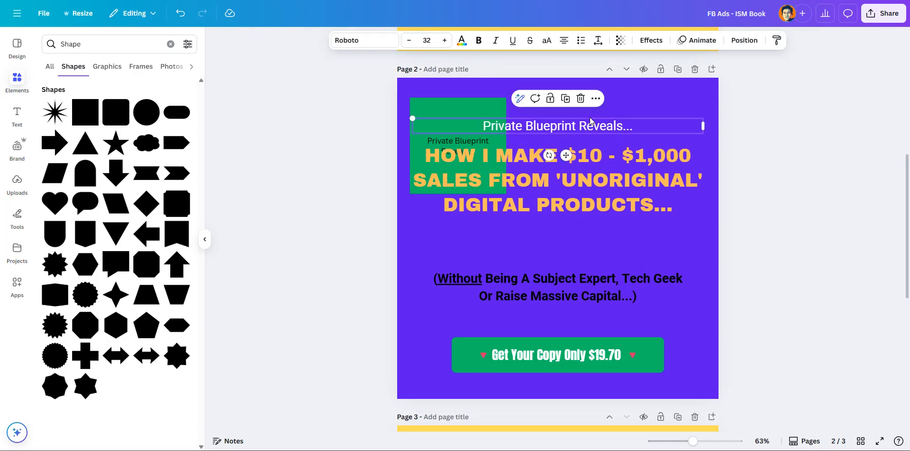
click(587, 120)
key(BackSpace)
key(Escape)
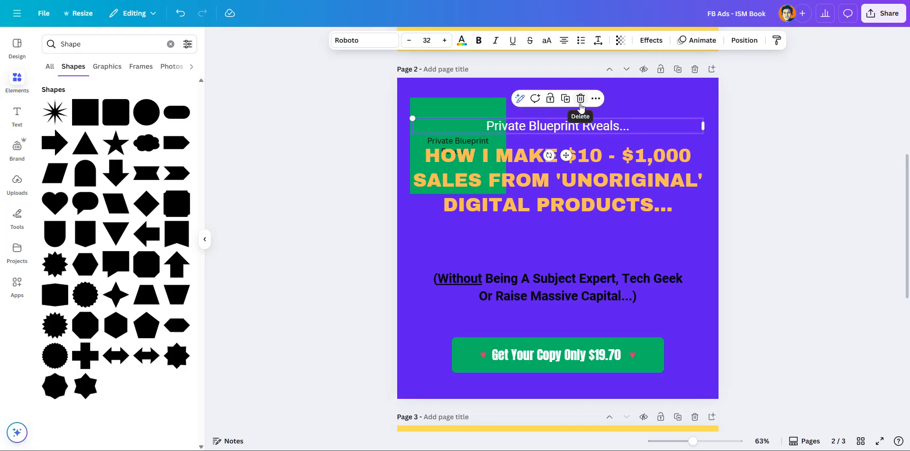
click(580, 104)
Step: Stretch the green shape into a flat banner about 775 px wide, and move the headline down and the banner up to separate them
click(472, 116)
drag(506, 145, 642, 141)
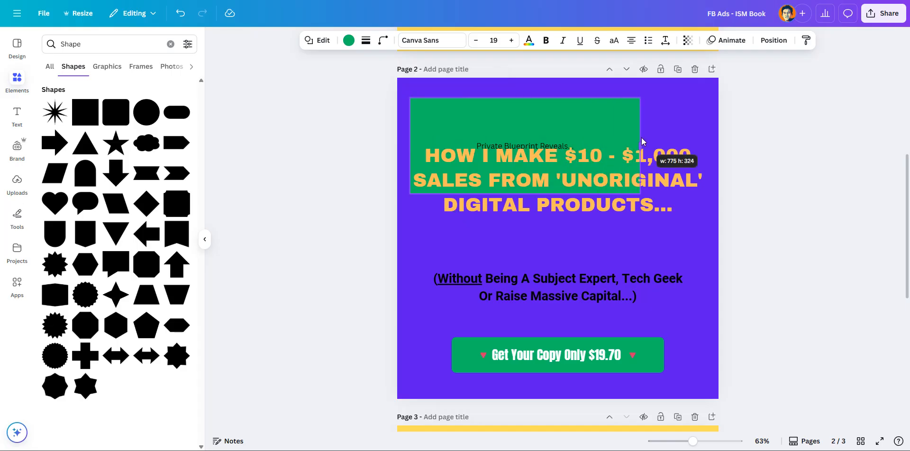
drag(524, 98, 525, 141)
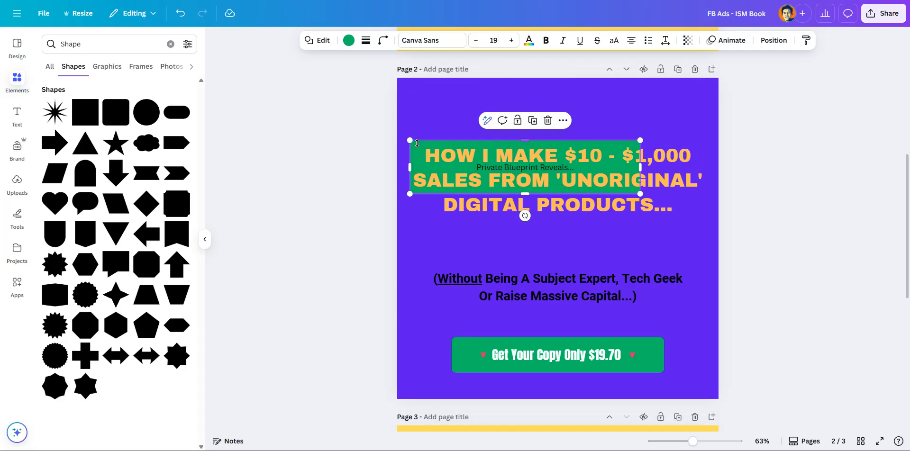
drag(427, 143, 425, 182)
drag(466, 153, 489, 133)
Step: Set the "Private Blueprint Reveals..." text in the green banner to Roboto Regular at size 32
double_click(493, 135)
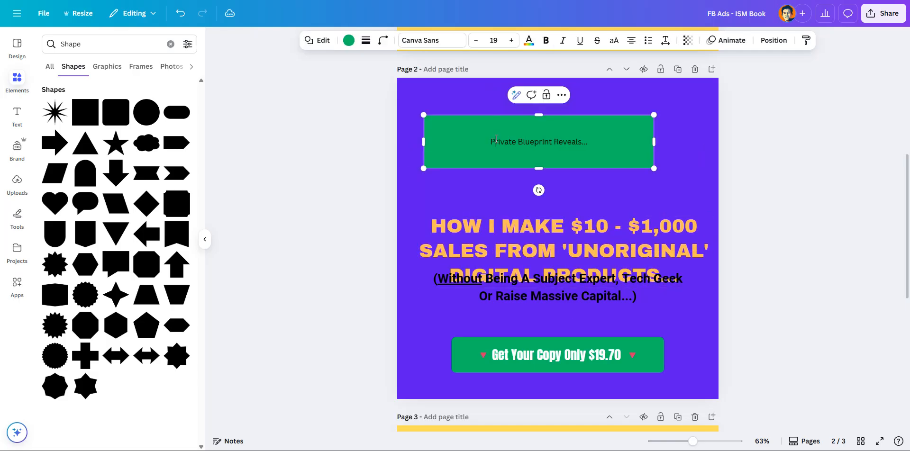
click(424, 40)
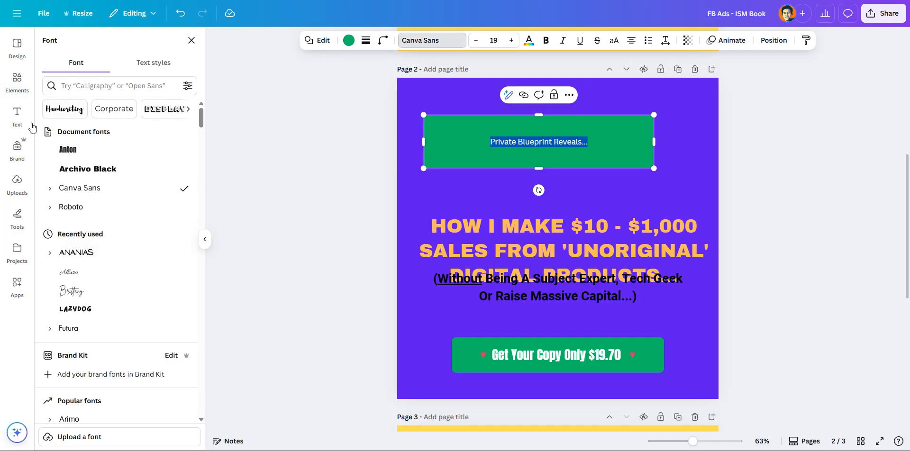
click(50, 206)
click(164, 225)
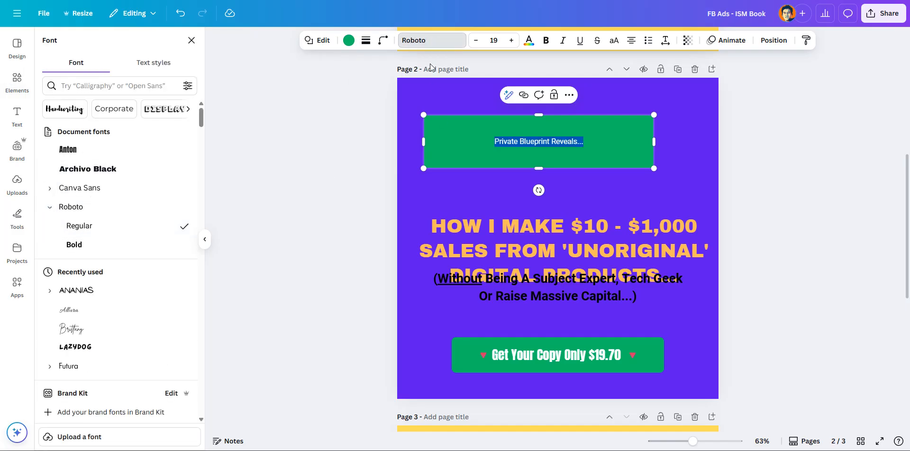
click(511, 41)
click(511, 40)
click(511, 41)
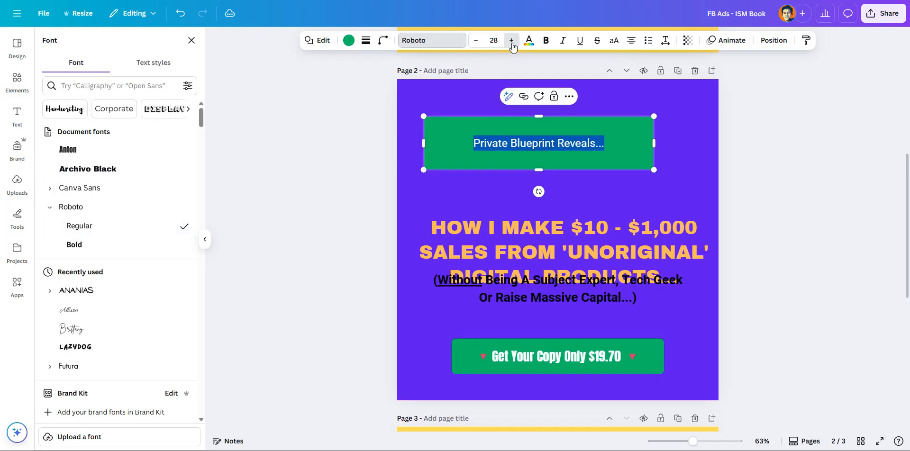
click(511, 41)
Step: Shrink the green banner in width and height to fit closely around its "Private Blueprint Reveals..." text
drag(424, 140, 474, 144)
drag(564, 117, 569, 139)
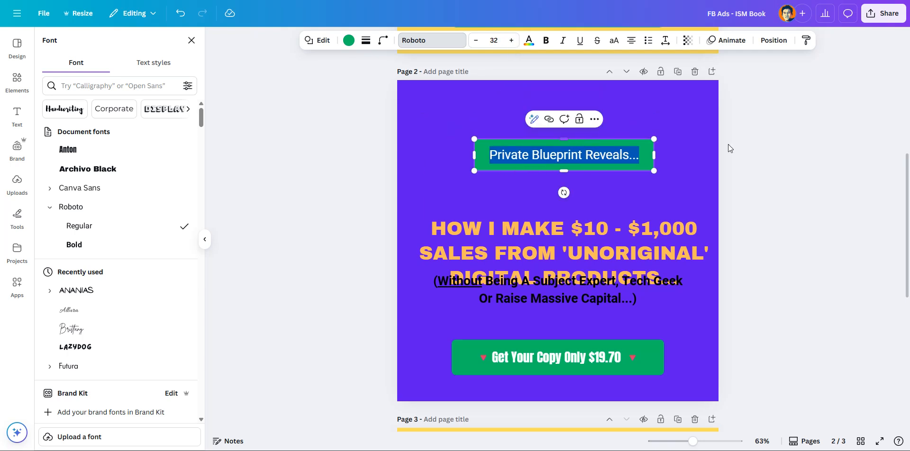
click(774, 144)
Step: Fill the "Private Blueprint Reveals..." banner with the document's yellow and reduce its text size to 27
click(594, 149)
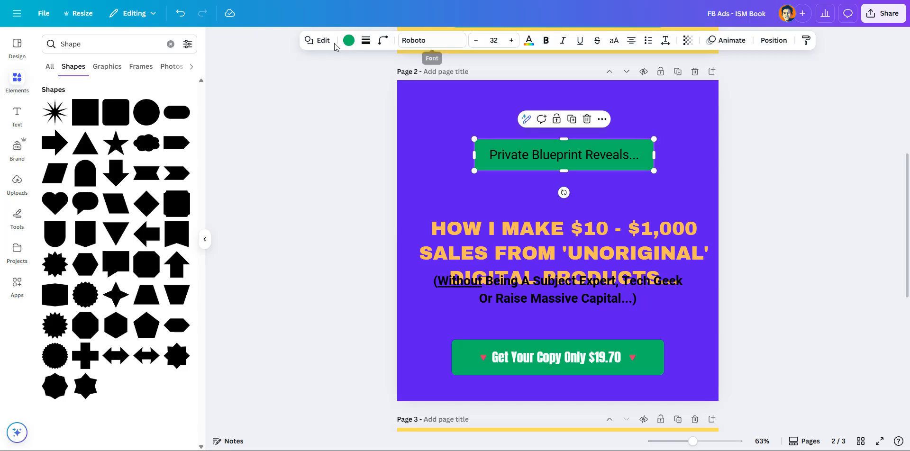
click(348, 41)
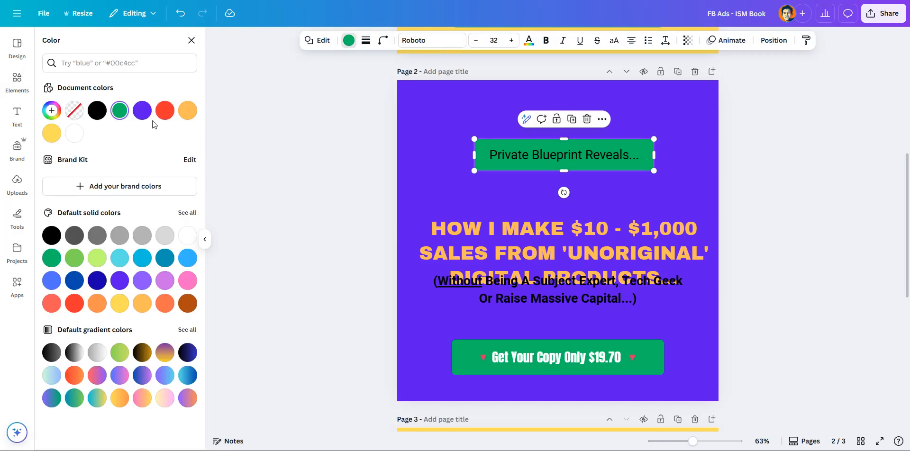
click(52, 135)
click(540, 155)
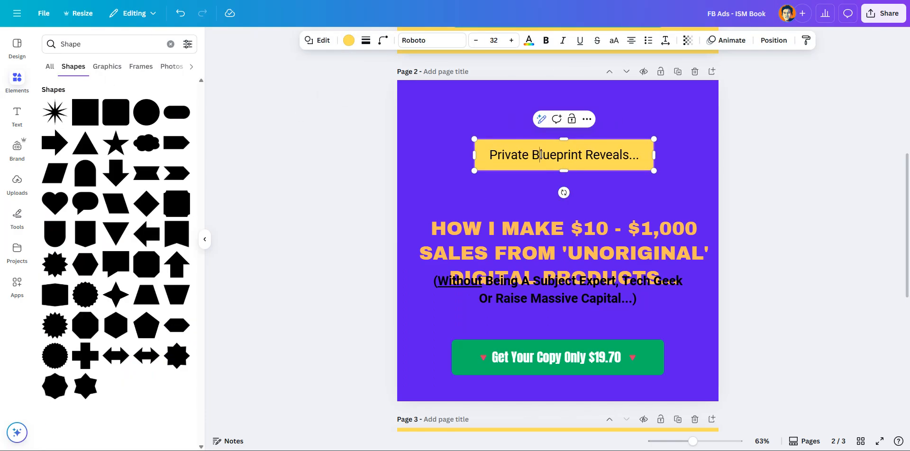
click(476, 41)
click(475, 41)
click(475, 40)
click(476, 41)
click(475, 42)
Step: Narrow the yellow banner around its smaller text, and move both the banner and the headline up the page
click(372, 157)
click(555, 154)
drag(656, 152, 632, 152)
click(346, 150)
click(565, 140)
drag(596, 150, 599, 122)
drag(605, 239, 601, 194)
Step: Change the whole headline's text colour to the same yellow as the banner
double_click(601, 196)
click(601, 199)
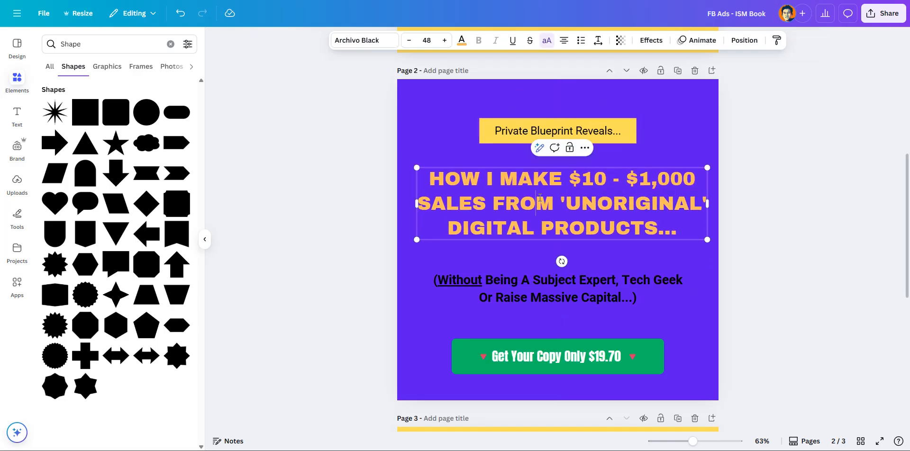
key(ctrl+a)
click(461, 40)
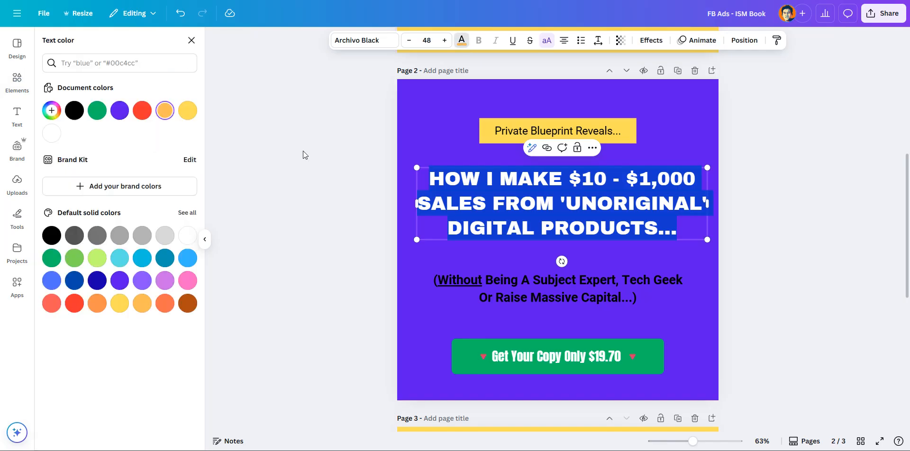
click(121, 304)
key(Escape)
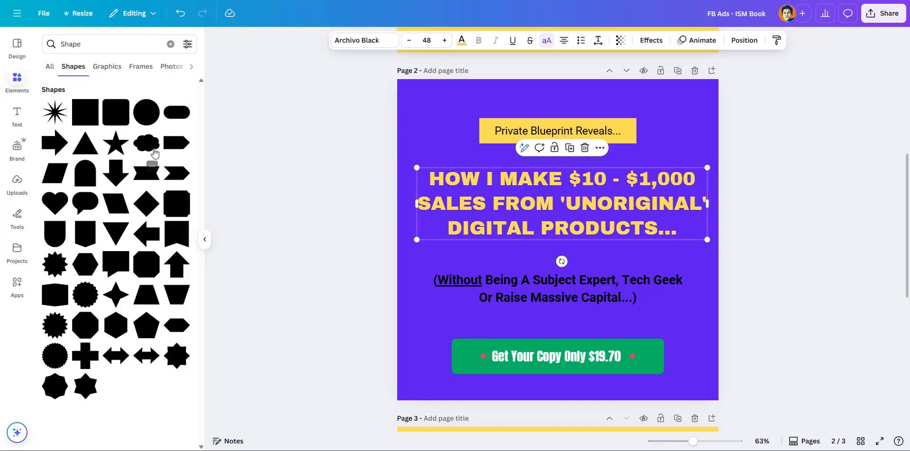
Step: Delete the "(Without Being A Subject Expert...)" text and move the banner and headline further up on page 2
drag(579, 125, 578, 118)
drag(571, 188, 566, 172)
click(539, 296)
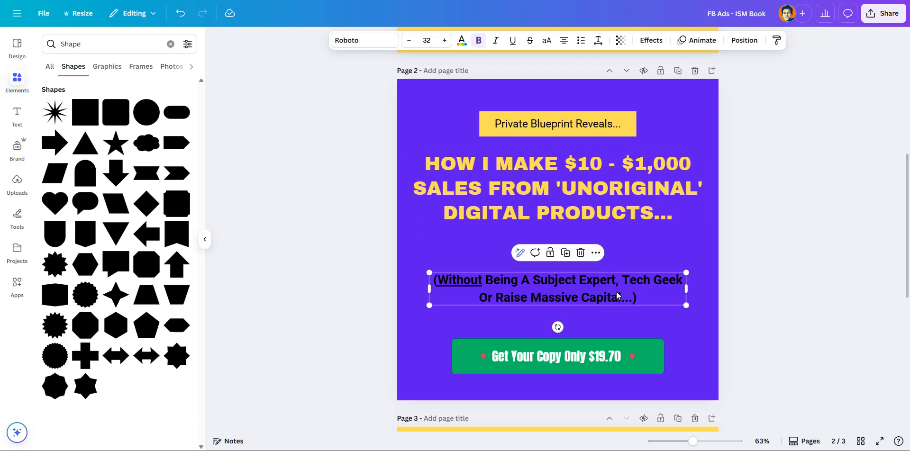
key(Delete)
drag(598, 124, 597, 118)
drag(608, 165, 606, 159)
Step: Change page 2's background to a dark violet shade from the full set of default solid colours
click(389, 111)
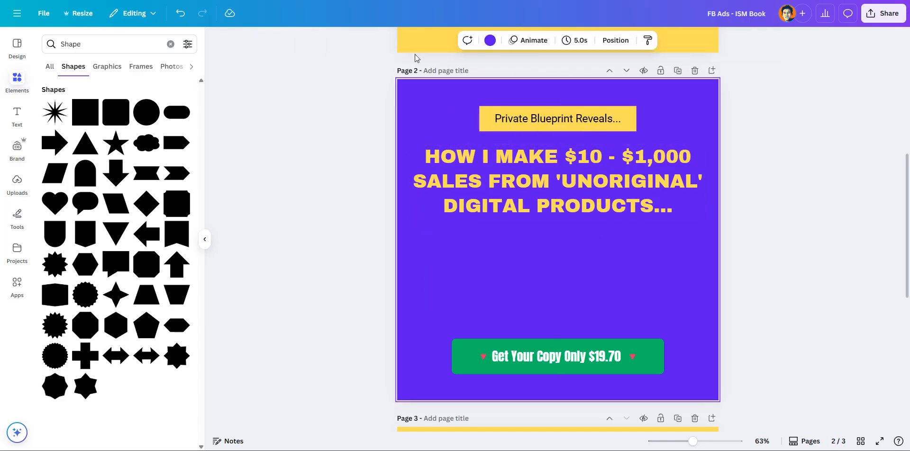
click(490, 40)
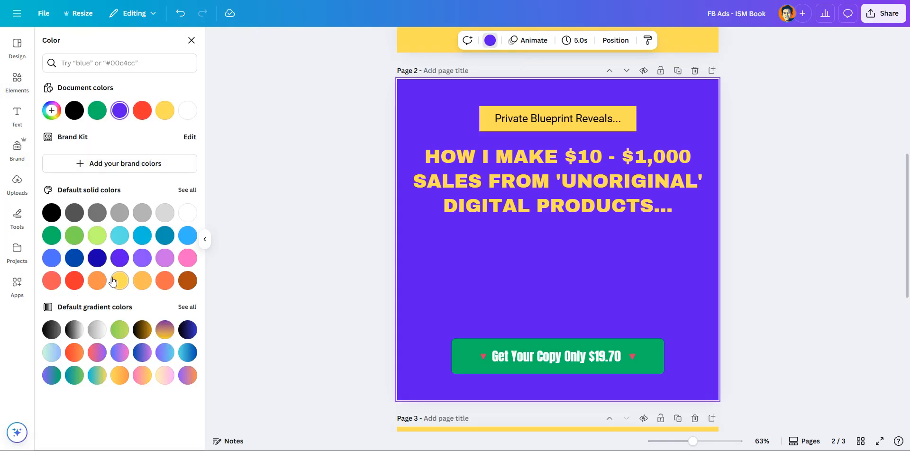
click(120, 258)
click(185, 190)
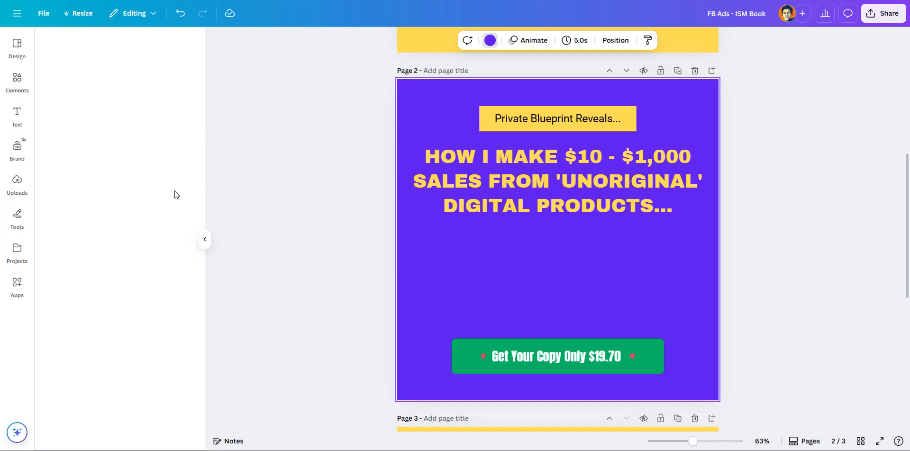
scroll(142, 228, down, 2)
click(94, 278)
click(73, 281)
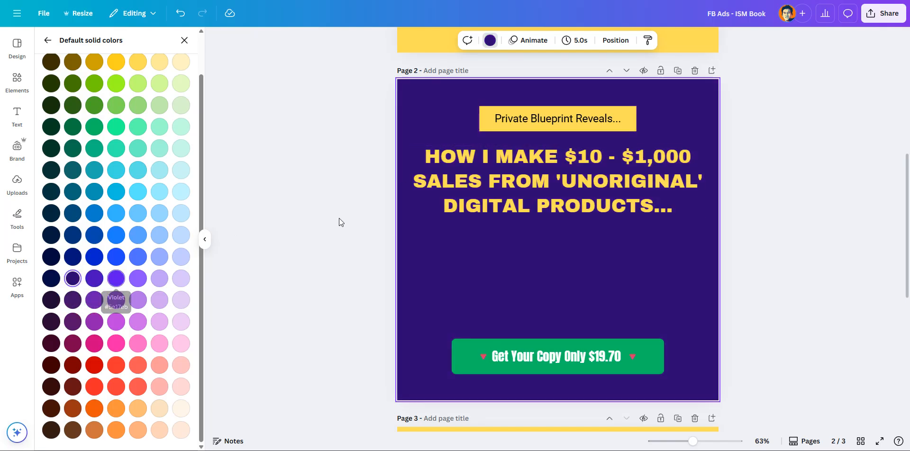
click(312, 194)
Step: Compare several yellow shades on the "Private Blueprint Reveals..." banner and fill it with the brighter golden yellow
click(490, 119)
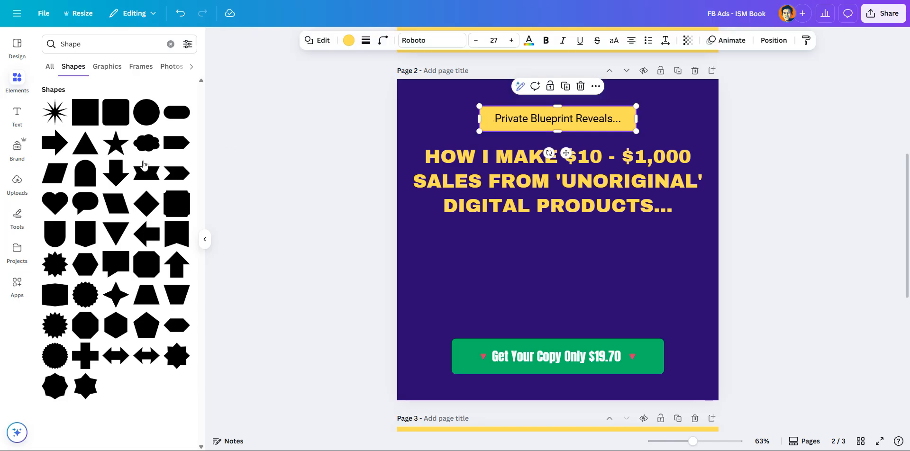
click(348, 40)
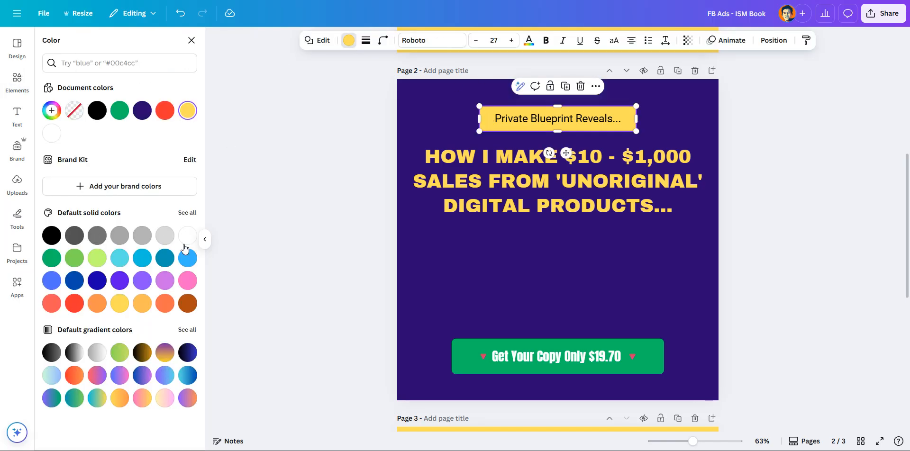
click(186, 212)
scroll(109, 223, down, 1)
scroll(118, 218, up, 1)
click(116, 105)
click(94, 105)
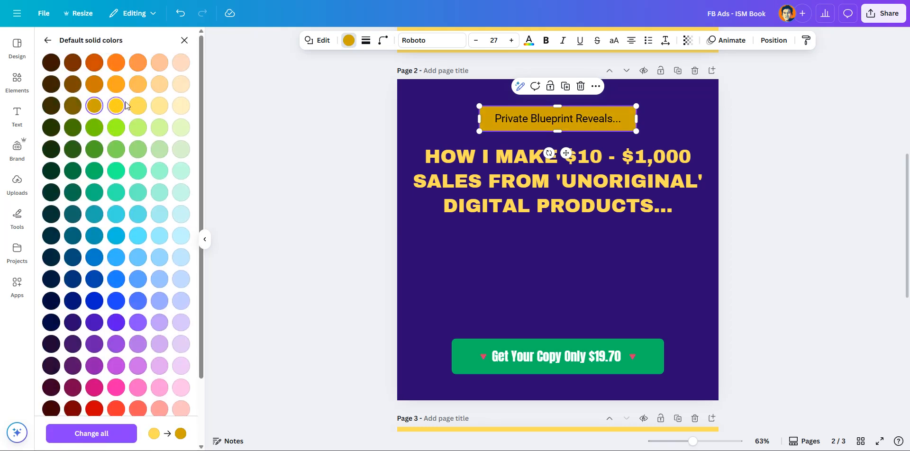
click(137, 105)
click(159, 105)
click(138, 105)
click(94, 105)
click(116, 105)
click(99, 106)
click(116, 106)
click(306, 132)
Step: Reduce the height of the golden banner from its upper edge, keeping it centred above the headline
click(604, 120)
drag(563, 105, 563, 114)
drag(616, 124, 612, 123)
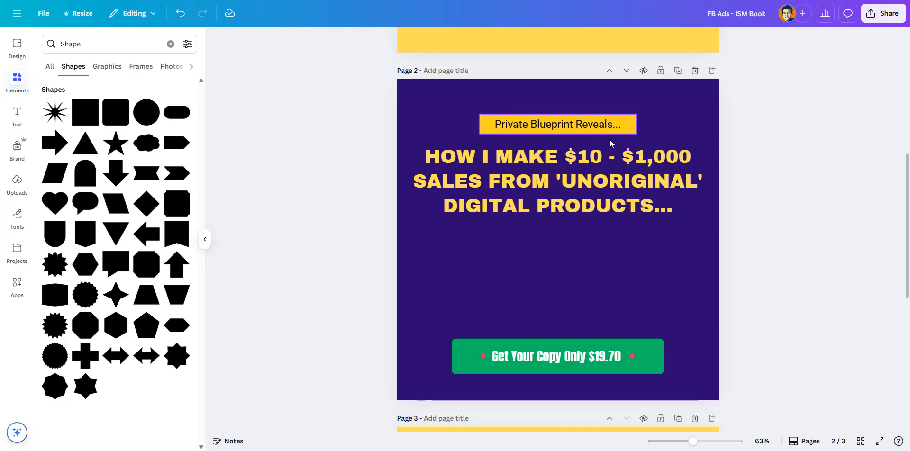
click(596, 177)
drag(595, 177, 596, 181)
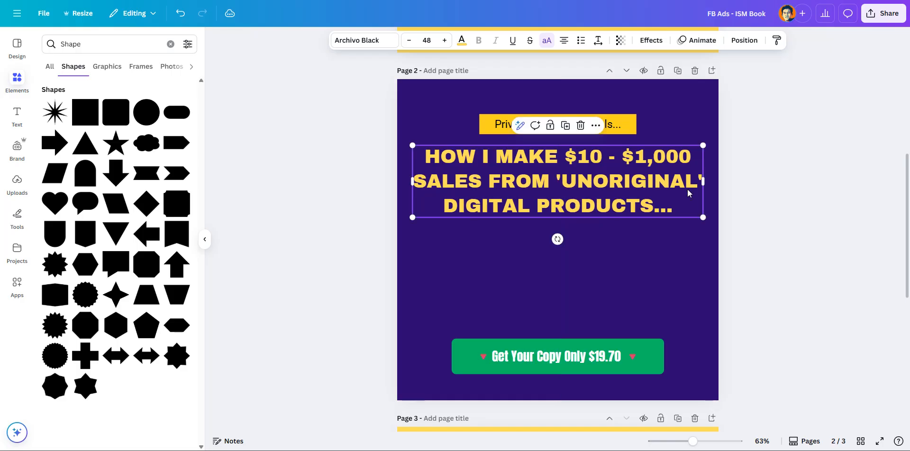
key(Escape)
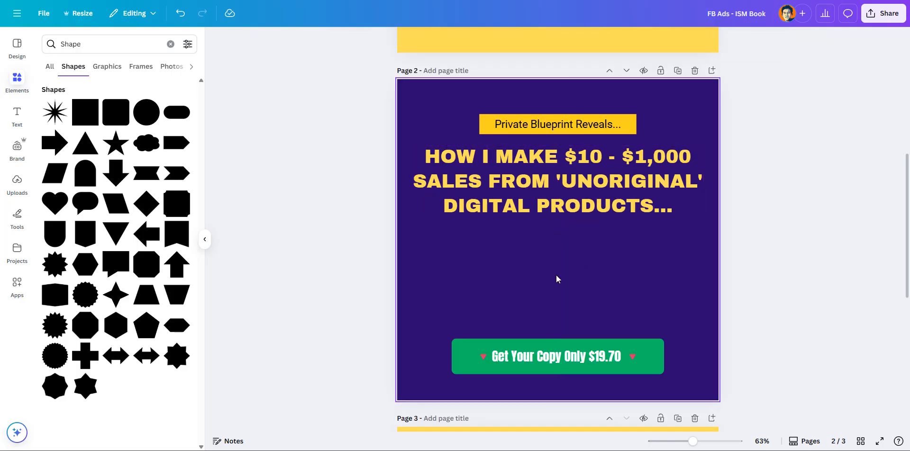
Step: Replace the green button's wording with "Get Instant Access Here" copied from New Text Document.txt, and narrow the button to fit
click(466, 350)
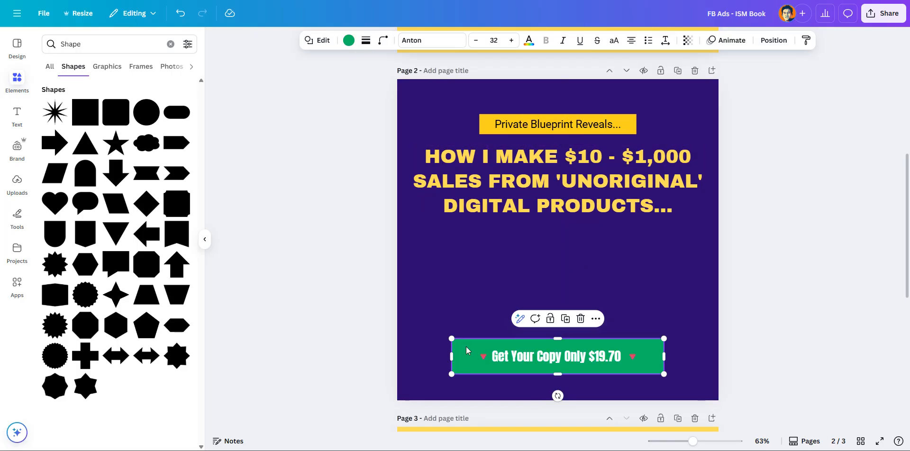
double_click(574, 358)
drag(495, 357, 618, 355)
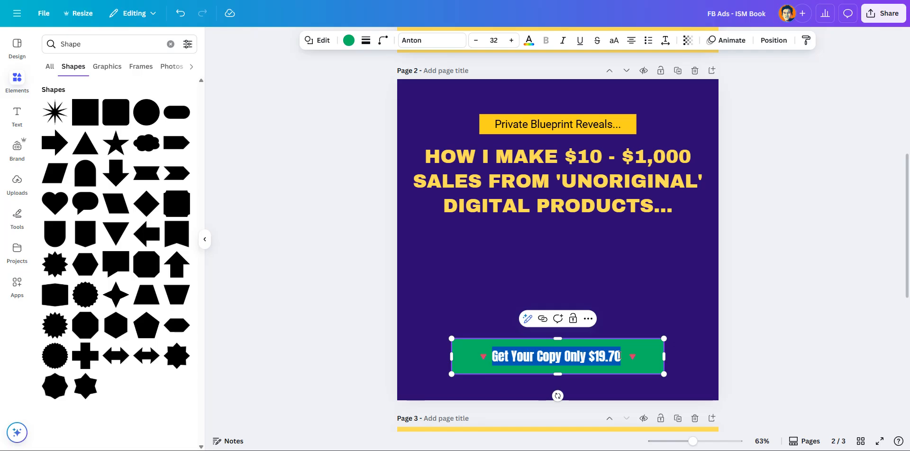
click(618, 357)
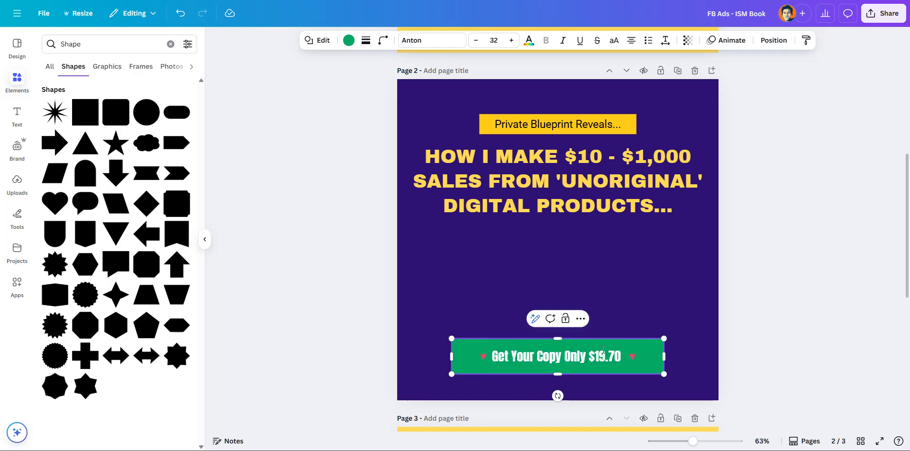
key(alt+Tab)
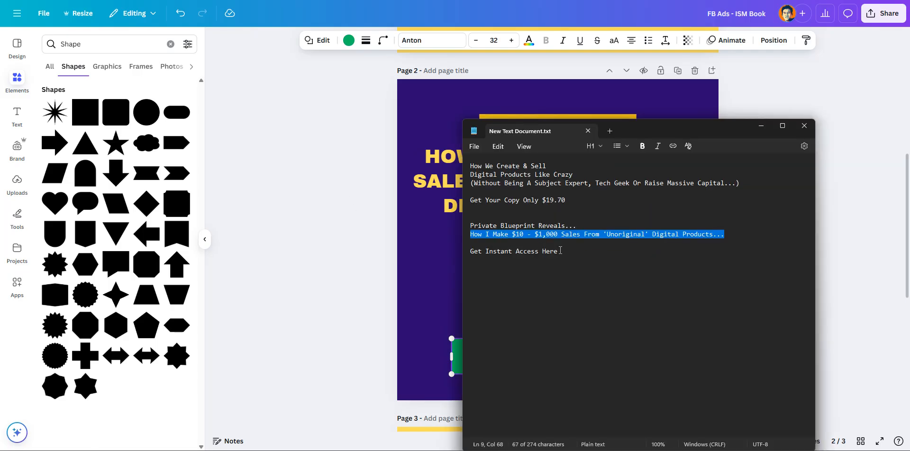
drag(560, 250, 469, 251)
key(ctrl+c)
click(761, 126)
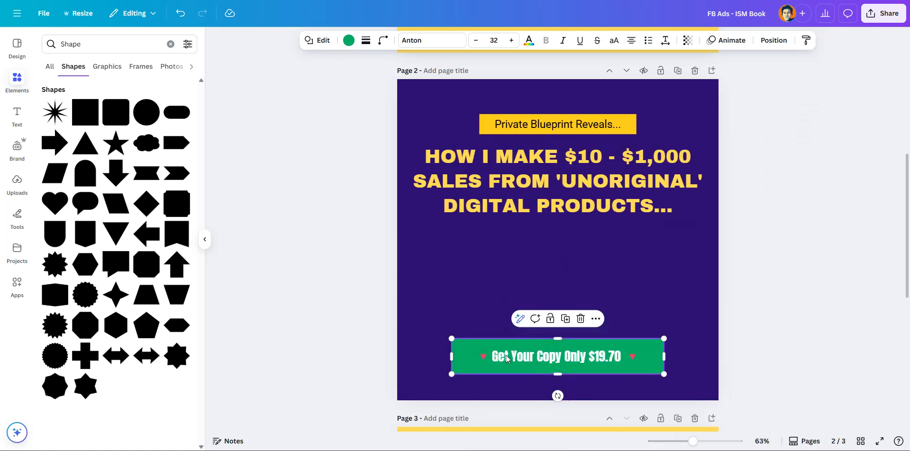
drag(492, 357, 616, 356)
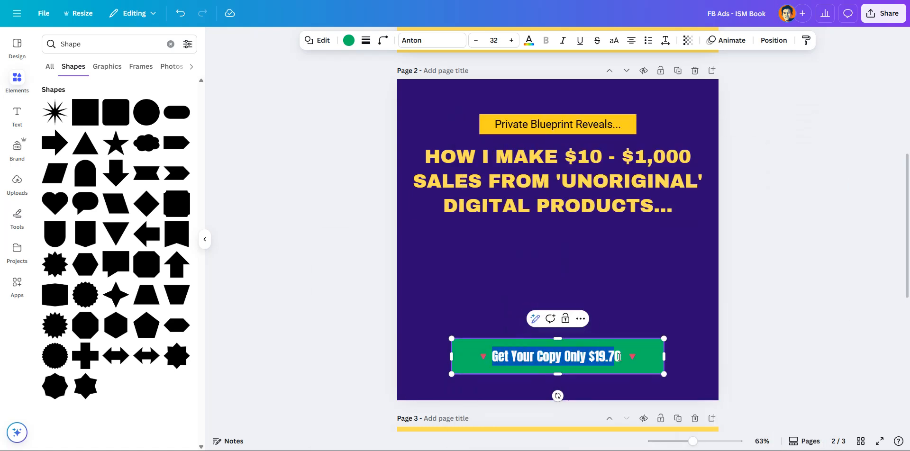
key(ctrl+v)
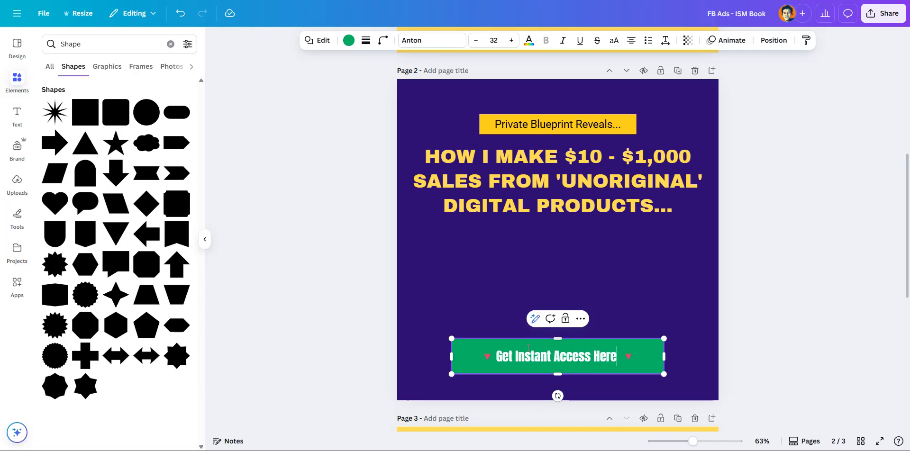
drag(451, 356, 486, 356)
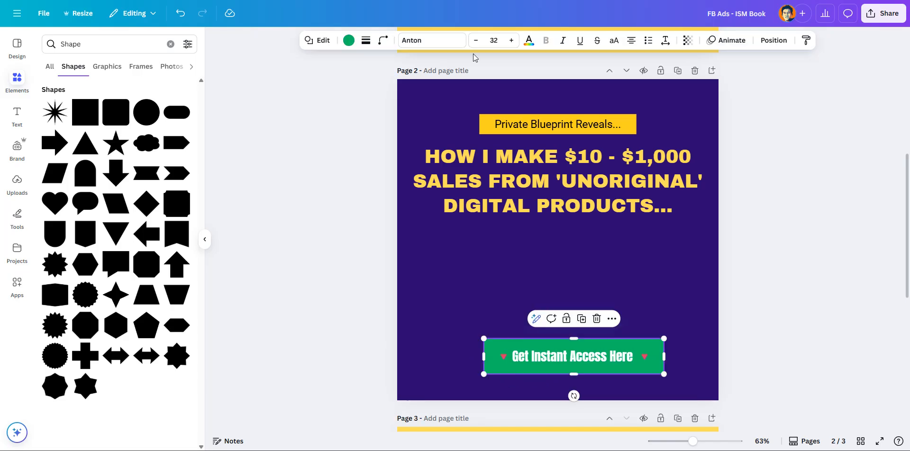
Step: Copy the pointing-down hand emoji from the Emoji Keyboard site and select the first red triangle in the green button's text
key(ctrl+Tab)
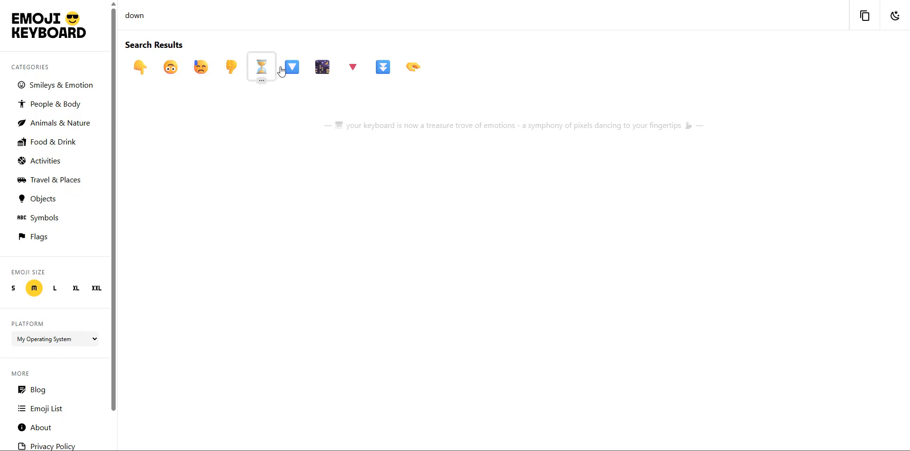
click(143, 70)
key(ctrl+shift+Tab)
click(507, 356)
double_click(506, 356)
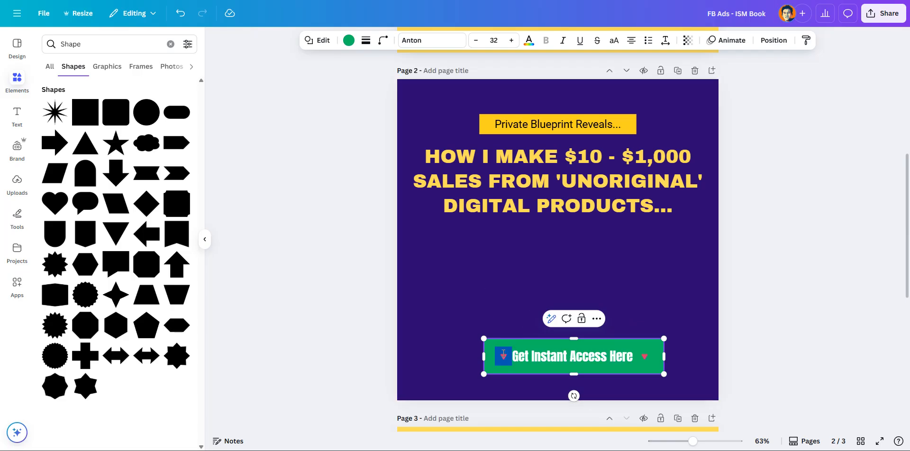
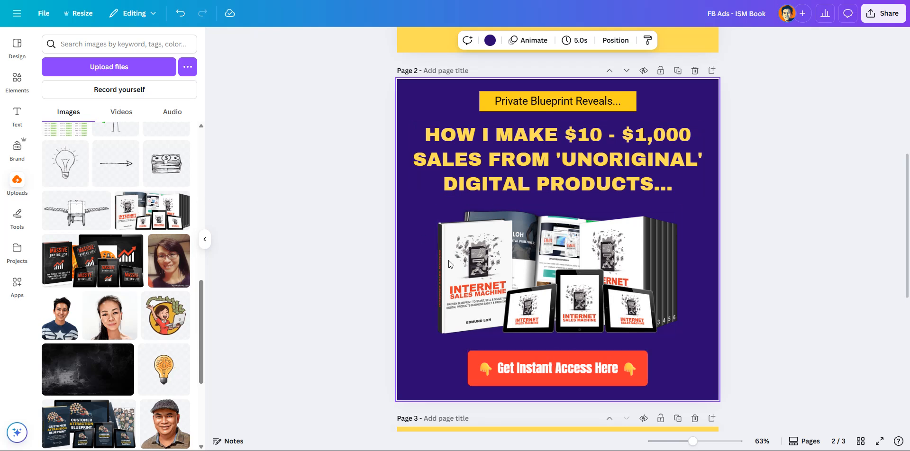
Step: Reposition the book image, headline and banner slightly lower on page 2, spacing them evenly above the red button
drag(572, 221, 571, 237)
drag(569, 152, 570, 177)
drag(581, 109, 579, 140)
click(661, 123)
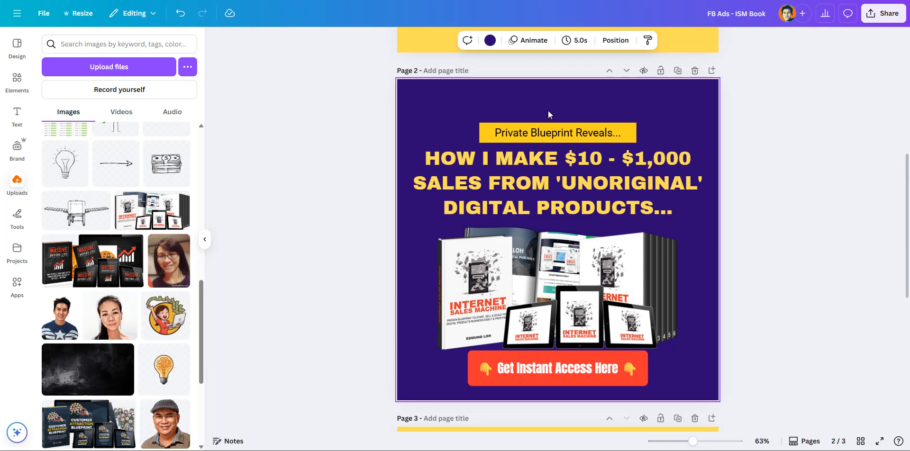
drag(578, 131, 576, 110)
drag(568, 164, 571, 148)
drag(565, 258, 562, 242)
click(521, 367)
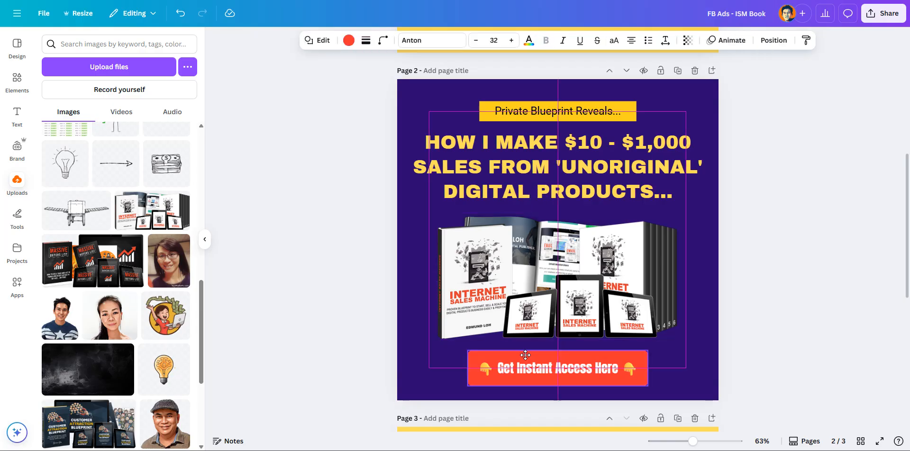
Step: Fine-tune the positions of the red button, book image, headline and banner on page 2, keeping them centred and evenly spaced
drag(489, 378, 496, 377)
click(723, 299)
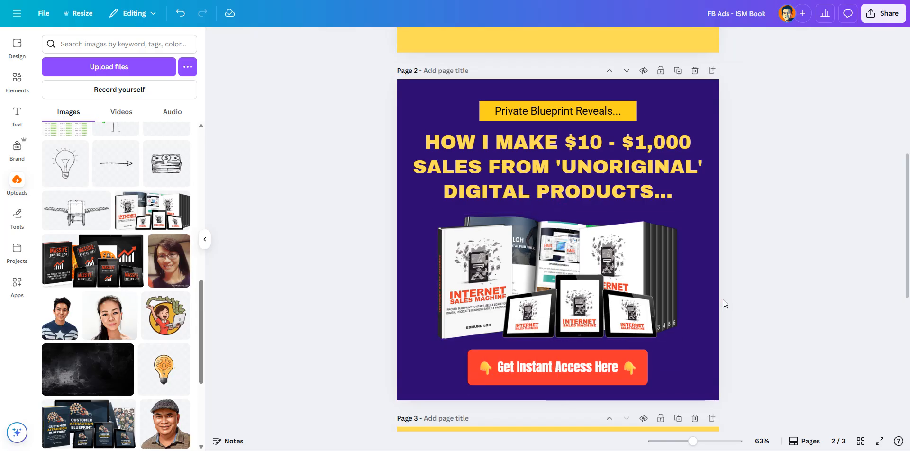
drag(642, 280, 643, 280)
click(596, 355)
drag(593, 354, 596, 355)
click(624, 171)
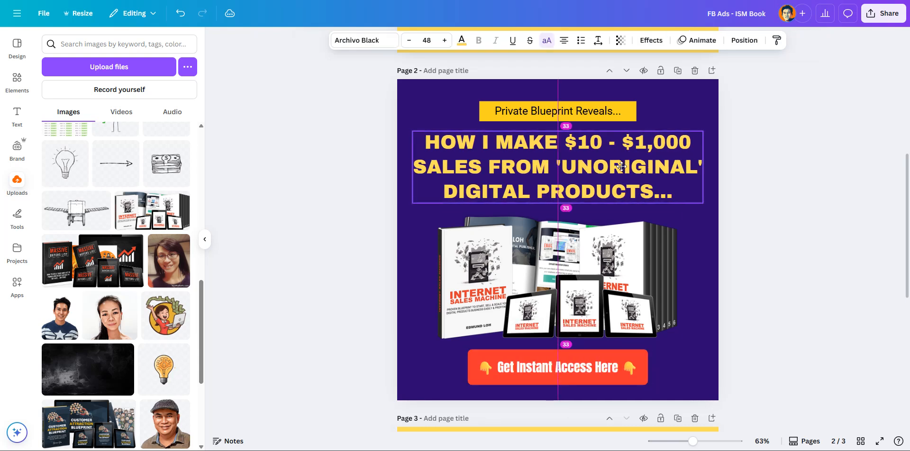
drag(620, 112, 616, 109)
Step: Review the ads on pages 1 and 2 and the empty page 3, and examine the reference ad in the FB Ads - ISM Book 2025 design
scroll(448, 198, up, 7)
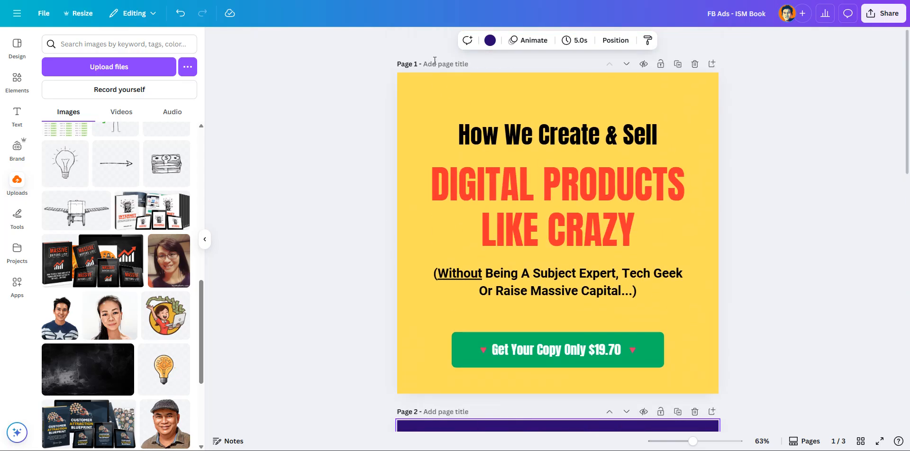
scroll(517, 260, down, 12)
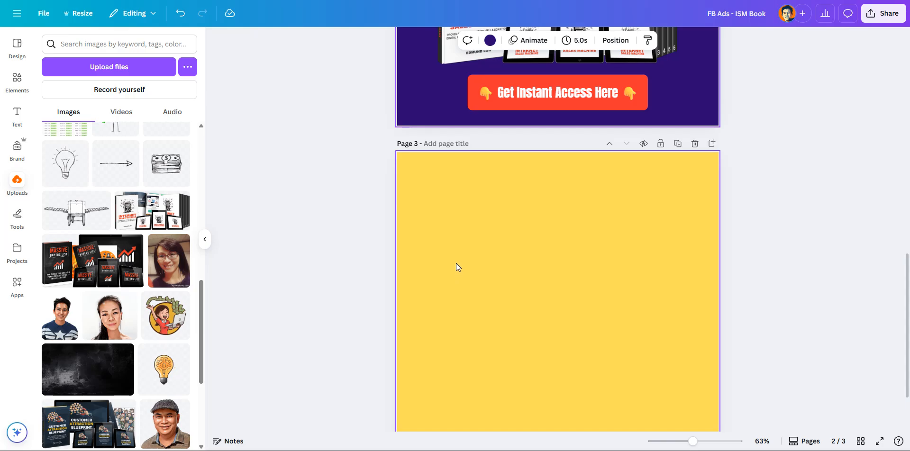
scroll(442, 251, up, 7)
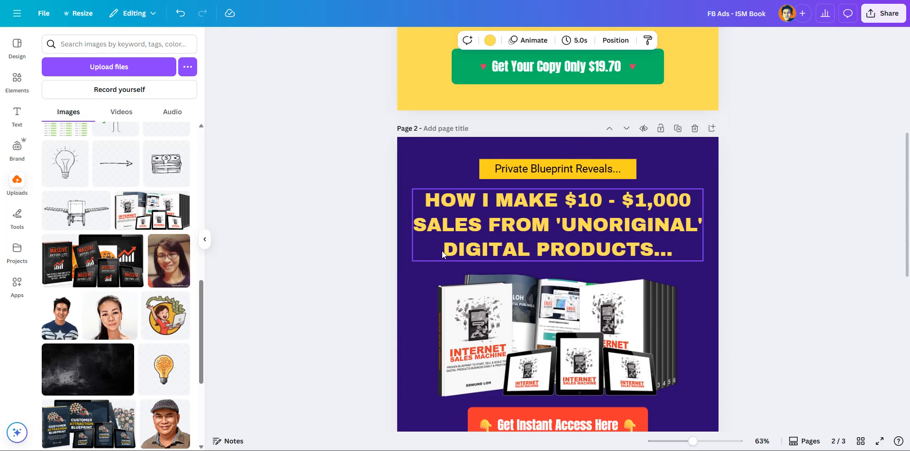
scroll(443, 244, up, 5)
scroll(473, 272, down, 4)
scroll(473, 271, down, 10)
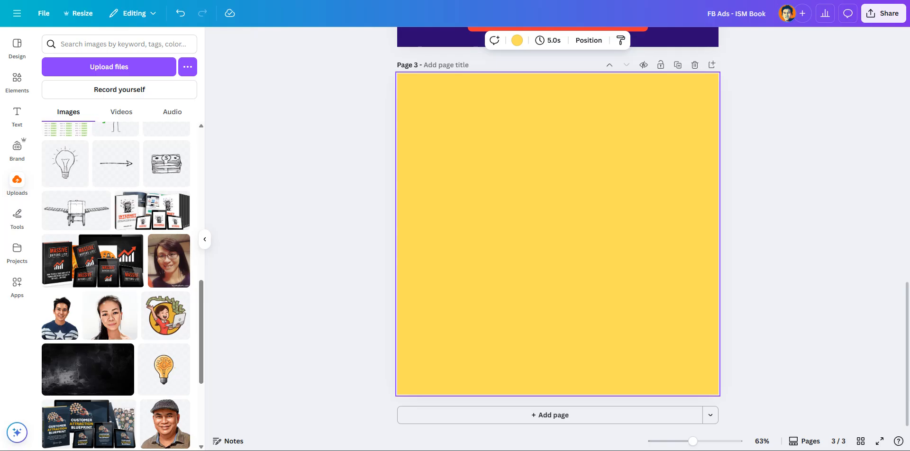
click(400, 0)
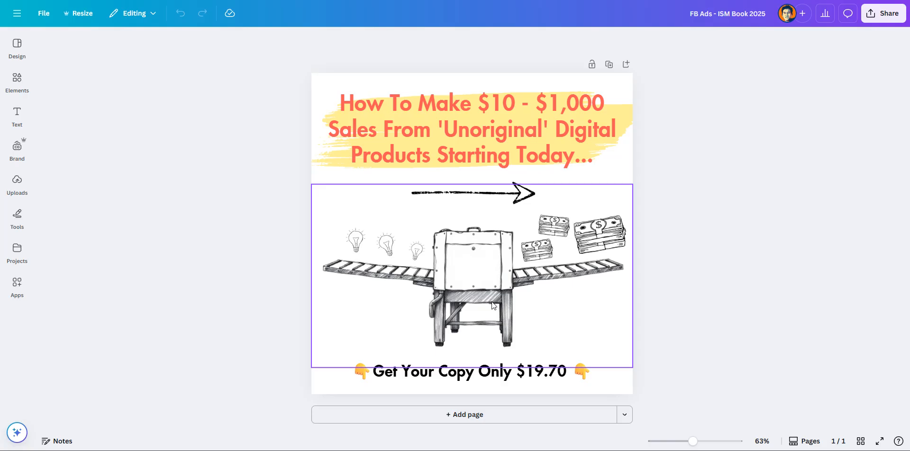
mouse_move(462, 289)
mouse_down()
mouse_move(477, 302)
mouse_move(459, 283)
mouse_up()
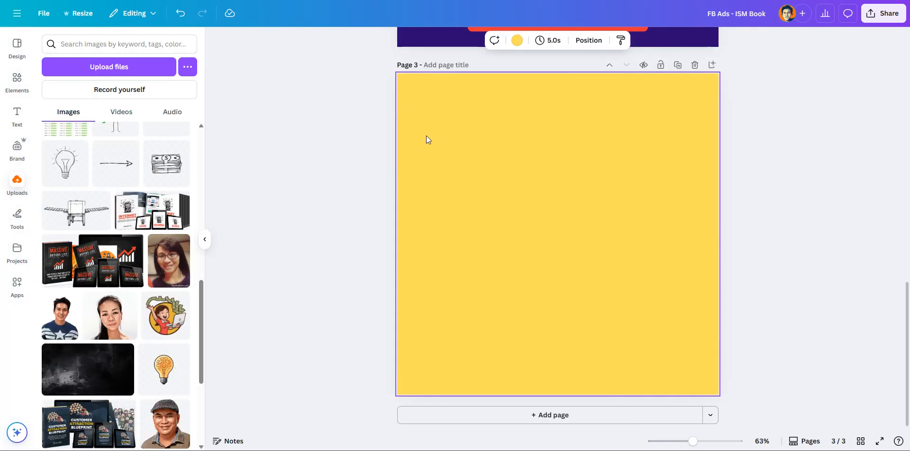
Step: Change the background colour of page 3 in the FB Ads - ISM Book design to white
click(516, 41)
click(73, 232)
click(181, 281)
click(282, 148)
click(334, 145)
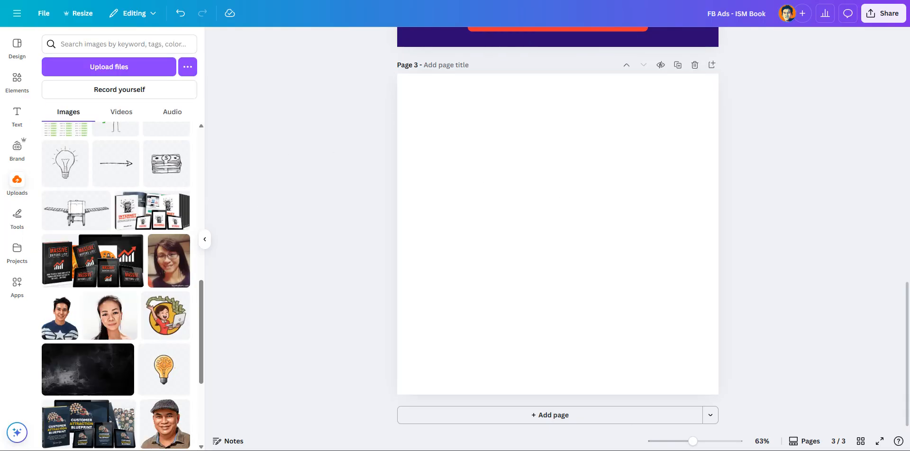
Step: Add a default heading text box near the upper edge of page 3 and select all of its text
scroll(321, 202, up, 8)
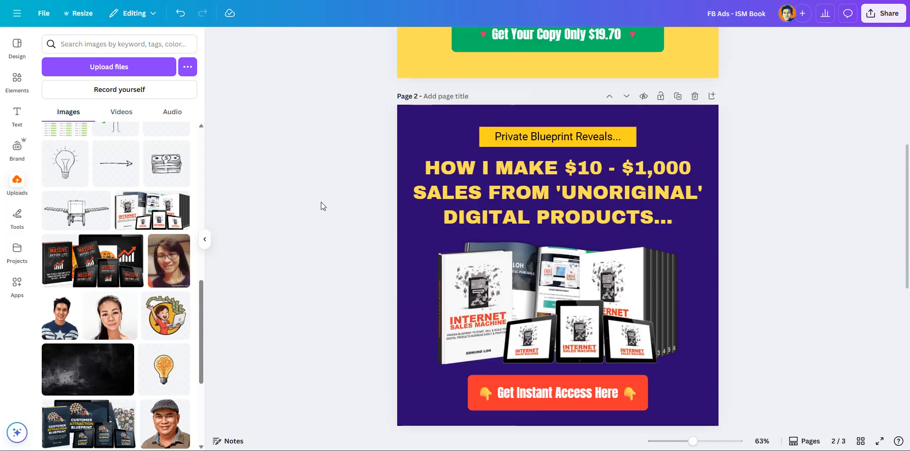
scroll(521, 279, down, 5)
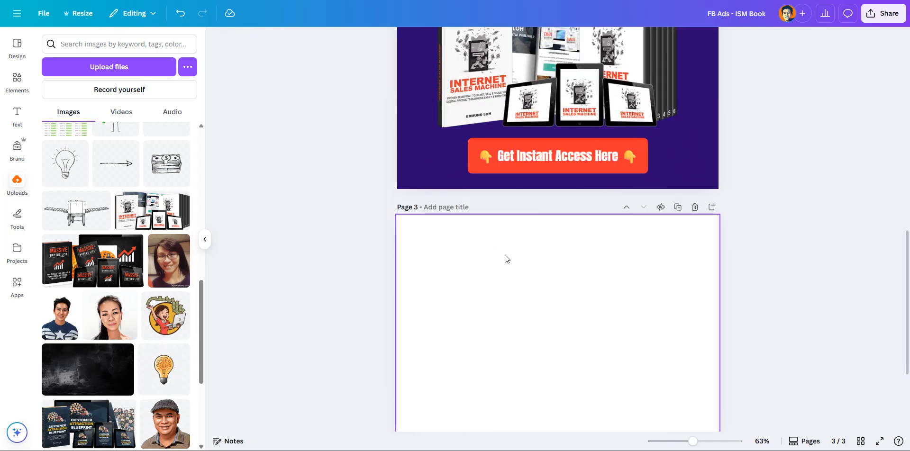
click(17, 114)
scroll(127, 213, down, 2)
scroll(127, 218, up, 2)
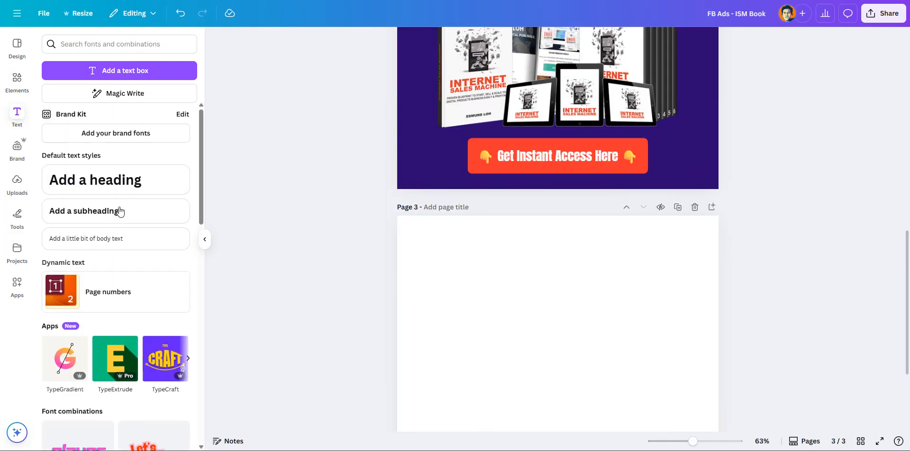
drag(113, 180, 570, 260)
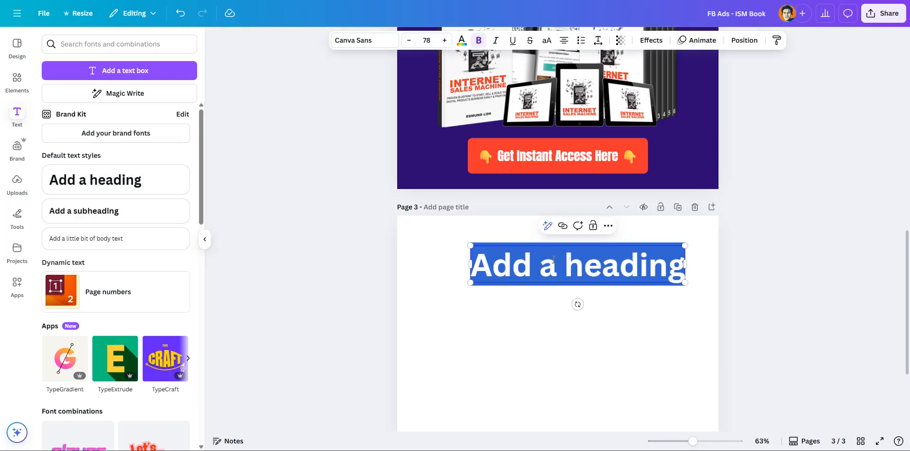
click(532, 257)
key(ctrl+a)
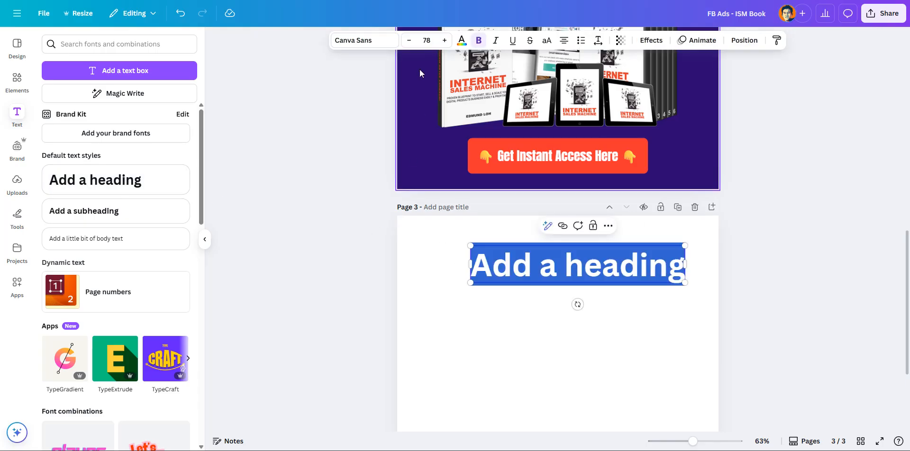
Step: Browse the available fonts for the page 3 heading and search for "Monts"
click(384, 49)
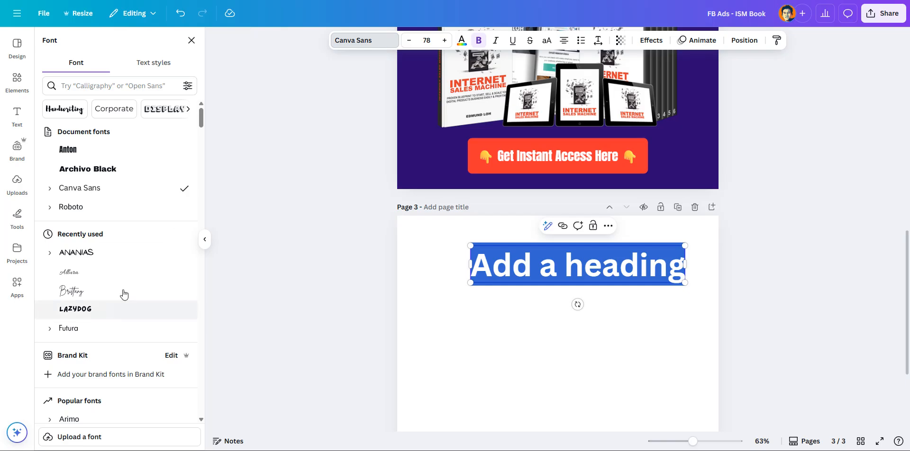
scroll(186, 243, down, 5)
scroll(182, 334, down, 10)
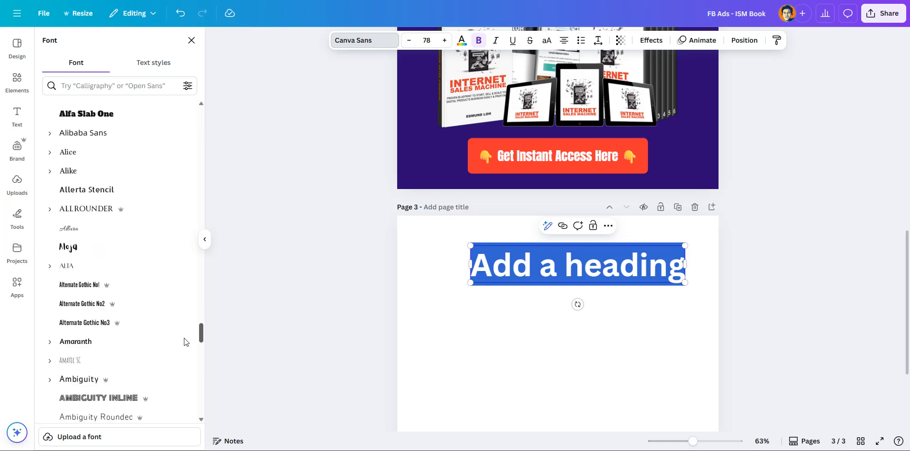
scroll(190, 369, down, 10)
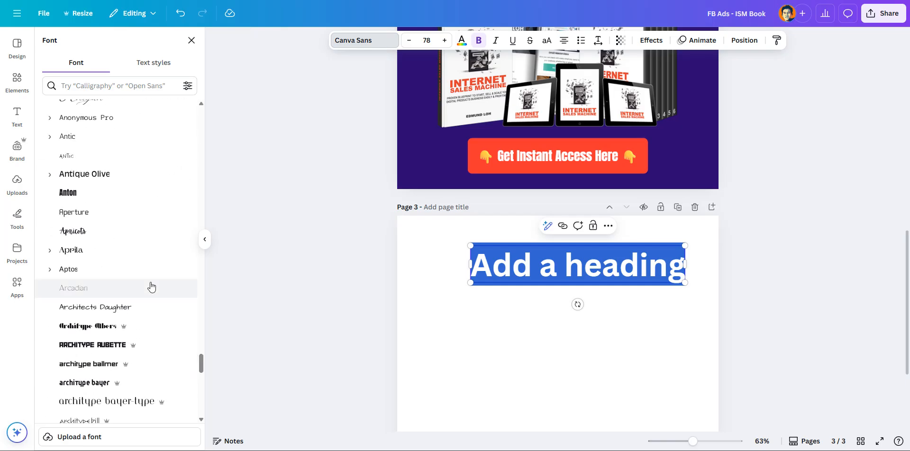
scroll(146, 370, down, 10)
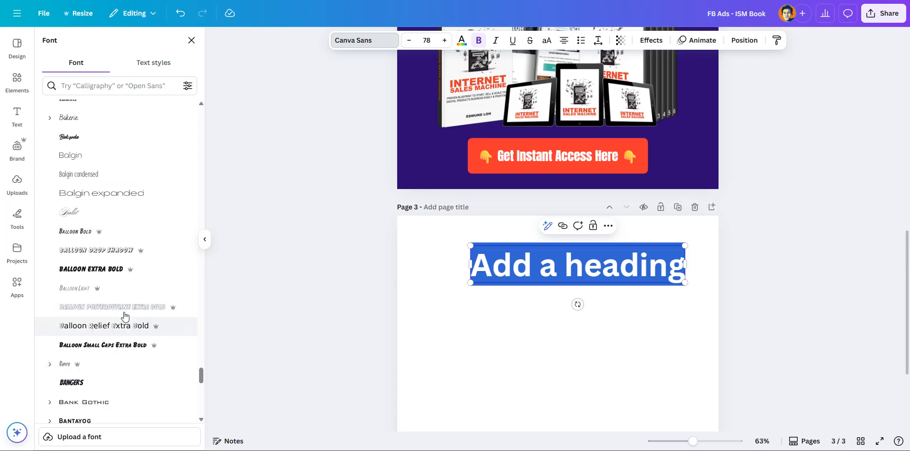
scroll(125, 317, down, 5)
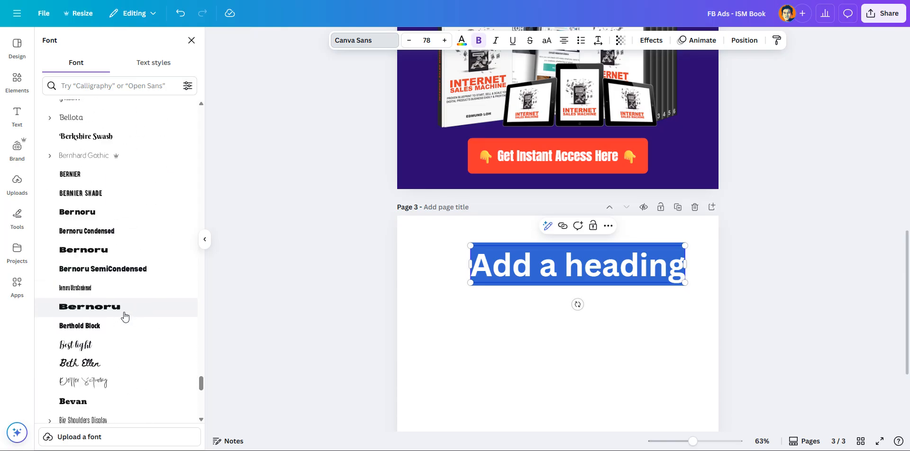
scroll(123, 315, down, 7)
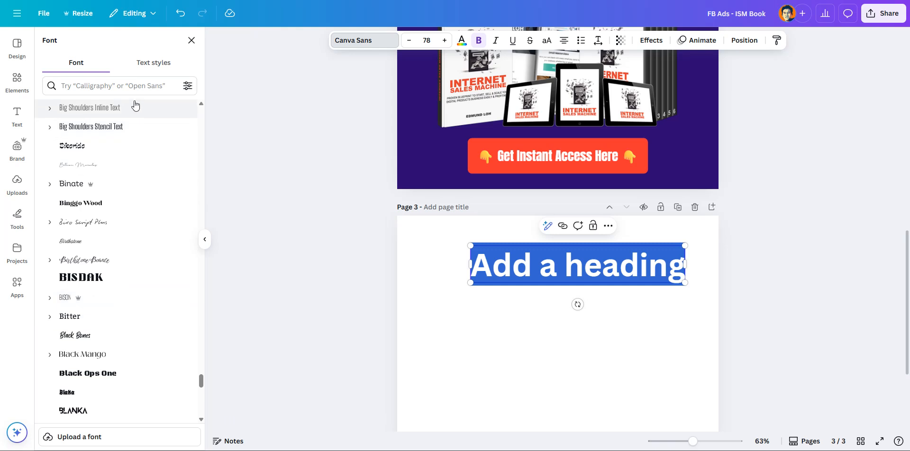
click(137, 86)
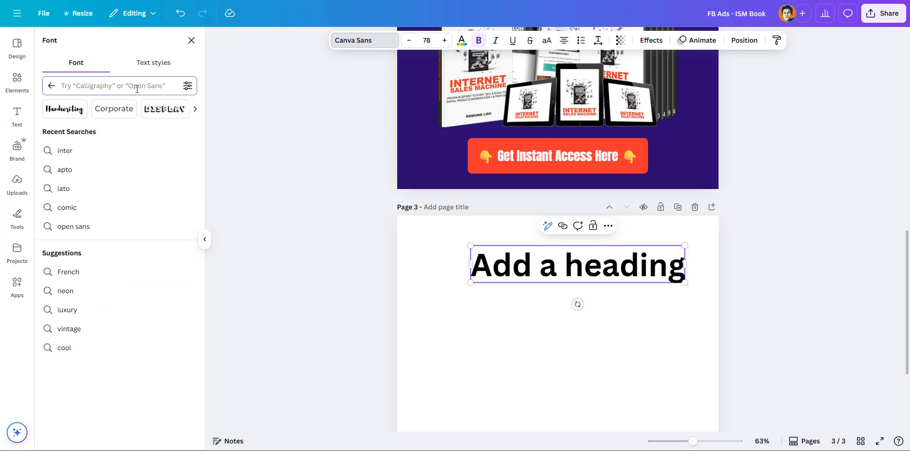
text(Monts)
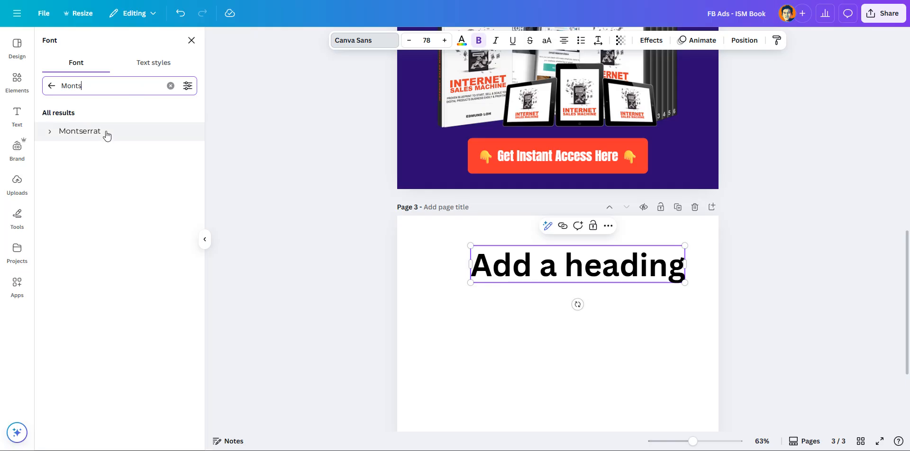
Step: Set the page 3 heading's font to Montserrat ExtraBold and centre the heading horizontally on the page
click(50, 134)
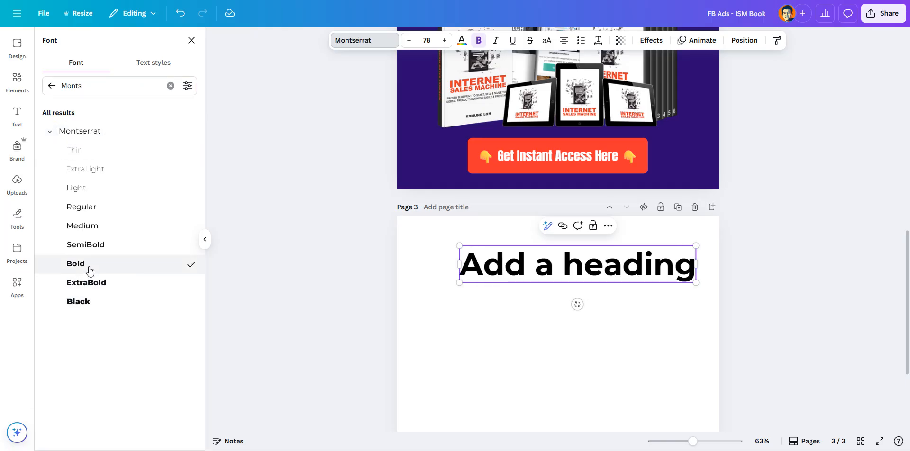
click(102, 288)
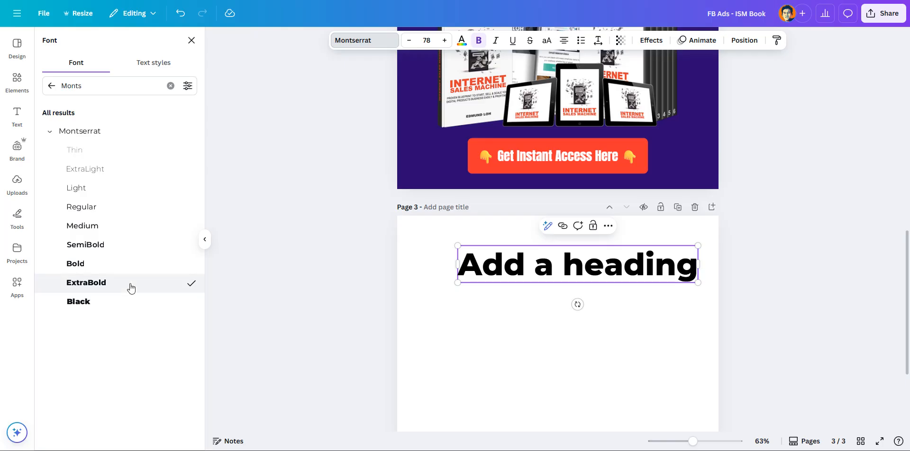
drag(524, 262, 504, 265)
Step: Replace the heading placeholder with the copied headline "How We Create & Sell Digital Products Like Crazy", removing its line break
double_click(504, 265)
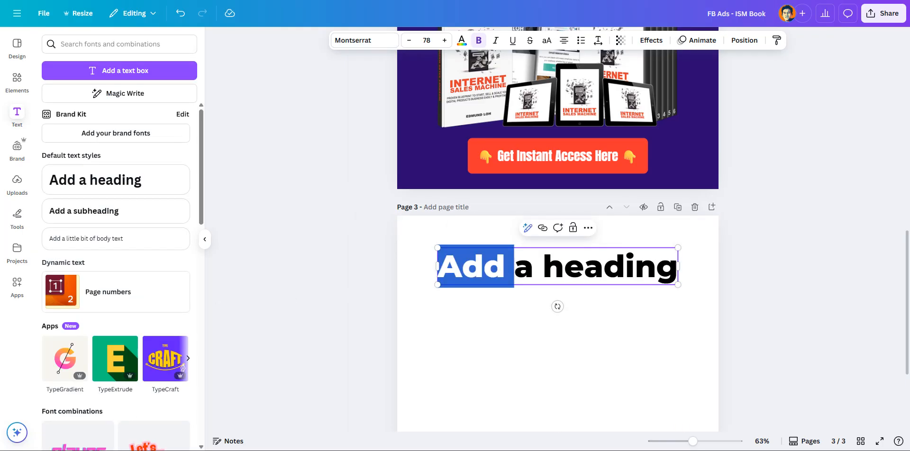
key(alt+Tab)
drag(573, 174, 453, 156)
key(ctrl+c)
click(760, 125)
triple_click(485, 276)
key(ctrl+v)
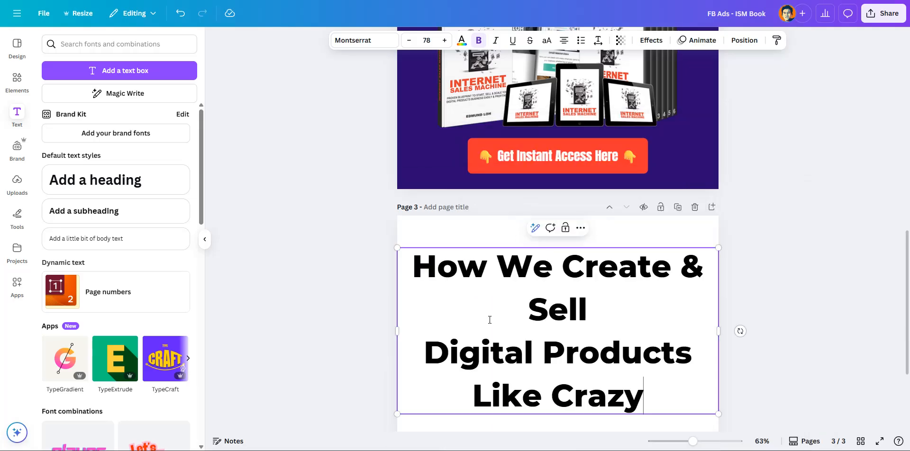
key(BackSpace)
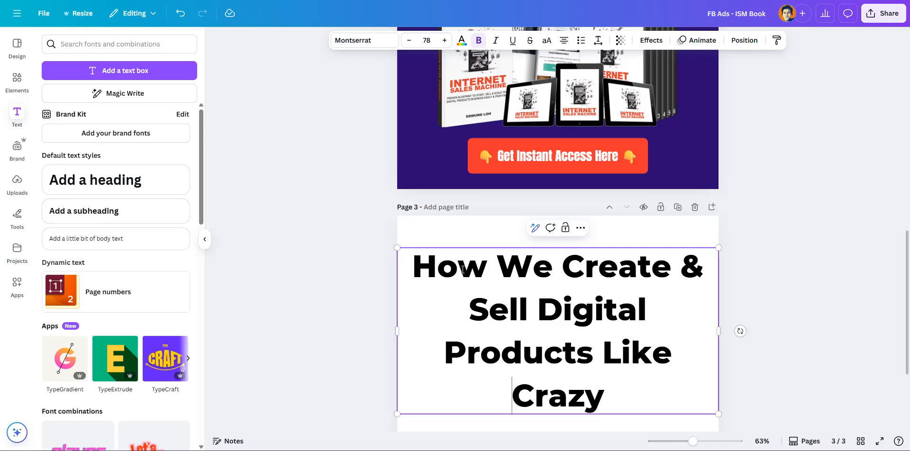
Step: Reduce the headline's font size to 59 and add an exclamation mark at its end
key(ctrl+a)
click(409, 41)
click(409, 41)
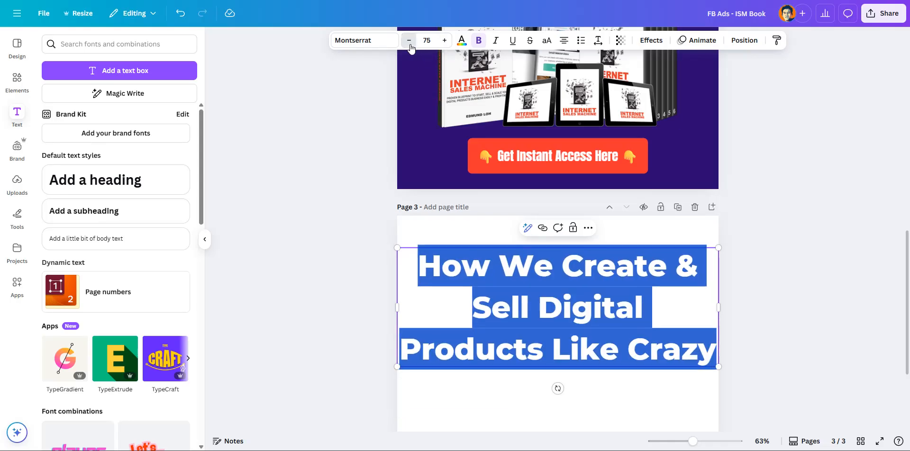
click(409, 41)
click(409, 41)
click(409, 41)
click(409, 40)
click(410, 40)
click(410, 41)
click(409, 41)
click(409, 40)
click(409, 40)
click(409, 41)
click(410, 41)
click(410, 41)
click(410, 41)
click(409, 41)
click(638, 325)
text(!)
Step: Convert the headline to uppercase and narrow its text box to about 972 px wide
key(ctrl+a)
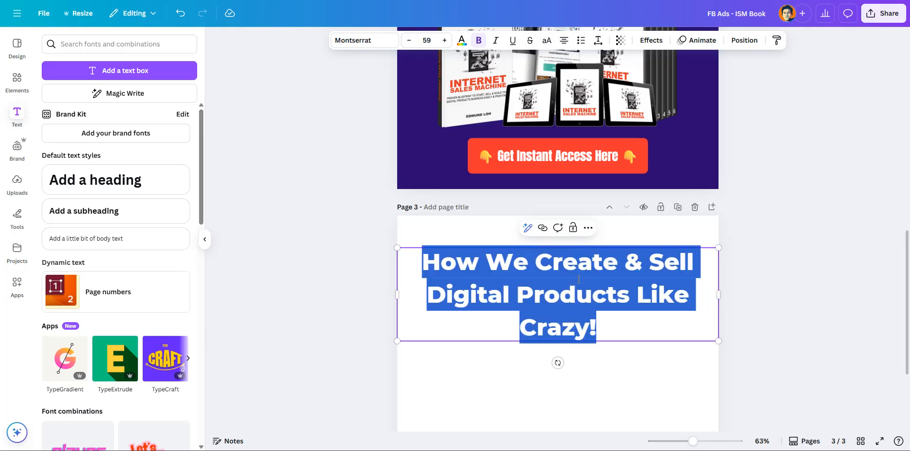
click(546, 40)
key(Escape)
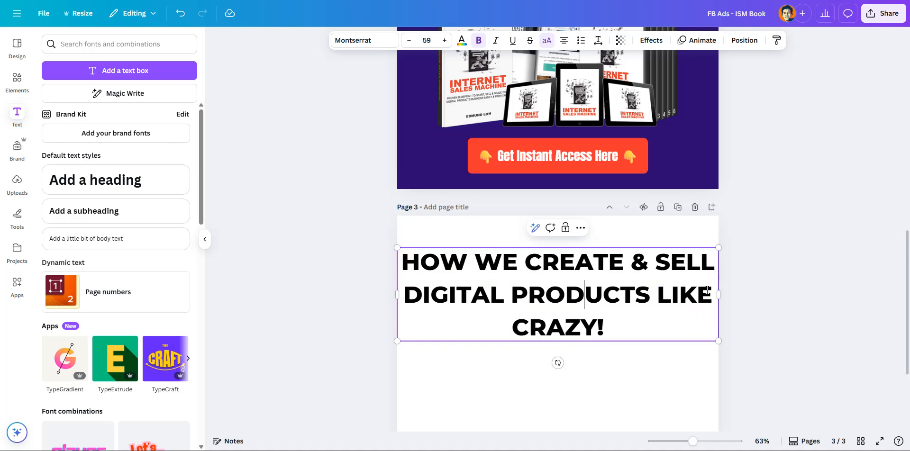
drag(721, 293, 690, 293)
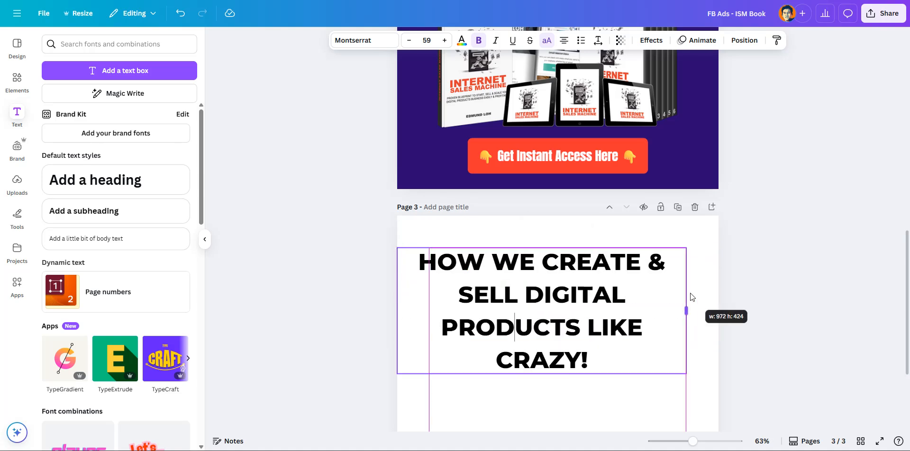
Step: Try list formatting and left and right alignment on the headline, restoring centred text without a list
key(ctrl+a)
click(581, 40)
click(580, 41)
click(564, 40)
click(580, 41)
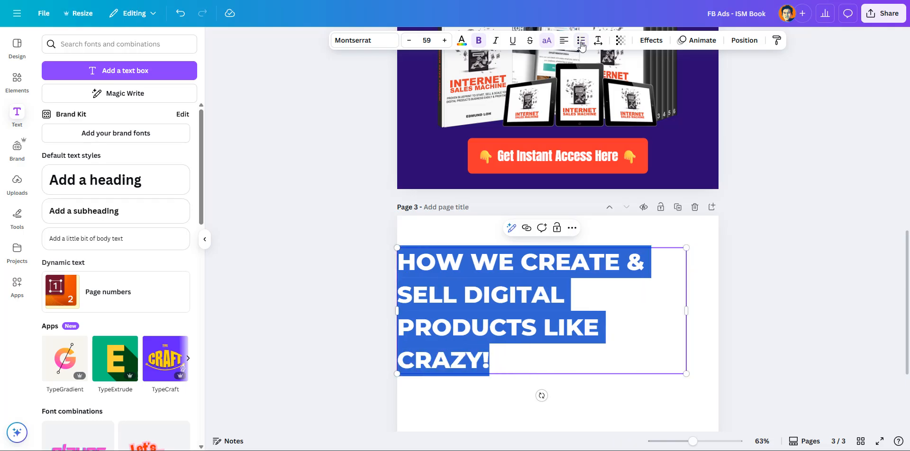
click(564, 42)
click(563, 42)
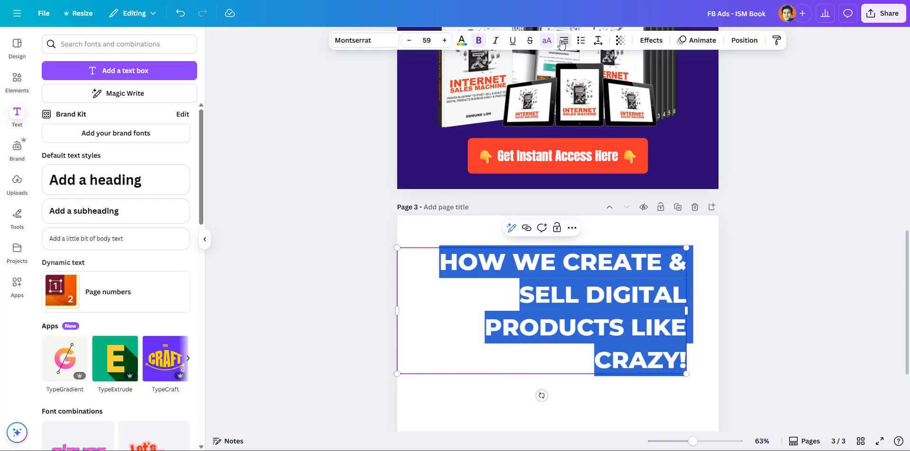
click(563, 42)
Step: Tighten the headline's letter spacing to -20
click(598, 40)
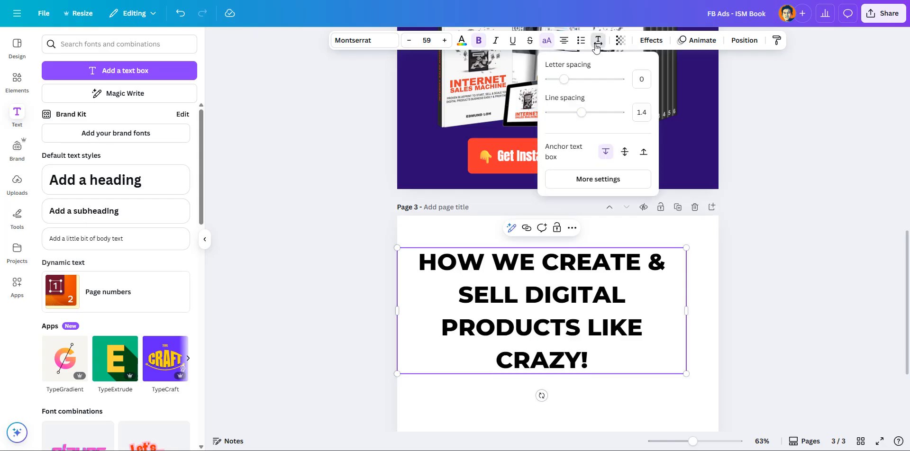
drag(563, 84, 557, 84)
click(649, 80)
text(-10)
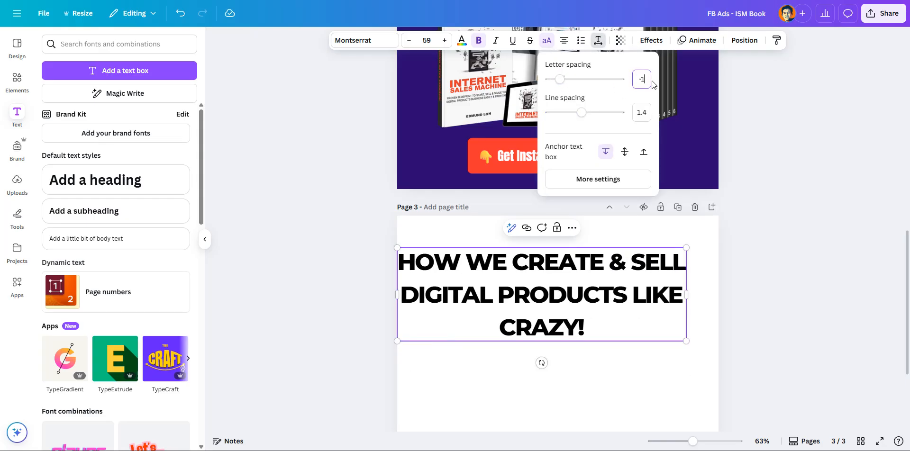
key(Return)
click(644, 82)
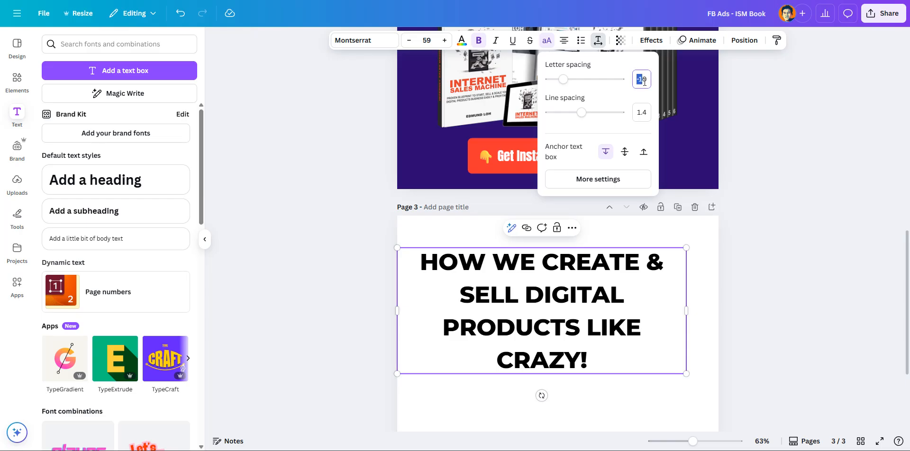
text(-20)
key(Return)
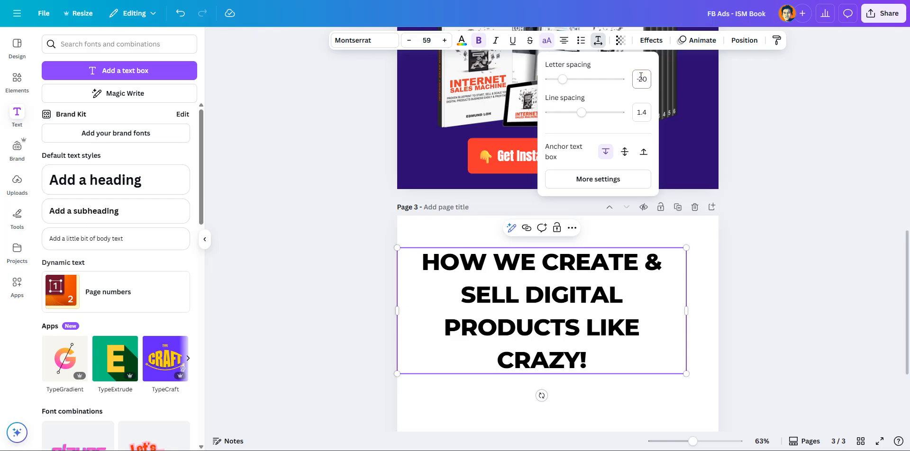
Step: Set the headline's line spacing to 1.3
click(642, 113)
text(1.2)
key(Return)
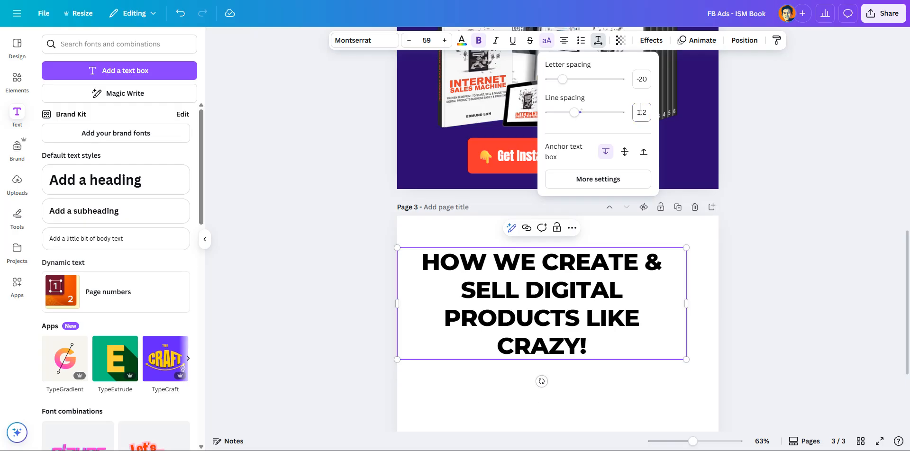
double_click(646, 115)
text(1.3)
key(Return)
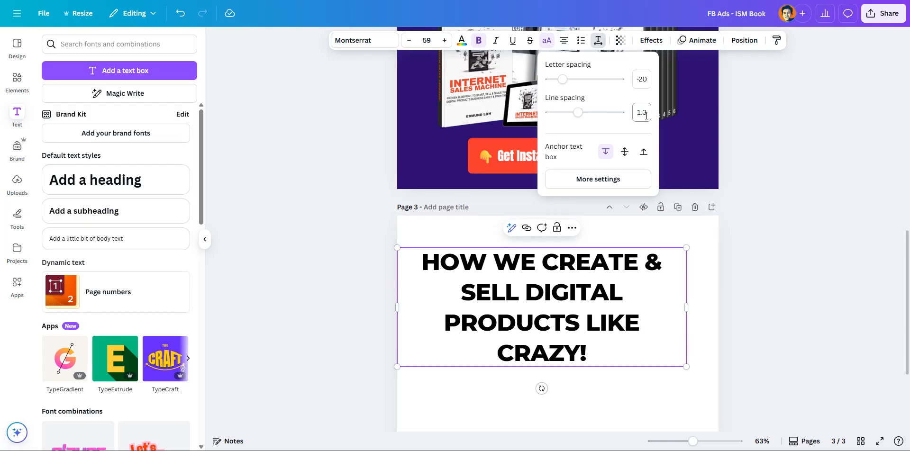
Step: Reduce the whole headline's font size to 56 and widen its text box slightly
click(515, 273)
key(ctrl+a)
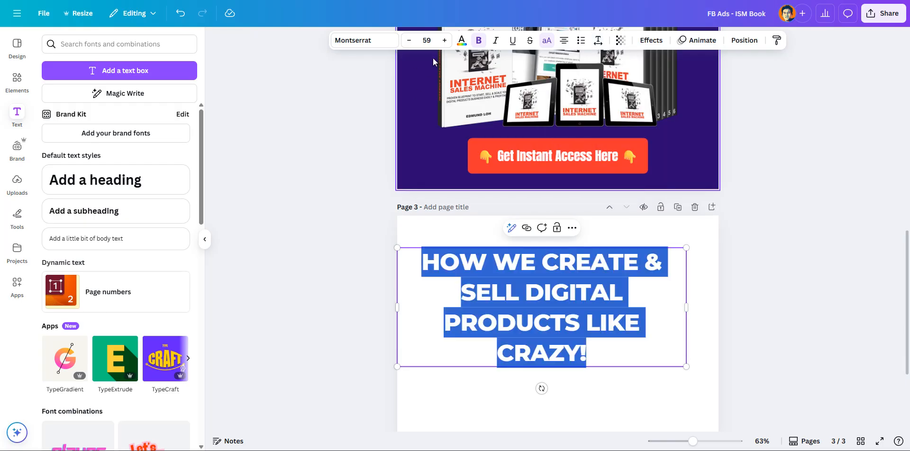
click(409, 42)
click(410, 42)
click(410, 42)
click(409, 42)
click(409, 42)
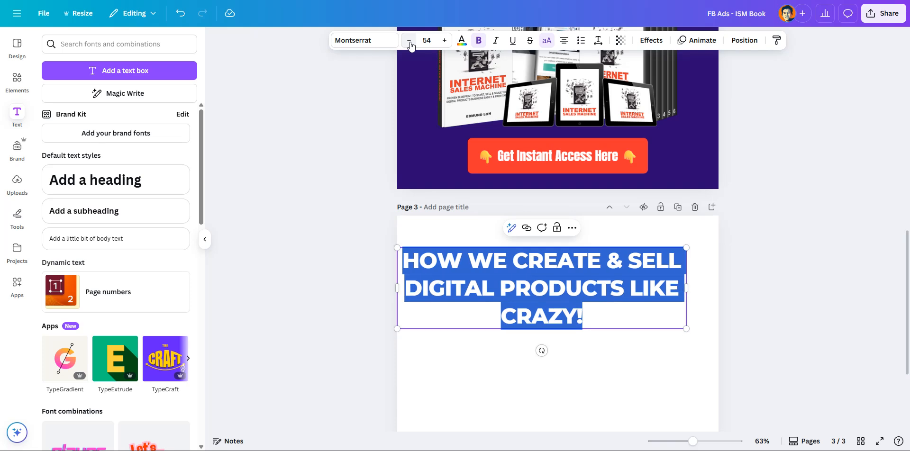
click(444, 40)
click(445, 40)
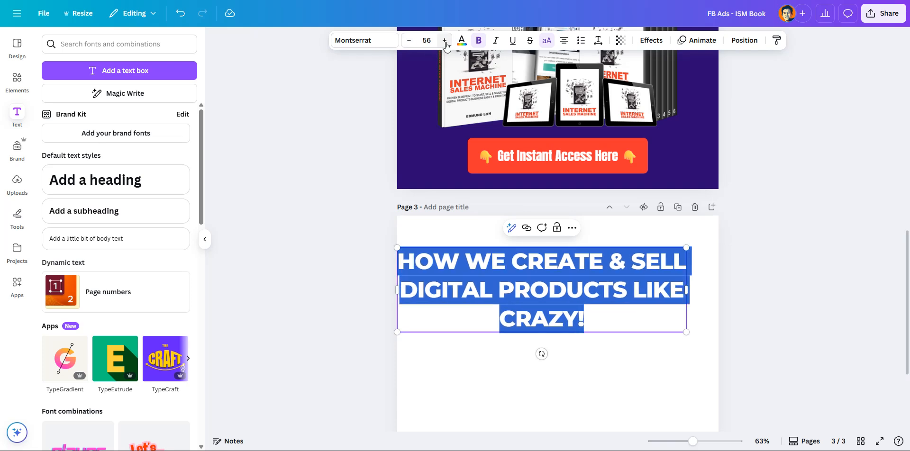
drag(686, 290, 695, 289)
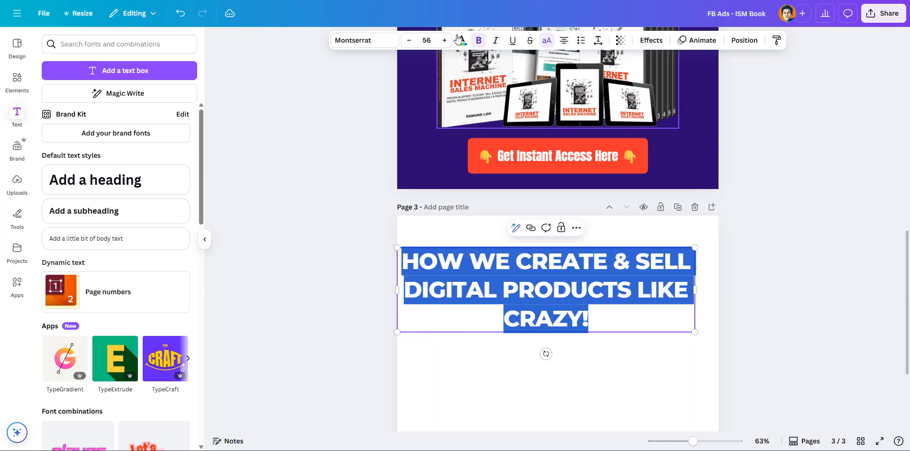
Step: Reduce the headline's font size further to 48
click(409, 40)
click(409, 41)
click(409, 40)
click(409, 40)
click(408, 40)
click(409, 41)
click(409, 41)
click(408, 40)
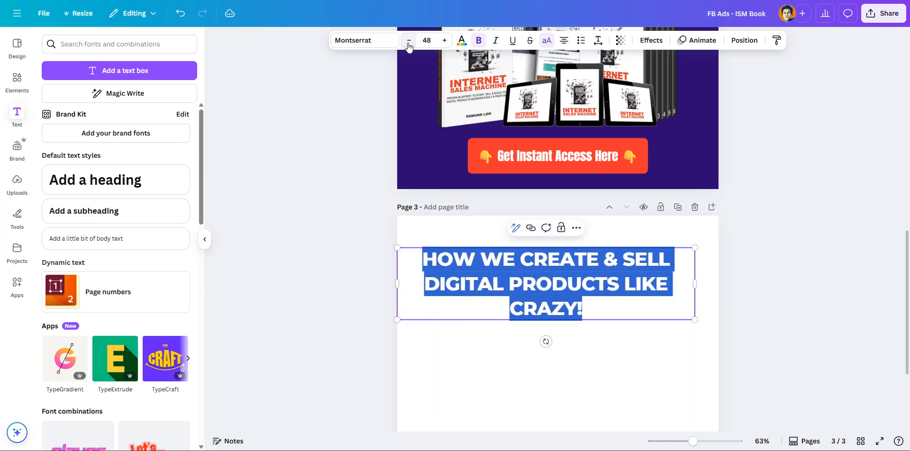
Step: Narrow the headline's text box to fit its lines and centre it horizontally on page 3
click(346, 203)
drag(573, 310, 568, 307)
drag(701, 287, 652, 282)
drag(579, 284, 607, 286)
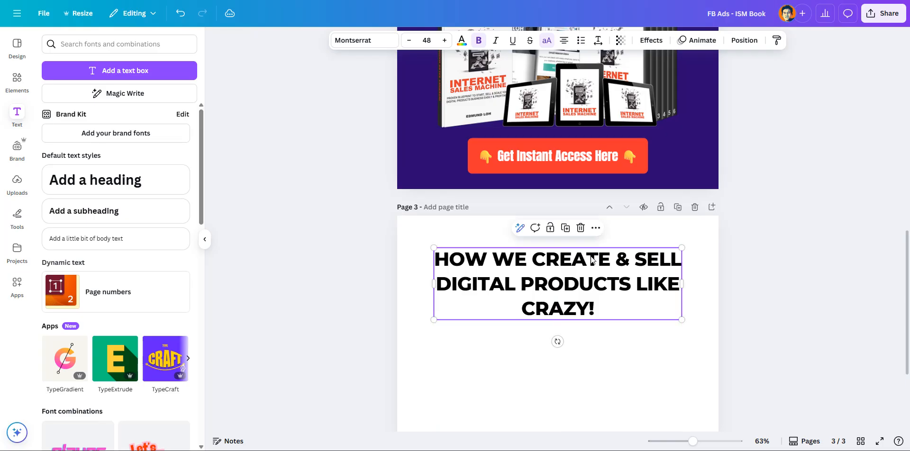
Step: Try a slightly larger font size on the headline and return it to 48
triple_click(543, 301)
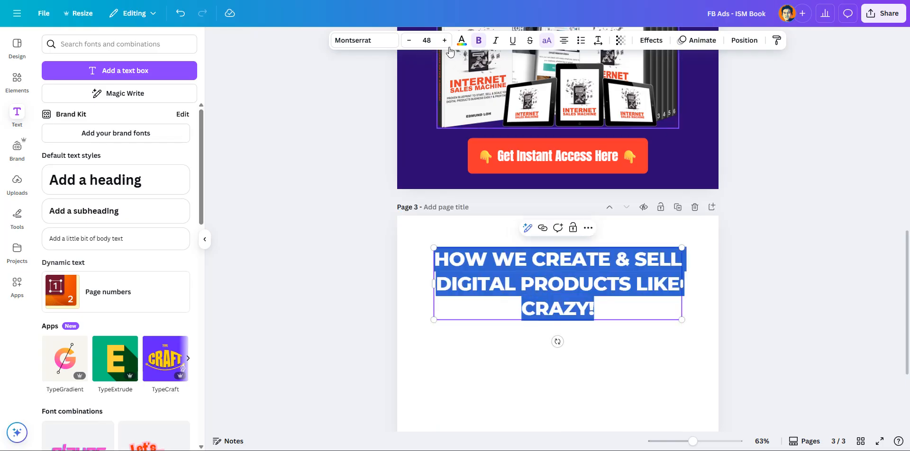
click(445, 41)
click(445, 40)
click(408, 40)
click(408, 40)
click(306, 240)
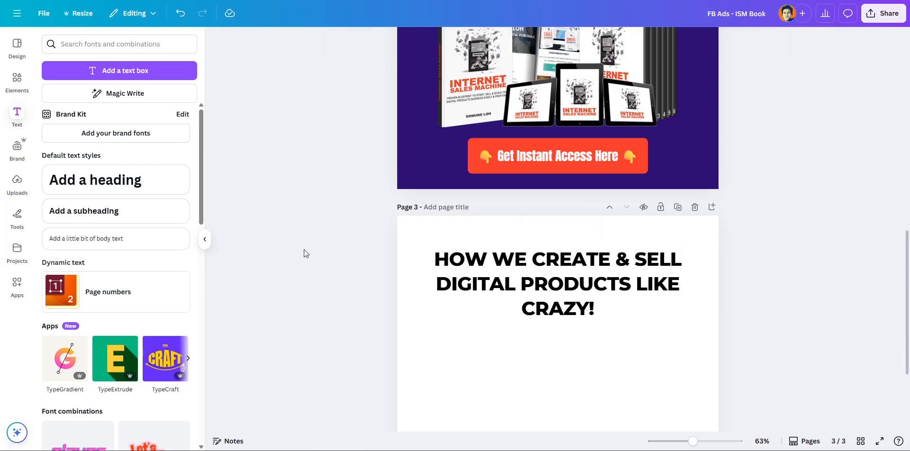
Step: Adjust the headline's vertical position near the top of page 3, keeping it horizontally centred
drag(584, 294, 582, 300)
click(329, 252)
scroll(341, 261, down, 3)
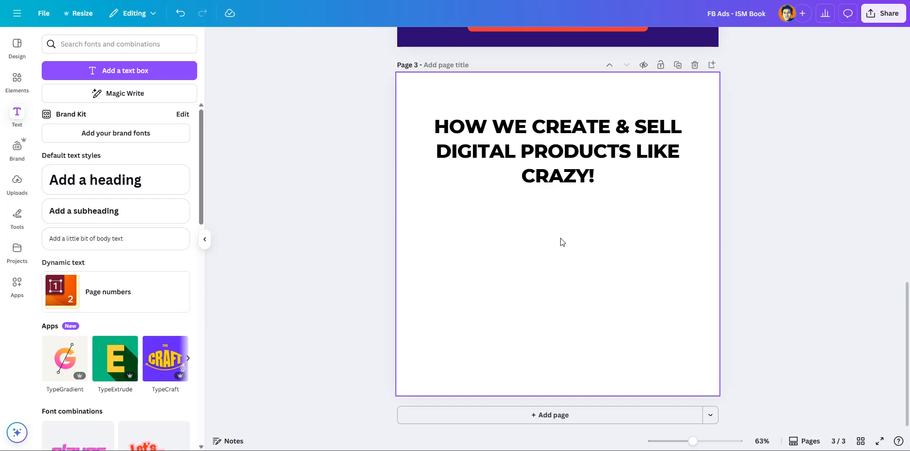
drag(522, 185, 520, 175)
click(537, 209)
drag(594, 126, 593, 125)
click(576, 214)
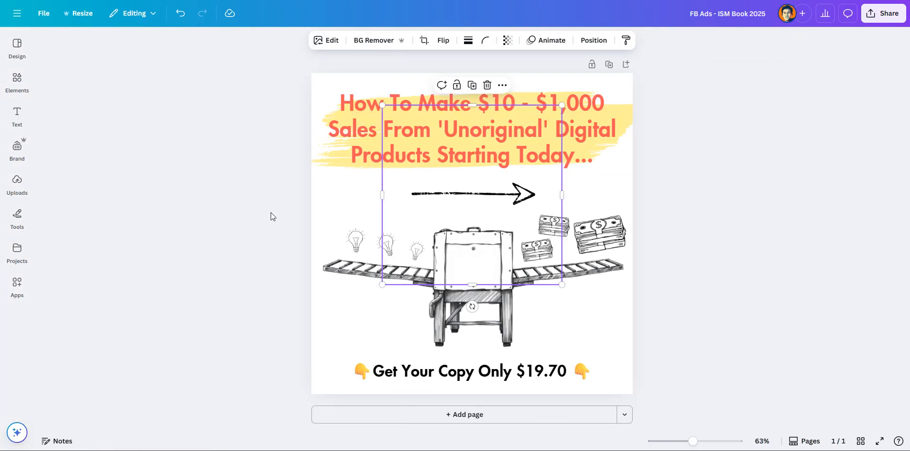
Step: Try to select the three light bulb drawings together in the FB Ads - ISM Book 2025 design
click(271, 213)
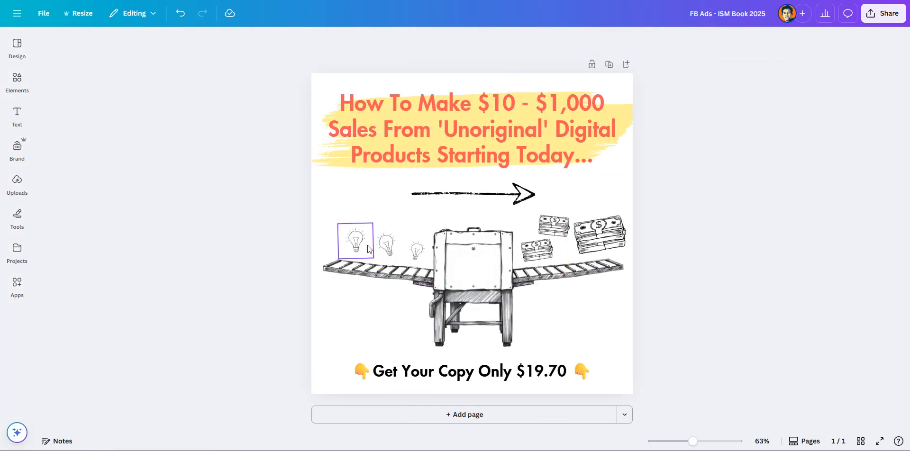
click(364, 245)
shift+click(393, 250)
click(421, 255)
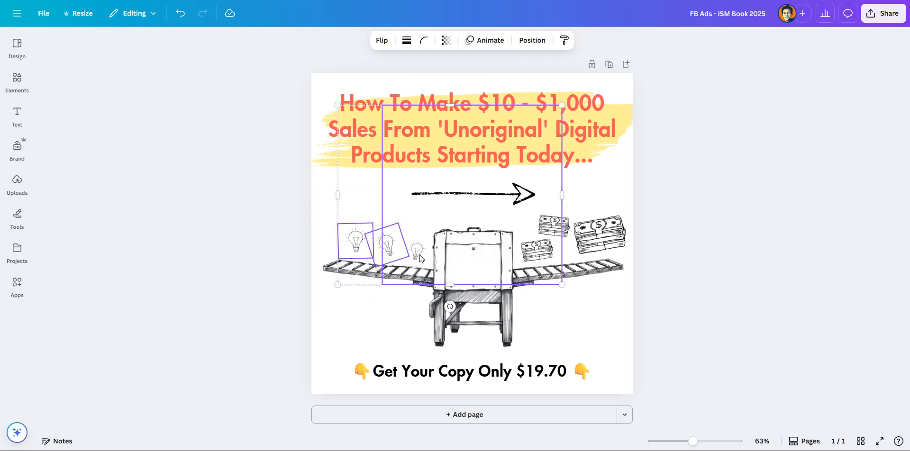
click(358, 251)
shift+click(389, 246)
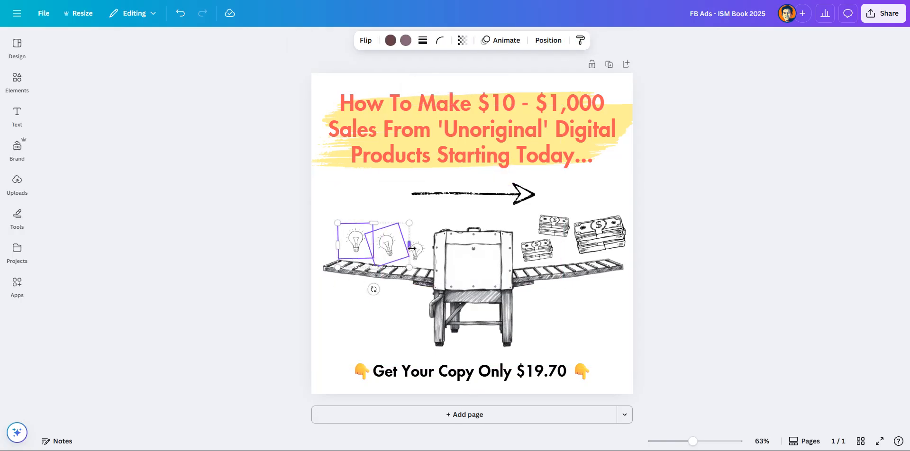
shift+click(412, 249)
click(369, 298)
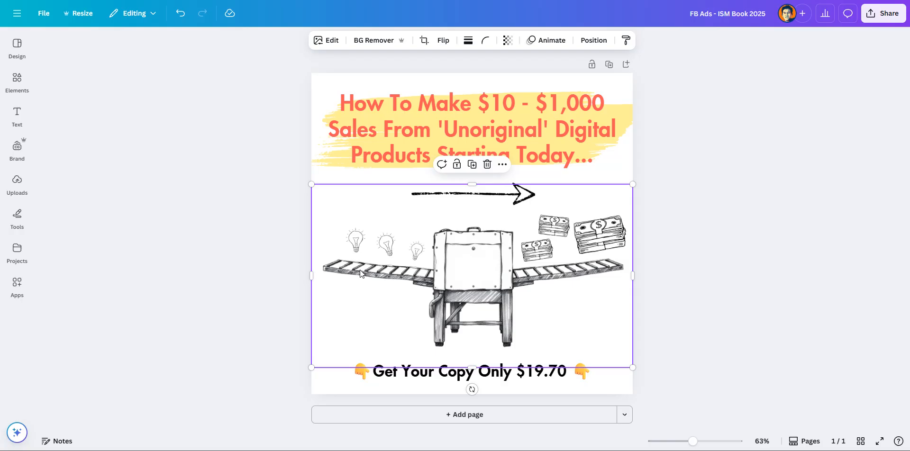
Step: Copy the page of the FB Ads - ISM Book 2025 design
right_click(325, 81)
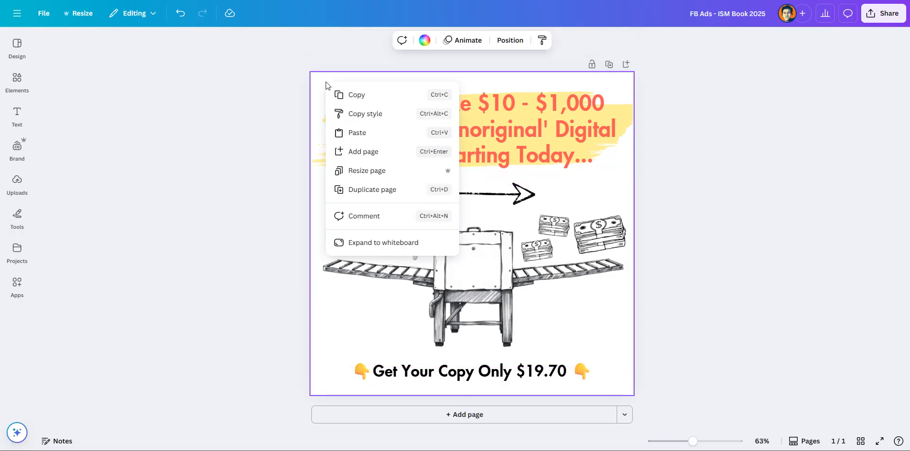
click(352, 98)
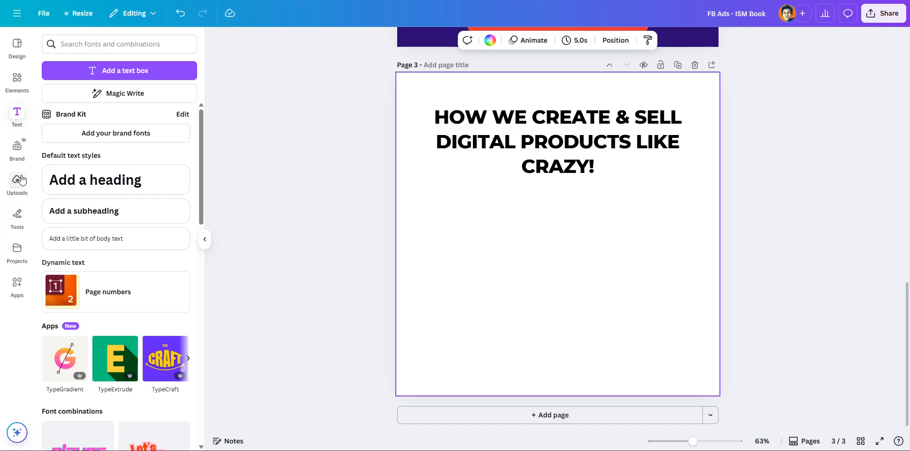
Step: Place the uploaded image of three columns of succeeded payments below the headline on page 3 and delete the other payments image
click(538, 145)
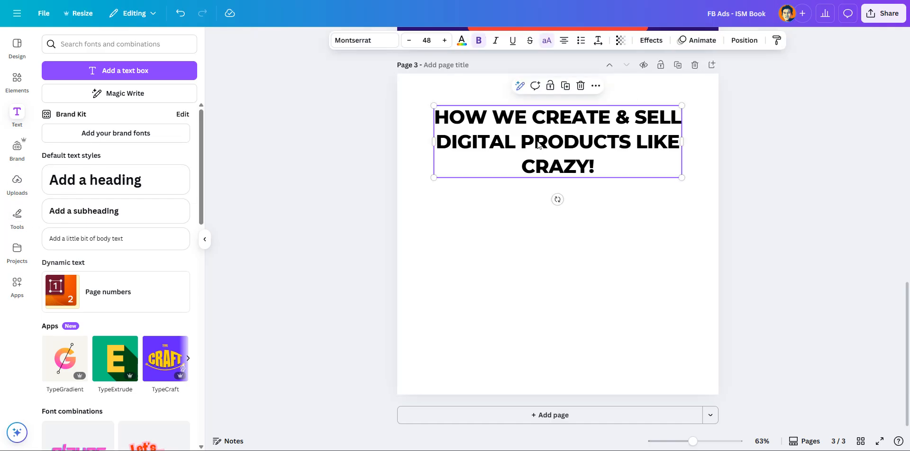
click(17, 183)
scroll(122, 196, up, 2)
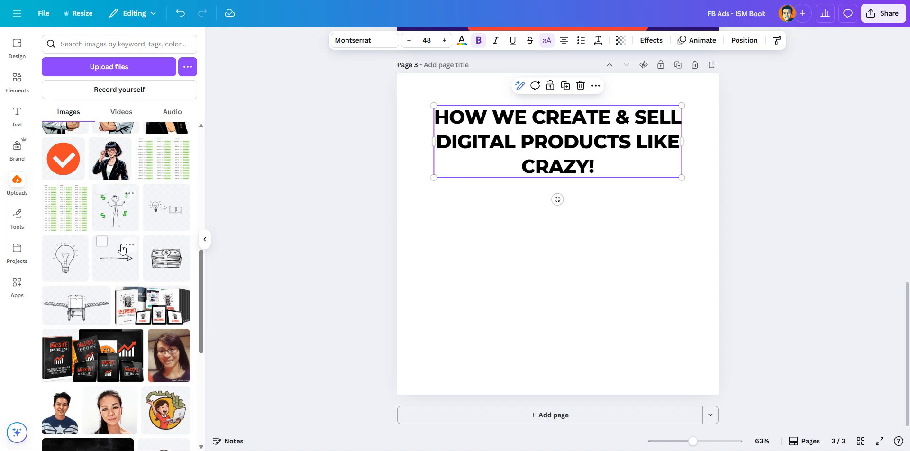
scroll(123, 249, up, 2)
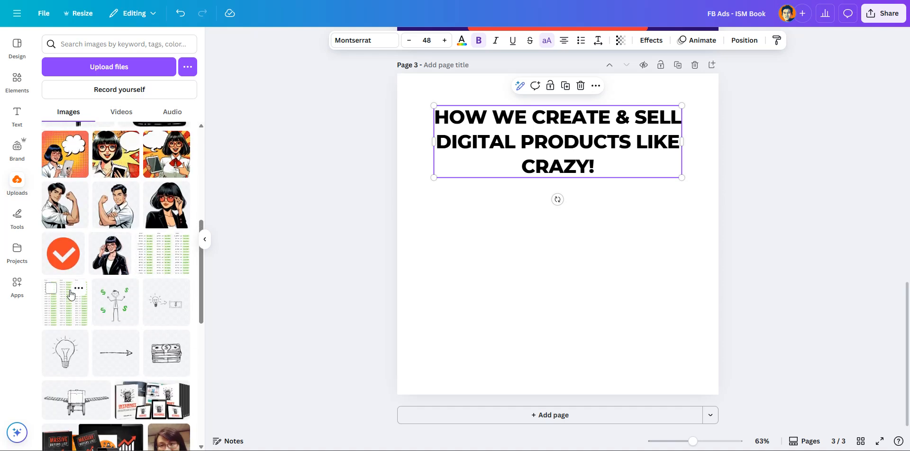
scroll(151, 260, up, 1)
scroll(132, 251, down, 3)
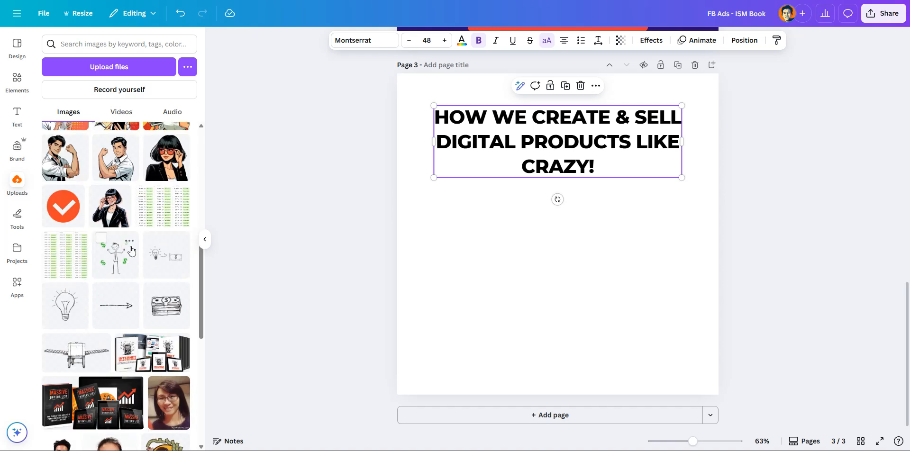
drag(161, 204, 501, 242)
drag(55, 264, 401, 219)
click(570, 254)
key(Delete)
drag(476, 246, 564, 244)
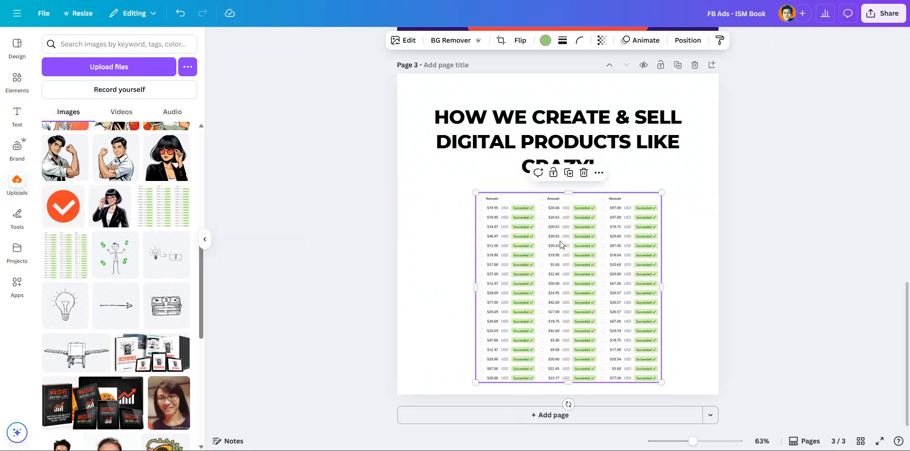
Step: Enlarge the payments image down to the page's bottom edge and move the headline up to make room
drag(476, 195, 446, 163)
mouse_move(557, 215)
mouse_down()
mouse_move(549, 229)
mouse_move(561, 228)
mouse_up()
drag(611, 128, 610, 111)
click(543, 238)
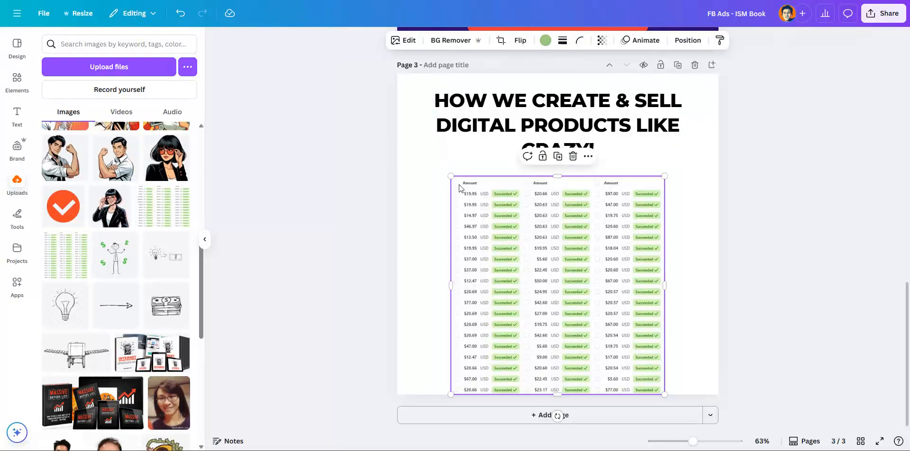
drag(449, 174, 442, 166)
mouse_move(613, 239)
mouse_down()
mouse_move(603, 239)
mouse_move(619, 237)
mouse_up()
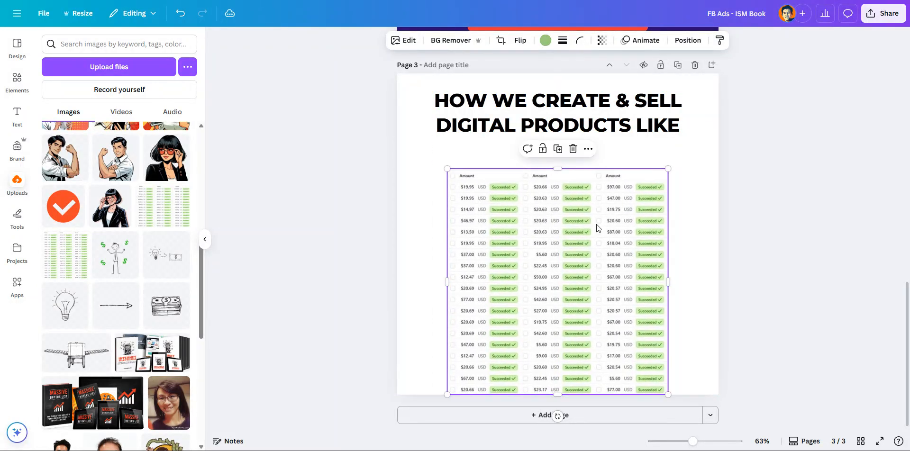
Step: Move the payments image flush with the right edge of the page
click(583, 130)
drag(605, 145, 470, 103)
key(Escape)
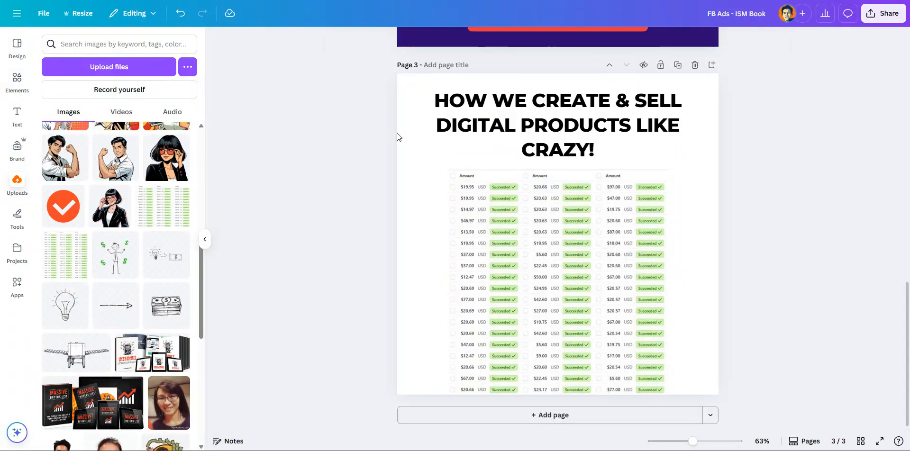
click(397, 240)
click(566, 219)
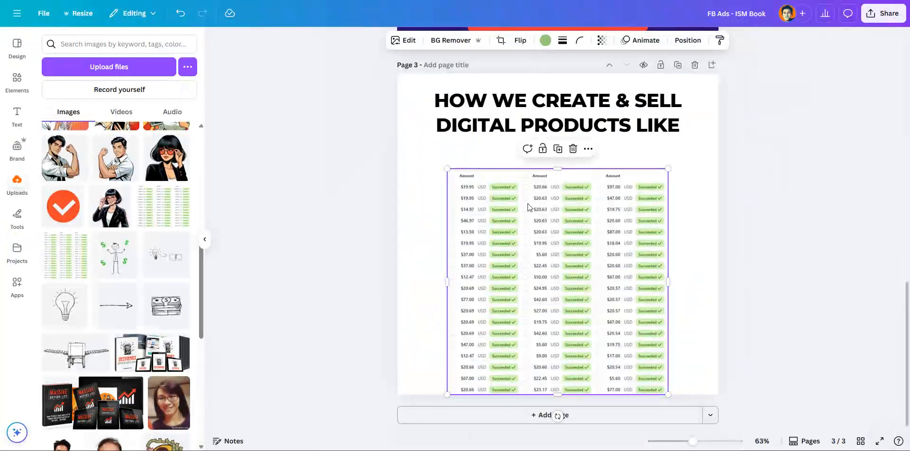
drag(527, 203, 575, 207)
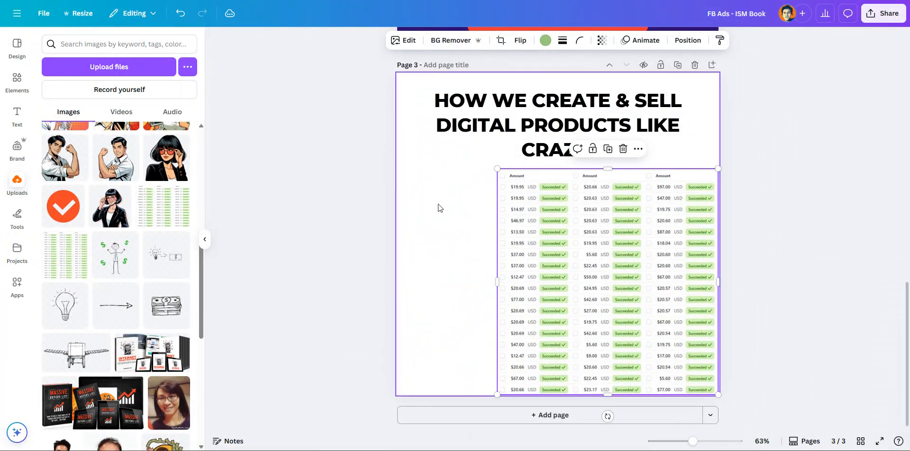
click(461, 205)
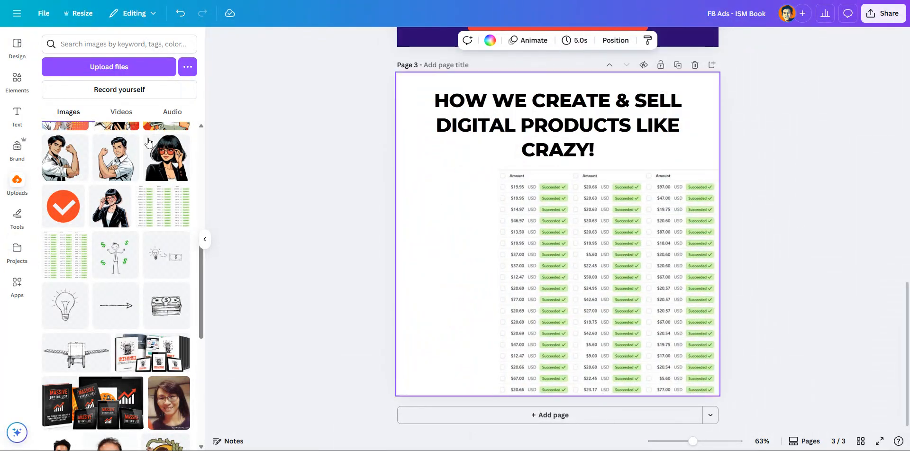
Step: Add a down-pointing block arrow shape in the page's lower-left area and fill it with the document's red
click(16, 81)
drag(118, 172, 436, 221)
click(378, 271)
drag(480, 239, 458, 334)
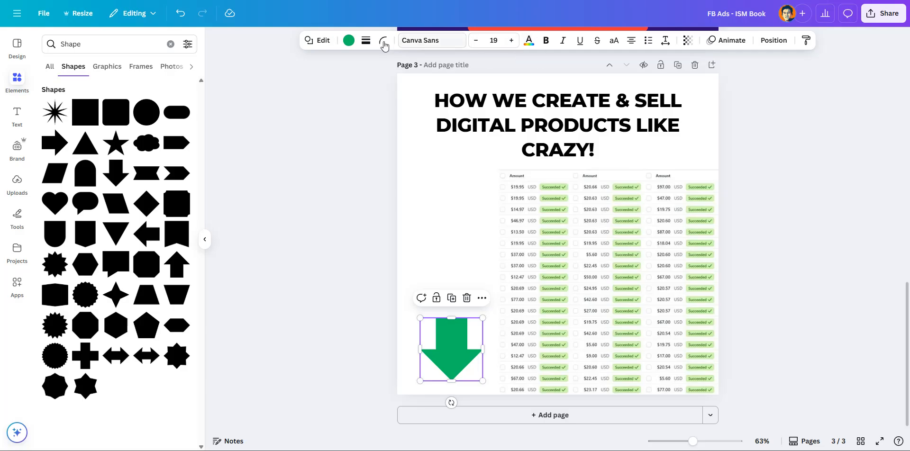
click(350, 42)
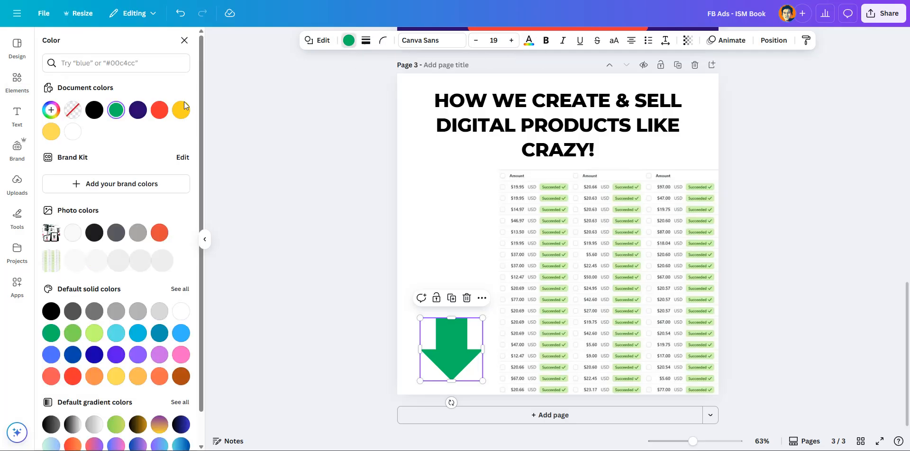
click(157, 111)
click(449, 242)
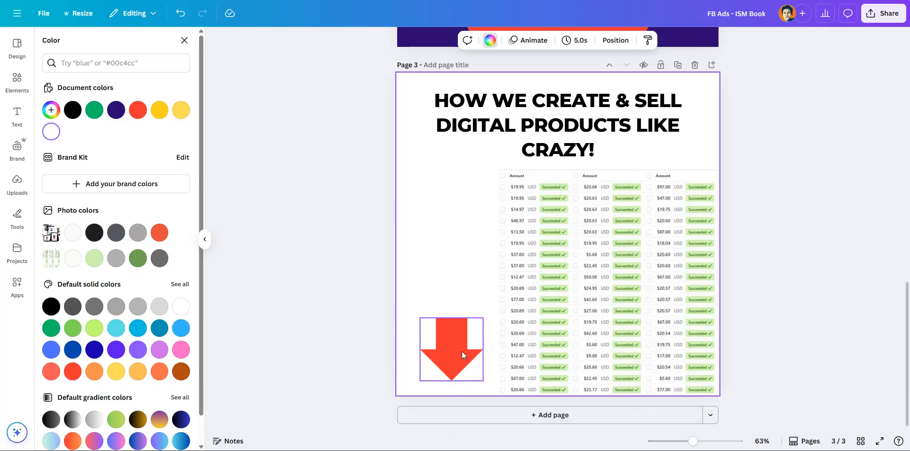
Step: Swap the layout so the payments image sits against the page's left edge and the arrow in the lower-right corner
drag(464, 352, 458, 352)
drag(660, 279, 585, 279)
drag(441, 339, 345, 282)
drag(441, 361, 680, 363)
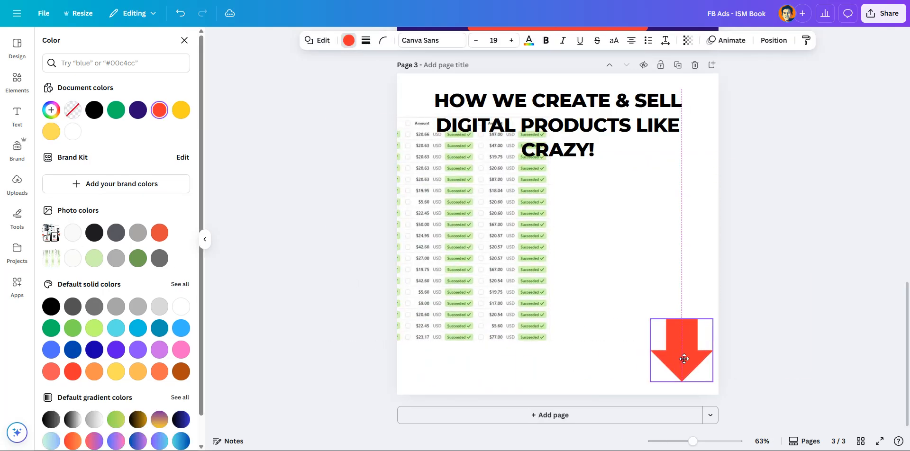
drag(457, 226, 525, 277)
Step: Raise the headline slightly and recolour it with the orange-red from the photo colours
click(590, 111)
drag(589, 111, 589, 107)
click(462, 42)
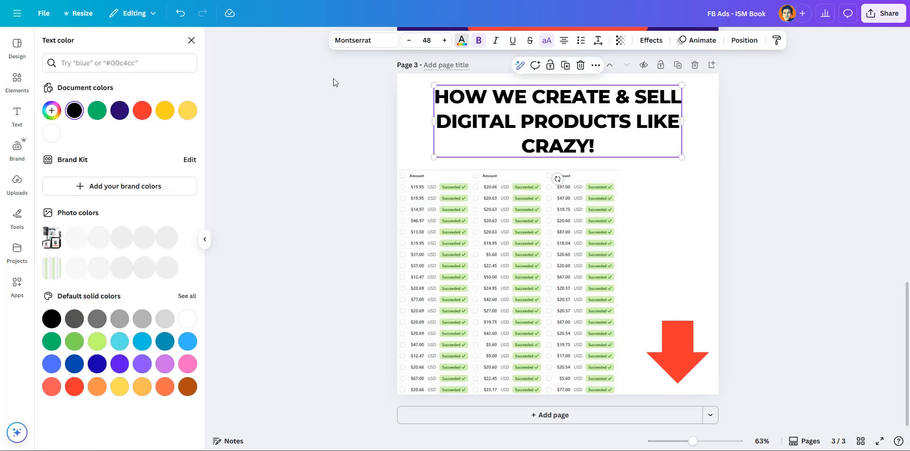
click(164, 235)
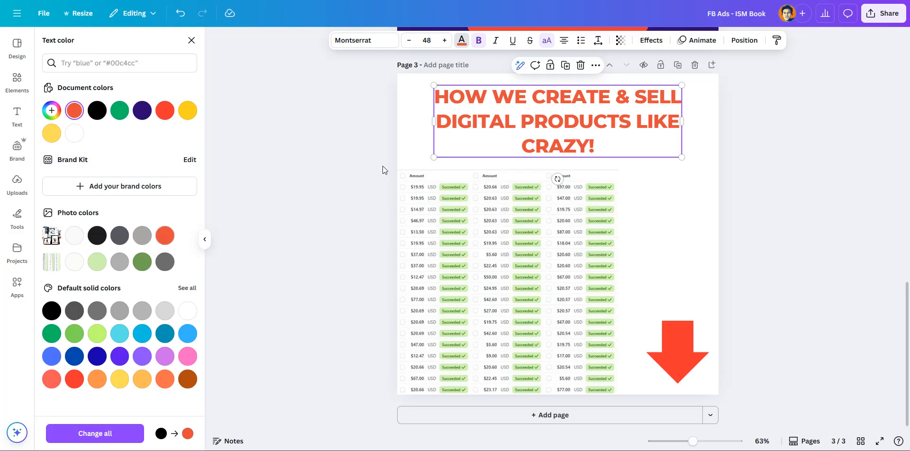
click(352, 144)
Step: Widen the headline's text box on both sides and set its font size to 55
click(657, 136)
drag(685, 120, 705, 121)
drag(431, 118, 412, 121)
drag(642, 142, 490, 146)
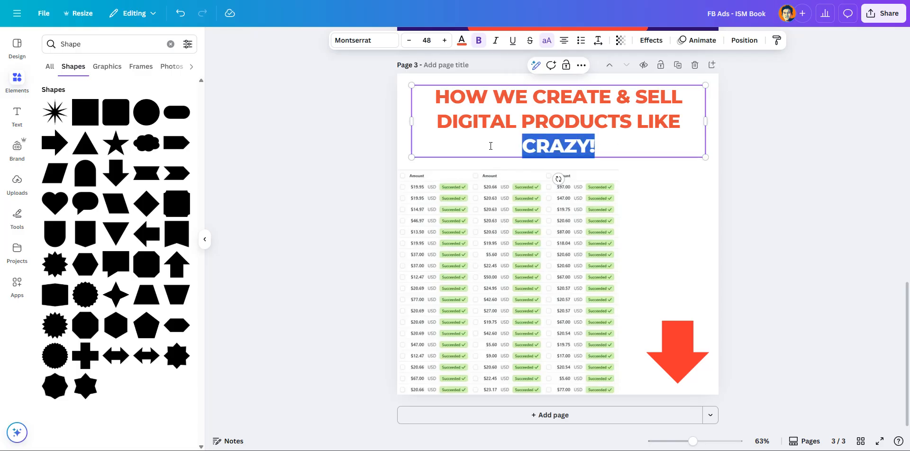
click(478, 102)
click(445, 40)
click(444, 41)
click(444, 41)
click(444, 40)
click(444, 41)
click(444, 41)
click(445, 41)
key(Escape)
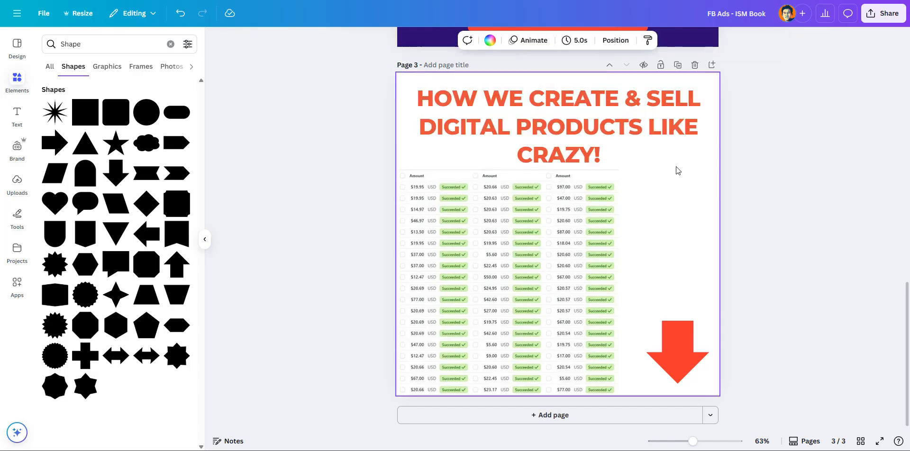
Step: Nudge the headline down and shrink the payments image slightly to leave space between them
drag(645, 116, 643, 127)
click(580, 192)
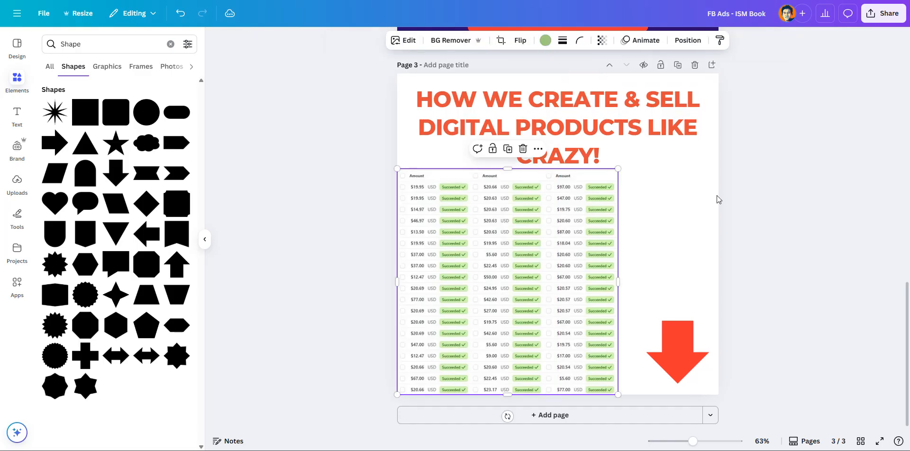
click(713, 198)
click(580, 115)
click(559, 189)
drag(613, 174, 604, 184)
click(690, 202)
Step: Lower the headline slightly towards the payments image and scale down the red arrow in the page's lower-right corner
drag(619, 127, 615, 131)
drag(677, 342, 662, 355)
click(671, 226)
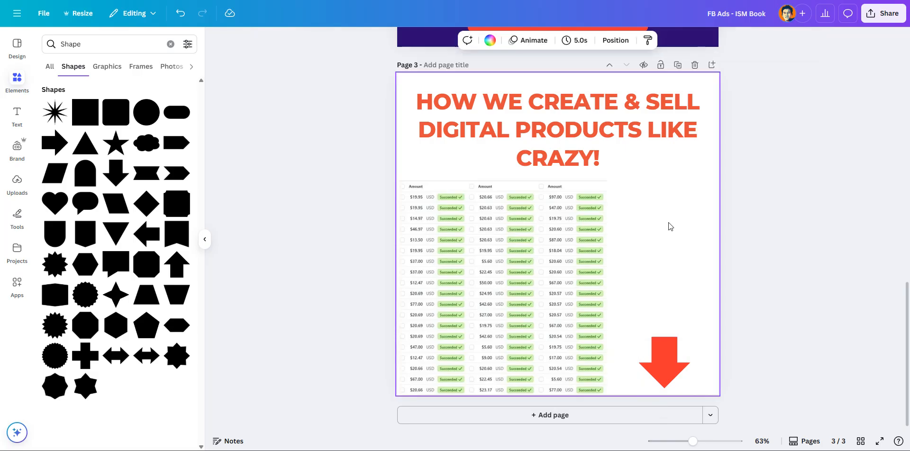
click(589, 128)
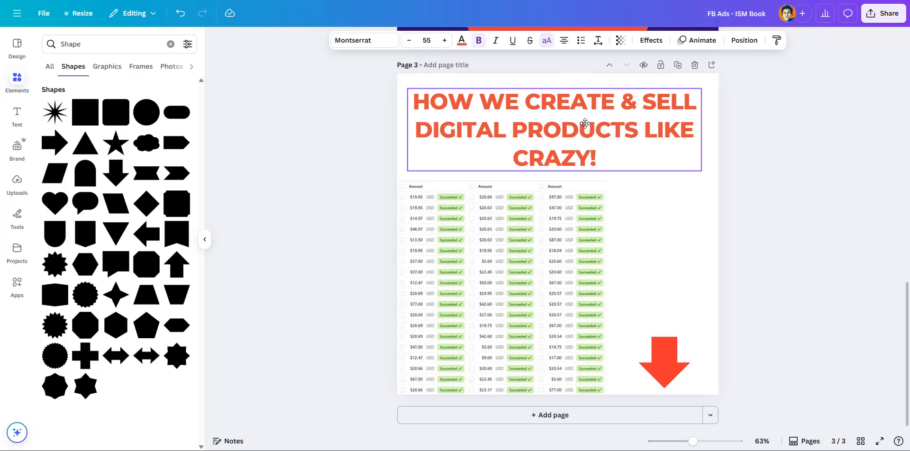
click(371, 183)
Step: Add a text box above the red arrow reading "Get My Private Blueprint Here Only $19.70"
scroll(384, 222, up, 6)
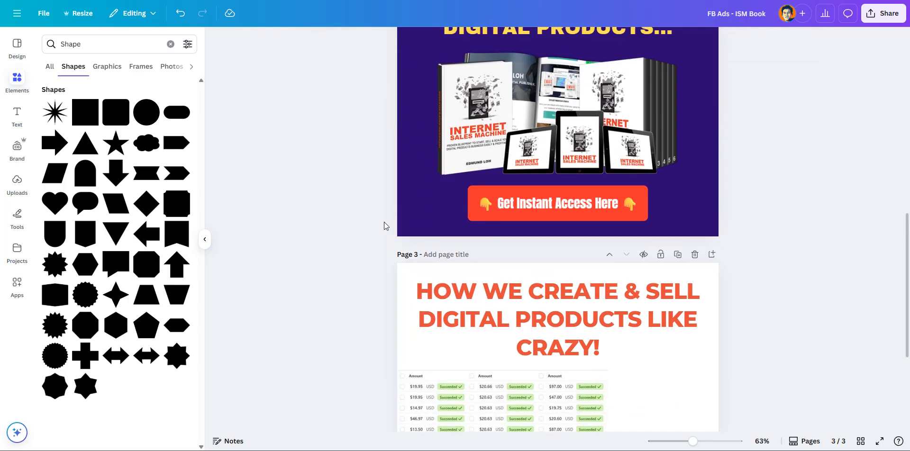
scroll(384, 222, down, 6)
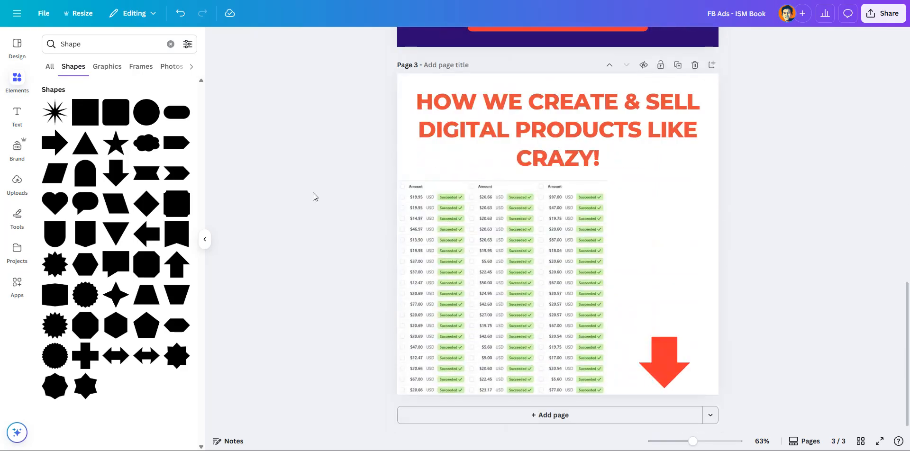
click(16, 116)
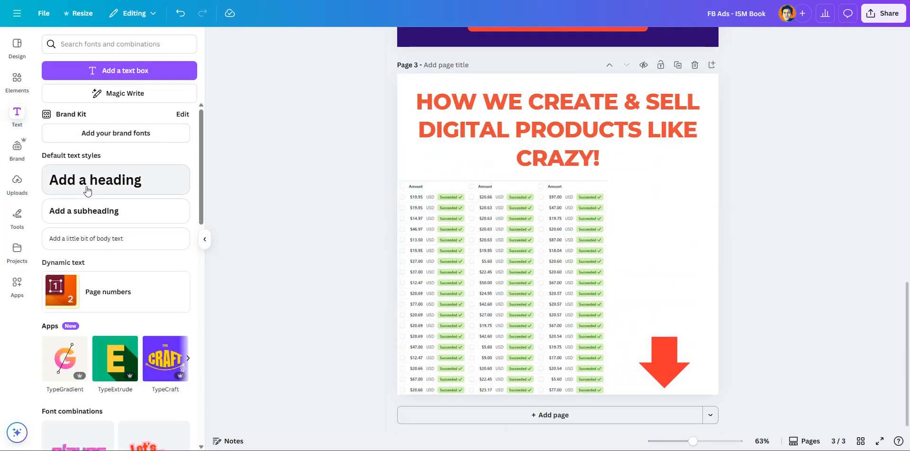
drag(168, 222, 640, 266)
triple_click(640, 280)
text(Ge)
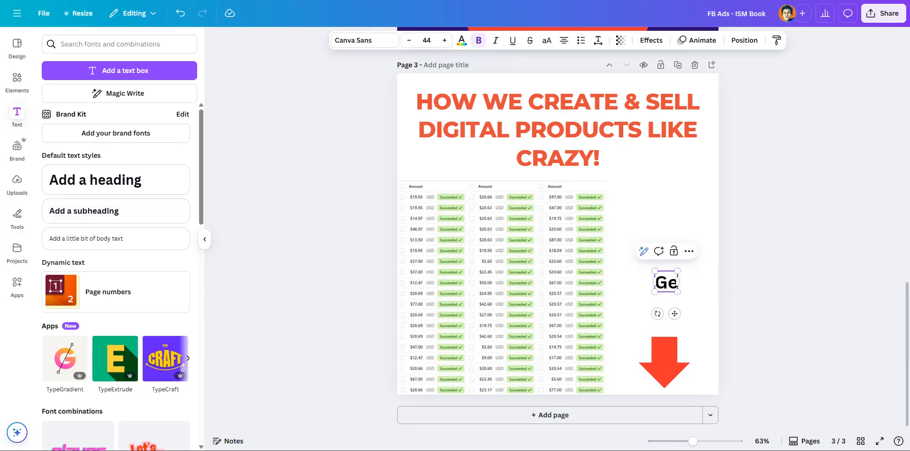
text(t My Private Blueprint )
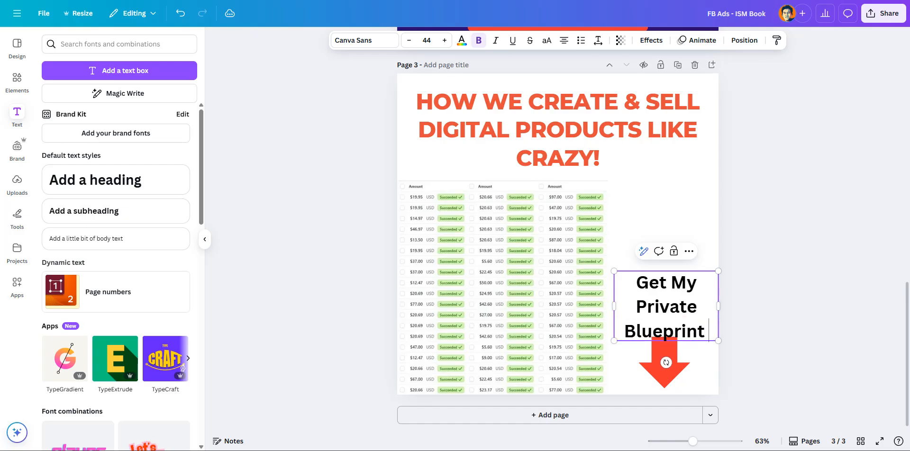
text(HEre)
key(BackSpace)
text(ere Only $19.70)
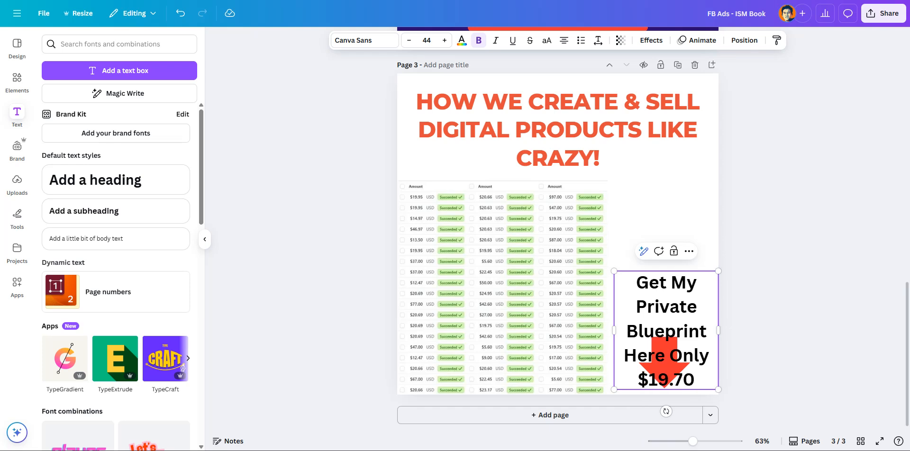
Step: Set the whole call-to-action text above the arrow in Montserrat Regular at font size 30
key(ctrl+a)
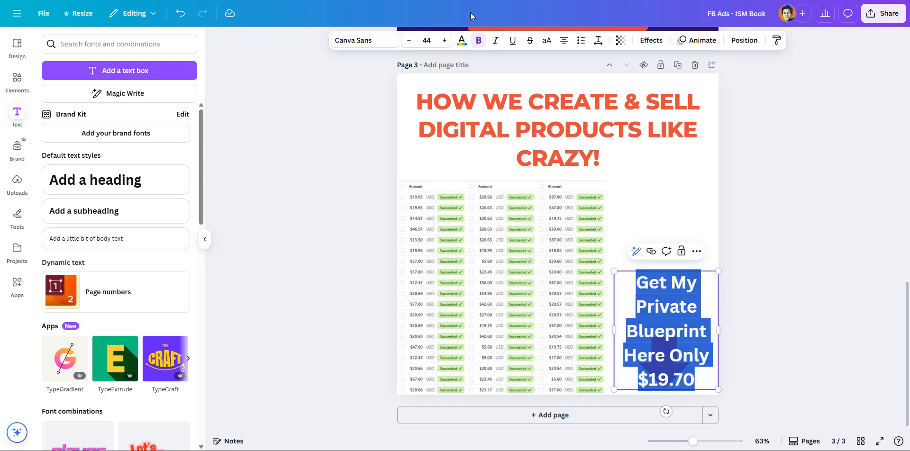
click(363, 41)
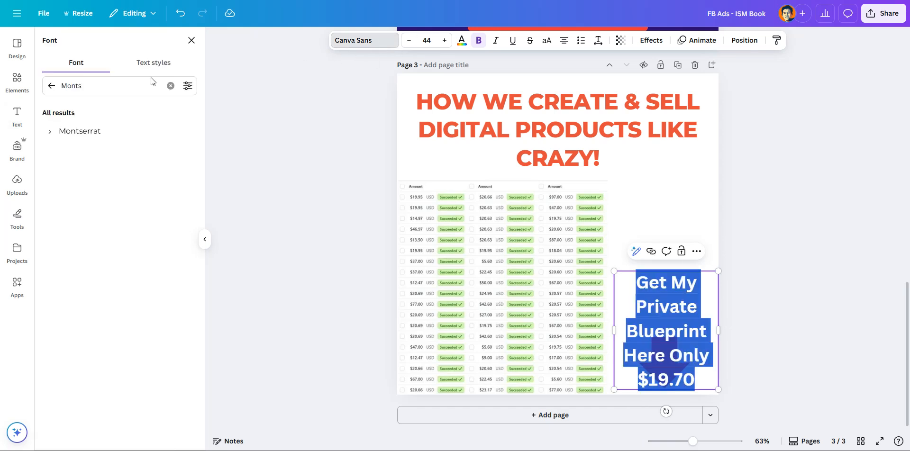
click(49, 131)
click(97, 209)
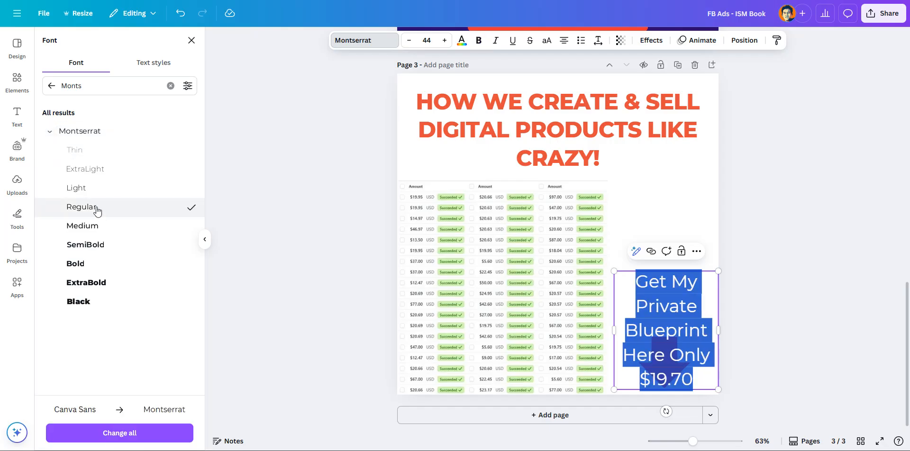
click(408, 40)
click(409, 40)
click(409, 41)
click(409, 40)
click(409, 41)
click(409, 40)
click(409, 41)
click(409, 40)
click(409, 40)
click(409, 41)
click(409, 40)
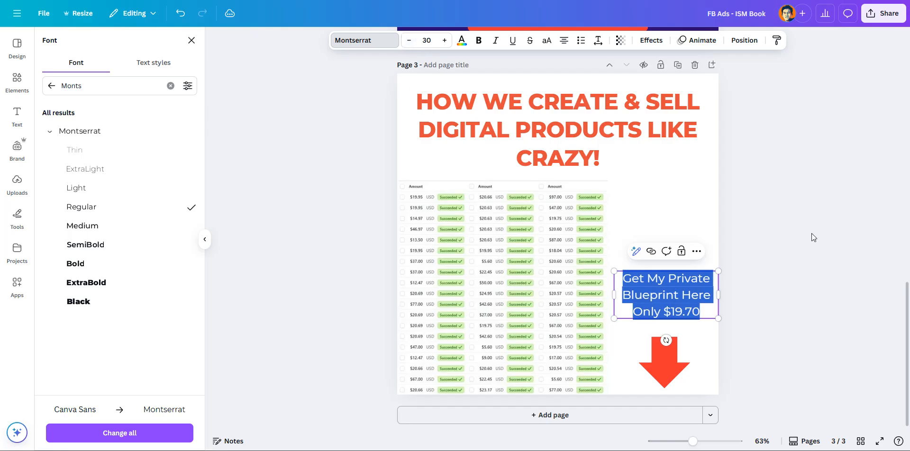
Step: Make the price $19.70 bold and set the whole call-to-action text to font size 28
click(561, 305)
click(684, 293)
click(666, 310)
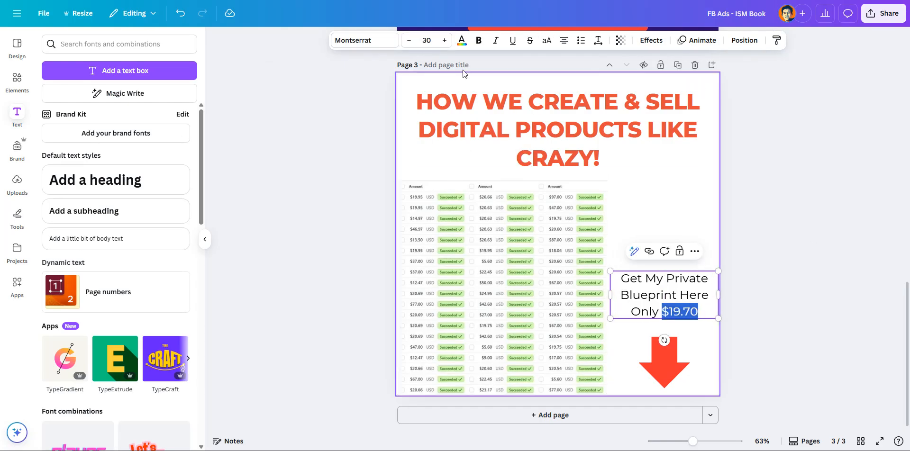
click(478, 40)
key(ctrl+a)
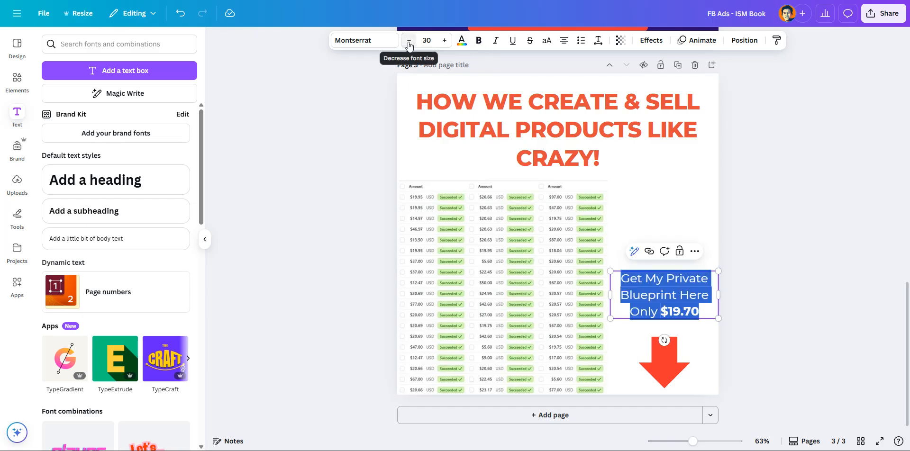
click(409, 42)
click(409, 41)
click(789, 237)
Step: Position the call-to-action text just above the red arrow and centre both in the space beside the payments image
drag(665, 294, 663, 305)
drag(664, 360, 662, 360)
click(755, 306)
drag(688, 300, 686, 295)
click(689, 295)
click(811, 296)
click(681, 309)
drag(718, 303, 715, 305)
click(750, 285)
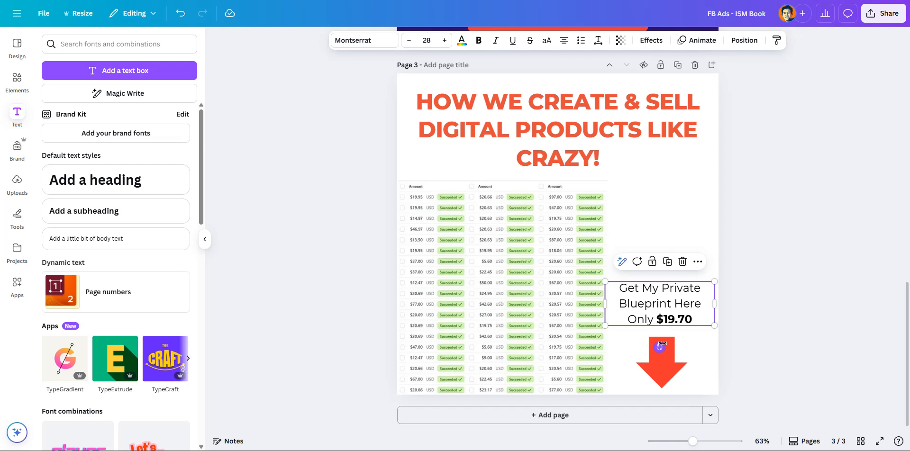
Step: Nudge the red arrow on page 3 so it lines up centrally under the call-to-action text
click(661, 339)
drag(658, 347, 656, 347)
click(717, 296)
click(616, 135)
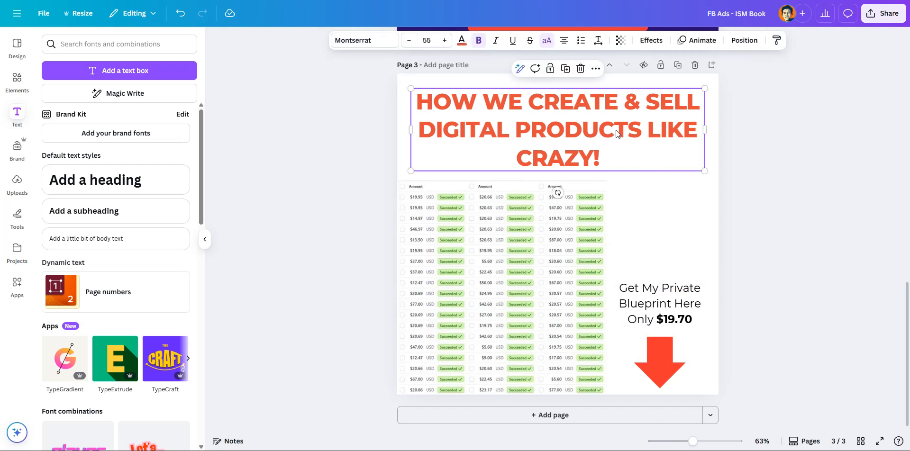
click(630, 217)
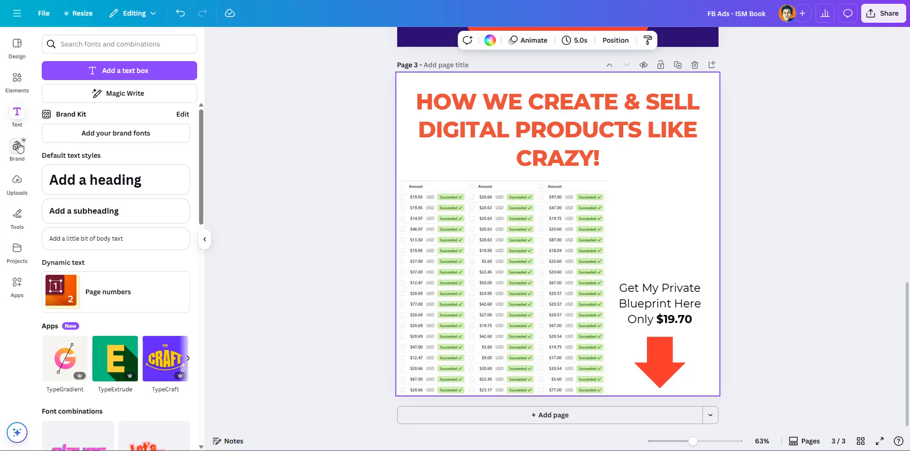
Step: Add the uploaded Internet Sales Machine product image above the call-to-action text, sized to fill the space beside the payments image
click(16, 183)
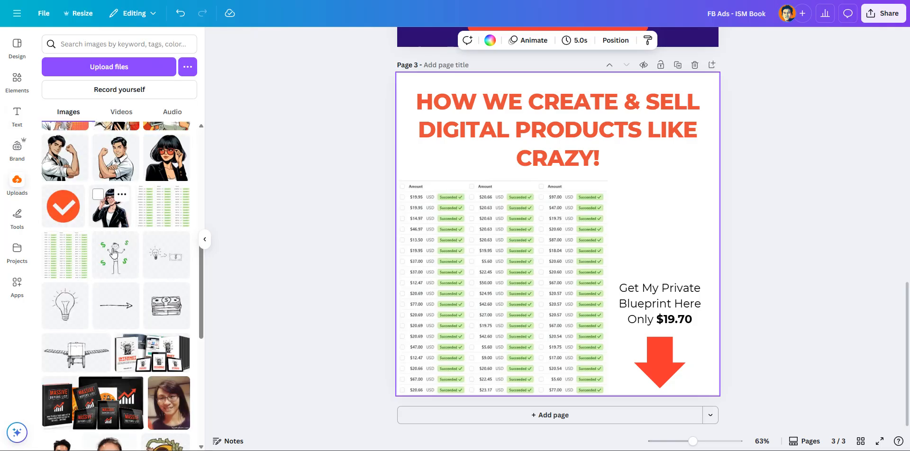
scroll(116, 260, down, 5)
drag(152, 209, 657, 196)
drag(610, 173, 715, 227)
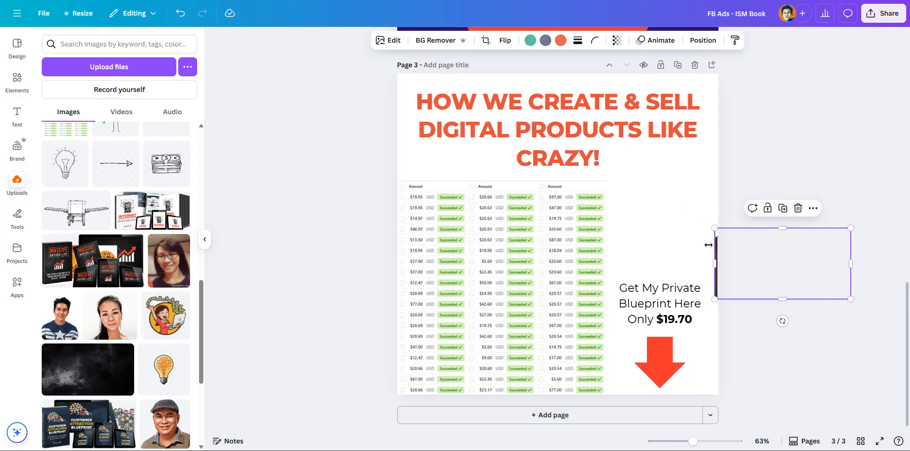
drag(755, 246, 608, 213)
click(796, 196)
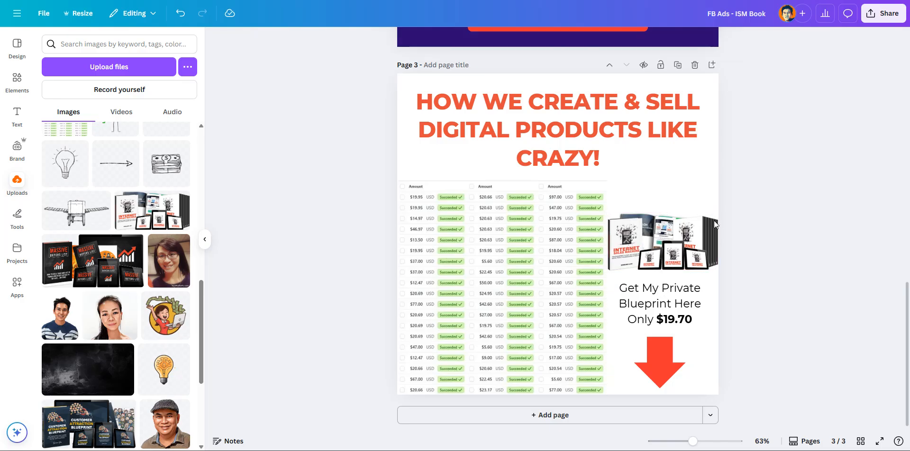
Step: Nudge the product image and the headline on page 3 slightly upward to balance the spacing
click(666, 290)
click(778, 251)
drag(669, 245, 669, 243)
click(807, 210)
drag(668, 348, 665, 342)
drag(616, 132, 615, 129)
click(355, 136)
drag(547, 131, 546, 128)
click(359, 154)
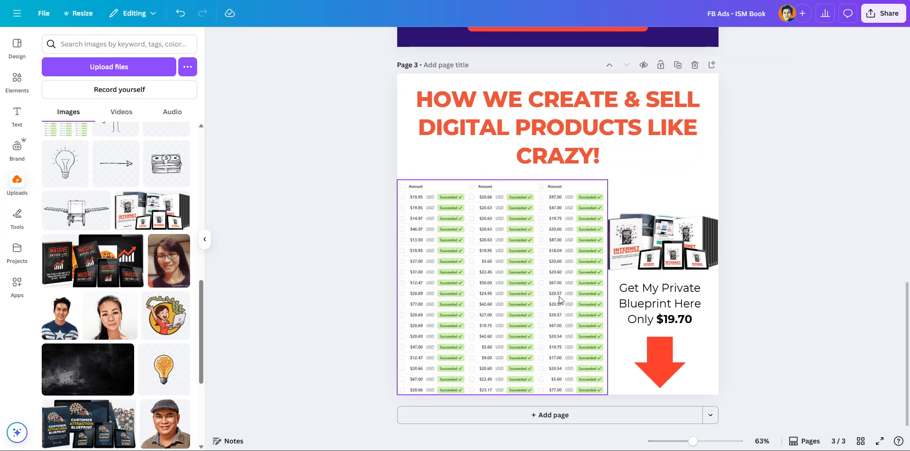
Step: Review the finished ad designs on pages 1 and 2
scroll(527, 183, up, 10)
scroll(522, 221, up, 5)
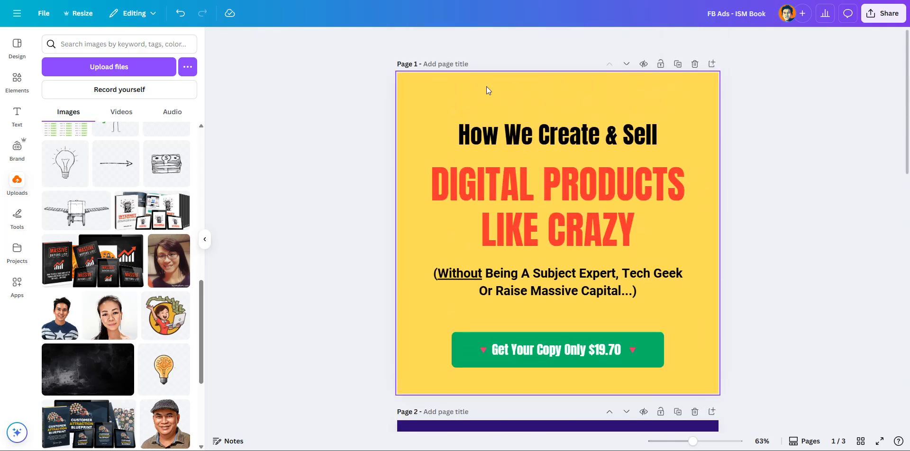
scroll(564, 232, down, 3)
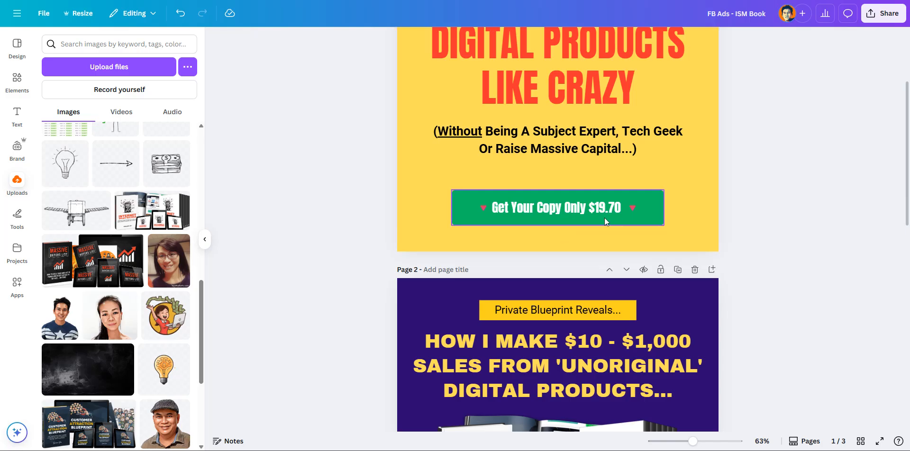
scroll(587, 234, down, 3)
scroll(570, 286, up, 3)
scroll(601, 213, down, 12)
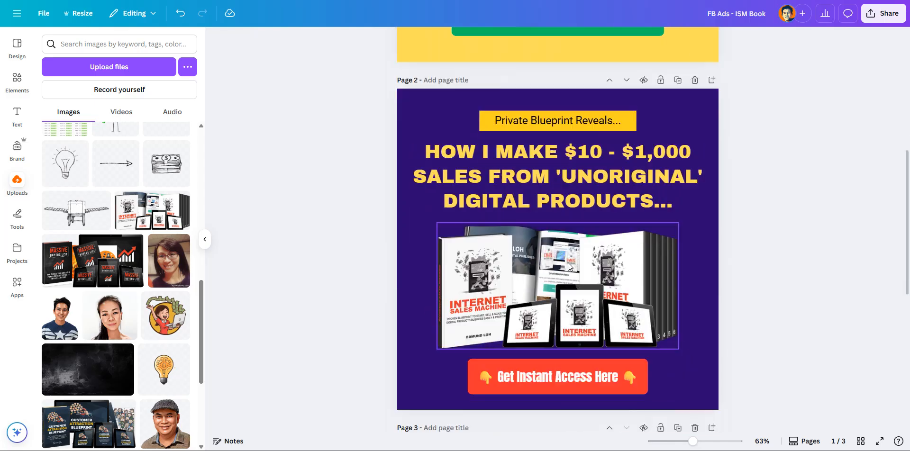
Step: Shrink and recentre the red arrow, and shift the call-to-action text and product image slightly down to even out their spacing
click(649, 385)
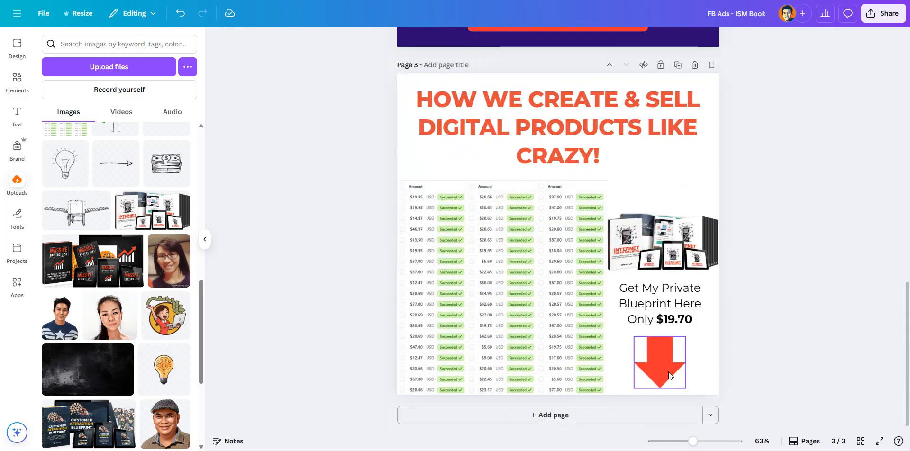
drag(635, 340, 662, 358)
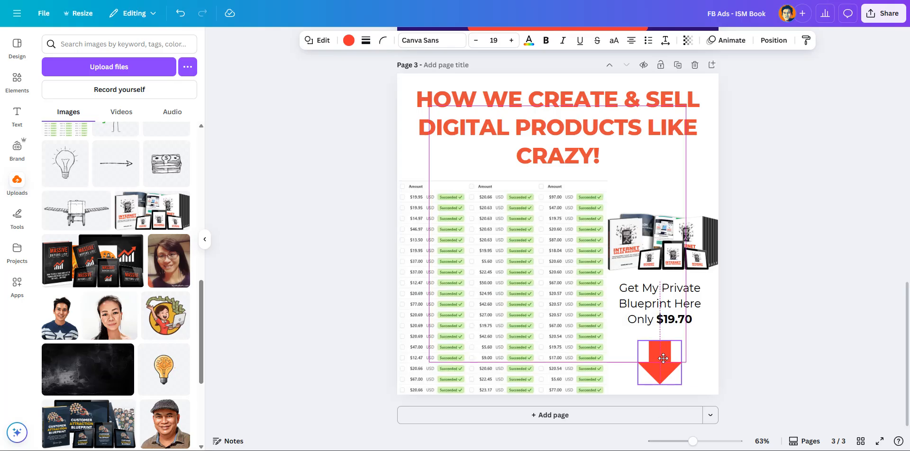
click(716, 327)
drag(683, 303, 681, 309)
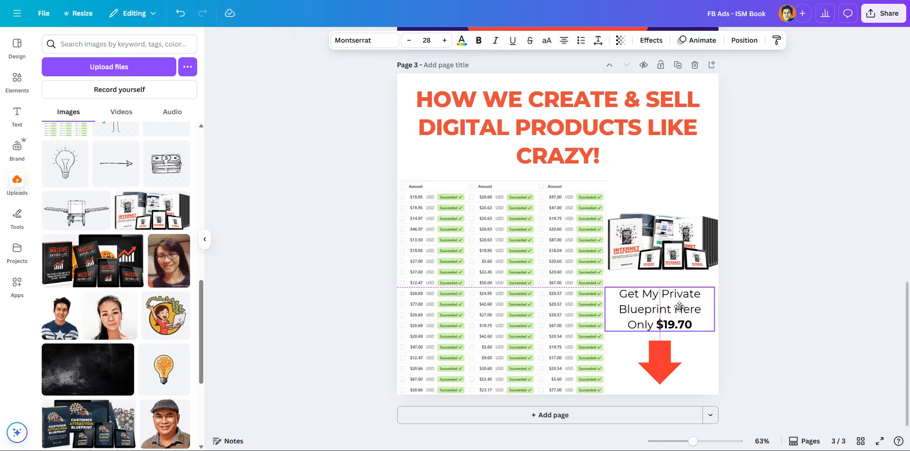
drag(675, 239, 676, 242)
click(657, 166)
click(657, 175)
Step: Reposition the headline on page 3 vertically so it sits evenly in the space above the payments image
drag(602, 114, 604, 113)
click(337, 127)
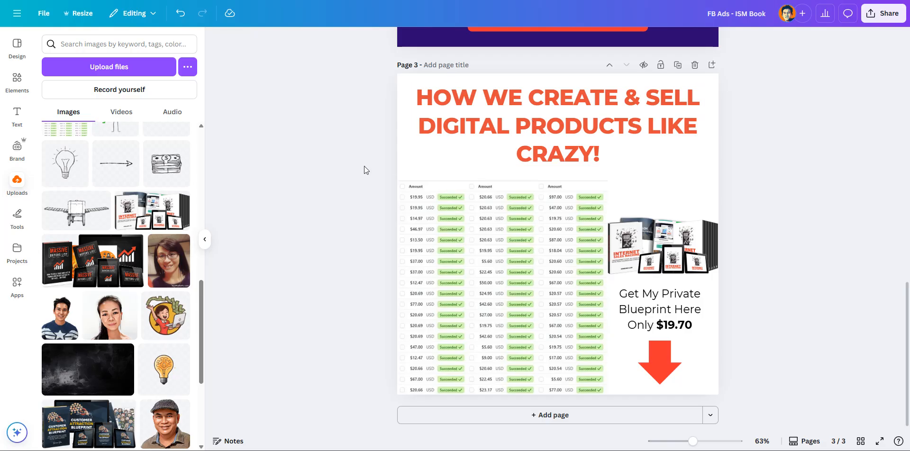
drag(564, 137, 563, 138)
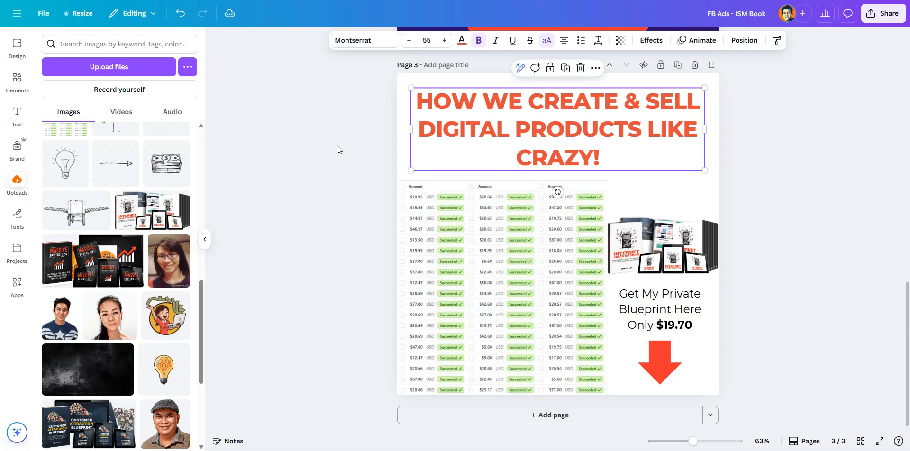
click(337, 146)
Step: Look over the existing ad pages and add a new blank page after page 3
scroll(554, 249, up, 15)
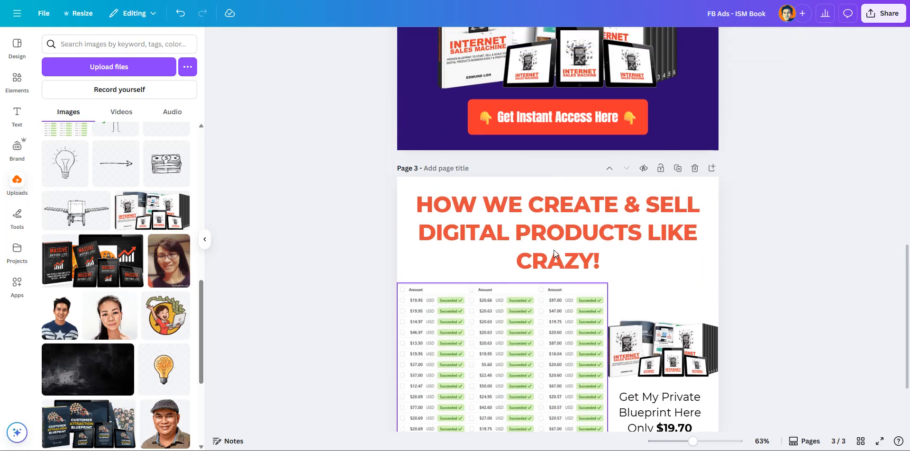
scroll(553, 250, down, 15)
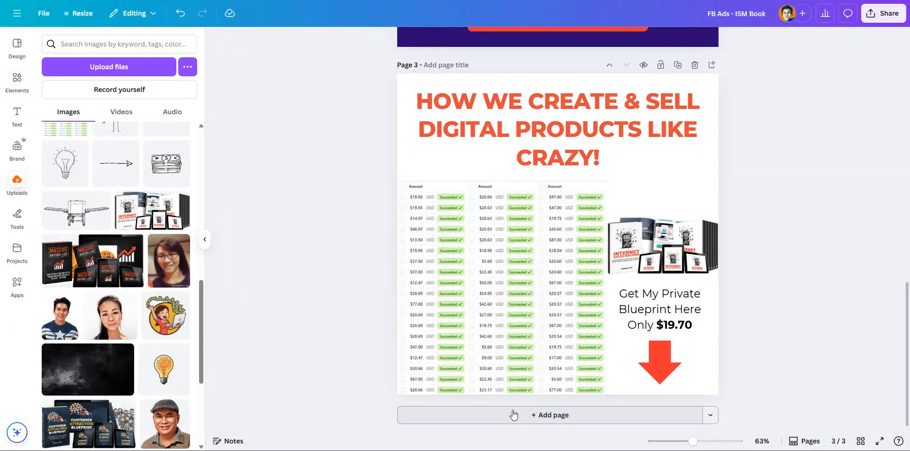
scroll(541, 244, up, 15)
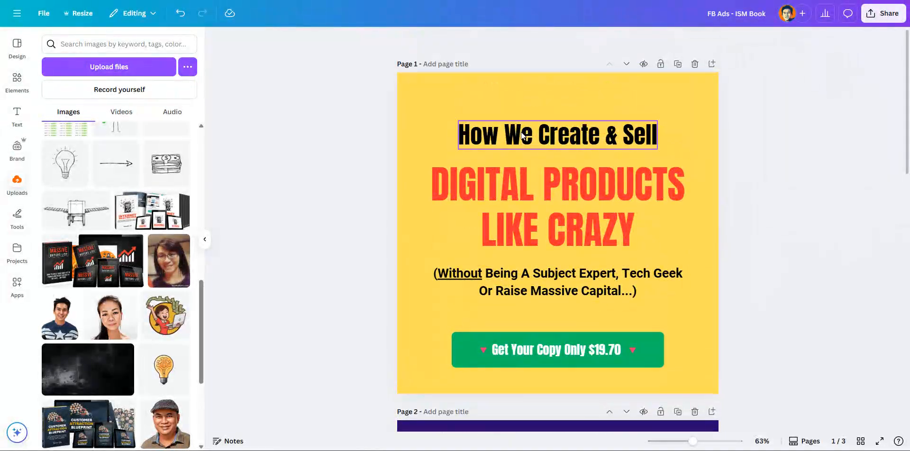
scroll(504, 101, down, 15)
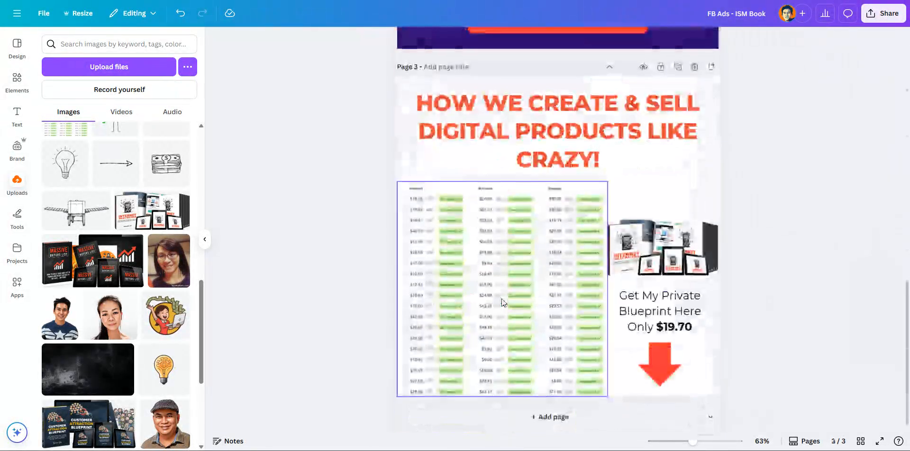
click(521, 415)
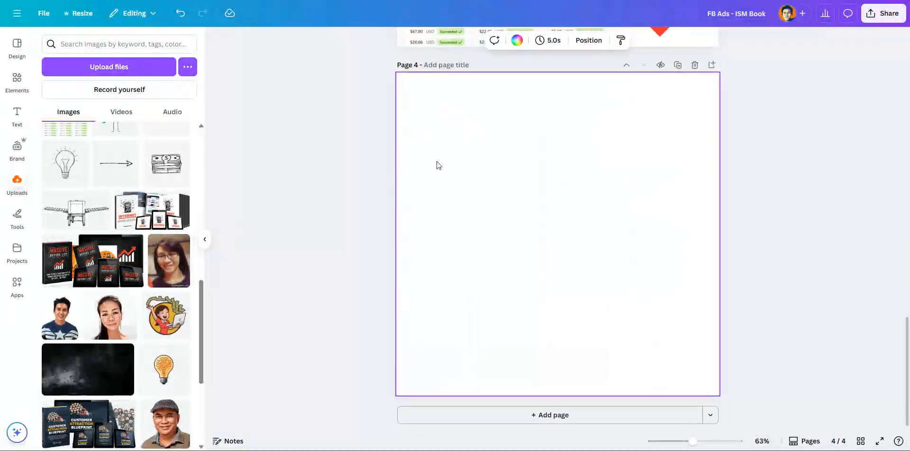
Step: Copy the product image from page 3 onto page 4 and place it in the left half of the page
scroll(333, 165, up, 7)
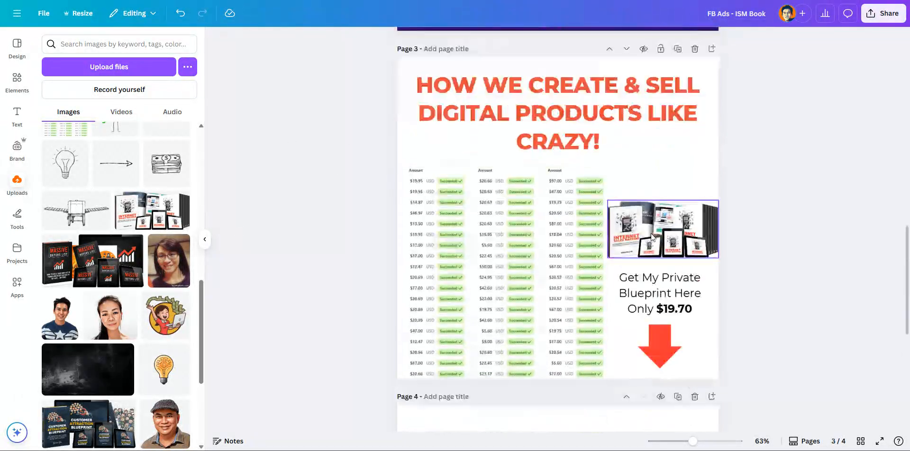
click(643, 235)
scroll(603, 302, down, 5)
key(ctrl+v)
scroll(603, 301, down, 2)
drag(645, 252, 459, 262)
click(539, 163)
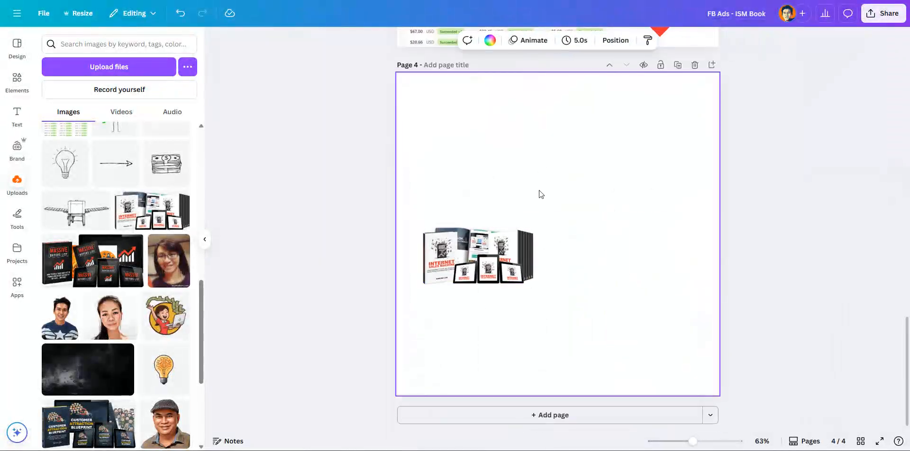
Step: Copy the headline from page 3 onto page 4 and position it near the top of the page
scroll(549, 203, up, 7)
click(565, 245)
scroll(566, 246, down, 7)
key(ctrl+v)
drag(591, 114, 593, 126)
Step: Replace the copied headline's text with "Proven" and turn off its uppercase formatting
double_click(593, 130)
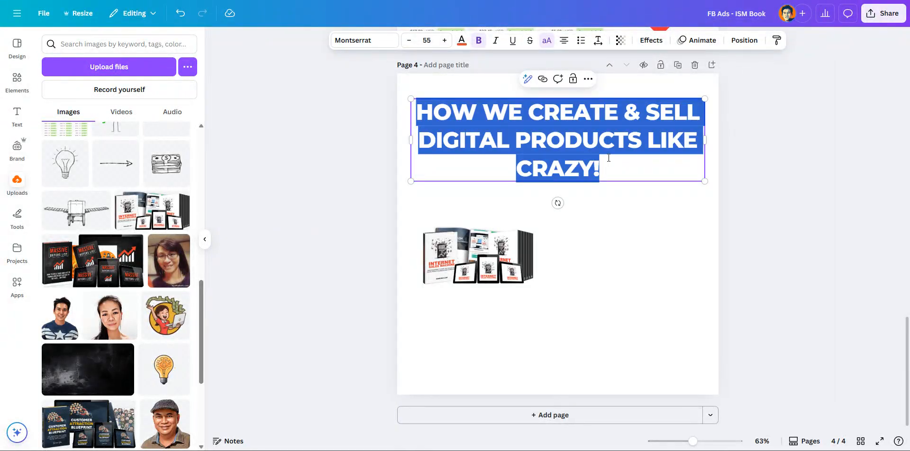
text(PROVEN)
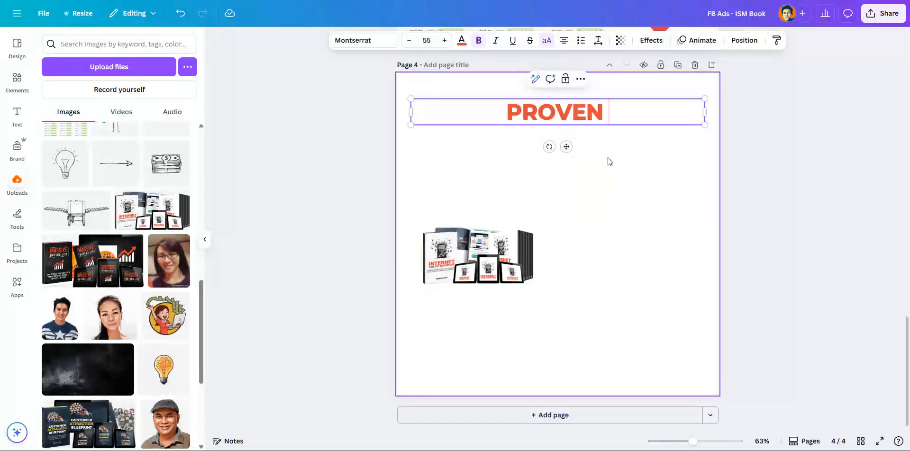
key(ctrl+a)
click(547, 40)
click(633, 113)
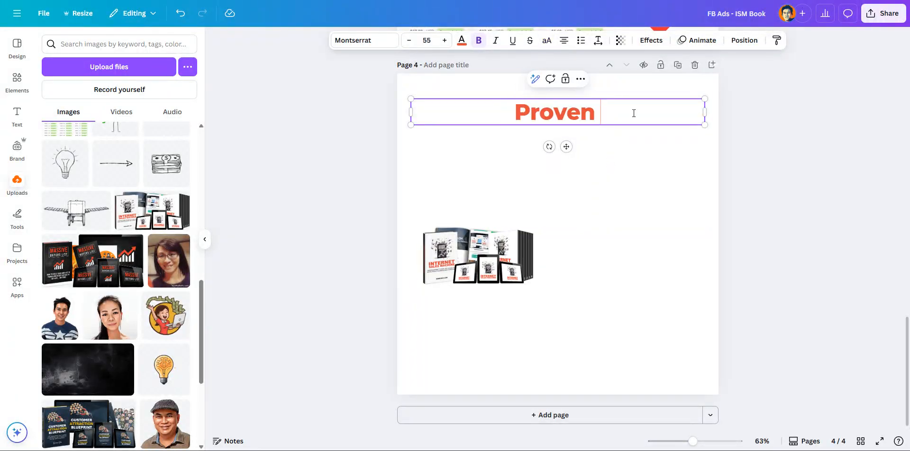
Step: Complete the page 4 headline, in quotation marks, as “Proven Blueprint I Follow To Start, Sell And Scale My Digital Products Business To 7 Figures!”
text(Blueprint )
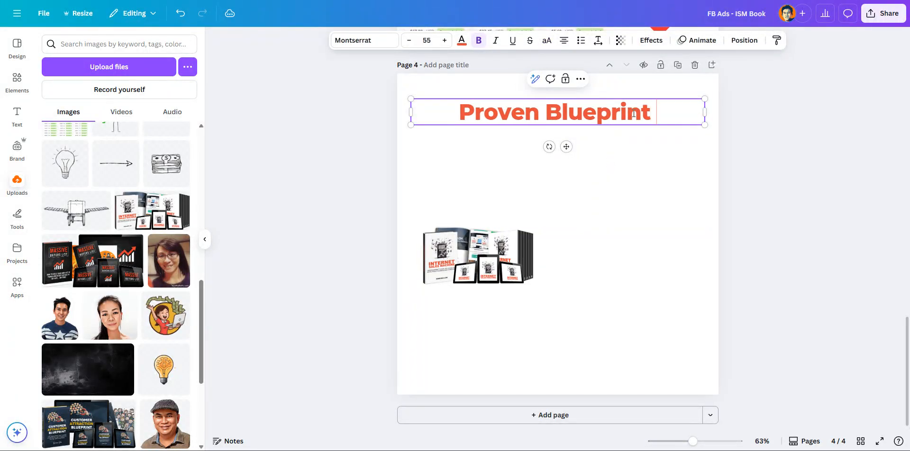
text(I Us)
text(e)
key(BackSpace)
key(BackSpace)
key(BackSpace)
text(Follow)
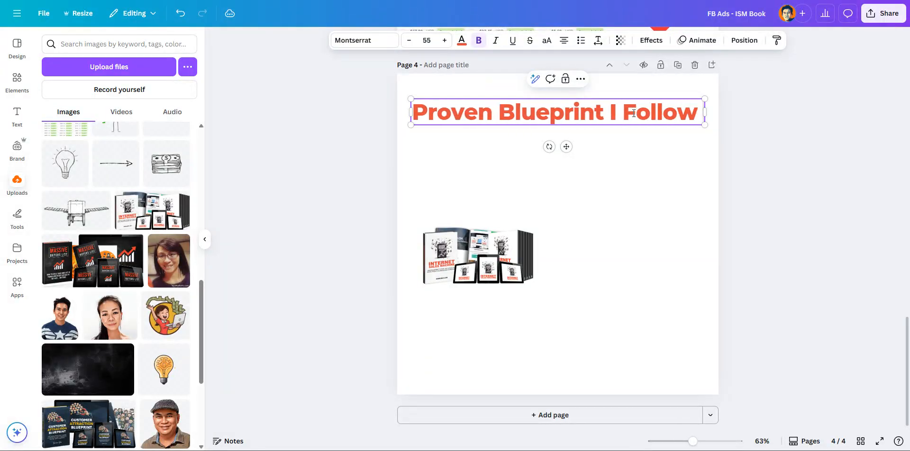
text( To Start)
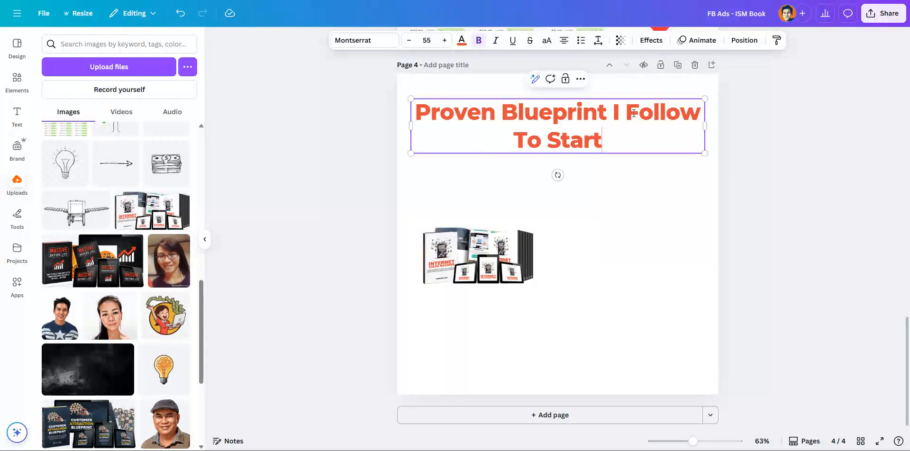
text(, Sell And Scale M)
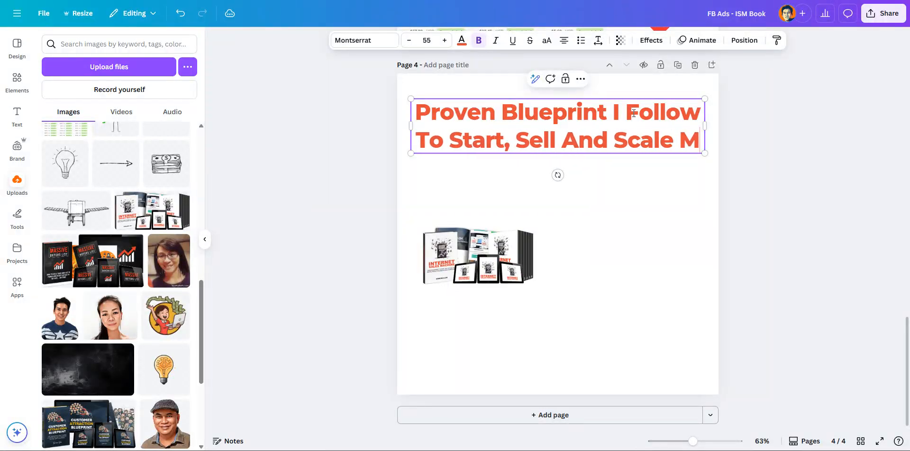
text(y Digital Products)
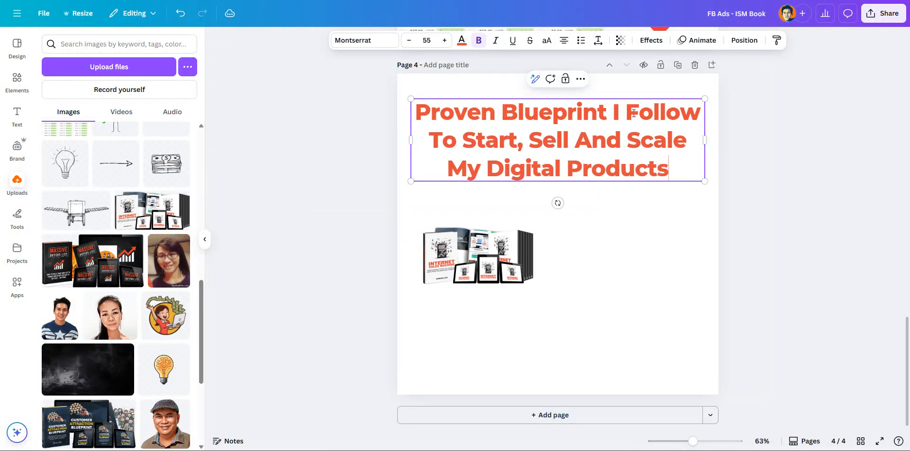
text( Business To 7 Fig)
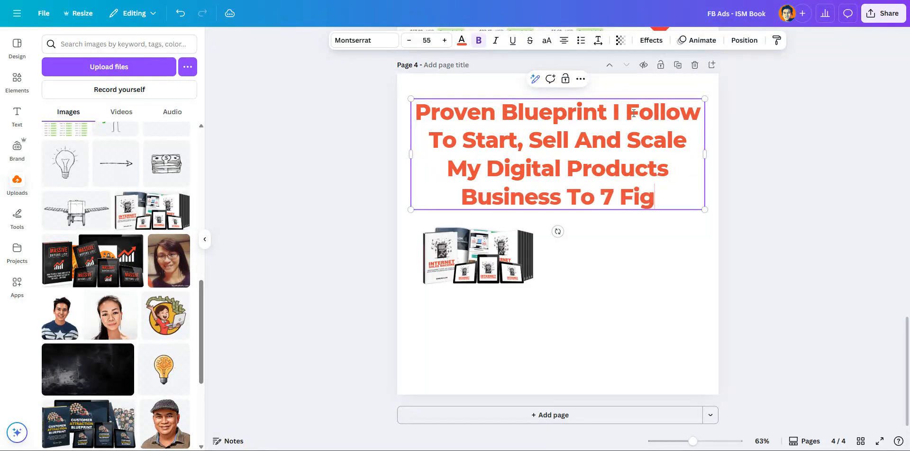
text(ures!")
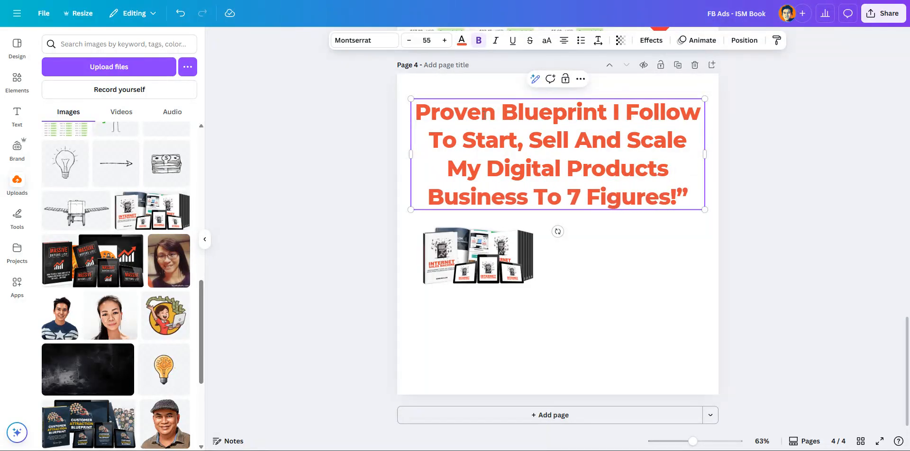
text(")
Step: Set the whole page 4 headline to font size 40 and centre it horizontally, slightly lower on the page
key(ctrl+a)
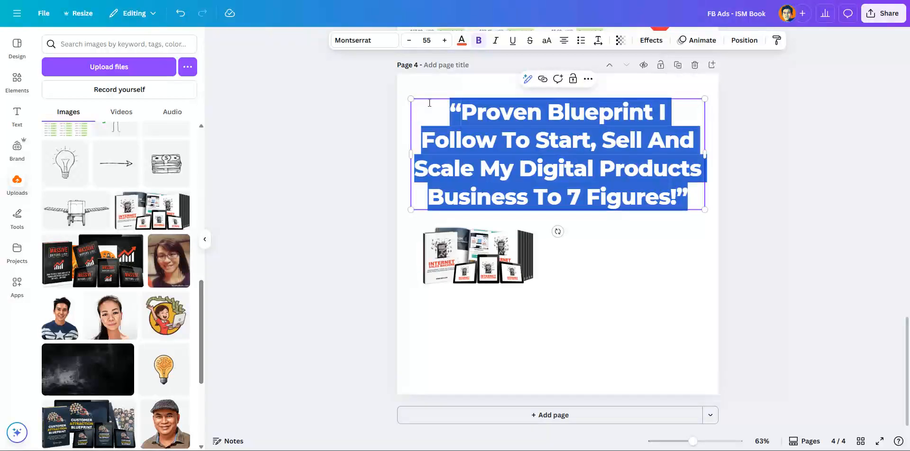
click(410, 42)
click(410, 41)
click(410, 42)
click(410, 42)
click(410, 42)
click(410, 42)
click(410, 42)
click(410, 42)
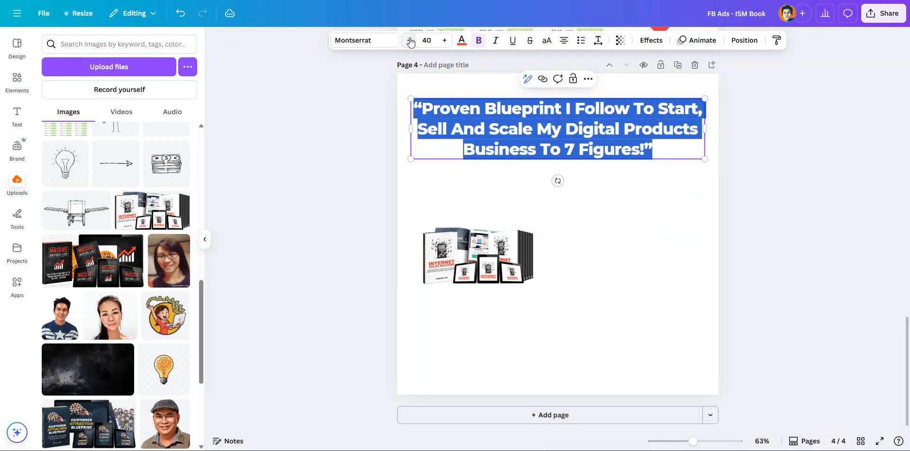
click(690, 158)
drag(609, 135, 609, 137)
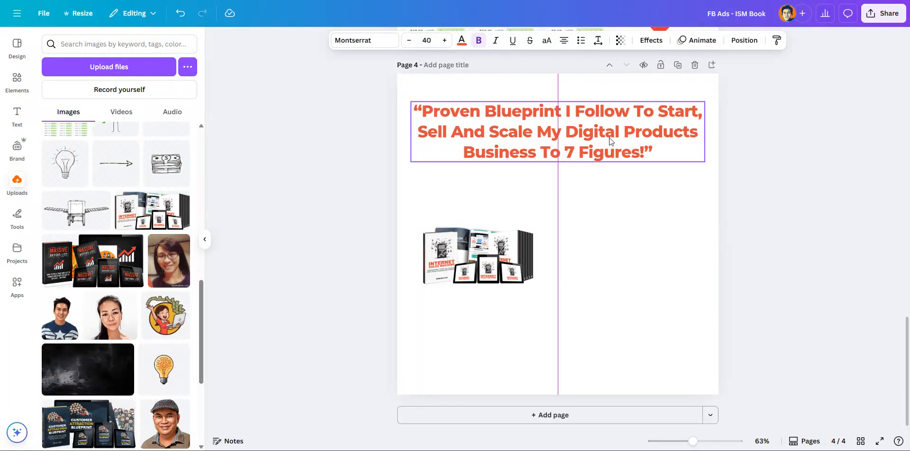
Step: Enlarge the product image on page 4 slightly and move it up beneath the headline, aligned with the headline's left edge
click(451, 247)
drag(424, 225, 410, 219)
drag(469, 238, 470, 210)
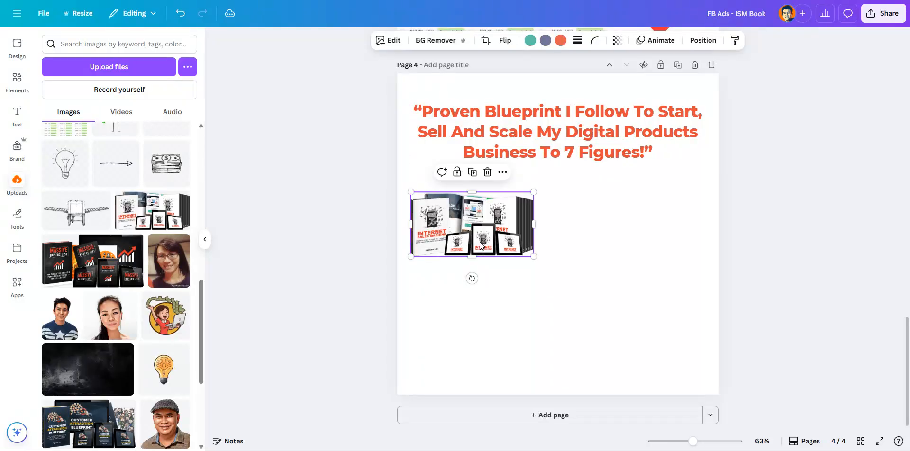
Step: Enlarge the product image on page 4 slightly and nudge both the headline and the image up a little
drag(534, 256, 543, 261)
click(676, 208)
drag(612, 144, 612, 140)
drag(519, 227, 518, 223)
click(605, 222)
click(331, 166)
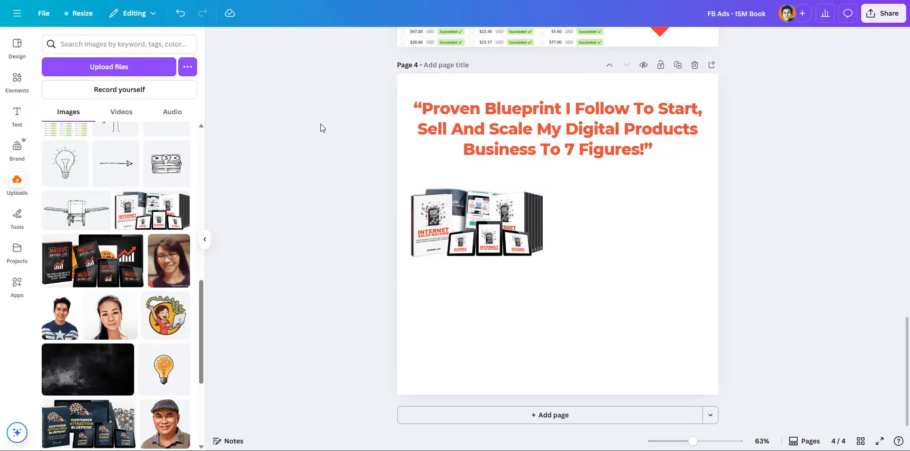
Step: Add a left-aligned, bulleted body text box beside the product image on page 4, sized to stay within the page
click(22, 120)
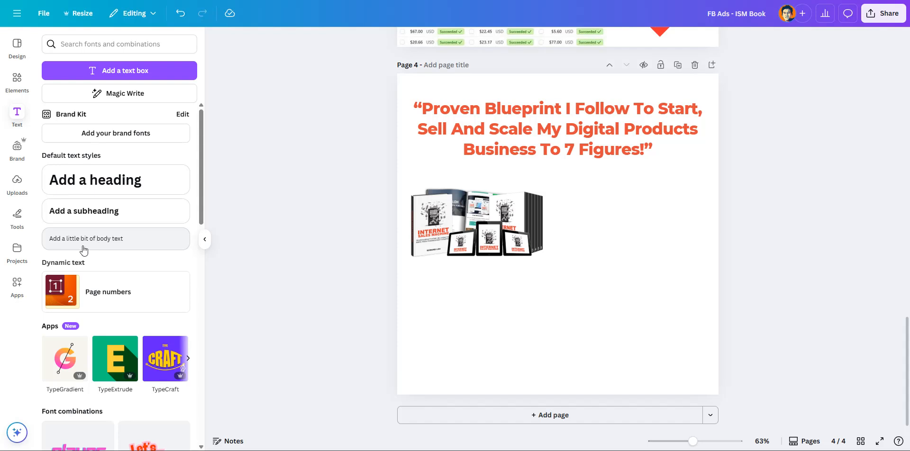
drag(84, 242, 609, 186)
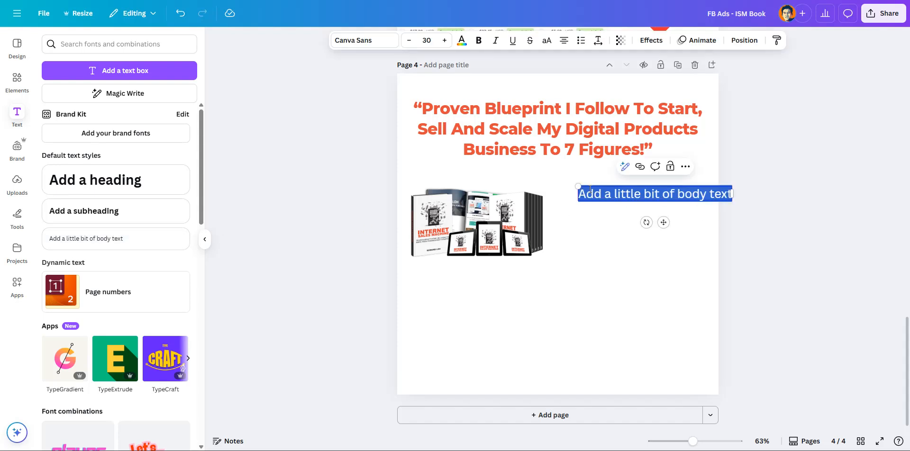
key(Return)
click(581, 41)
key(Escape)
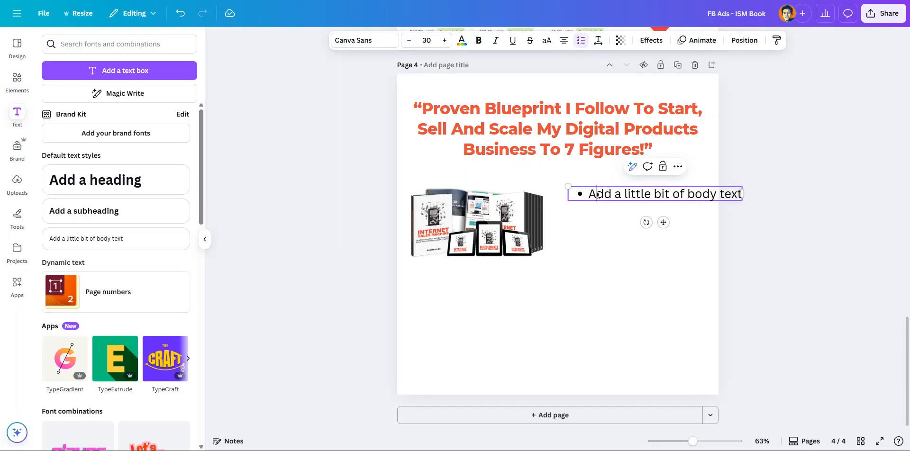
drag(744, 194, 718, 203)
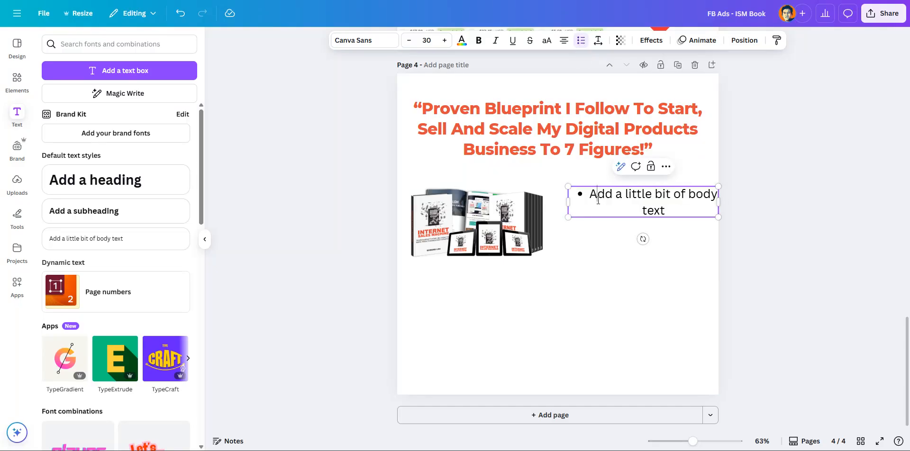
drag(565, 203, 671, 212)
click(563, 43)
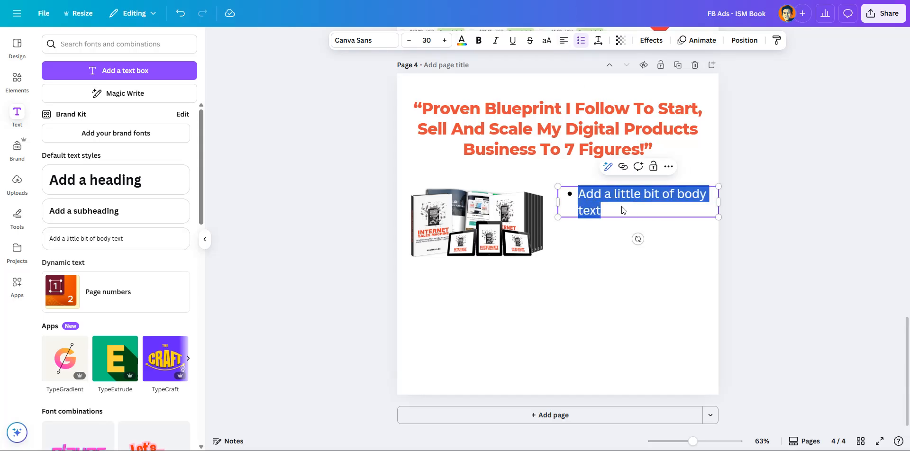
Step: Replace the bullet's text with "a" and set its font to Montserrat Regular
text(a)
key(ctrl+a)
click(350, 40)
text(Monts)
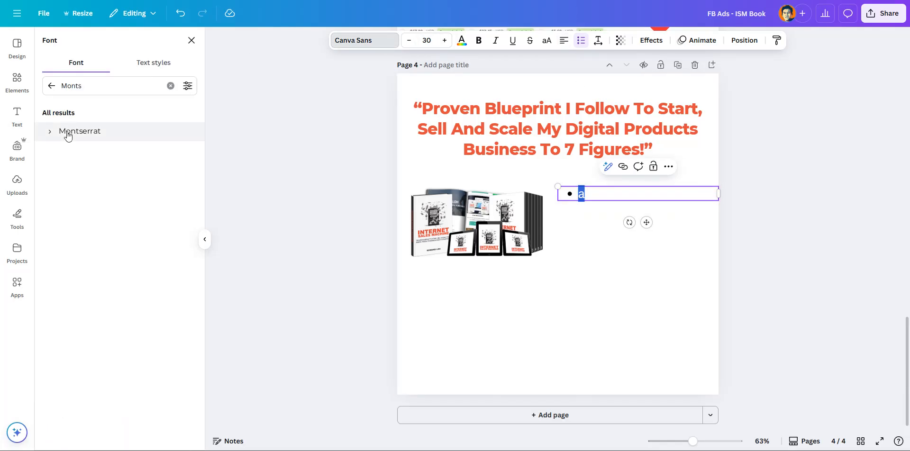
click(77, 130)
click(94, 208)
Step: Add four more placeholder bullets reading "a" and put an unbulleted blank line between all five bullets
click(594, 188)
text(a a a a)
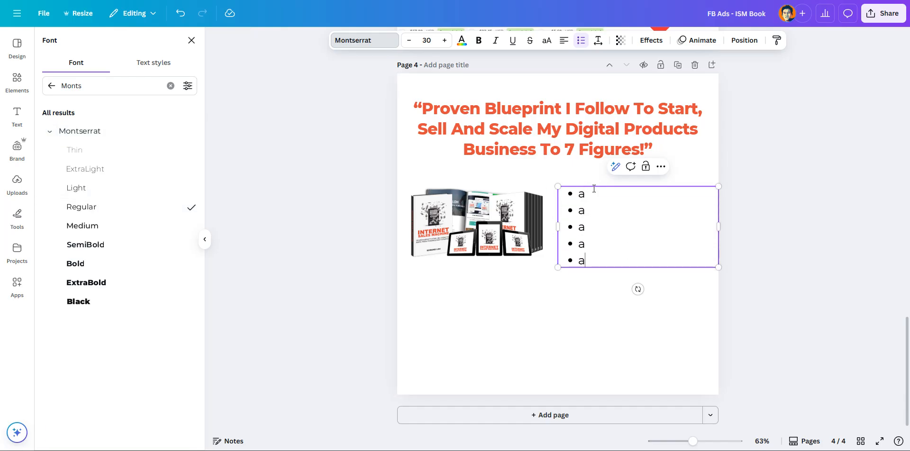
key(Up)
key(Return)
key(Return)
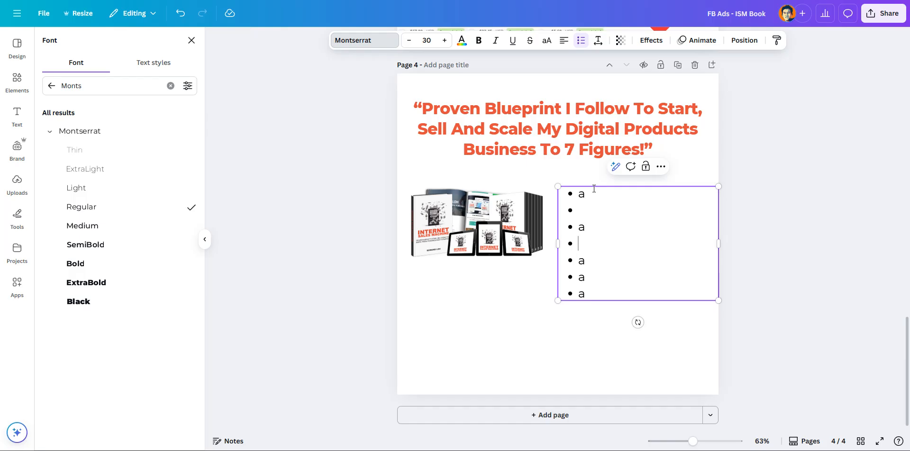
key(Return)
key(Down)
key(Return)
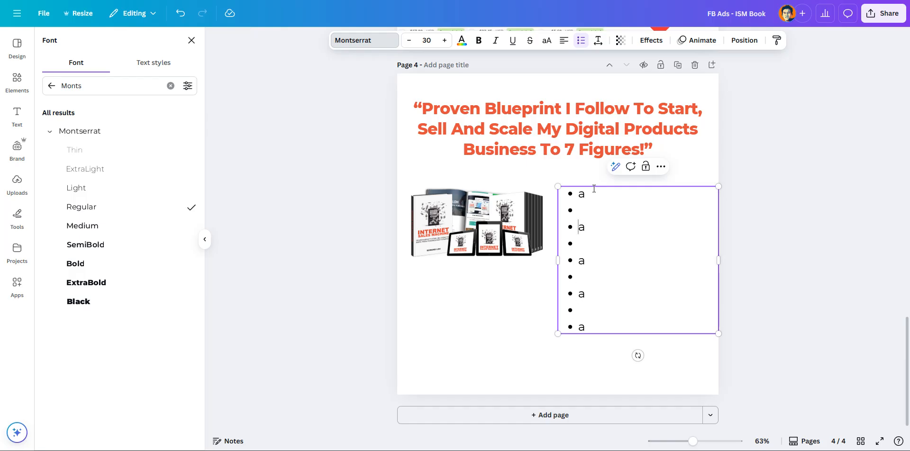
key(BackSpace)
key(Down)
key(Down)
key(BackSpace)
Step: Open internetsalesmachine.com in a new browser tab
double_click(594, 188)
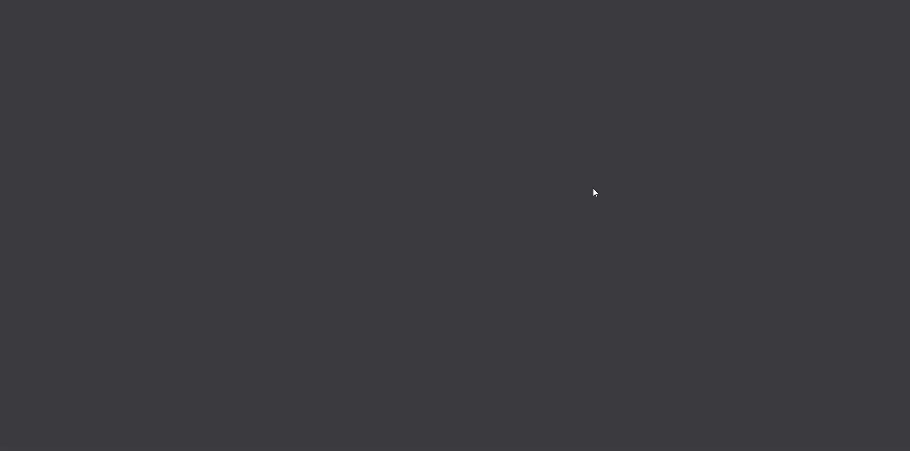
text(internetsalesmac)
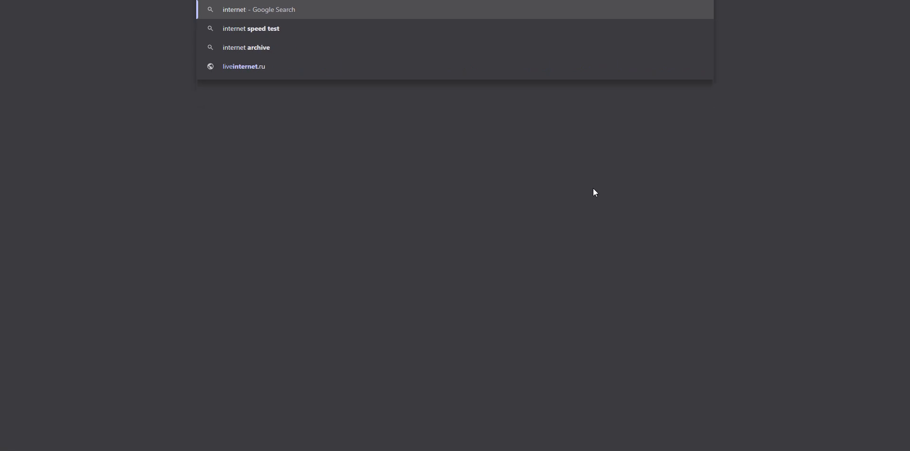
text(hine.com)
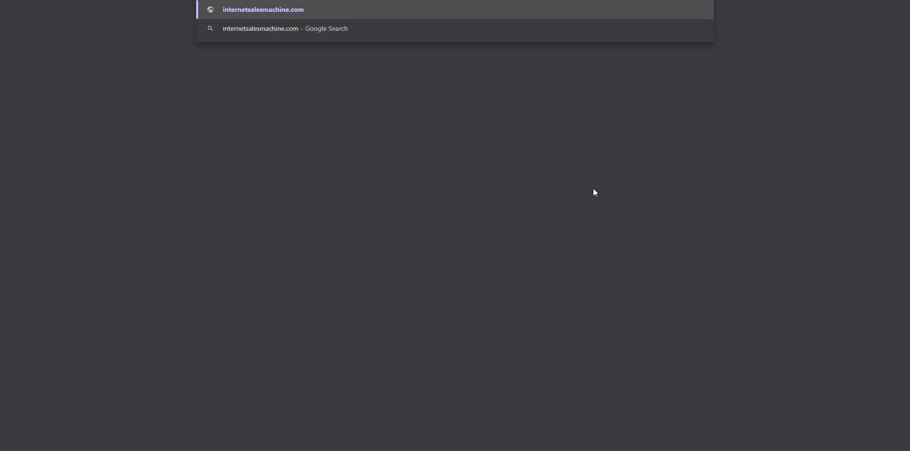
key(Return)
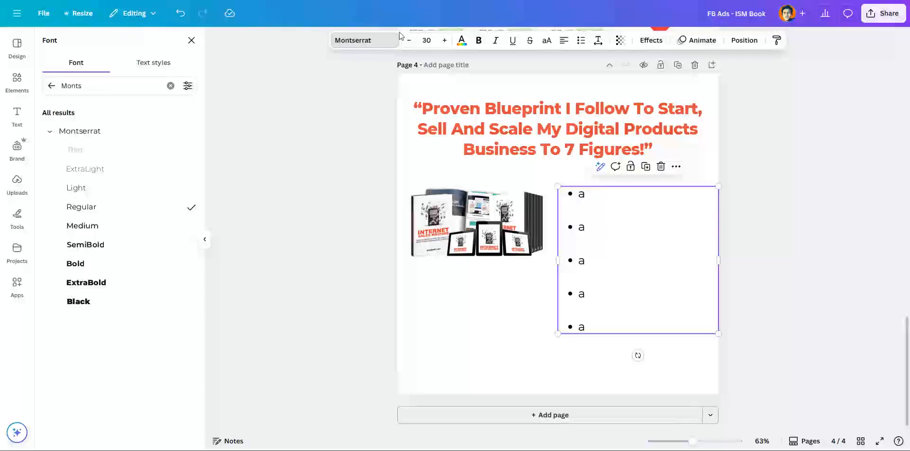
scroll(545, 153, up, 3)
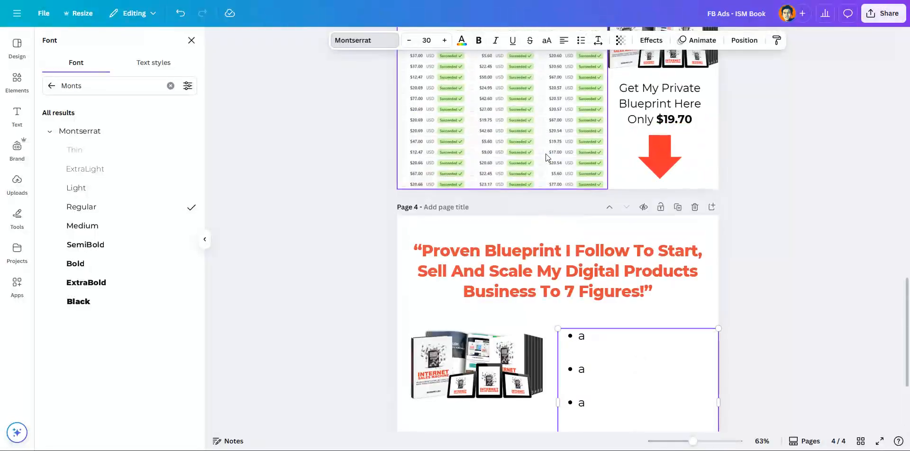
scroll(545, 154, down, 2)
scroll(608, 258, down, 1)
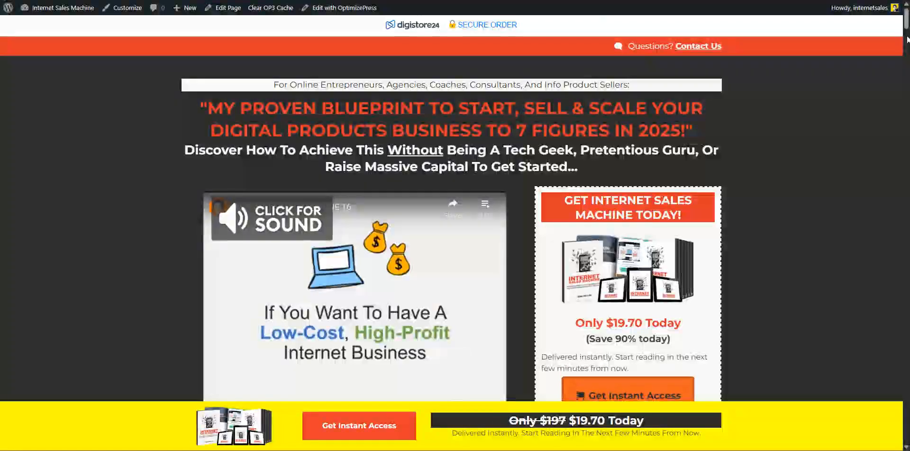
Step: Look through the sales page's bonuses and "What You'll Discover" list for wording suitable for the ad's bullets
drag(907, 21, 906, 57)
scroll(586, 177, up, 1)
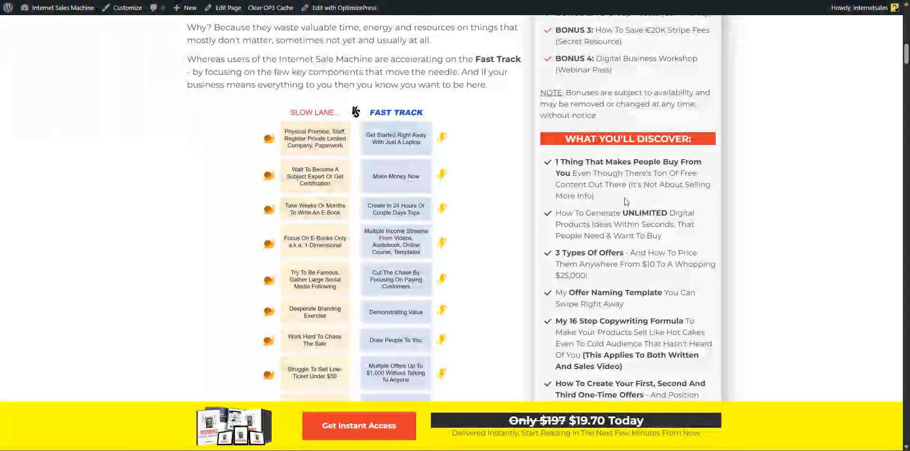
scroll(624, 194, down, 2)
scroll(624, 195, down, 4)
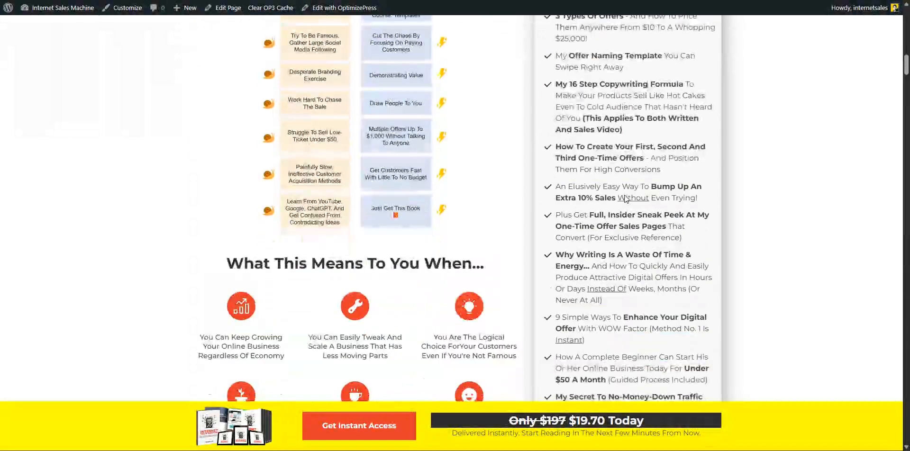
scroll(625, 195, down, 8)
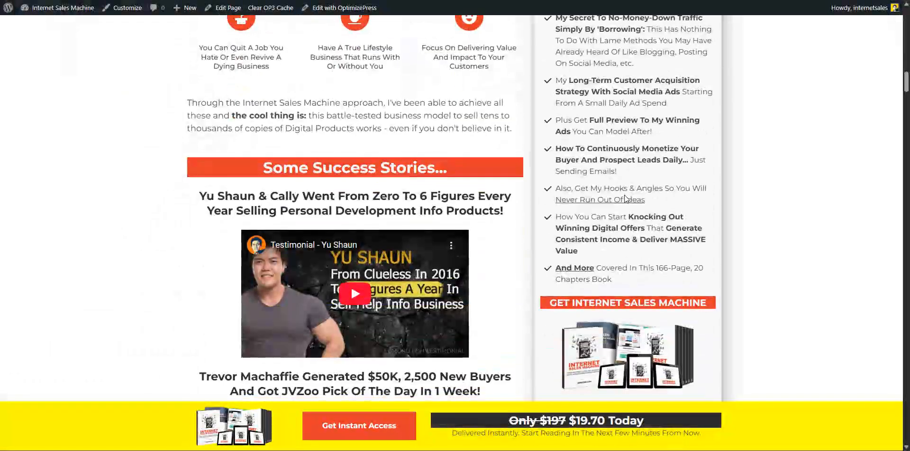
scroll(624, 194, up, 15)
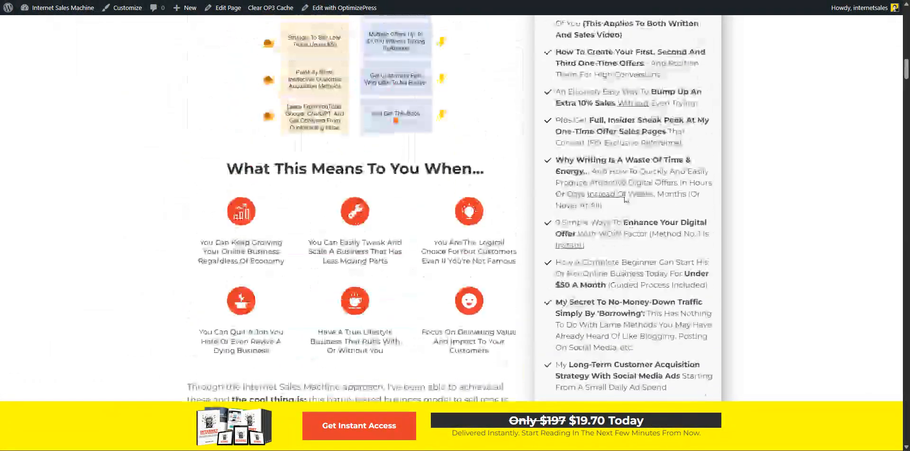
scroll(624, 195, up, 8)
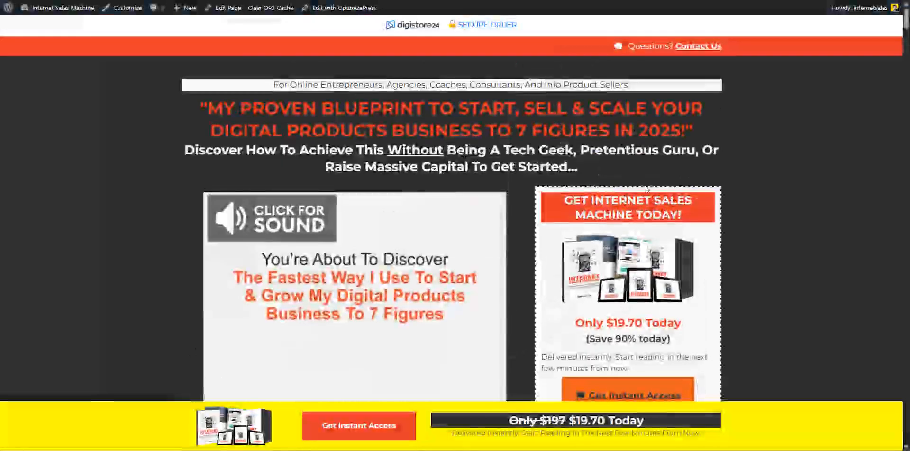
Step: Copy the list under "Here's Everything Included" near the end of the sales page, from the PDF book through Bonus 4
drag(906, 20, 906, 390)
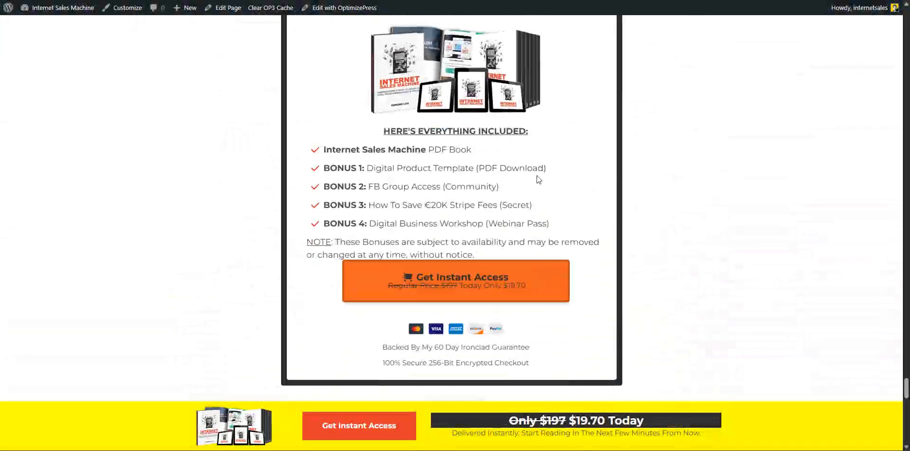
drag(324, 149, 550, 224)
right_click(410, 191)
click(412, 203)
Step: Switch back to Canva and replace the placeholder bullets on page 4 with the copied list
key(ctrl+Tab)
click(581, 227)
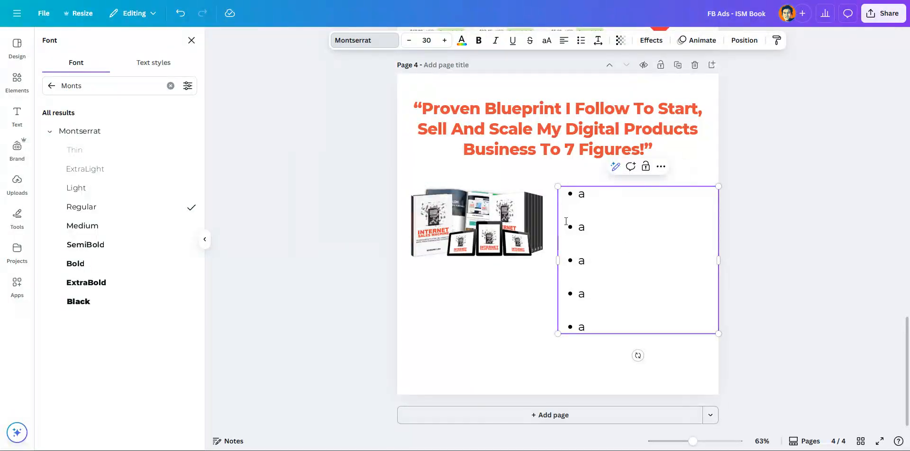
key(ctrl+a)
key(ctrl+v)
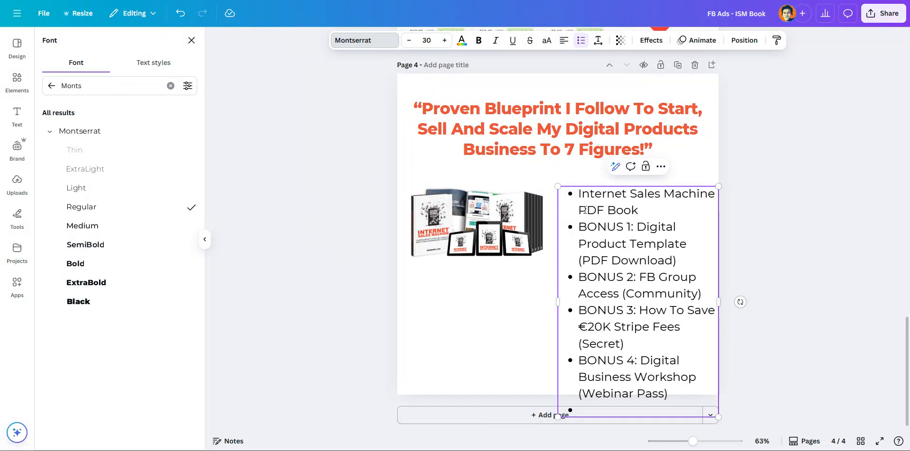
Step: Reduce the whole pasted bullet list on page 4 to font size 24
key(ctrl+a)
click(408, 41)
click(407, 41)
click(408, 41)
click(408, 41)
click(408, 40)
click(408, 41)
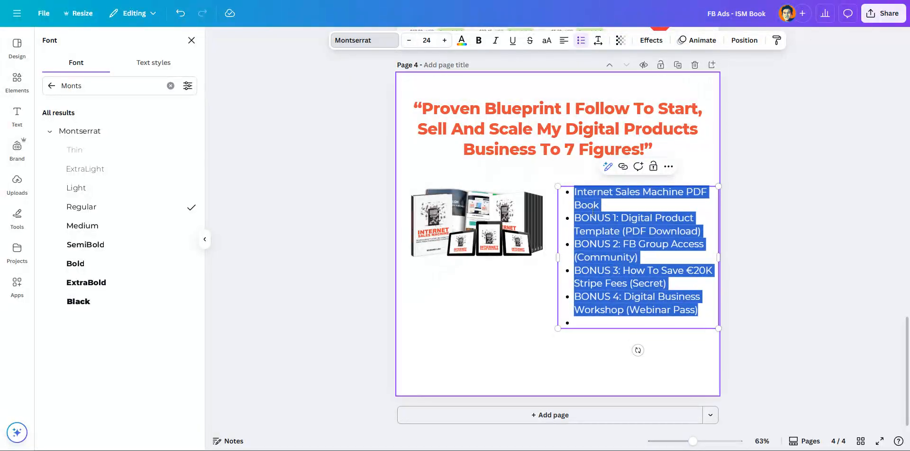
Step: Bold "Internet Sales Machine" and the labels "BONUS 1:" through "BONUS 4:" in the bullet list
click(609, 194)
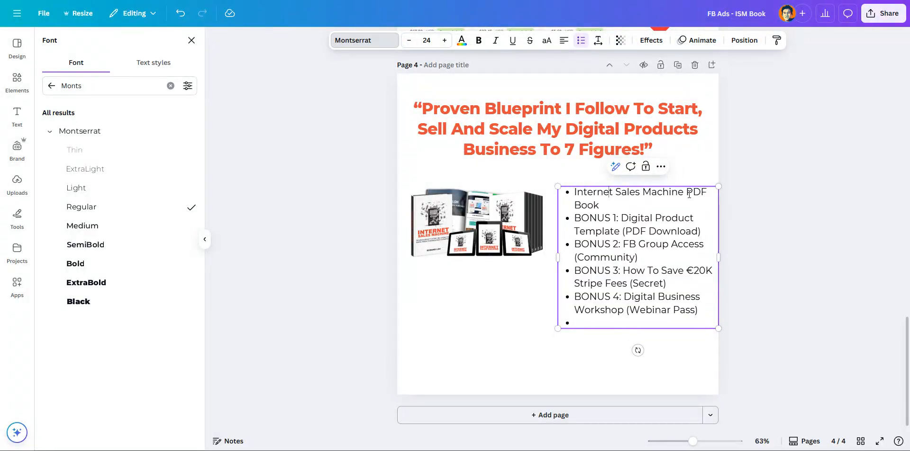
drag(689, 194, 574, 192)
key(ctrl+b)
drag(619, 218, 582, 217)
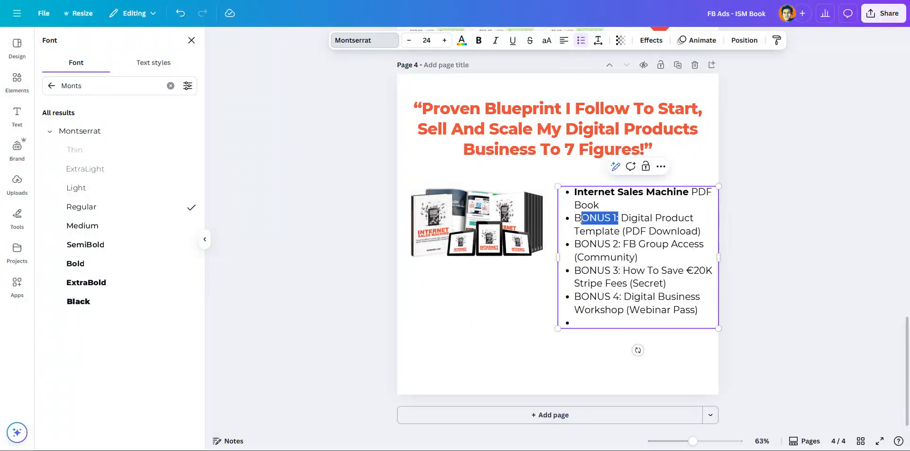
key(ctrl+b)
drag(621, 244, 573, 244)
key(ctrl+b)
drag(621, 270, 570, 273)
key(ctrl+b)
drag(623, 296, 572, 296)
key(ctrl+b)
Step: Insert a blank line between each of the five list items and remove the empty bullet at the end
click(625, 203)
key(Return)
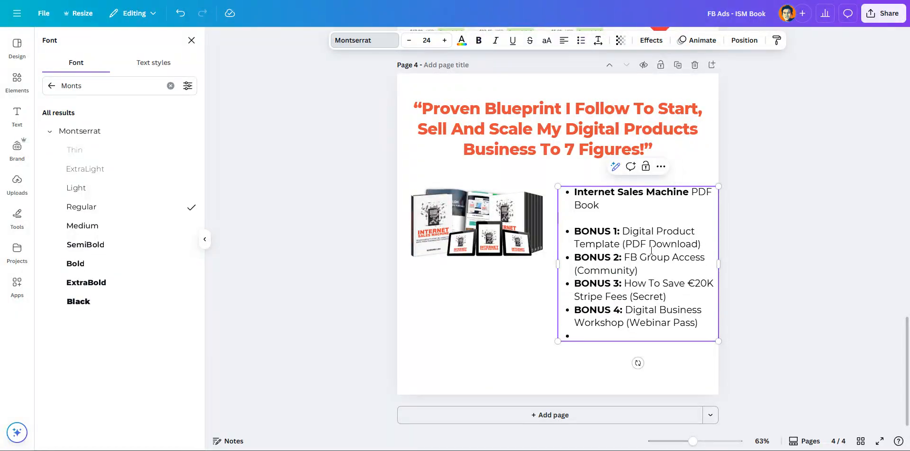
click(703, 246)
key(Return)
click(664, 280)
key(Return)
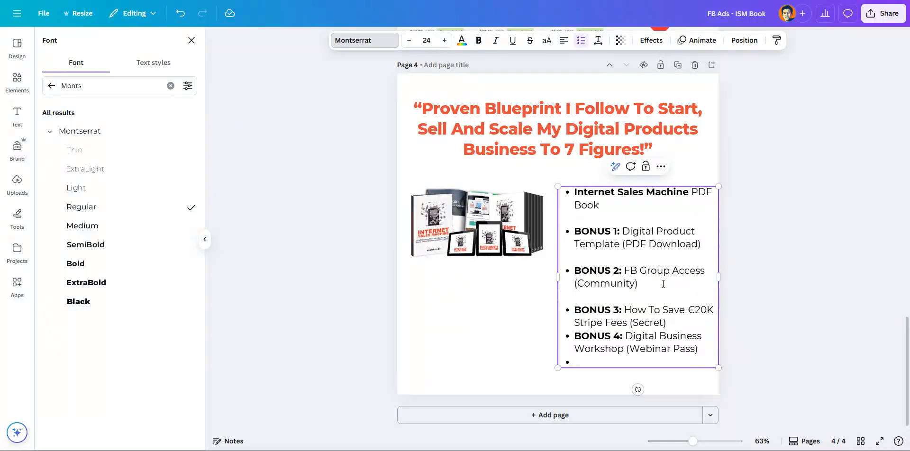
key(Return)
key(BackSpace)
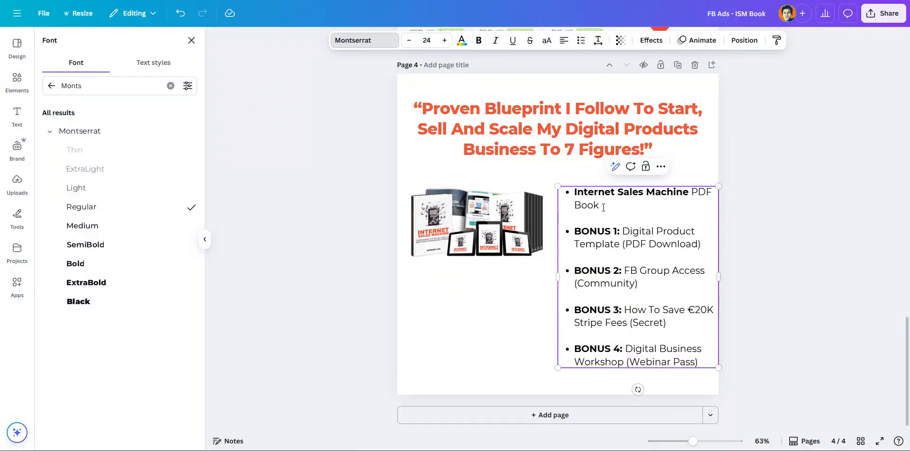
Step: Set the entire bullet list to font size 20 and nudge its text box down very slightly
key(ctrl+a)
click(408, 41)
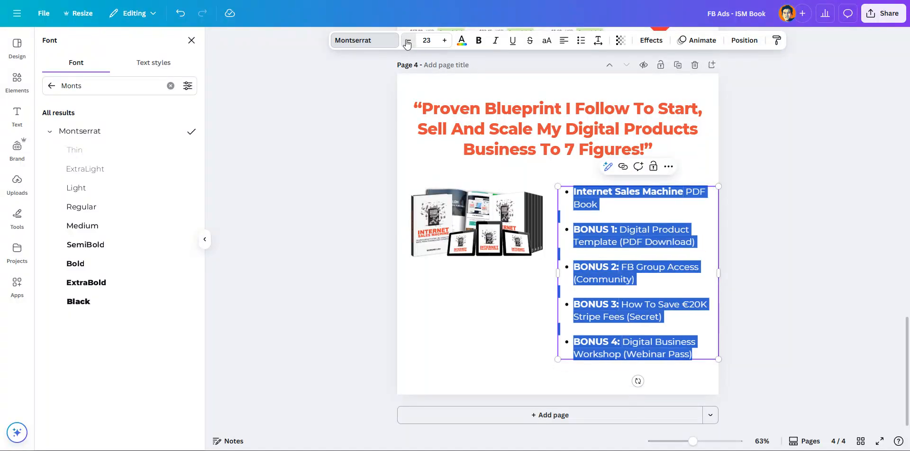
click(408, 41)
click(408, 41)
click(408, 41)
click(359, 184)
drag(649, 207, 650, 207)
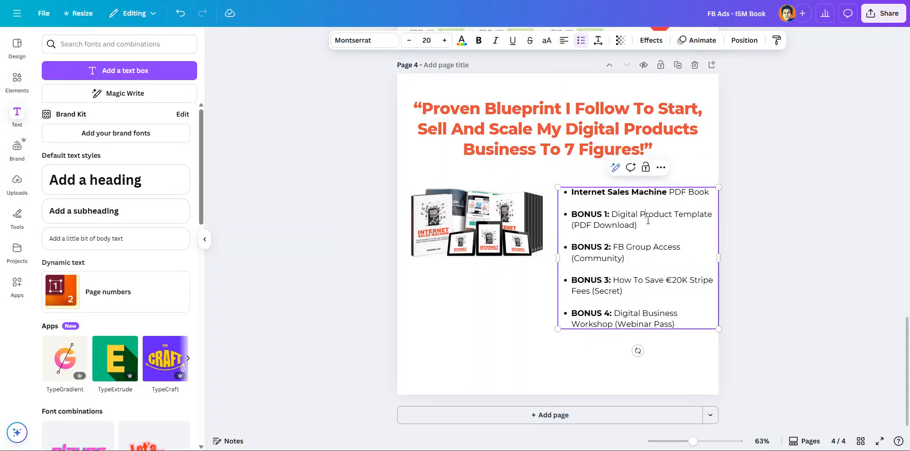
Step: Shorten the bonuses by removing "(PDF Download)" and "(Secret)", changing Bonus 2 to "FB Group Community" and cutting "(Webinar" from Bonus 4
drag(599, 227, 573, 226)
key(BackSpace)
drag(620, 252, 570, 246)
key(BackSpace)
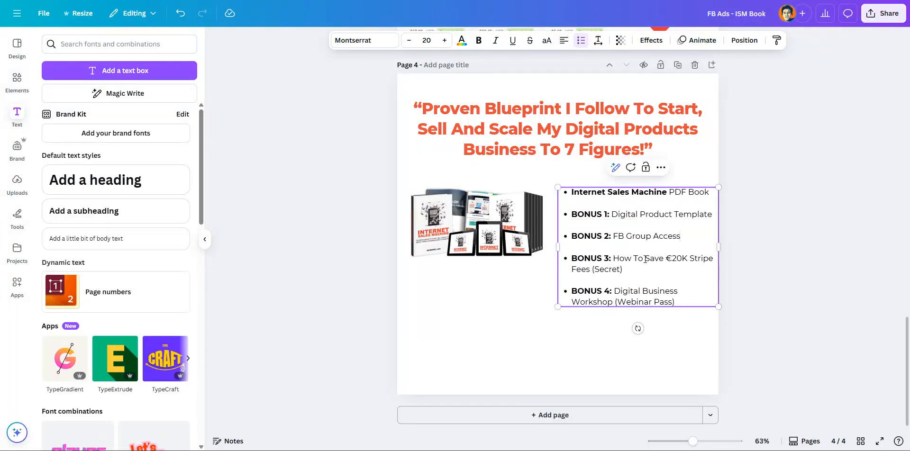
drag(653, 238, 683, 236)
text(C)
key(BackSpace)
drag(627, 303, 657, 302)
key(BackSpace)
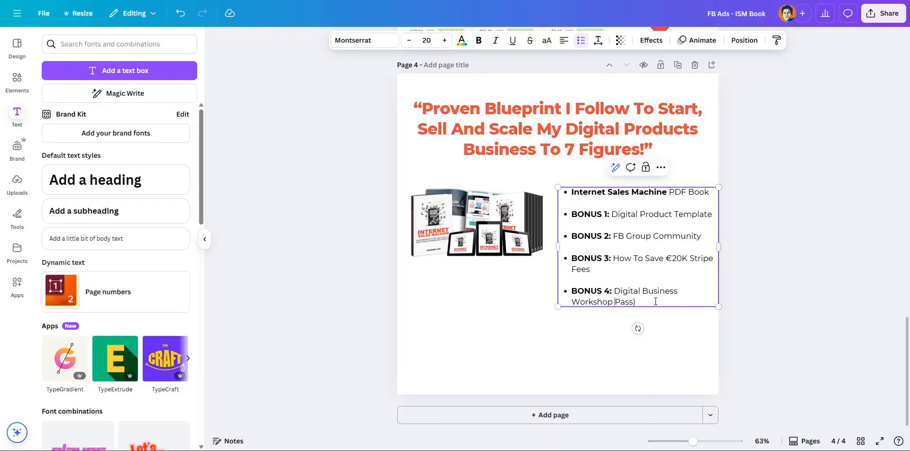
Step: Set the entire bullet list to font size 22 and widen its text box leftward to the product image's edge
key(ctrl+a)
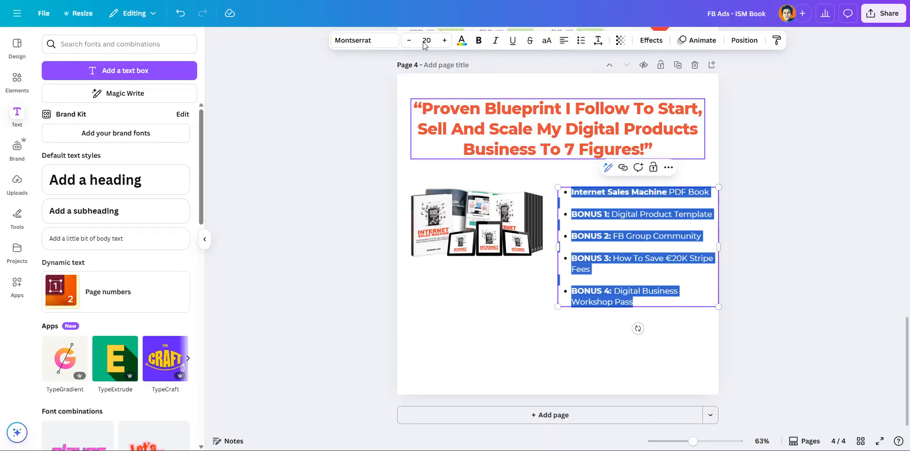
click(443, 48)
click(442, 48)
click(442, 48)
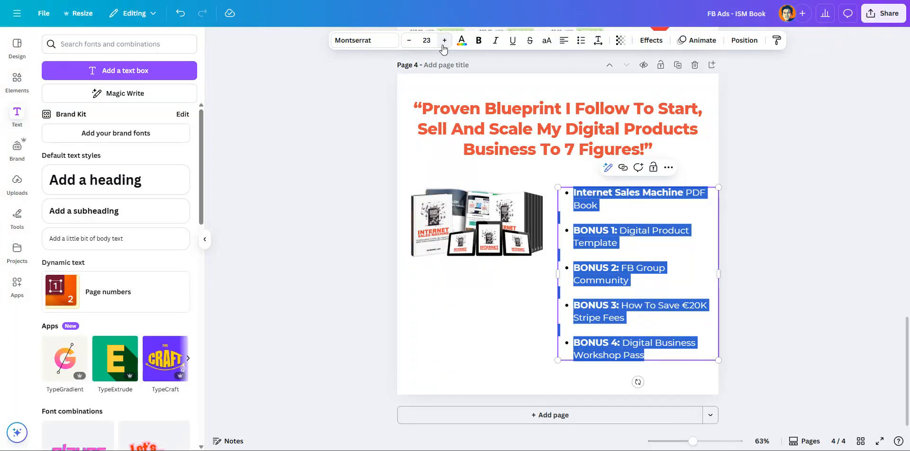
click(408, 41)
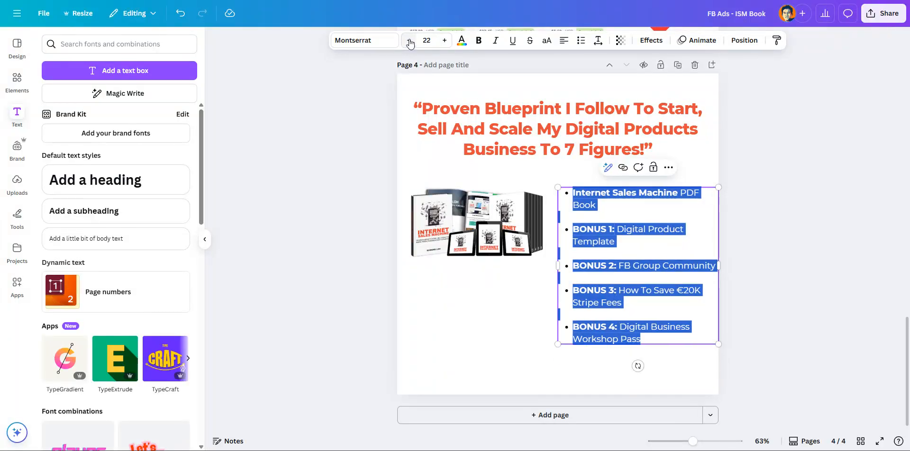
click(489, 238)
click(566, 229)
drag(557, 261, 546, 264)
Step: Set the bullet list's line spacing to 1.3 and its letter spacing to -10
click(605, 242)
key(ctrl+a)
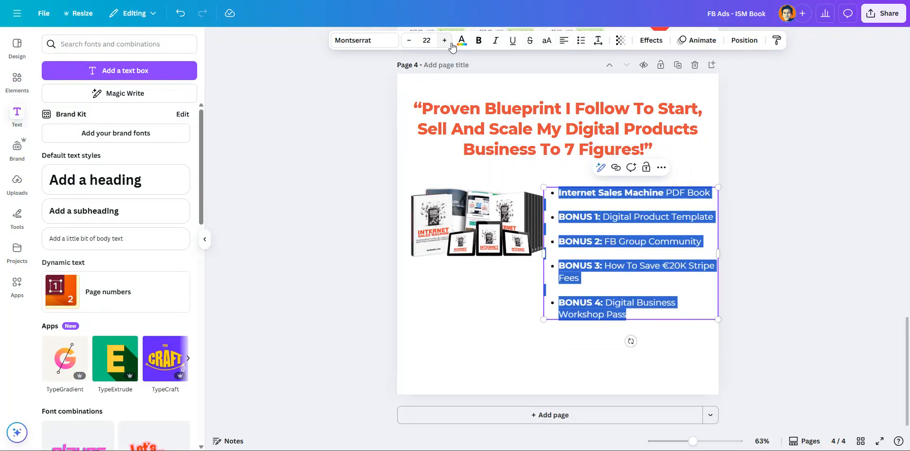
click(597, 41)
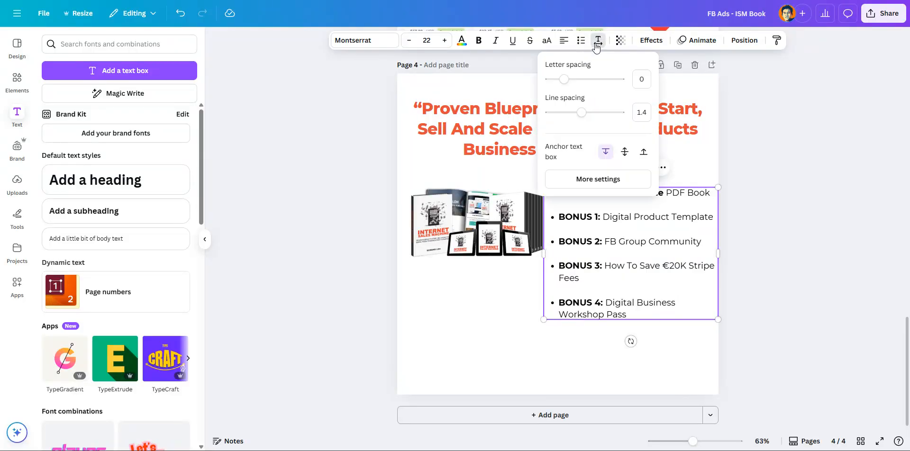
click(643, 113)
text(1.3)
key(Return)
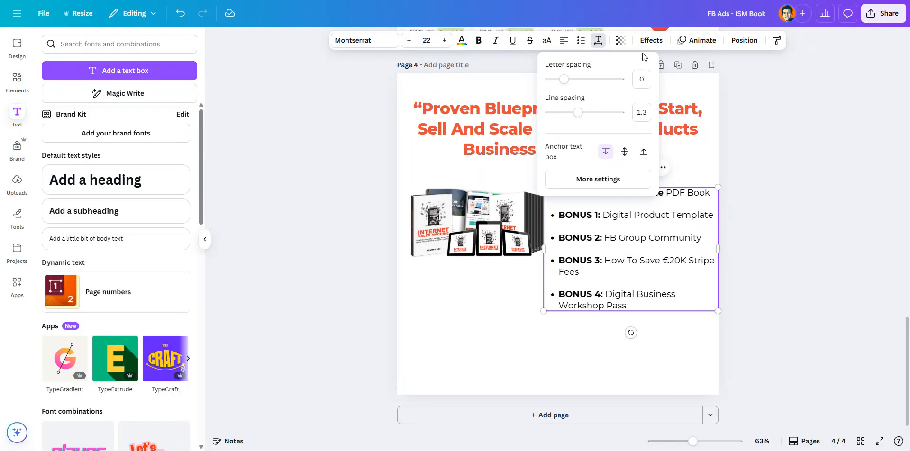
text(-10)
key(Return)
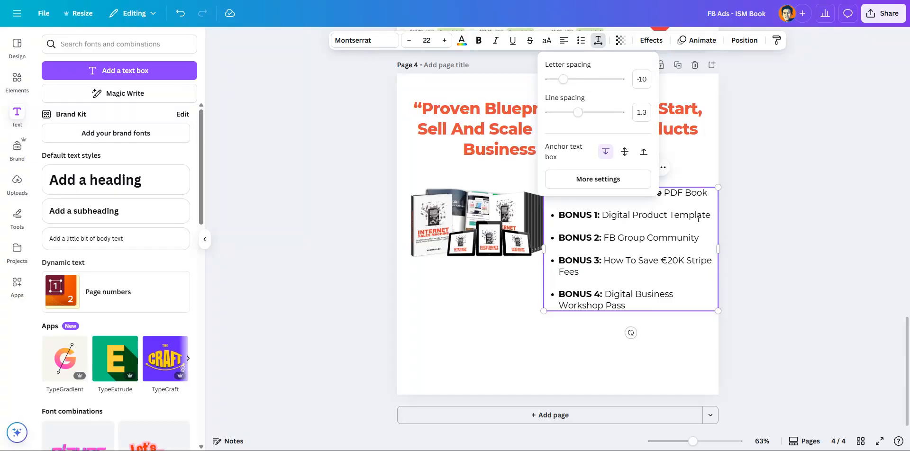
click(699, 219)
click(754, 237)
Step: Increase the font size of the entire bullet list to 24
click(621, 246)
key(ctrl+a)
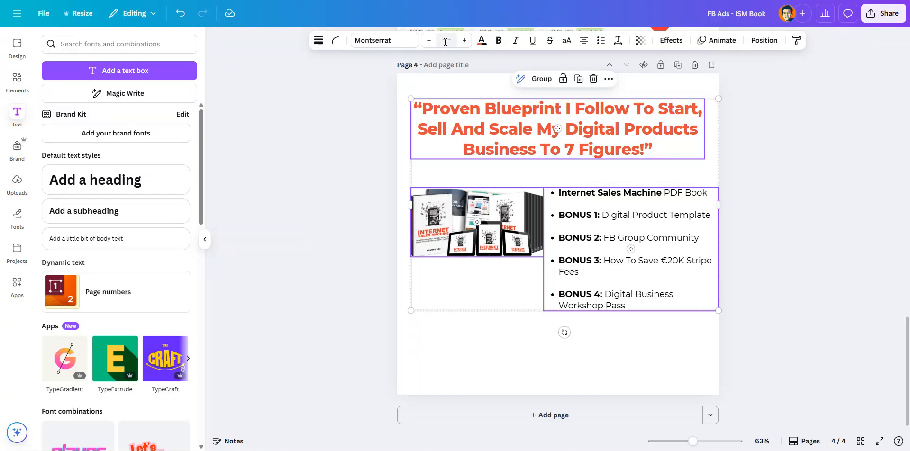
click(613, 235)
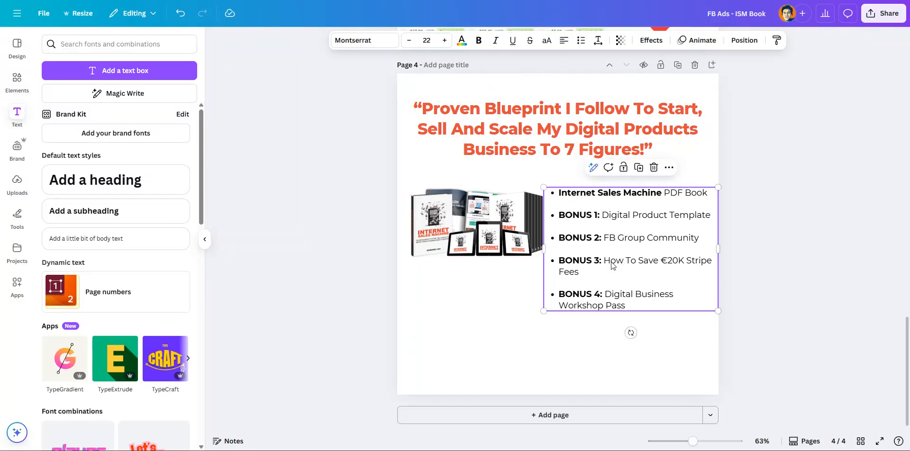
click(607, 252)
key(ctrl+a)
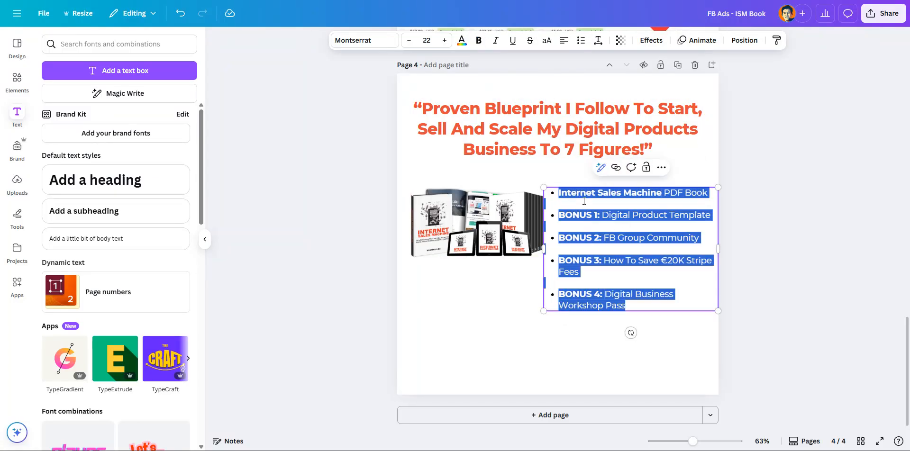
click(445, 41)
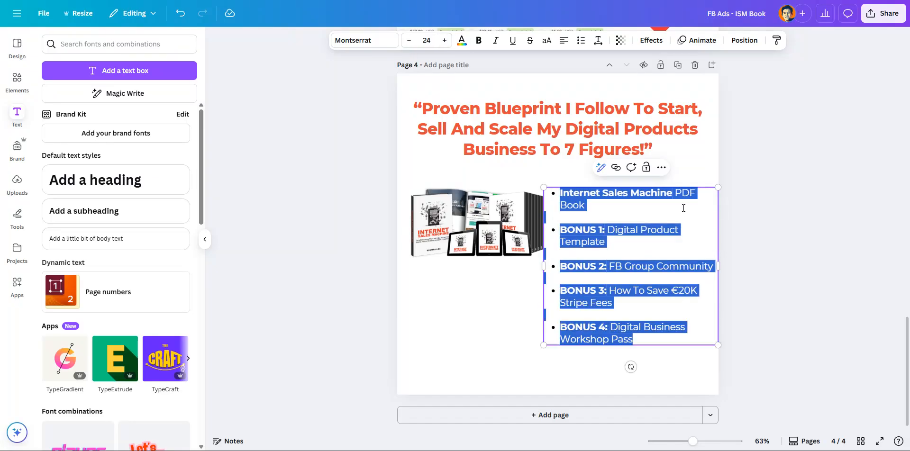
Step: Remove the word "PDF" from the first bullet so it reads "Internet Sales Machine Book"
click(673, 197)
drag(674, 192, 698, 193)
key(BackSpace)
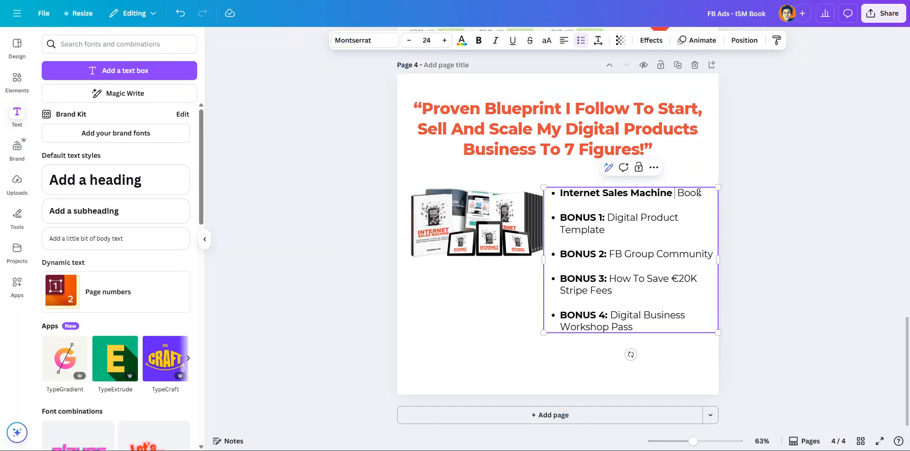
click(755, 211)
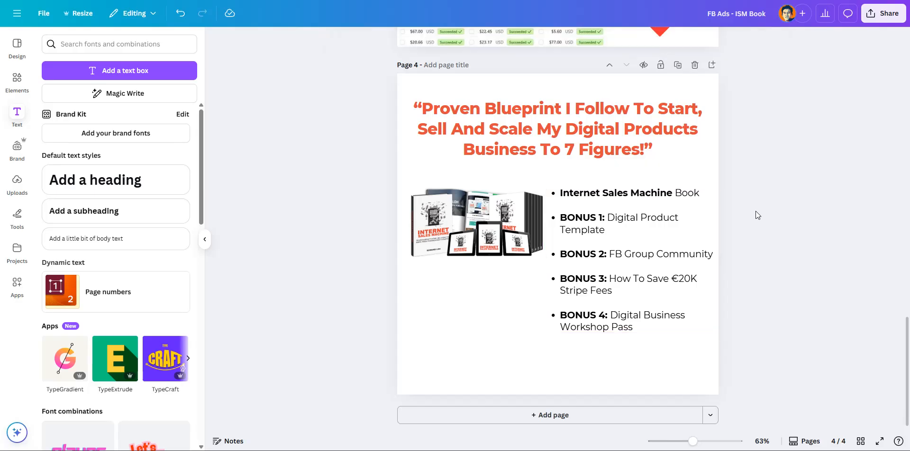
click(616, 230)
click(746, 236)
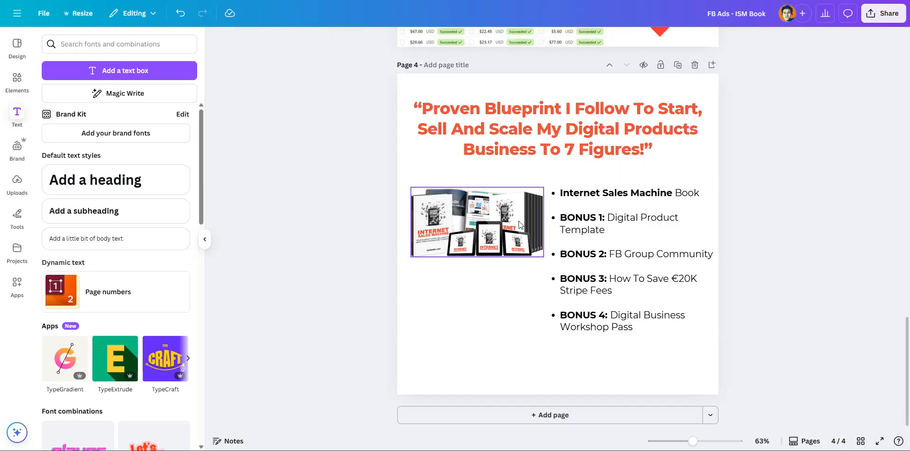
click(537, 140)
click(516, 201)
click(622, 215)
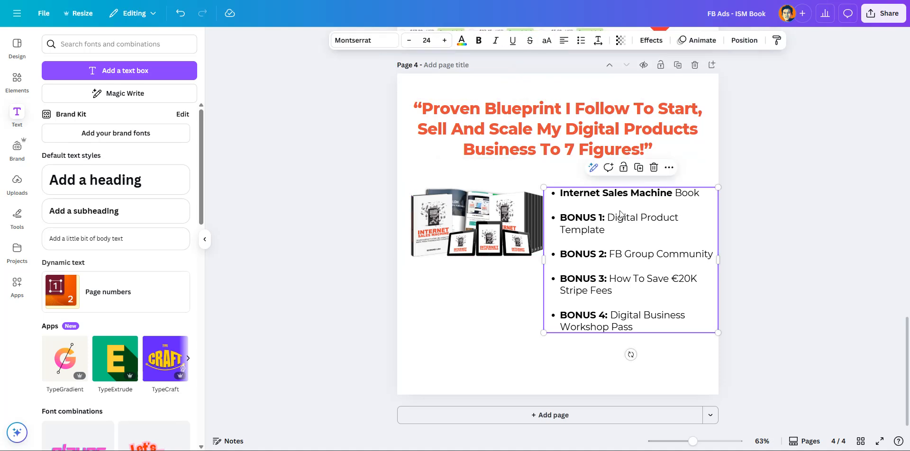
click(494, 218)
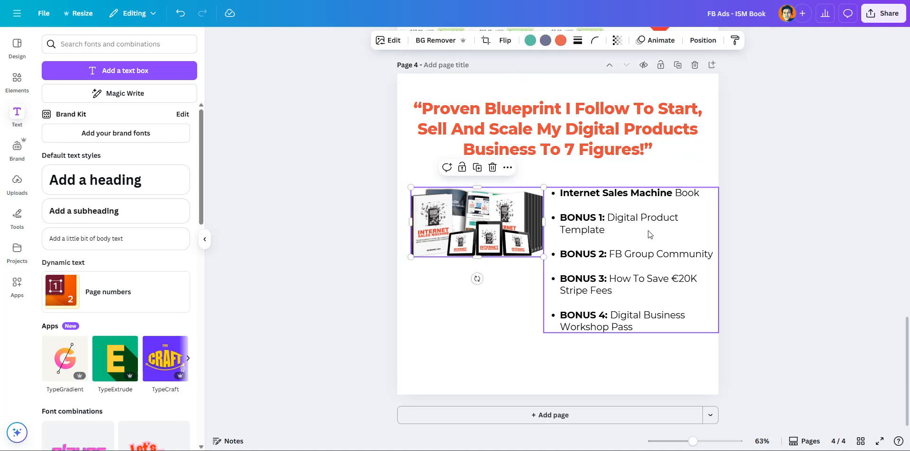
click(585, 217)
click(486, 317)
click(493, 226)
click(597, 226)
click(512, 218)
click(474, 311)
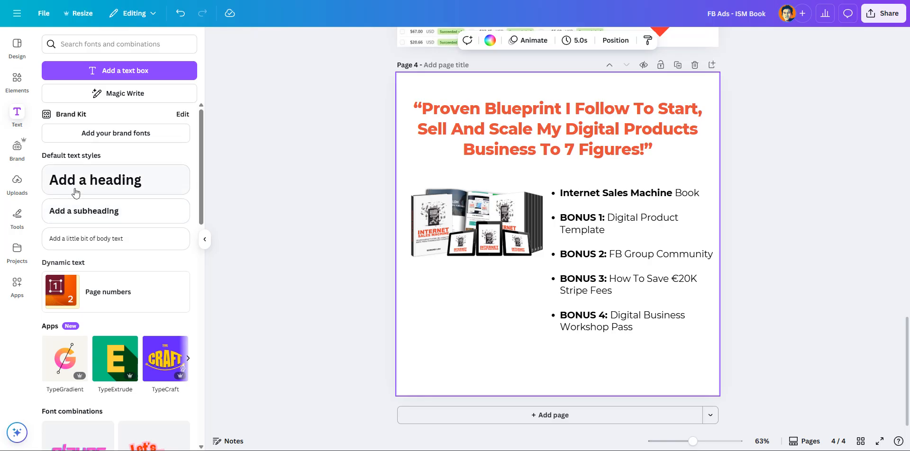
Step: Add a subheading below the product image with three lines: "Get Instant Access", "Regular Price $197" and "Today Only $19.70"
drag(93, 212, 461, 299)
text(Get)
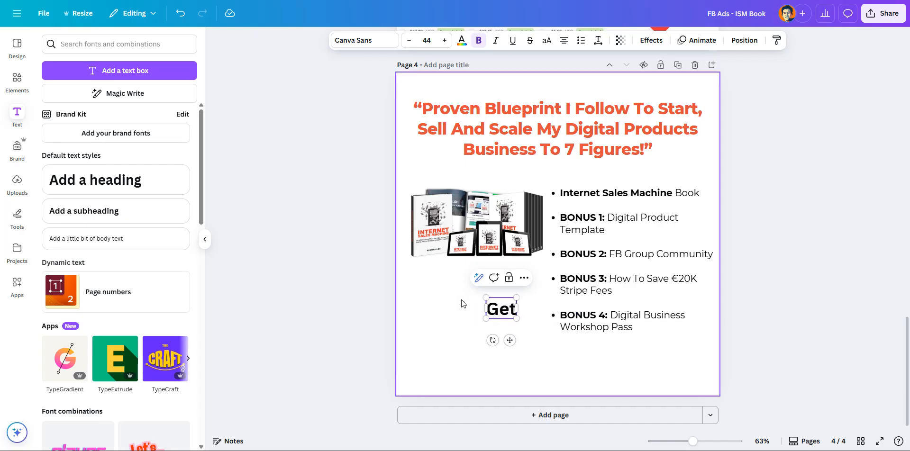
text( Instant Access)
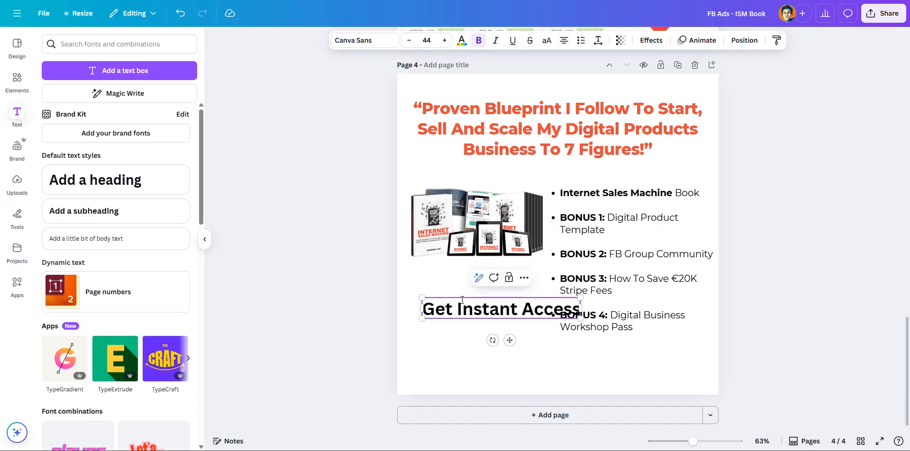
key(Return)
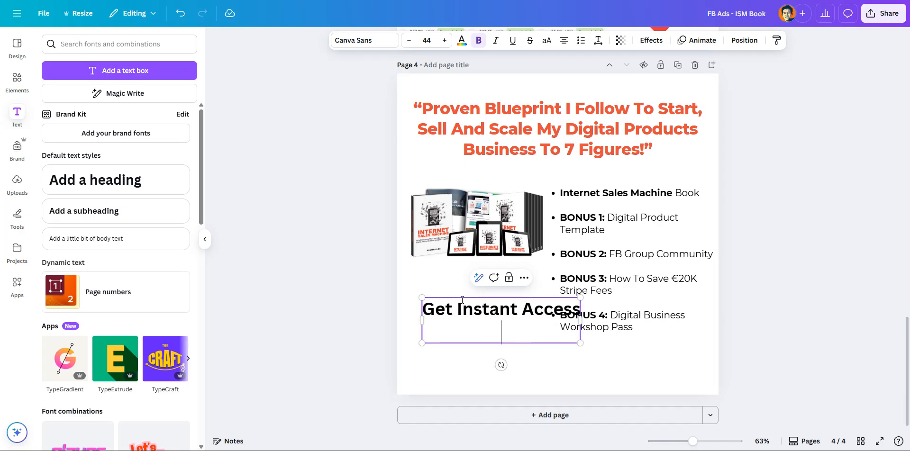
text(Regular Price $197)
key(Return)
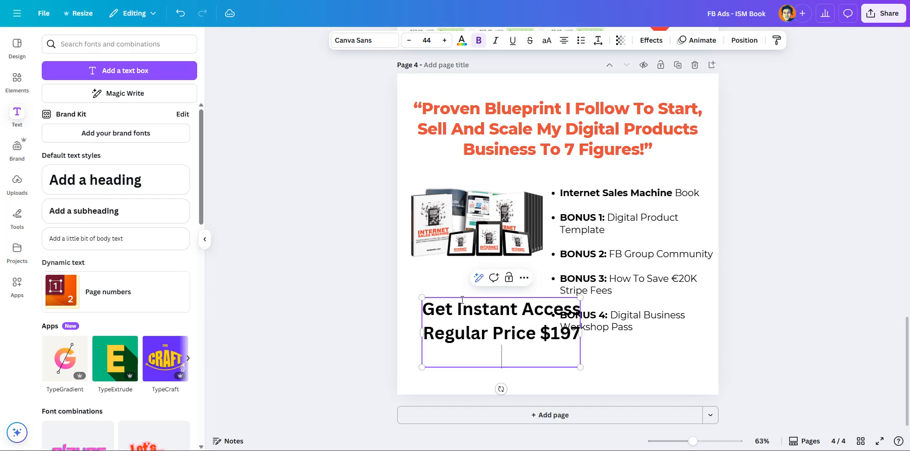
text(Today Only)
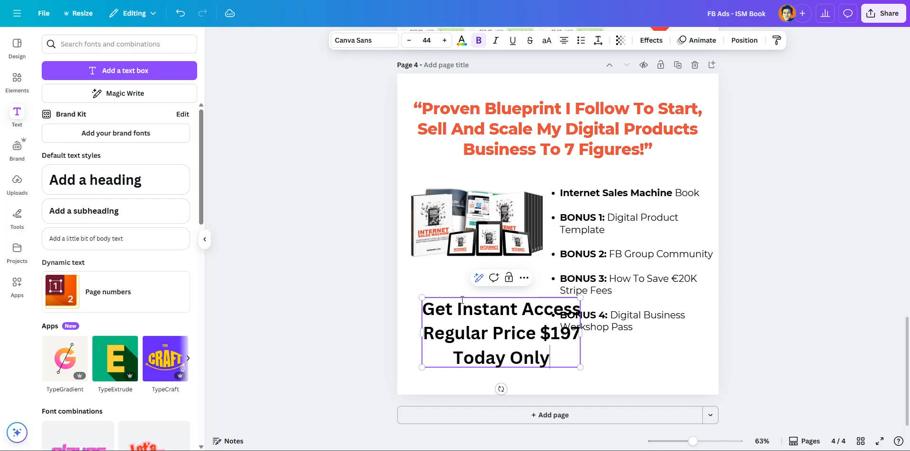
text( $19.70)
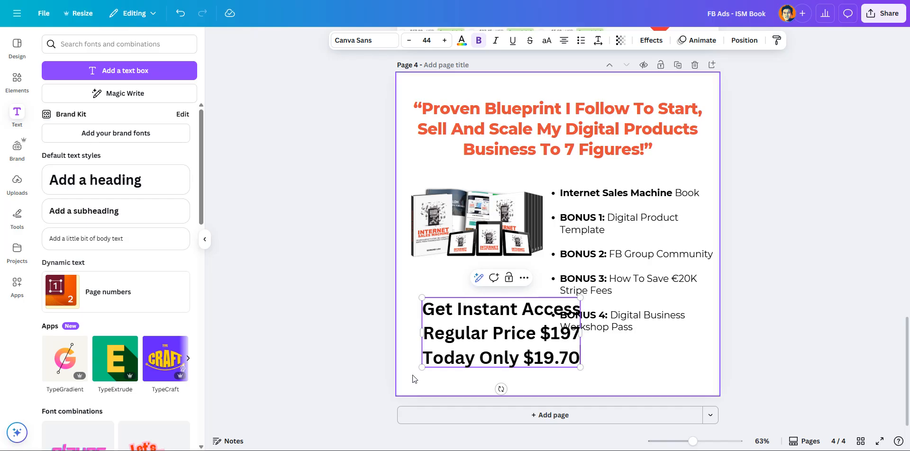
Step: Strike through the "Regular Price $197" line and set the whole offer text in Montserrat SemiBold
drag(428, 333, 578, 333)
click(530, 40)
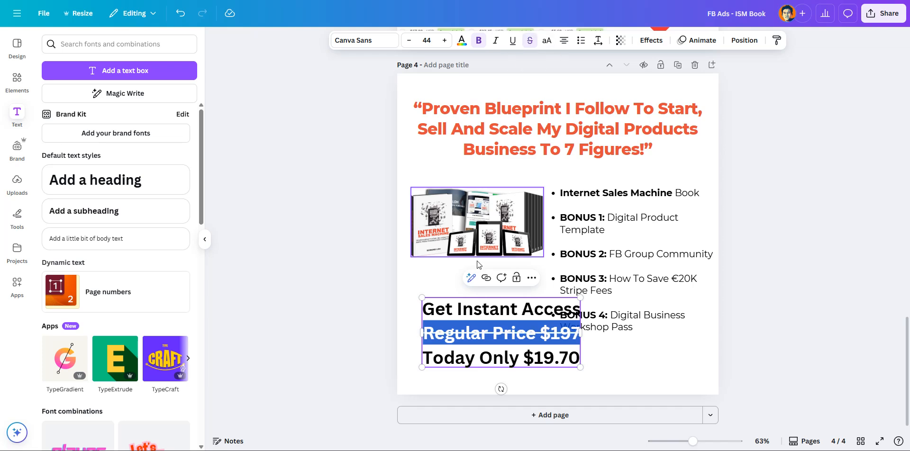
key(ctrl+a)
click(356, 42)
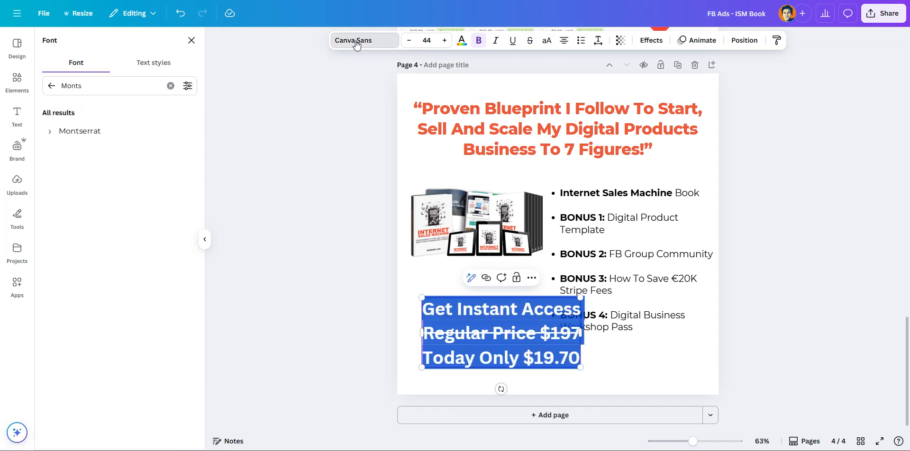
click(360, 42)
click(360, 42)
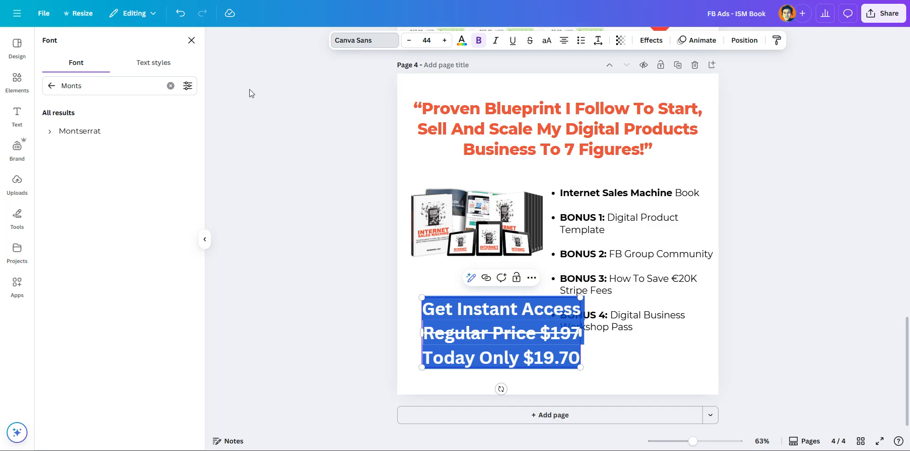
click(53, 131)
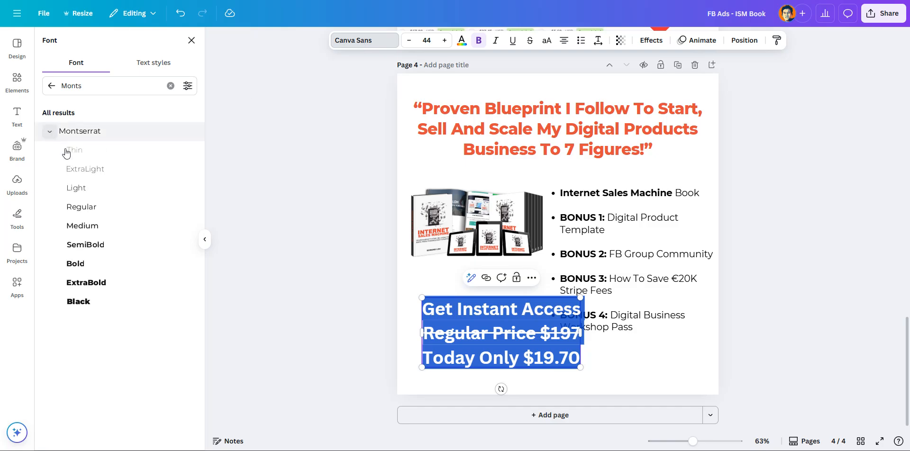
click(97, 245)
click(341, 290)
Step: Bold the price "$19.70" in the last line of the offer text
click(468, 337)
click(443, 358)
drag(527, 360, 582, 358)
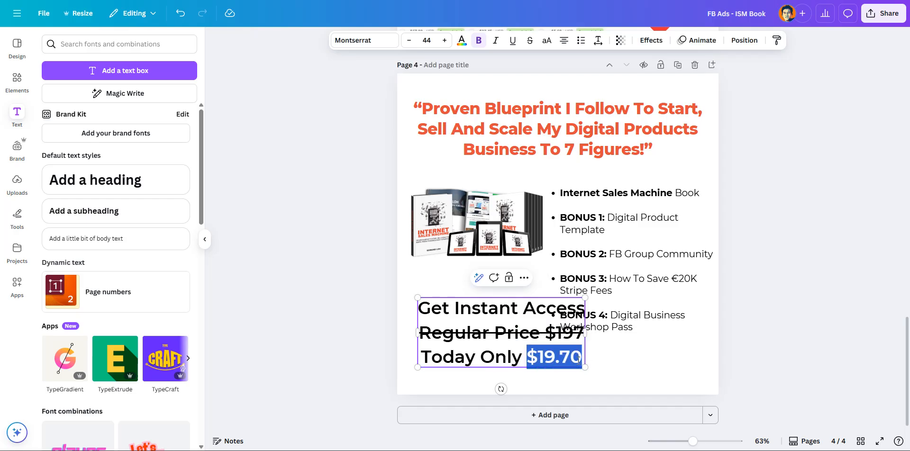
click(579, 357)
click(360, 300)
Step: Reduce the offer text to font size 32 and position it directly below the product image, clear of the bullet list
mouse_move(478, 320)
mouse_down()
mouse_move(441, 307)
mouse_move(466, 315)
mouse_up()
click(409, 41)
click(409, 40)
click(409, 41)
click(409, 41)
click(409, 40)
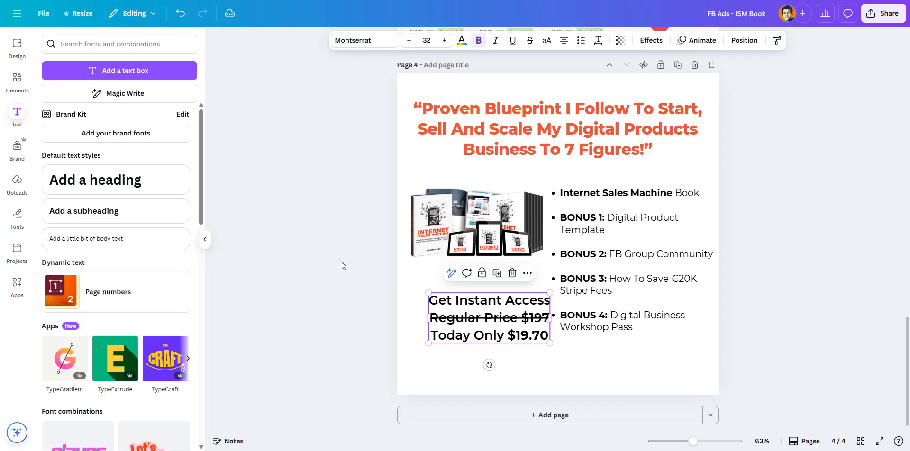
drag(466, 302, 454, 290)
Step: Duplicate the offer text block and delete the "Today Only $19.70" line from the original
click(451, 291)
right_click(452, 290)
key(Escape)
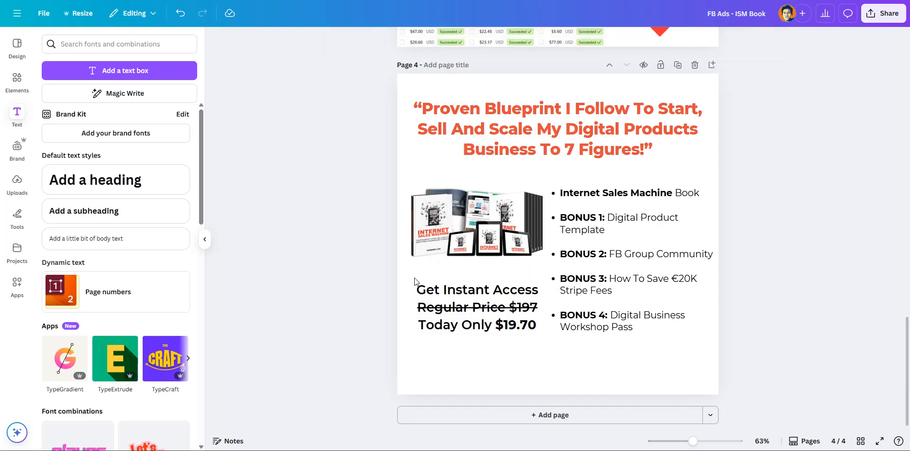
right_click(453, 290)
click(494, 258)
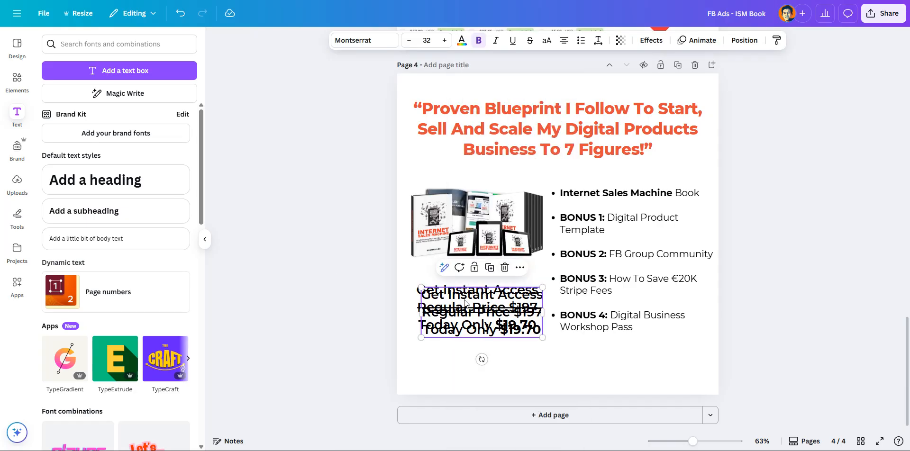
click(465, 318)
drag(420, 325, 538, 325)
key(BackSpace)
Step: Trim the duplicated text to only "Today Only $19.70" and place it below the struck-through price
click(472, 368)
click(472, 370)
drag(420, 392, 418, 353)
key(BackSpace)
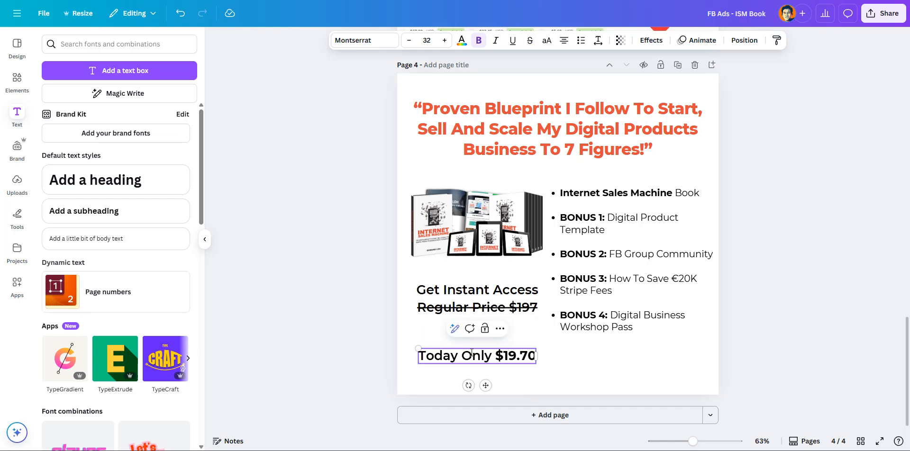
Step: Set the separate "Today Only $19.70" line in Montserrat ExtraBold
triple_click(472, 352)
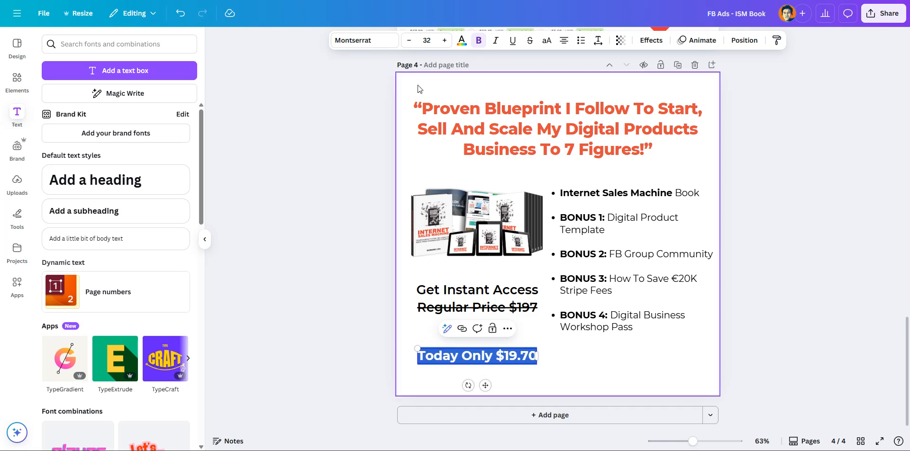
click(361, 42)
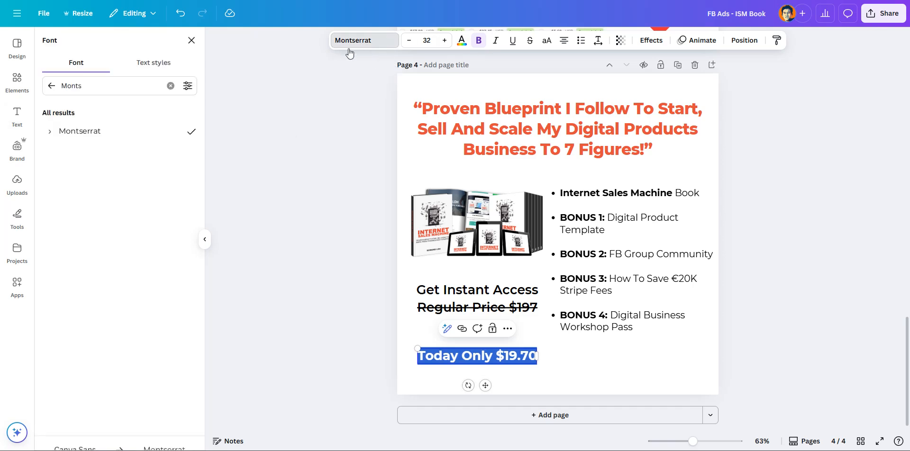
click(49, 131)
click(115, 284)
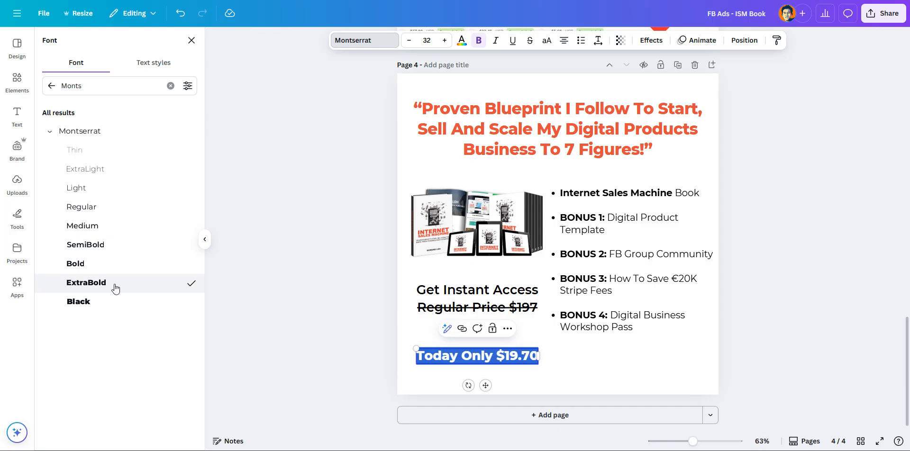
Step: Remove the bold formatting from "Today Only" while keeping "$19.70" bold
click(485, 356)
drag(496, 357, 375, 347)
key(ctrl+b)
click(348, 337)
click(496, 356)
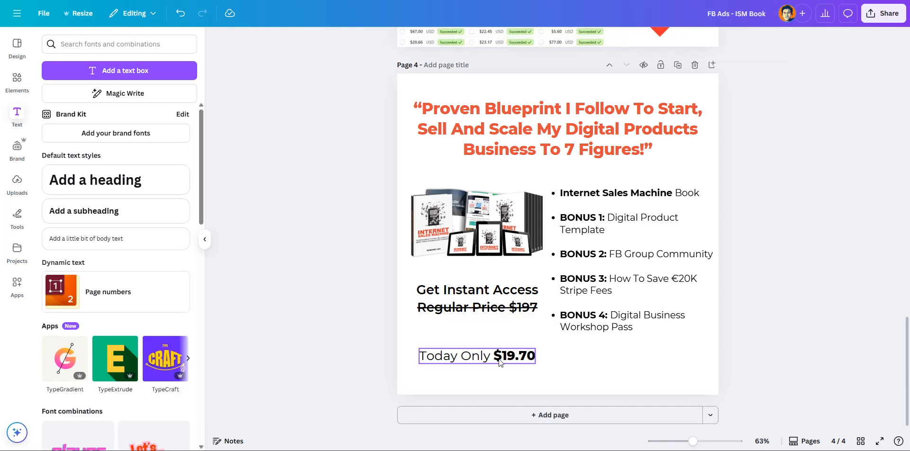
Step: Make the whole "Today Only $19.70" line bold and move it directly under the struck-through price
click(496, 356)
drag(495, 358, 386, 348)
key(ctrl+a)
key(ctrl+b)
key(ctrl+b)
key(ctrl+b)
click(386, 349)
drag(517, 352, 514, 332)
click(510, 349)
Step: Color the "$19.70" text with the orange-red taken from the product photo
click(502, 327)
click(501, 325)
drag(496, 326, 535, 330)
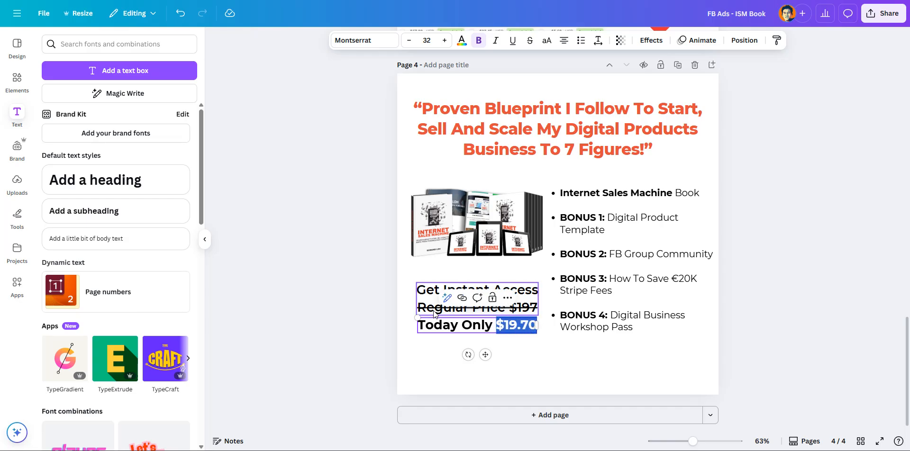
click(461, 40)
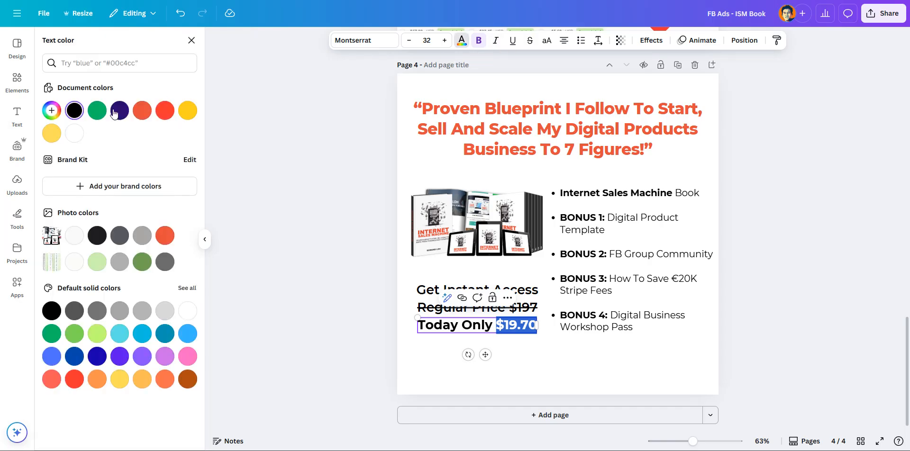
click(164, 236)
click(355, 240)
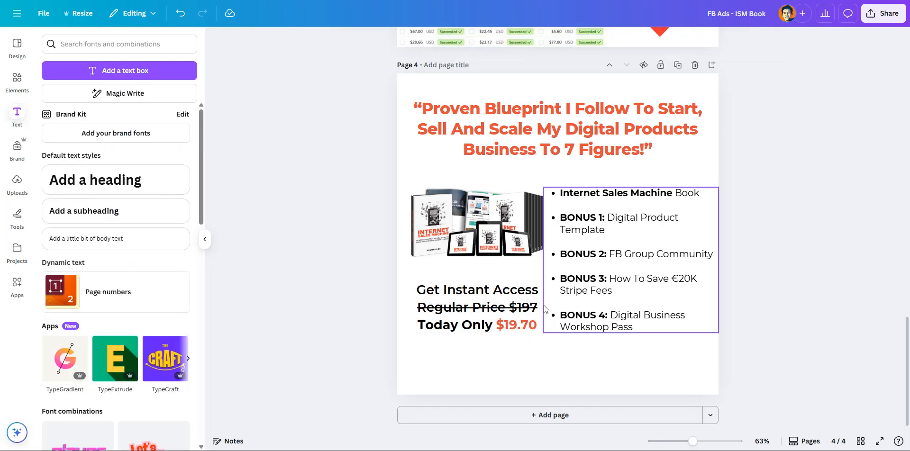
Step: Recolor the "$19.70" text with the green from the document colors
double_click(496, 324)
drag(513, 327, 536, 326)
click(461, 46)
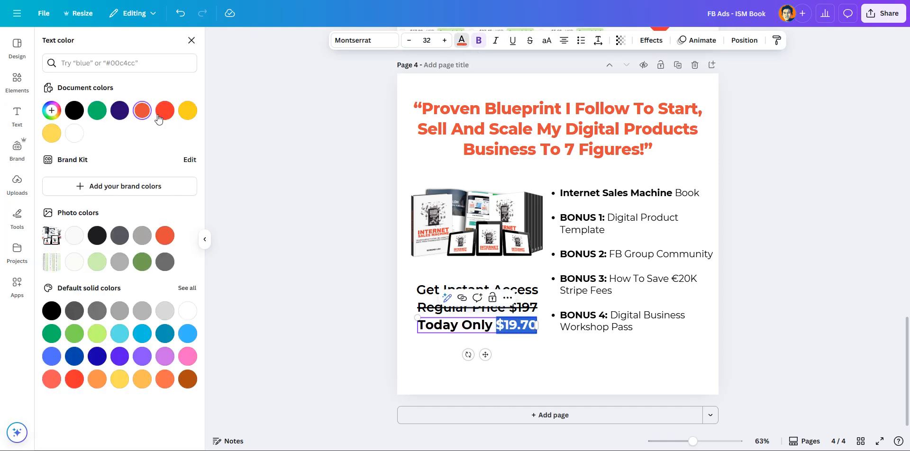
click(96, 113)
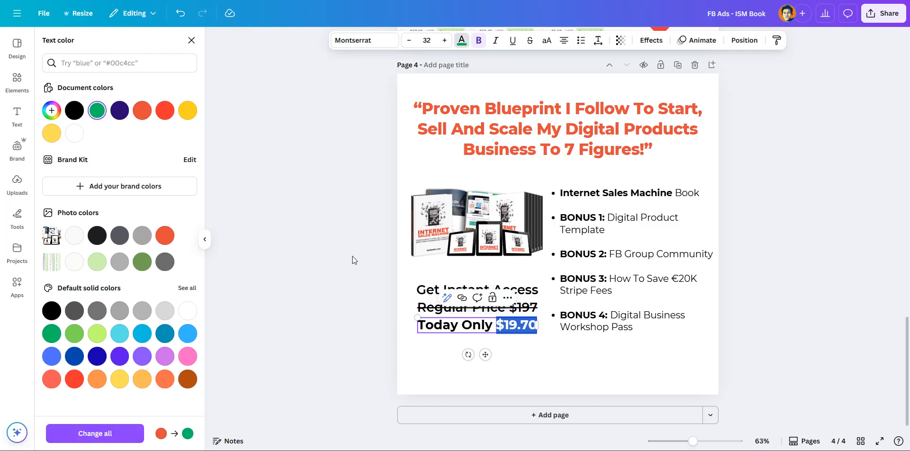
click(338, 261)
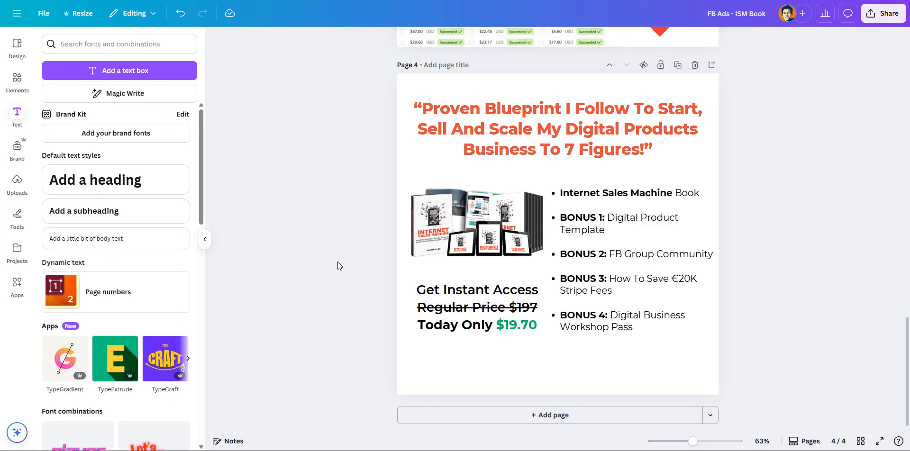
Step: Color only the words "Today Only" in the dark turquoise-blue default color
click(465, 326)
drag(495, 326, 417, 325)
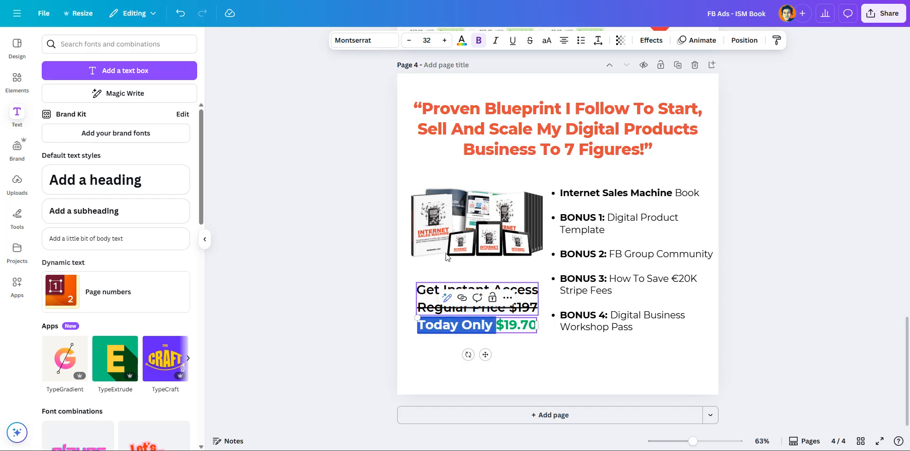
click(461, 40)
click(165, 333)
click(464, 366)
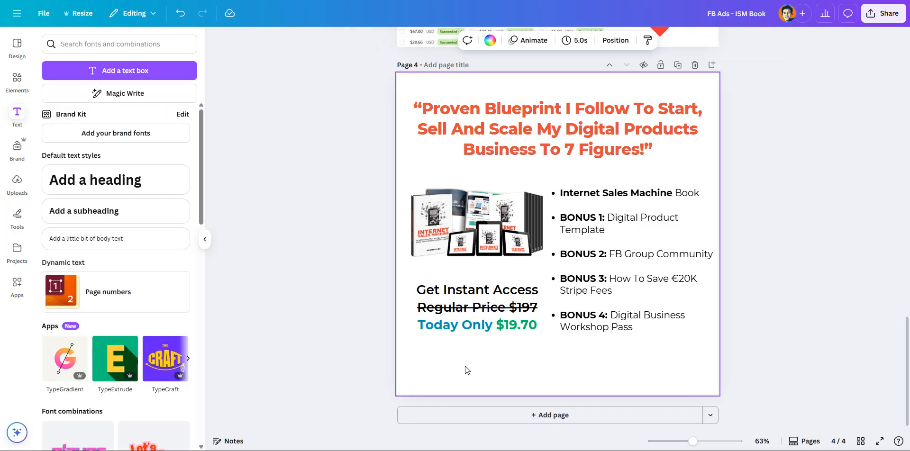
Step: Apply the dark turquoise-blue default color to the entire "Today Only $19.70" line
click(496, 322)
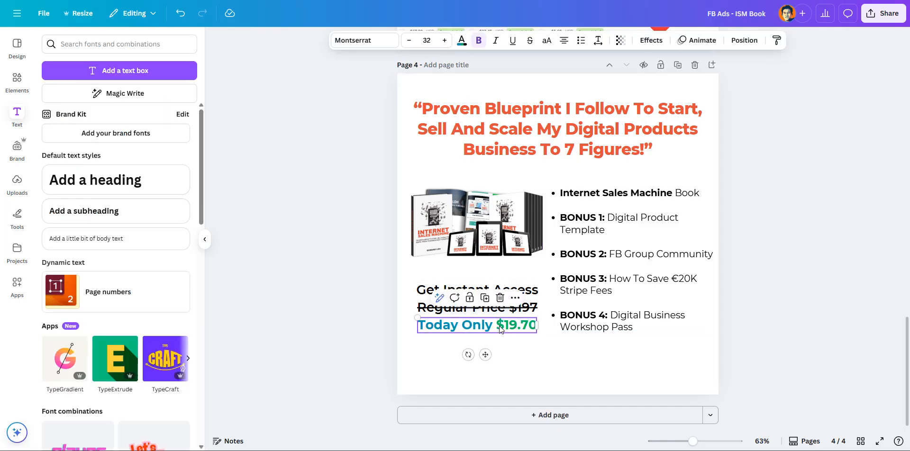
double_click(493, 324)
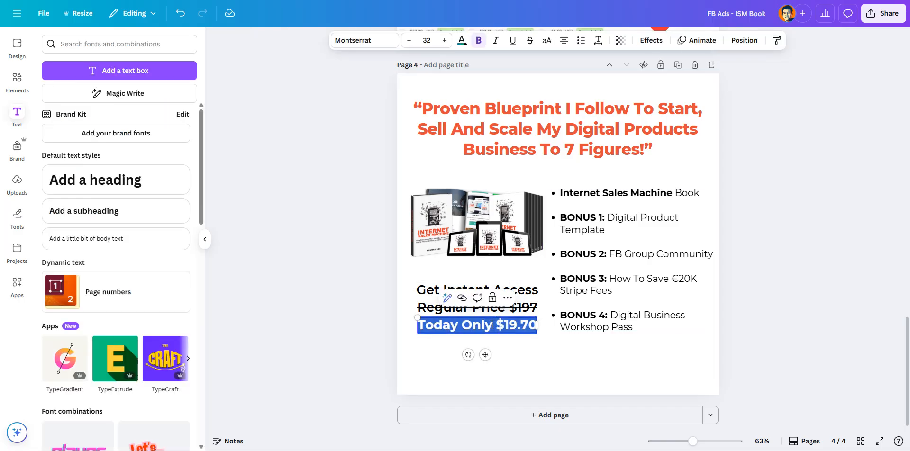
click(461, 40)
click(164, 334)
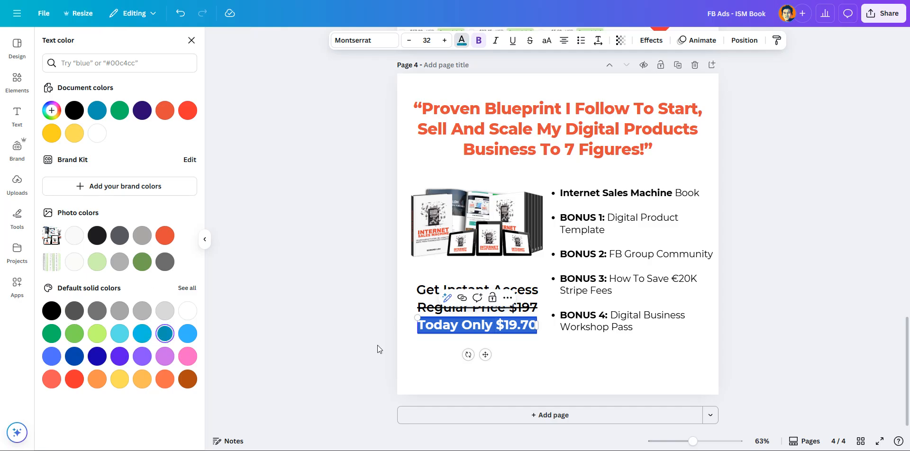
click(519, 357)
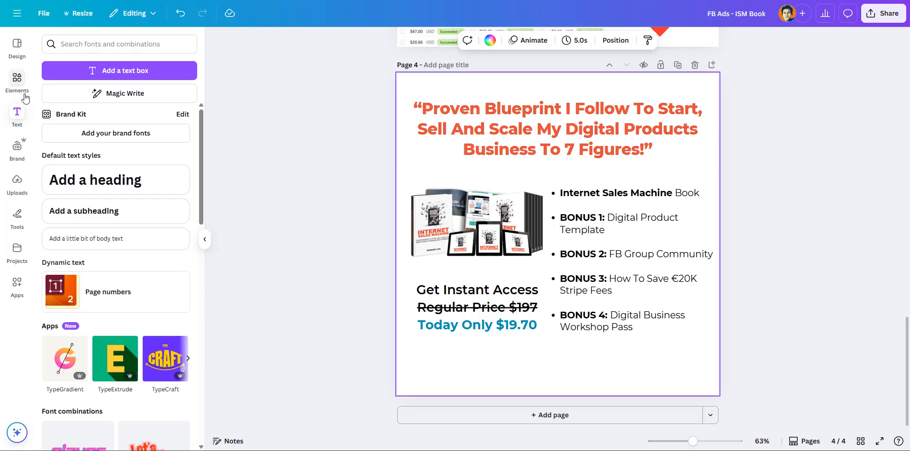
Step: Search the elements library for "highlight" and show all matching graphics
click(17, 80)
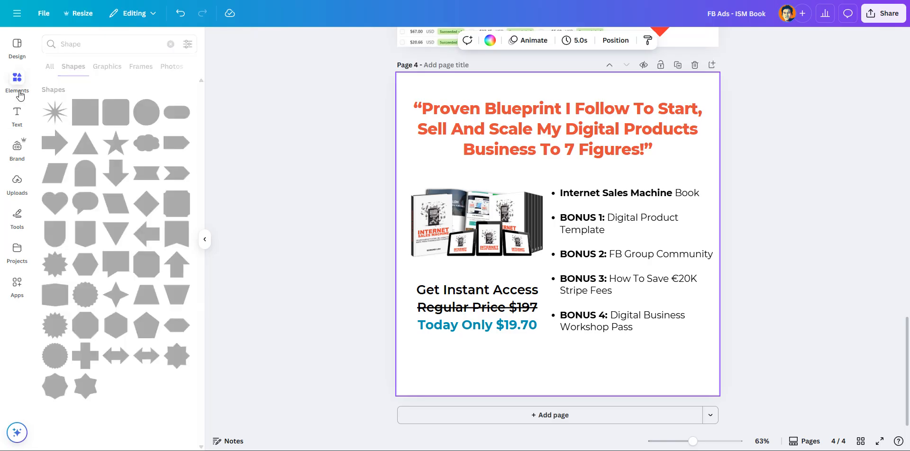
click(170, 44)
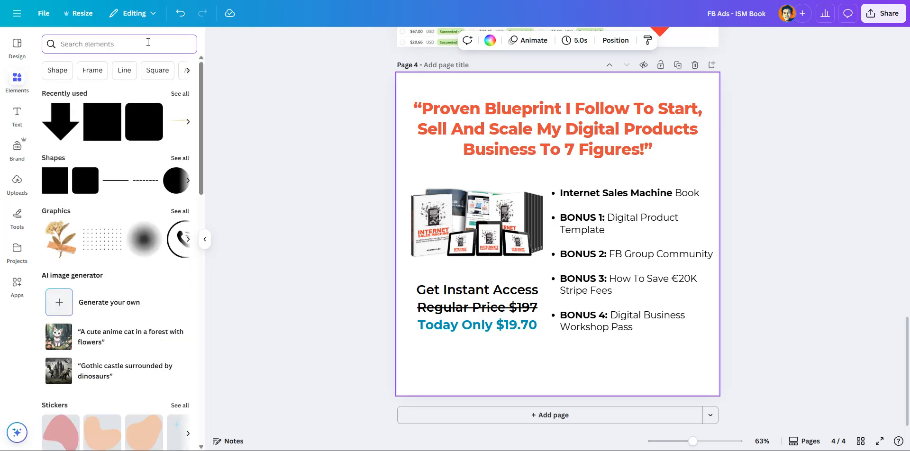
text(highlight)
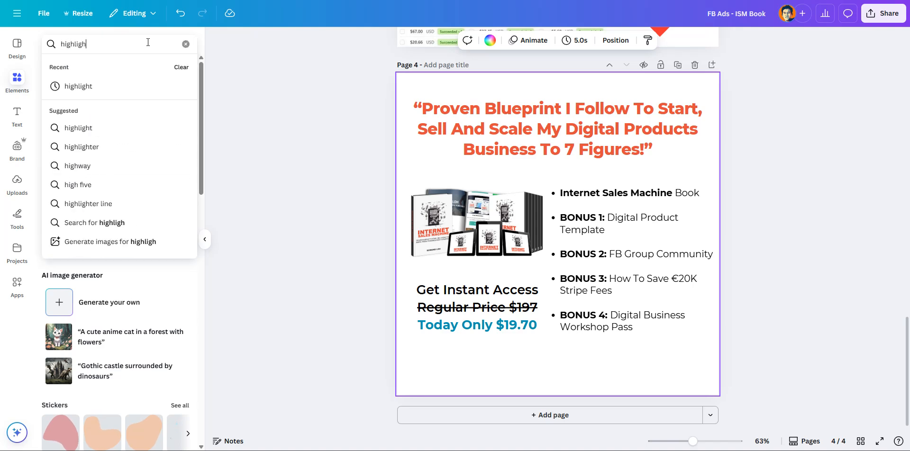
key(Return)
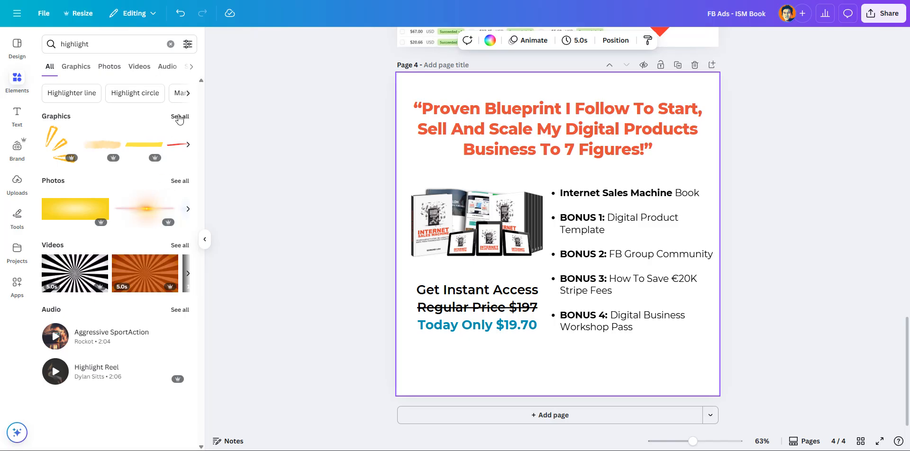
click(179, 117)
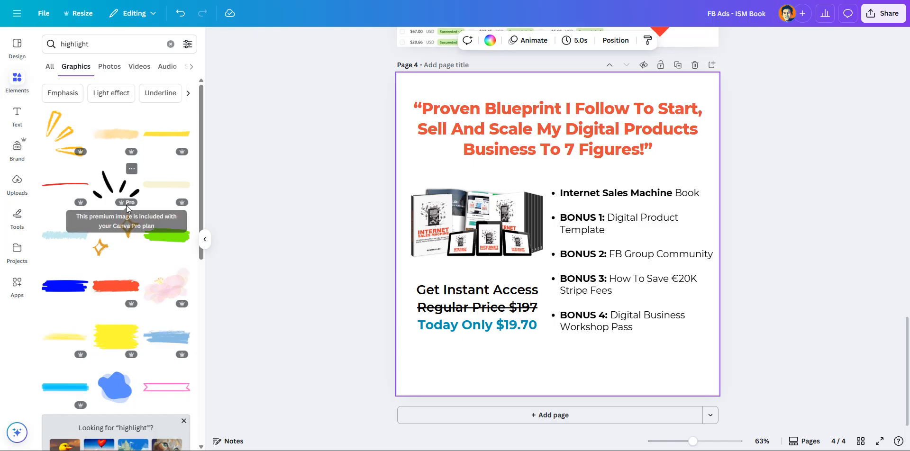
Step: Add the yellow brush-stroke highlight graphic and size it to sit behind the struck-through price and "Today Only $19.70" lines
scroll(128, 208, down, 1)
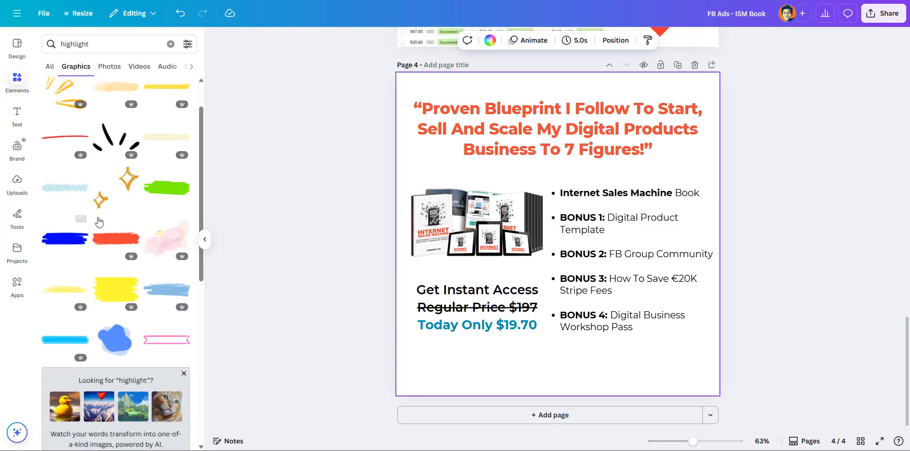
scroll(71, 246, down, 7)
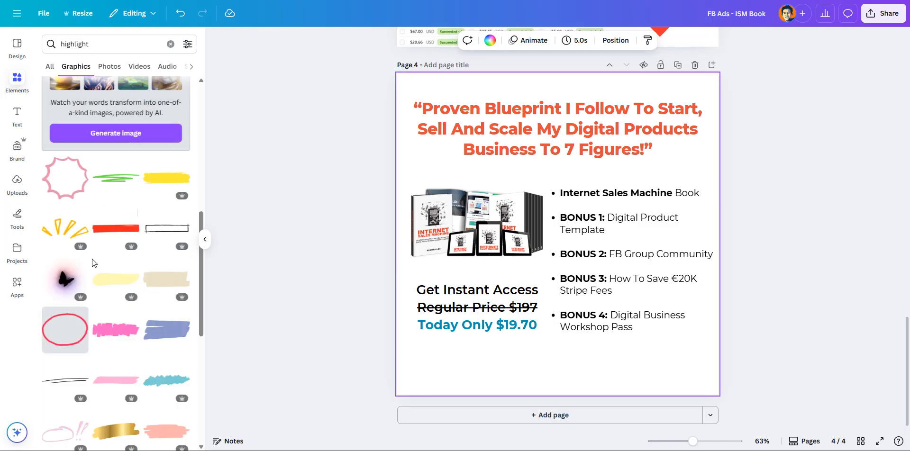
scroll(92, 262, down, 4)
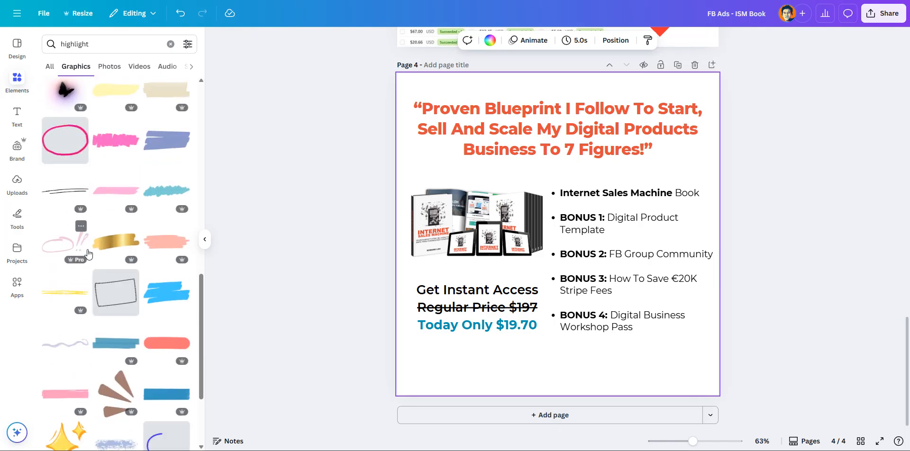
scroll(123, 263, down, 2)
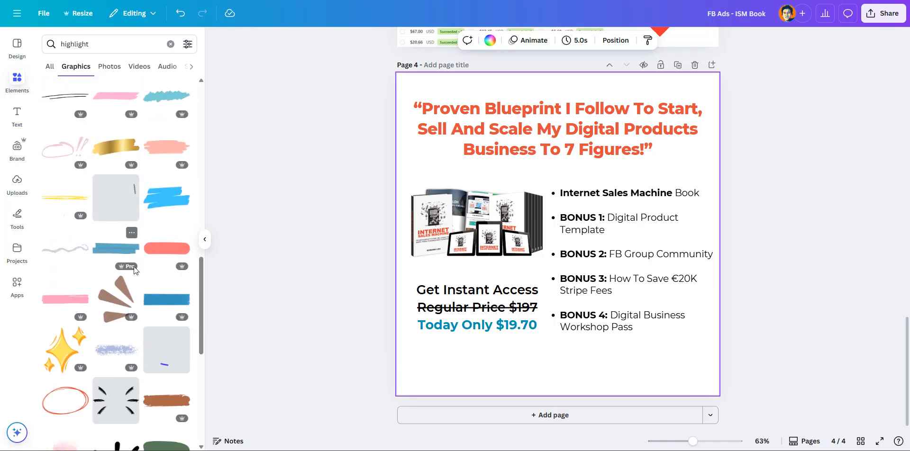
scroll(135, 270, down, 3)
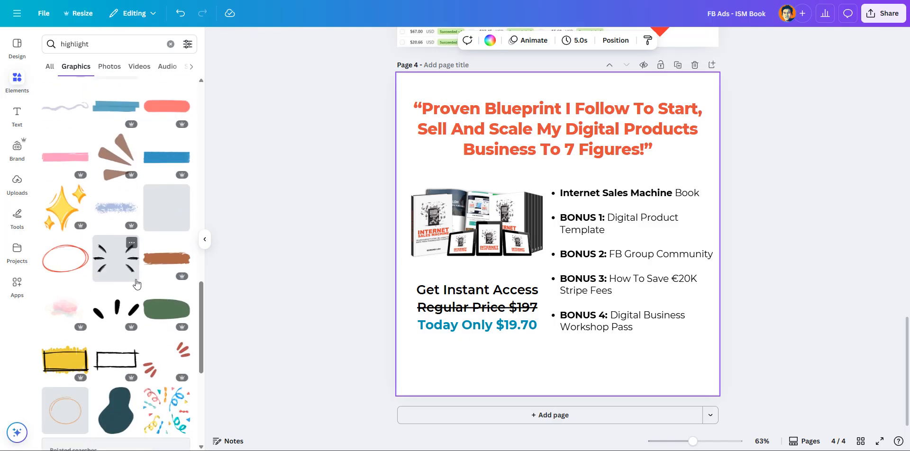
scroll(136, 282, down, 5)
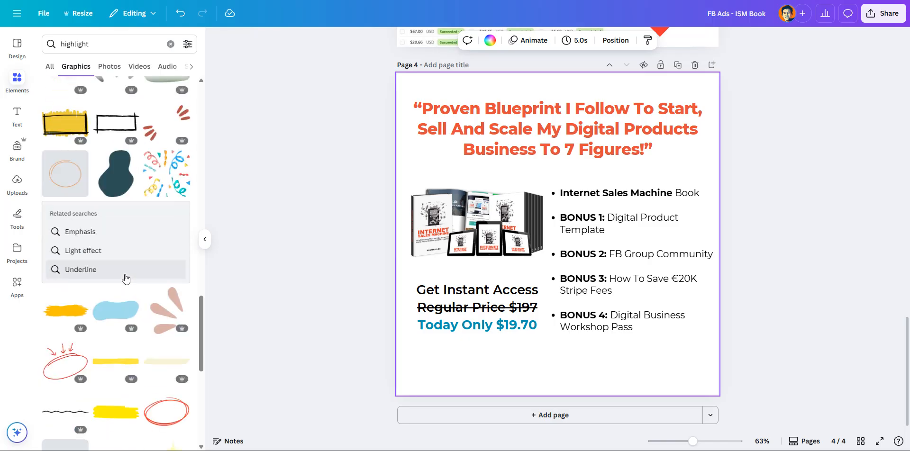
scroll(126, 278, down, 3)
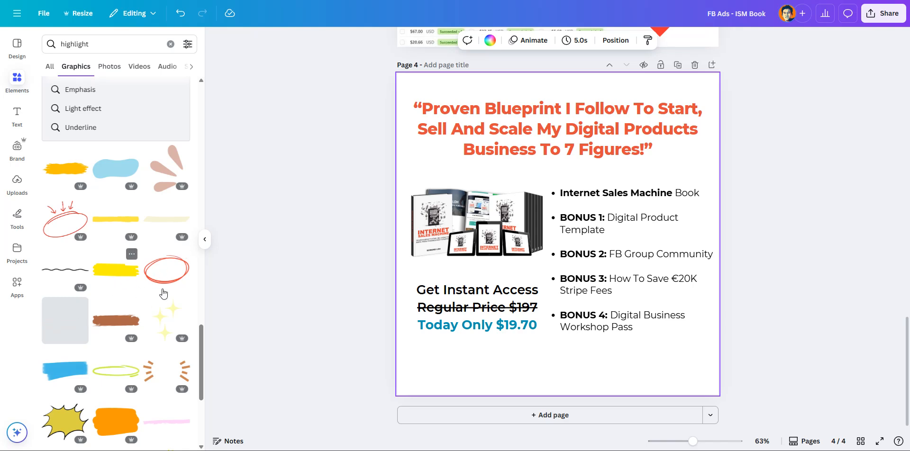
mouse_move(119, 271)
mouse_down()
mouse_move(399, 341)
mouse_move(488, 351)
mouse_move(459, 329)
mouse_move(480, 303)
mouse_up()
drag(539, 311, 543, 340)
drag(409, 311, 416, 325)
drag(479, 283, 478, 302)
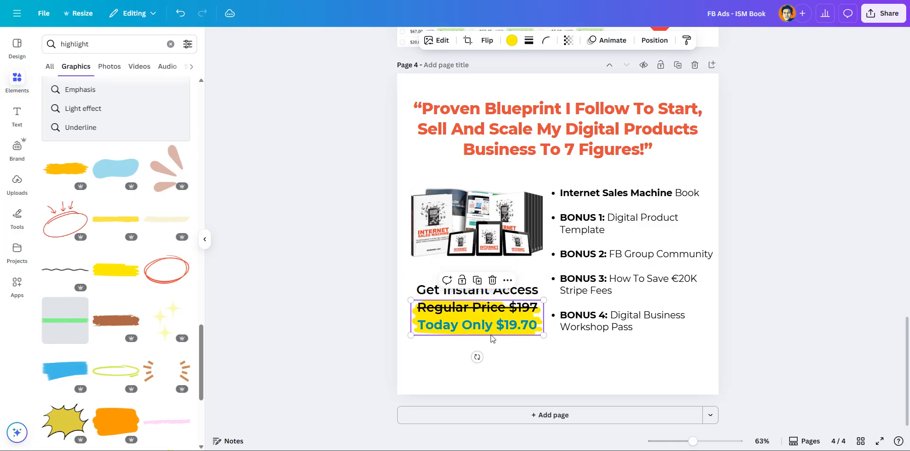
Step: Turn the slightly enlarged yellow highlight upside down and realign it behind the two price lines
drag(543, 333, 545, 350)
right_click(522, 351)
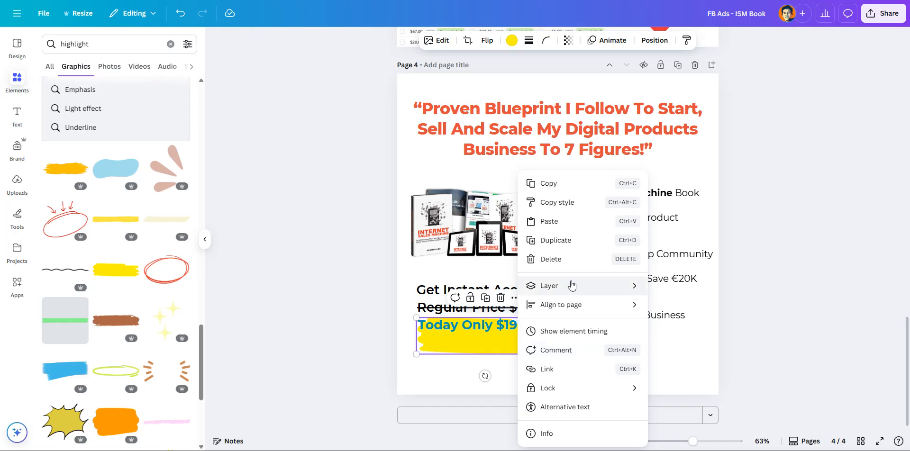
mouse_move(583, 308)
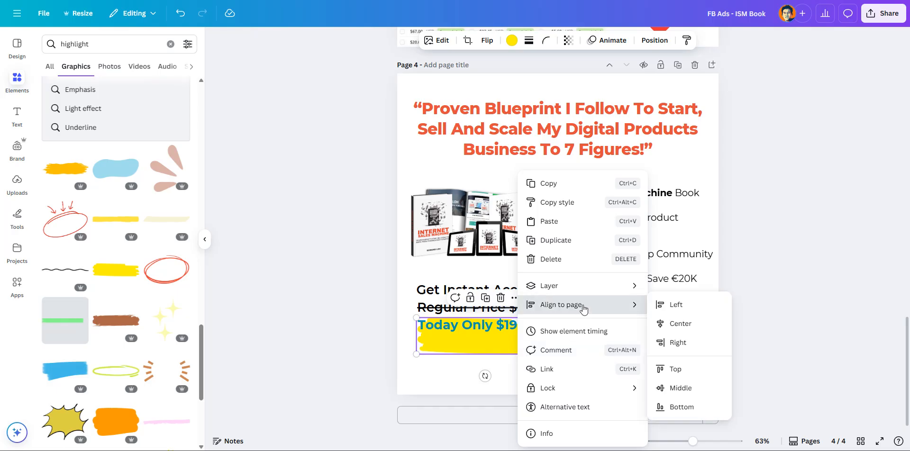
click(484, 343)
drag(485, 376, 485, 292)
drag(497, 346, 489, 328)
click(490, 359)
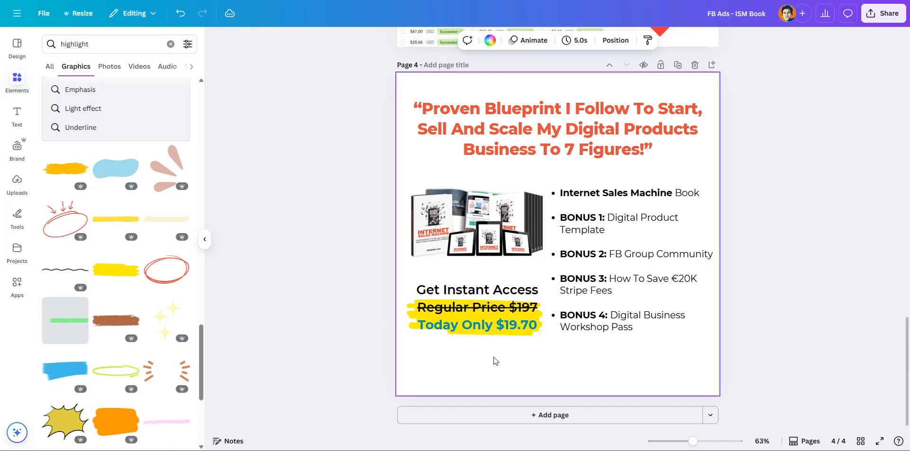
click(500, 296)
shift+click(435, 328)
shift+click(409, 313)
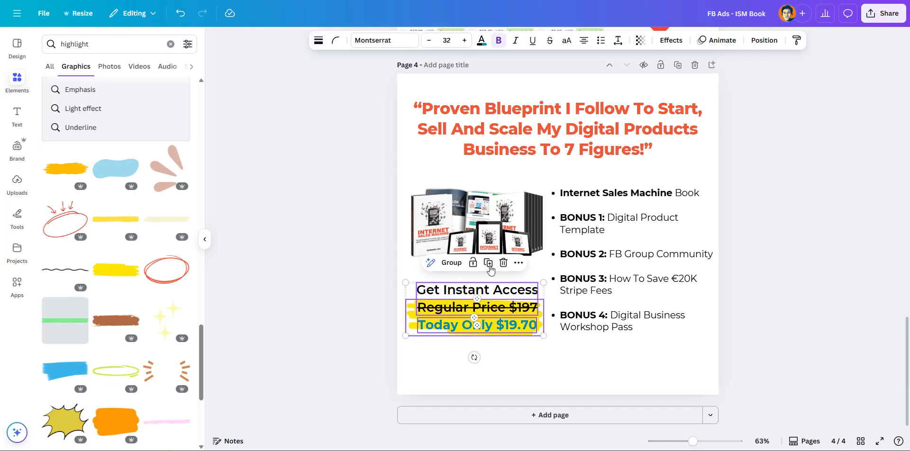
click(540, 372)
Step: Cycle the whole bonus list through the other list styles and return it to bullets
click(670, 244)
click(638, 235)
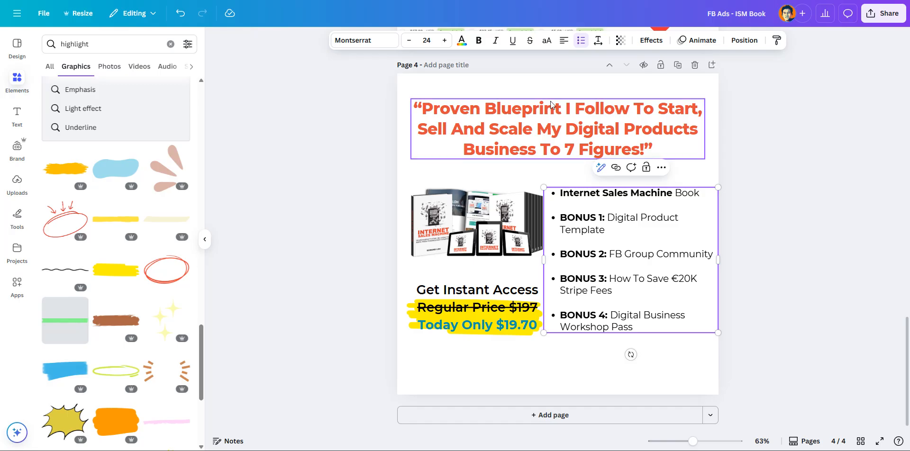
key(ctrl+a)
click(581, 41)
click(582, 41)
click(581, 41)
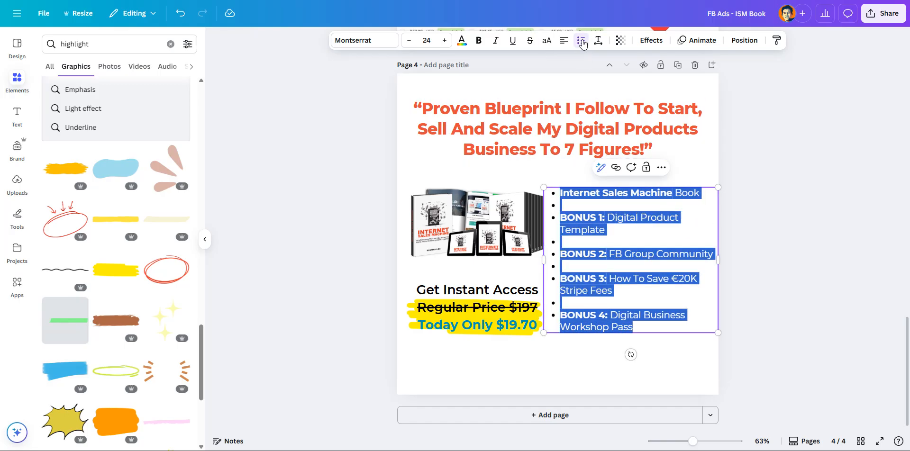
click(590, 212)
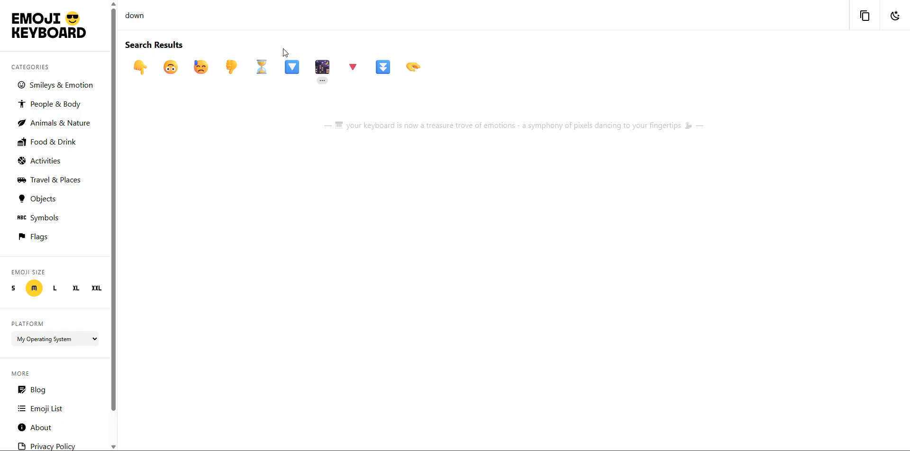
Step: Look up the green check mark emoji on the emoji keyboard site and copy it
click(61, 123)
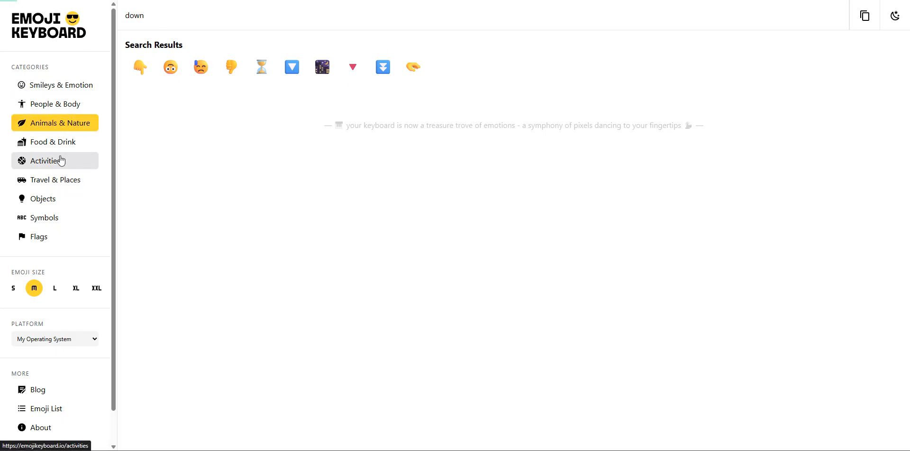
click(66, 94)
click(41, 218)
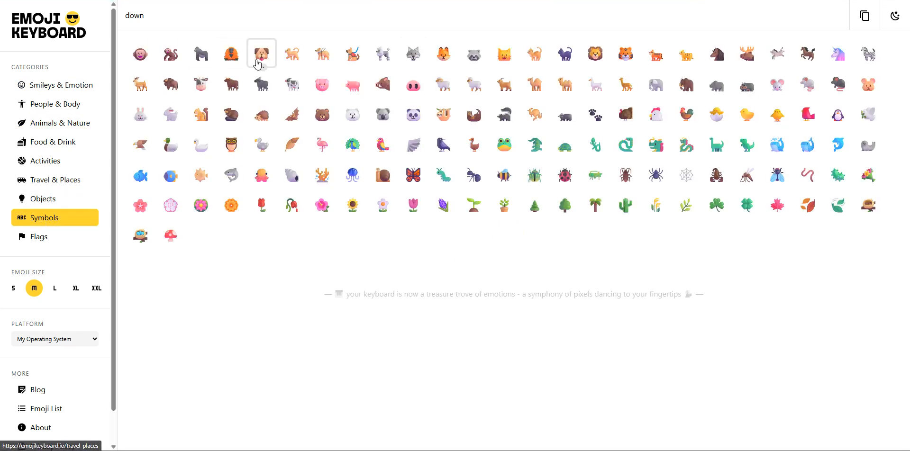
double_click(148, 16)
key(BackSpace)
click(44, 225)
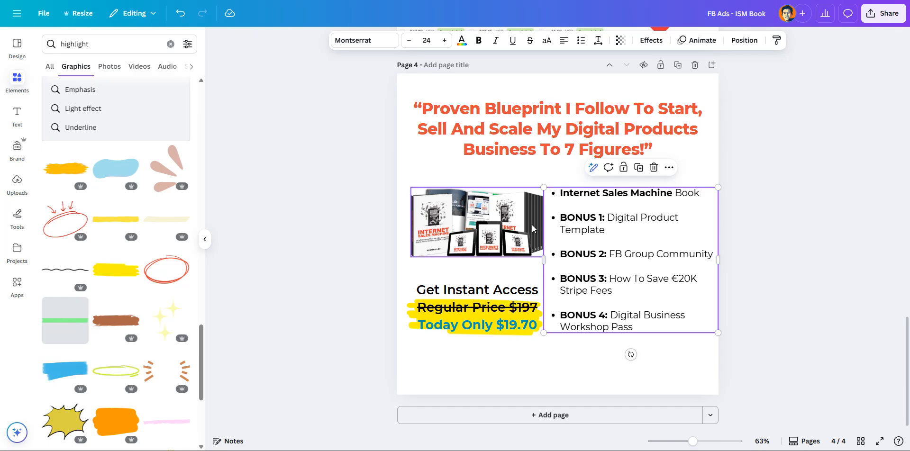
Step: Back in Canva, remove the bullets from the whole bonus list on page 4
click(566, 195)
key(ctrl+a)
key(ctrl+shift+7)
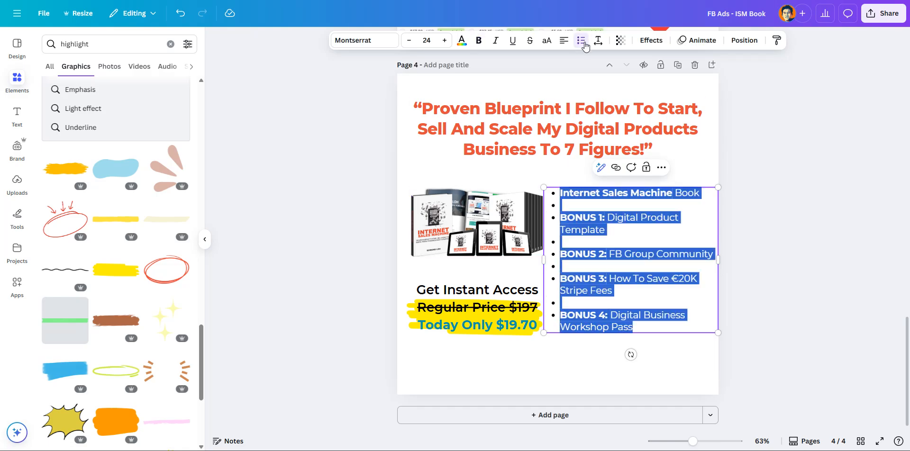
click(581, 40)
Step: Insert a ✅ emoji in front of the Internet Sales Machine Book line and each of the lines BONUS 1 to BONUS 4
click(548, 191)
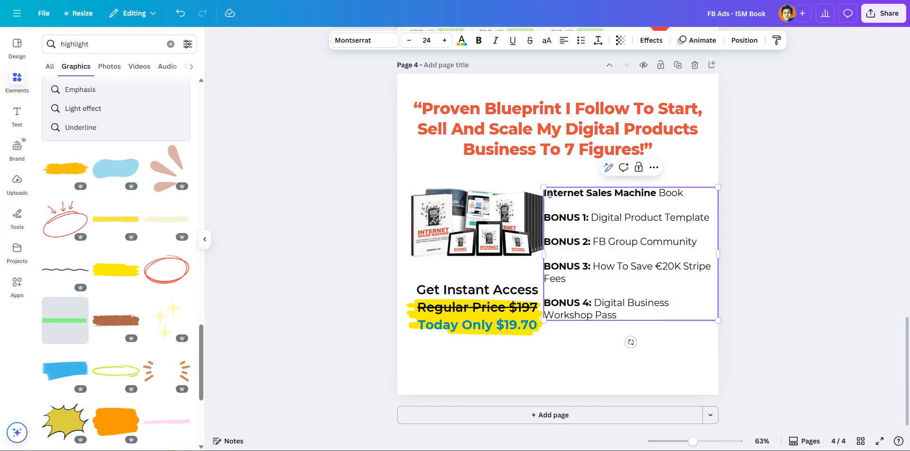
text(✅)
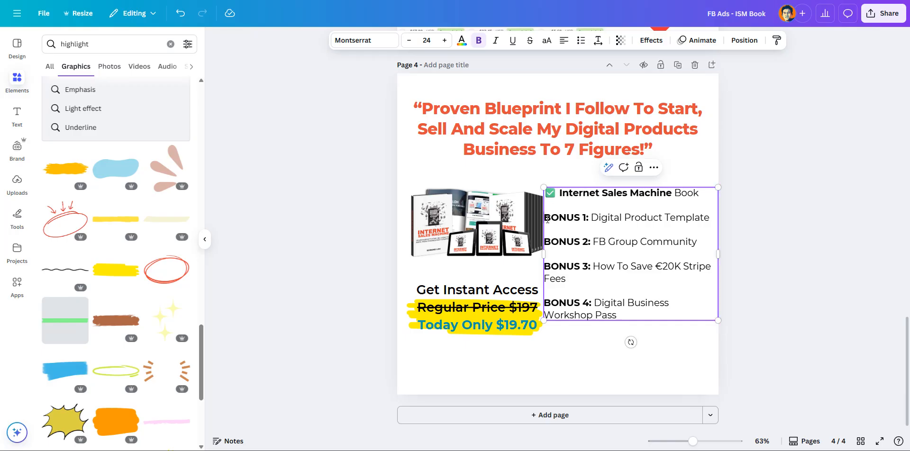
click(545, 218)
text(✅)
click(546, 254)
text(✅)
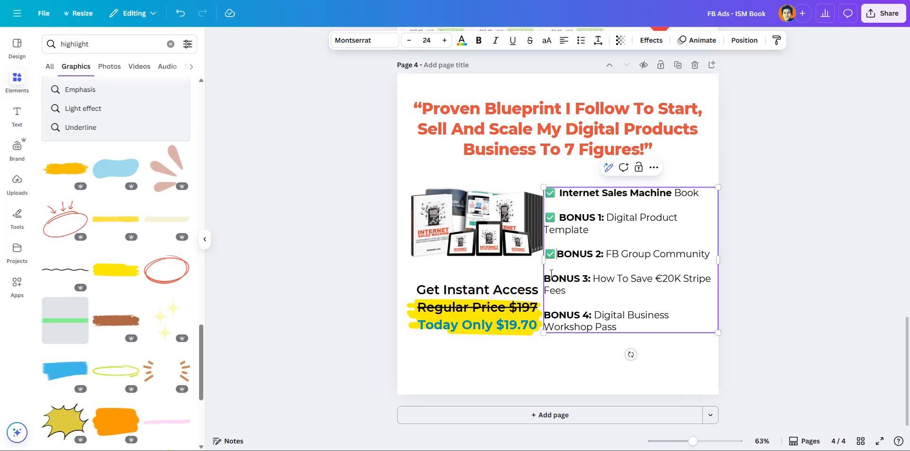
text(✅)
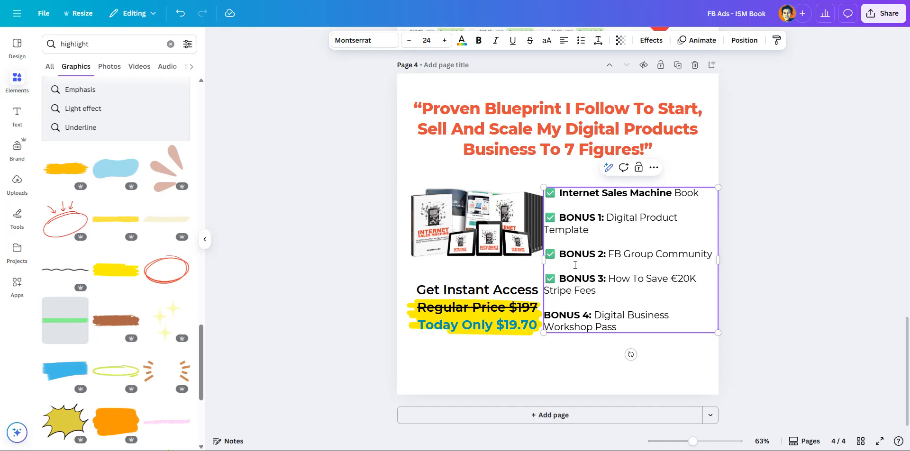
click(547, 316)
text(✅)
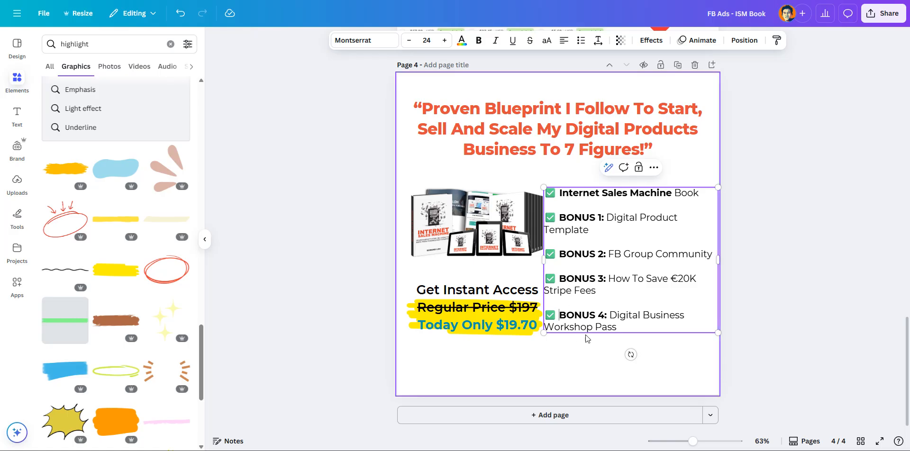
key(Escape)
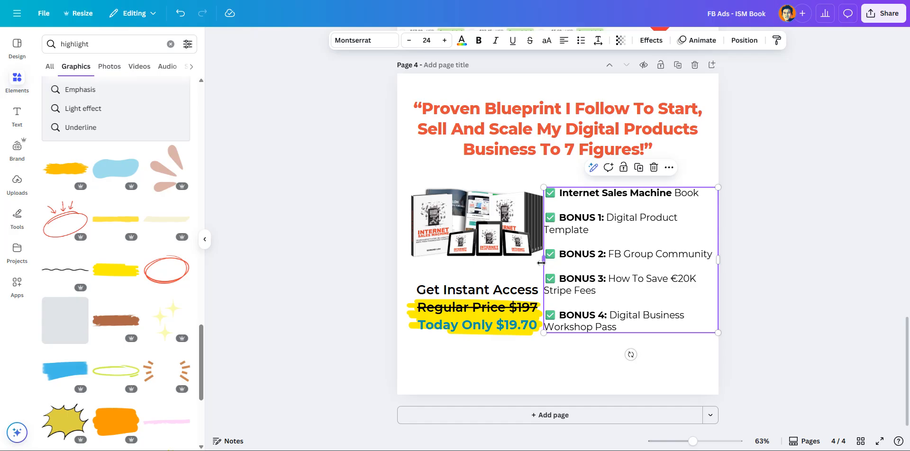
Step: Narrow the bonus list to leave a gap beside the book mockup and move the headline slightly down
drag(540, 263, 554, 267)
key(Escape)
drag(654, 232, 654, 231)
click(747, 213)
click(558, 126)
drag(558, 127, 556, 134)
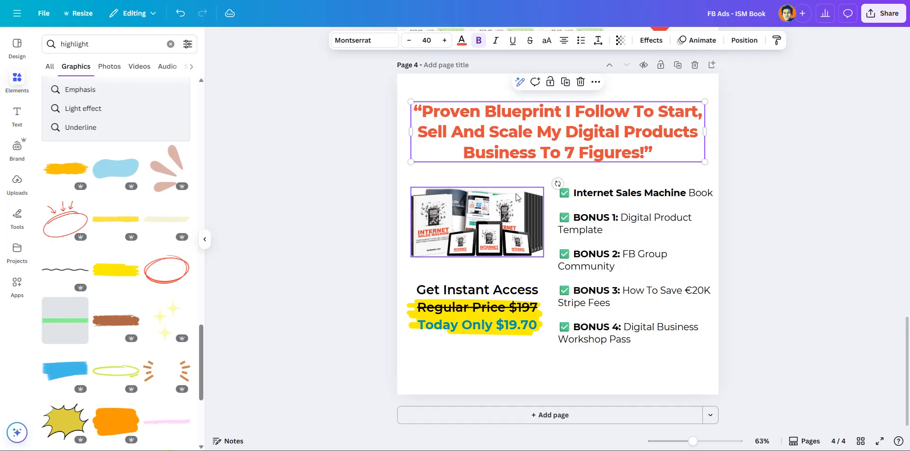
Step: Move the book mockup, bonus list, price lines and yellow highlight together slightly up and toward the page's left edge
click(510, 214)
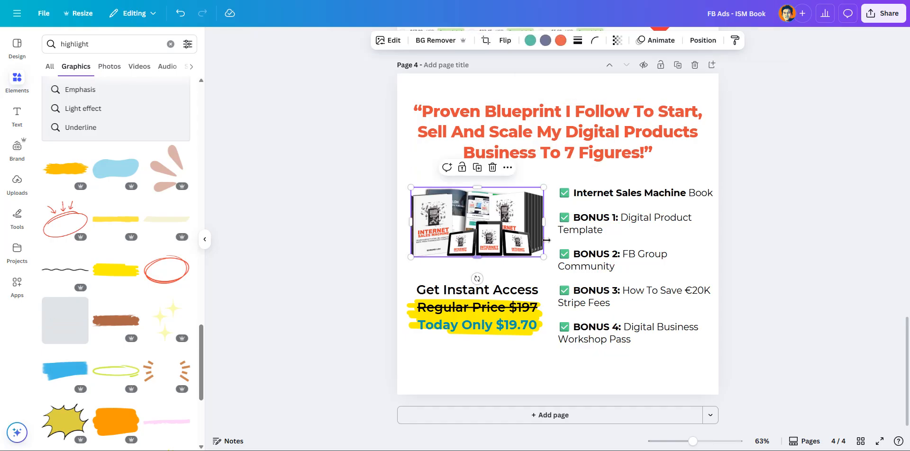
click(588, 222)
shift+click(509, 230)
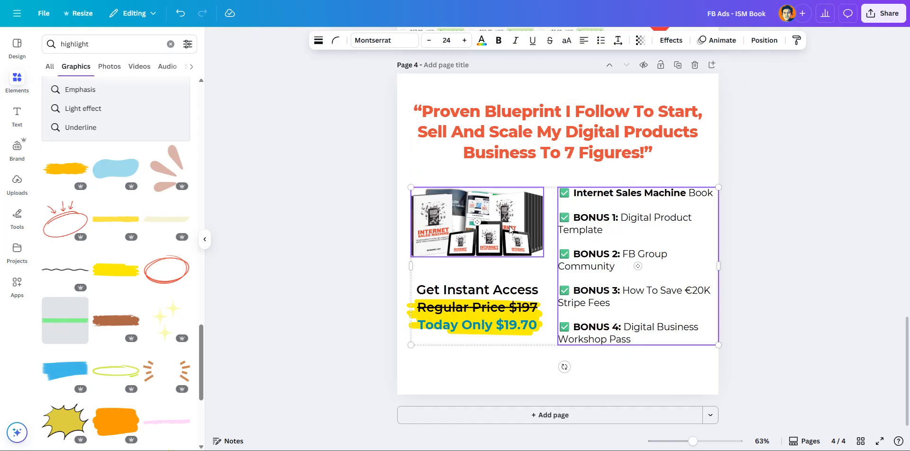
drag(510, 230, 512, 226)
key(ctrl+z)
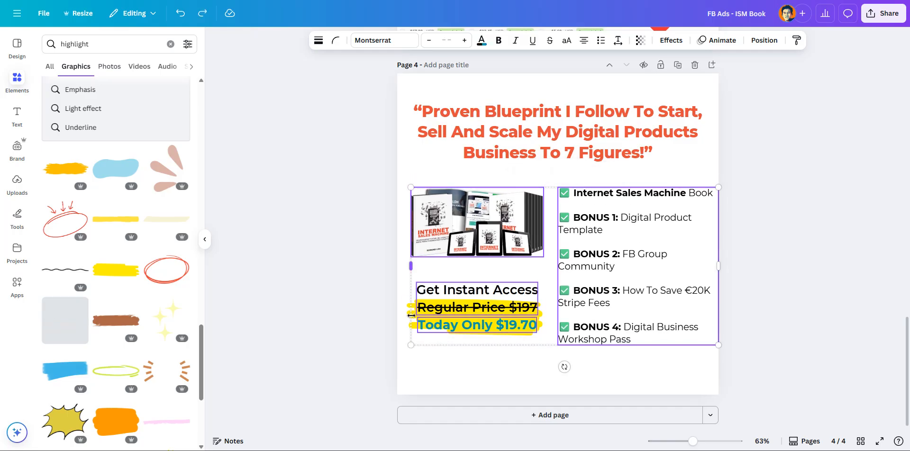
shift+click(419, 320)
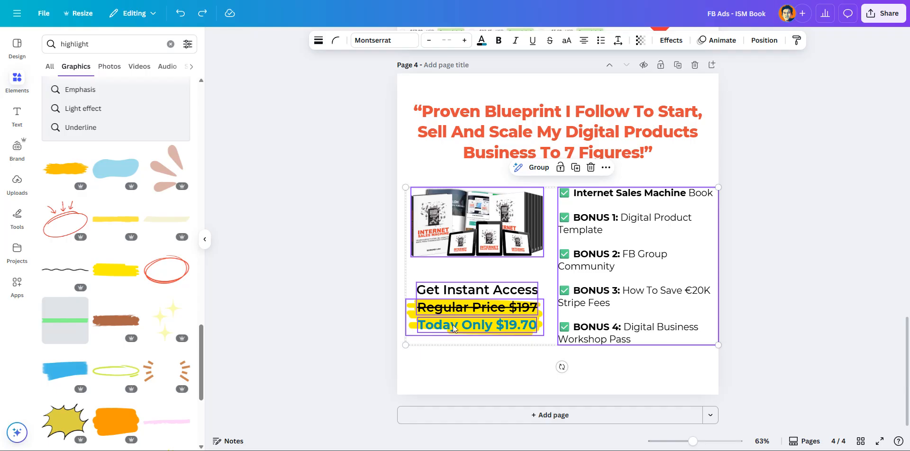
drag(633, 229, 624, 218)
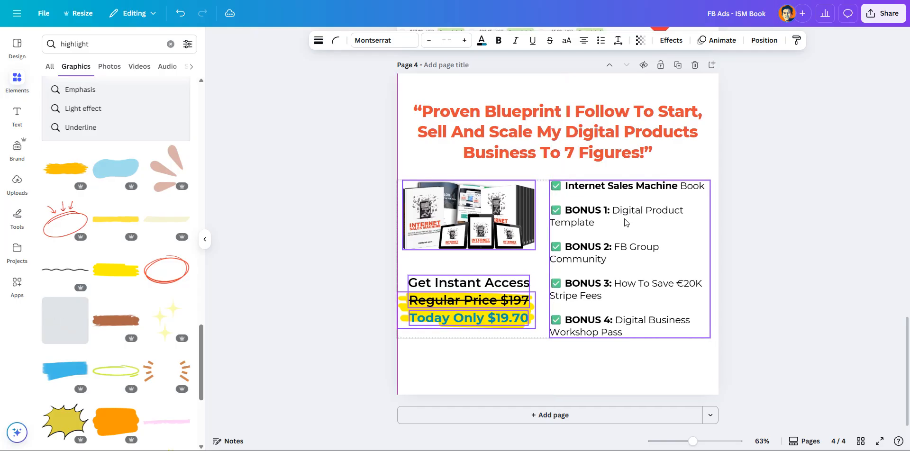
Step: Move the headline slightly up and try its text in all capitals before restoring the original case
click(629, 125)
double_click(630, 126)
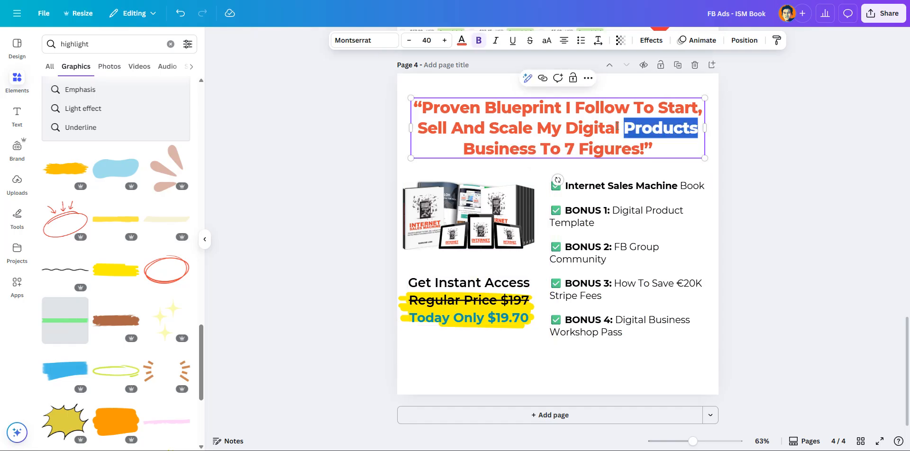
key(ctrl+a)
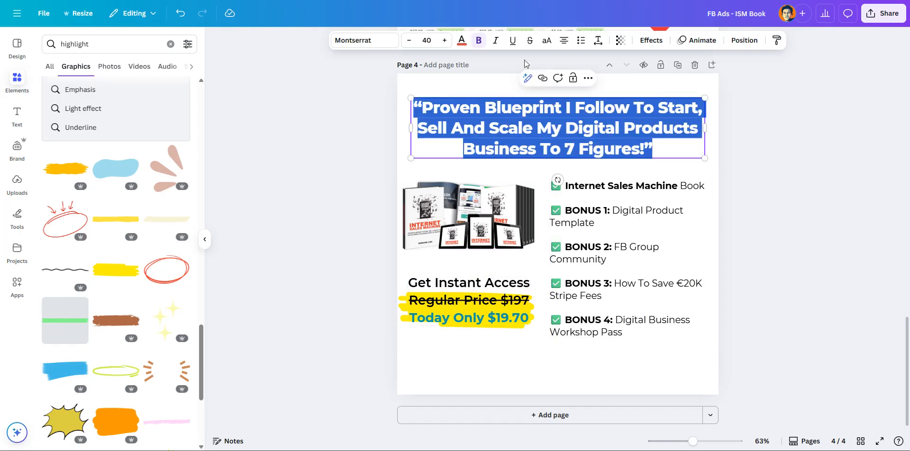
click(546, 42)
click(546, 42)
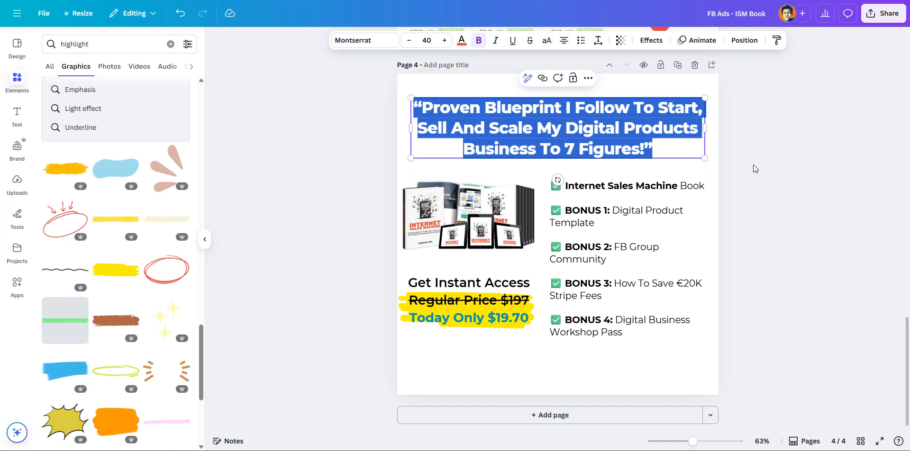
key(Escape)
click(572, 149)
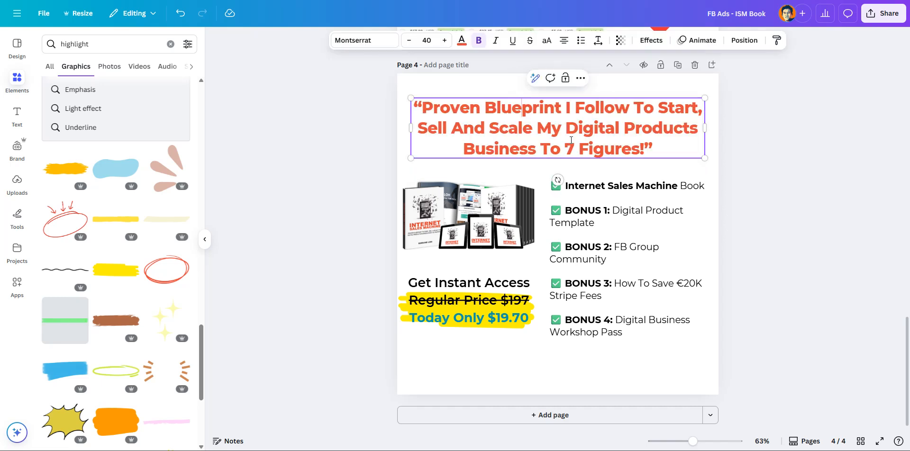
click(378, 119)
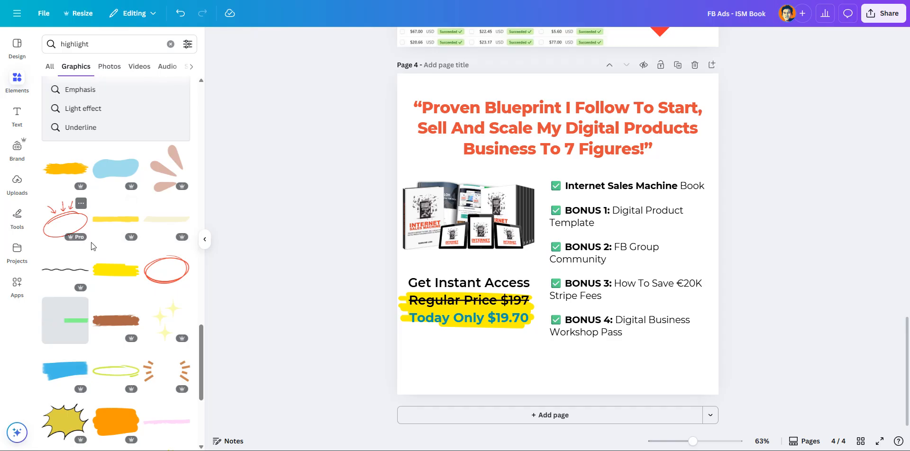
Step: Search the elements library for "get instant access" and browse all matching graphics for a suitable button
scroll(91, 243, down, 5)
scroll(91, 243, up, 5)
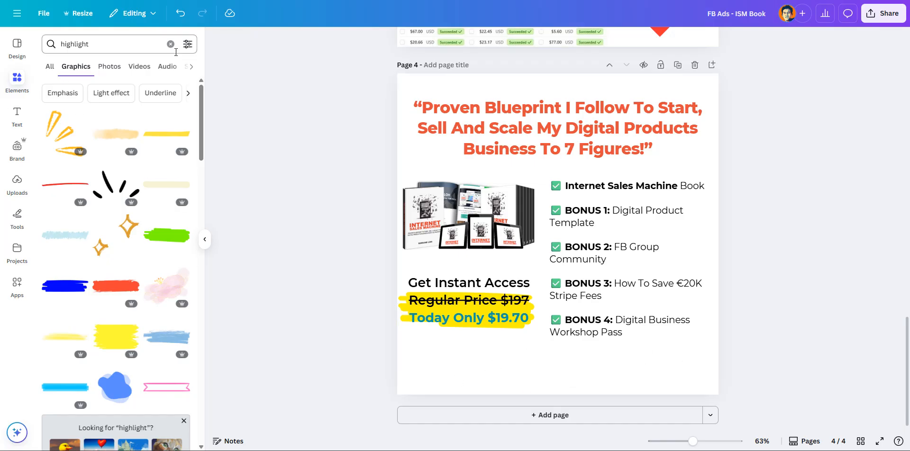
click(170, 44)
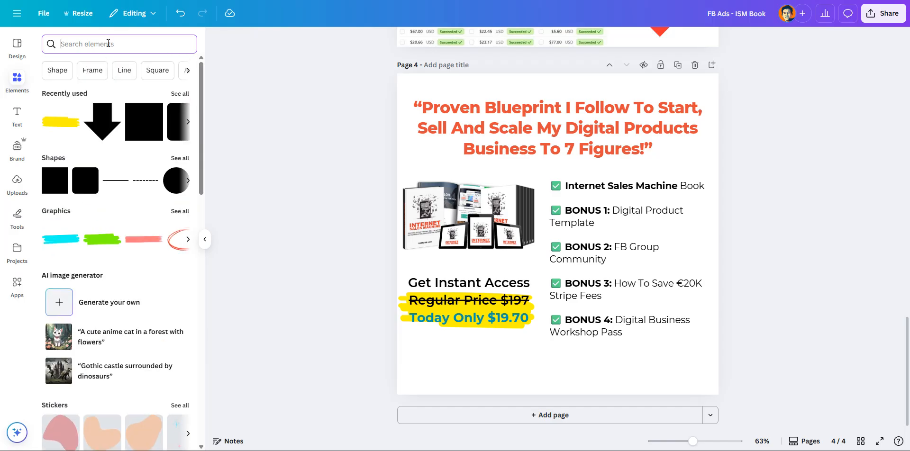
text(get instant acc)
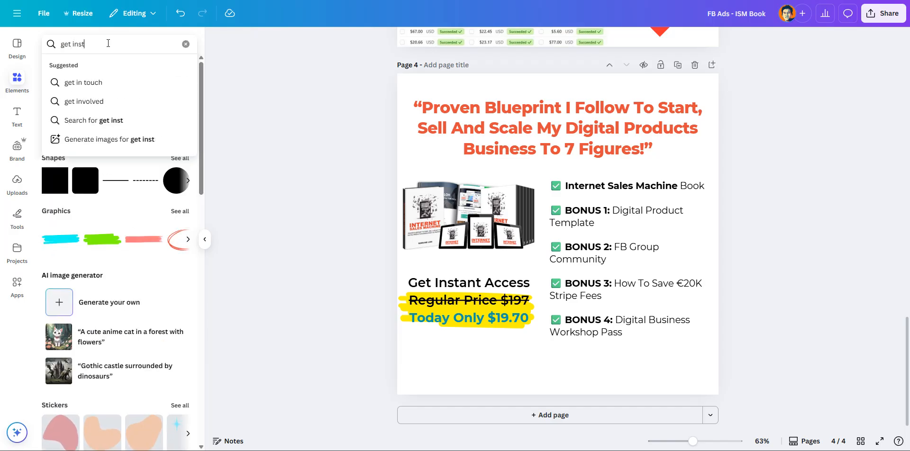
key(Return)
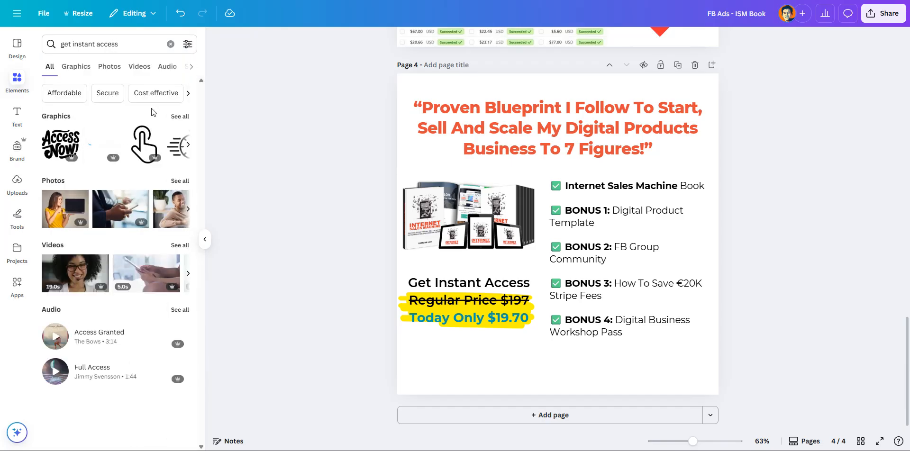
click(176, 117)
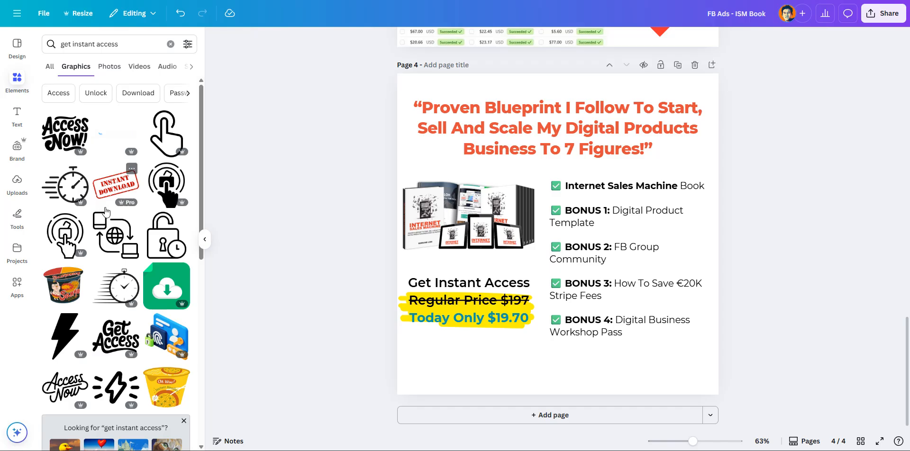
scroll(104, 201, down, 3)
scroll(104, 199, down, 3)
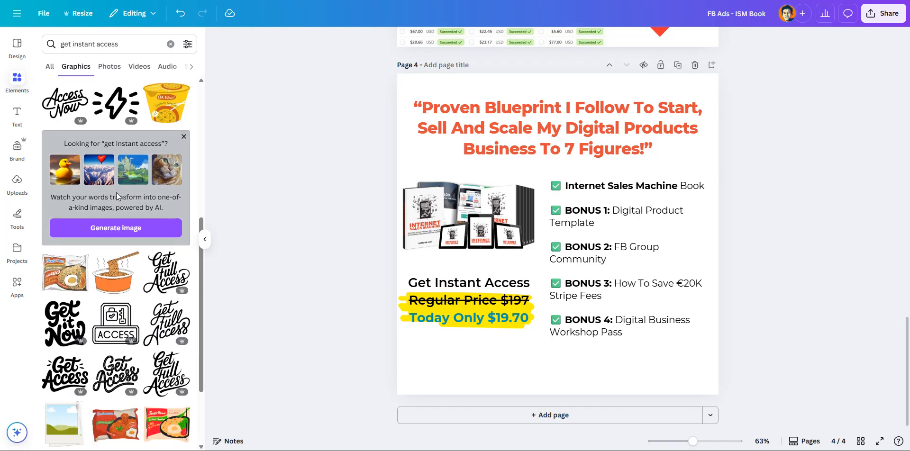
scroll(102, 199, down, 6)
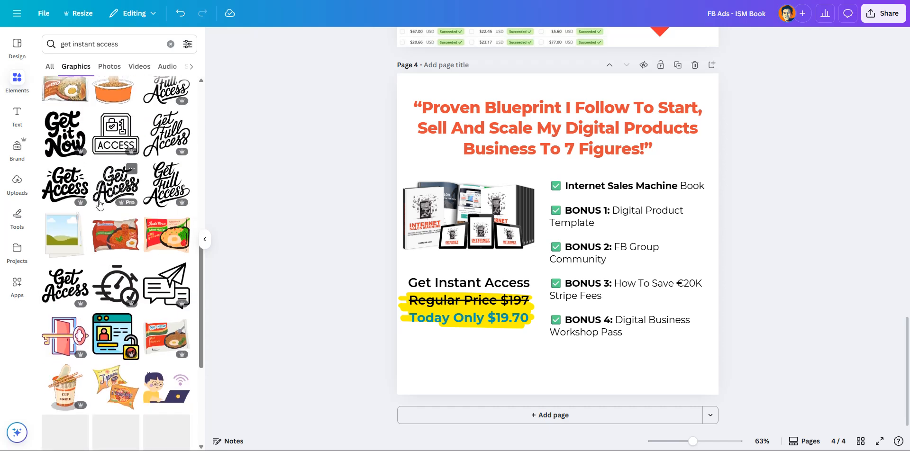
scroll(131, 252, down, 3)
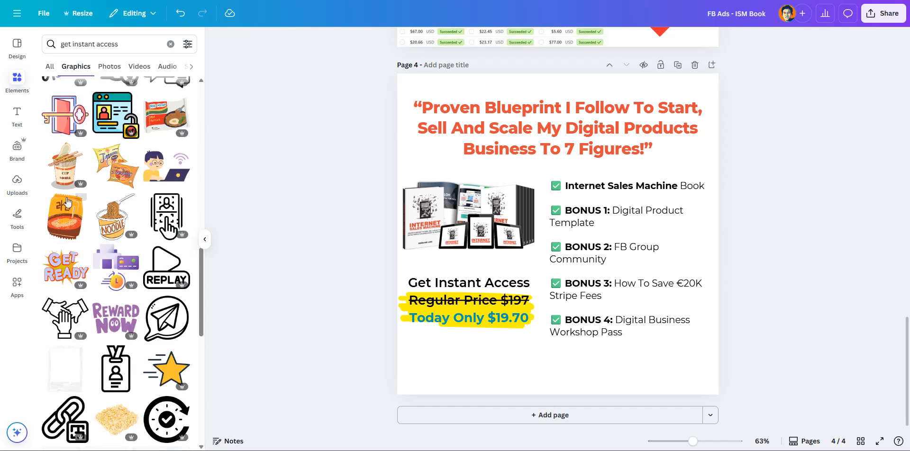
scroll(131, 252, down, 3)
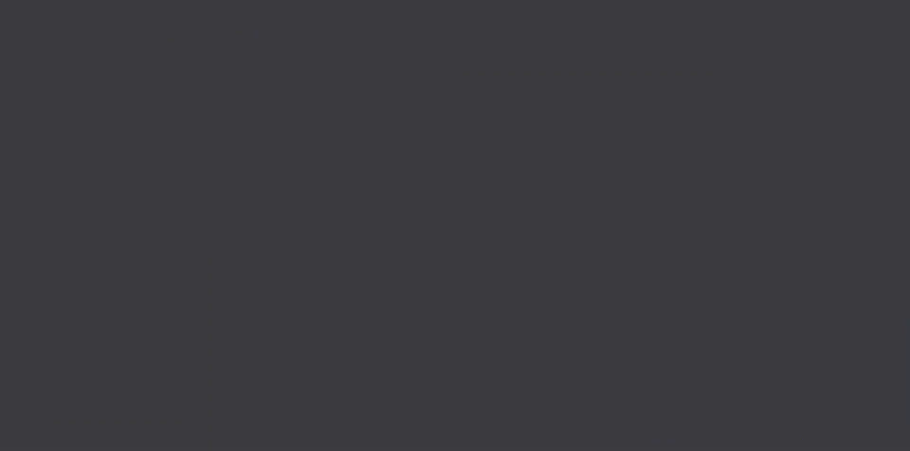
Step: Search Google Images for "get instant access button png", copy the orange button with red arrows, and return to Canva
text(get instant access button png)
key(Return)
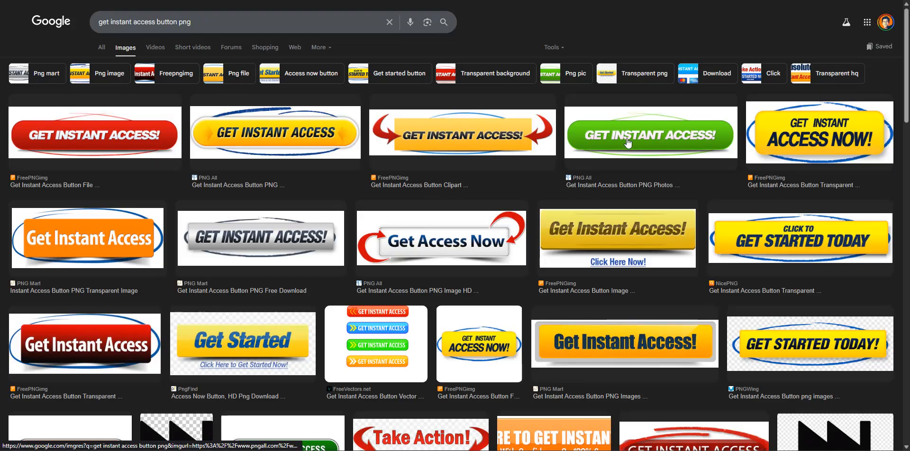
click(452, 132)
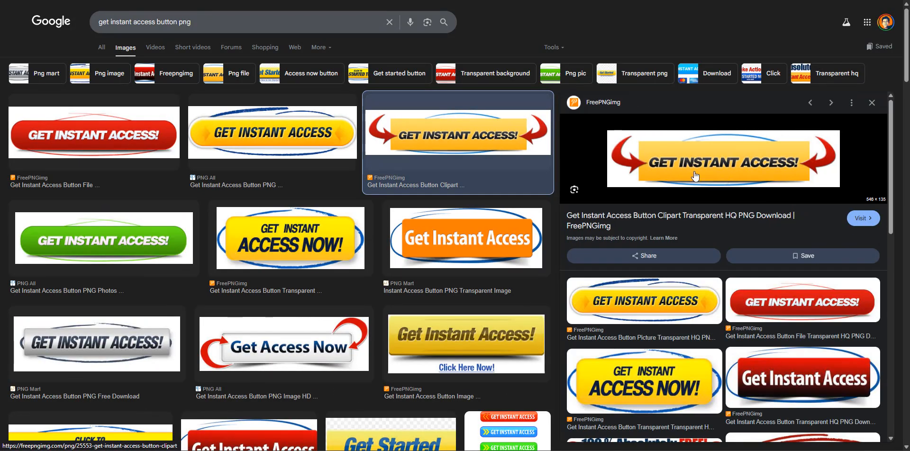
right_click(702, 159)
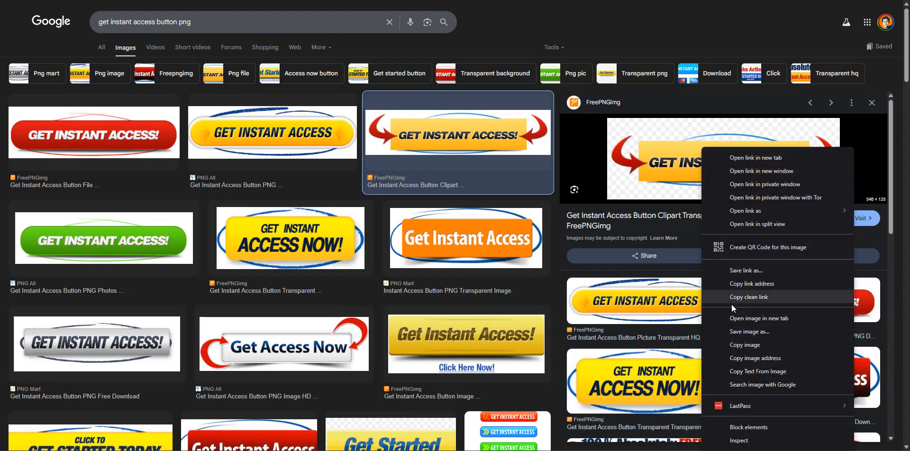
click(739, 358)
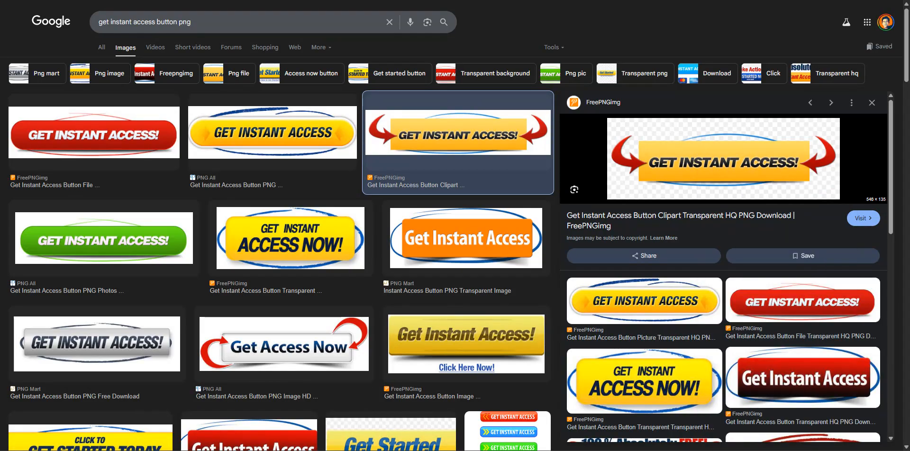
key(ctrl+shift+Tab)
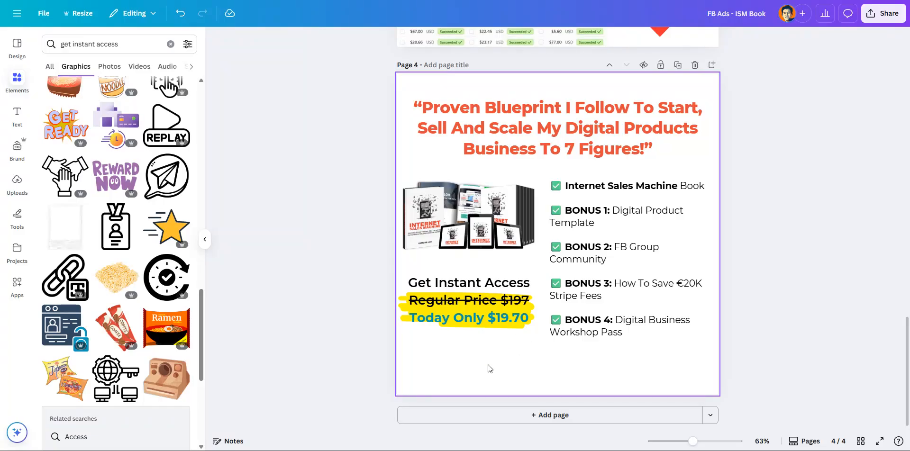
Step: Paste the copied "Get Instant Access!" button image onto page 4, allowing clipboard access, and place it centred below the price and bonus list
right_click(488, 368)
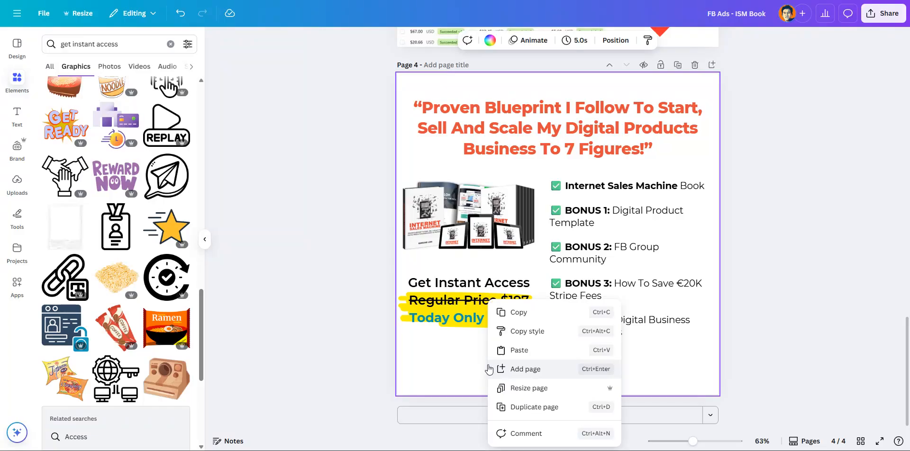
click(520, 350)
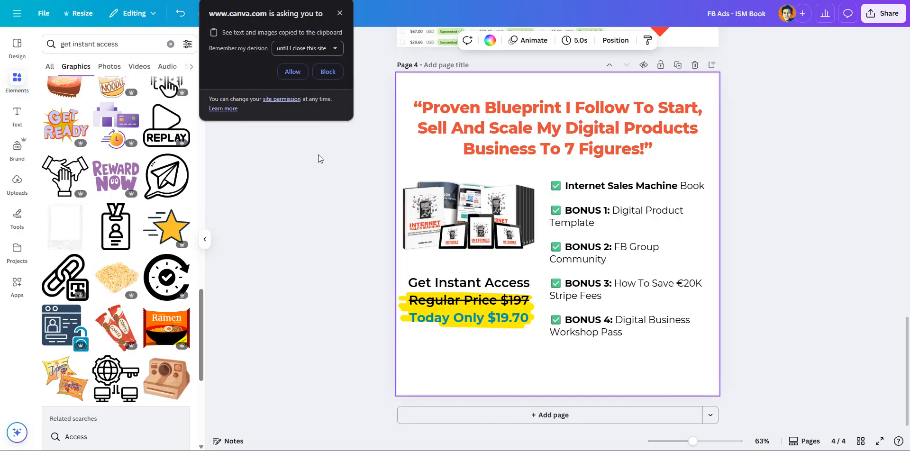
click(292, 76)
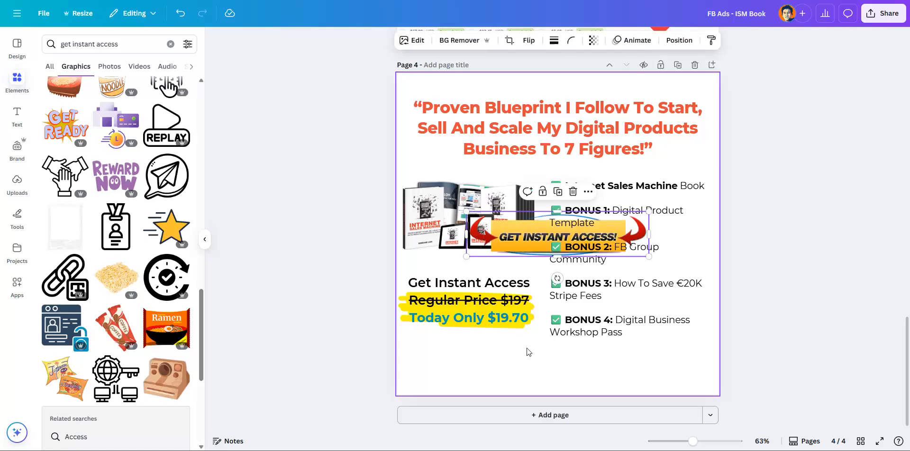
drag(534, 239, 520, 373)
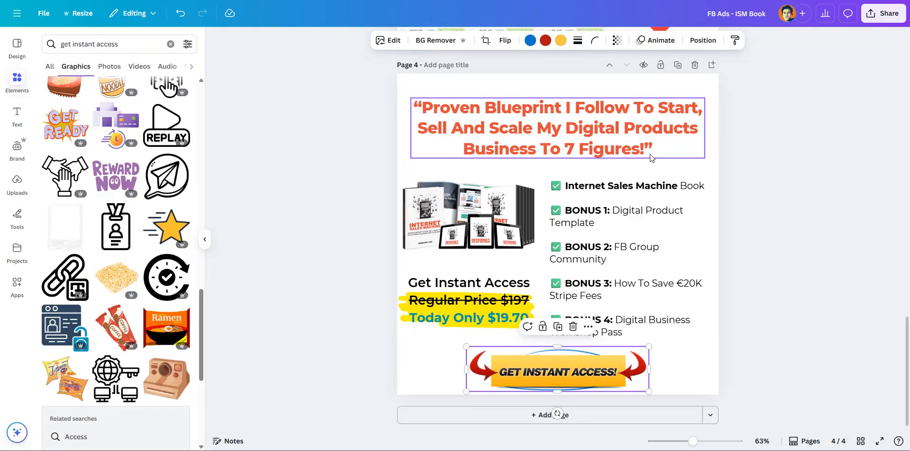
Step: Shift page 4's content slightly upward and fine-tune the button image's position beneath the bonus list
click(583, 189)
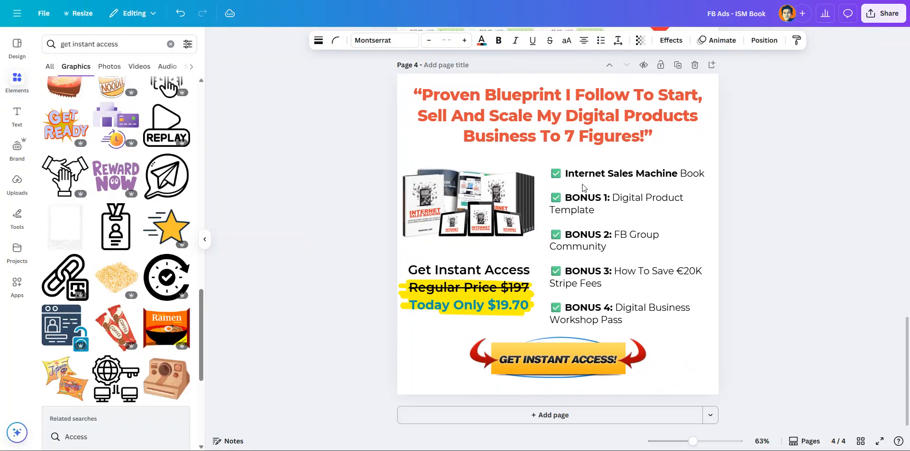
click(580, 362)
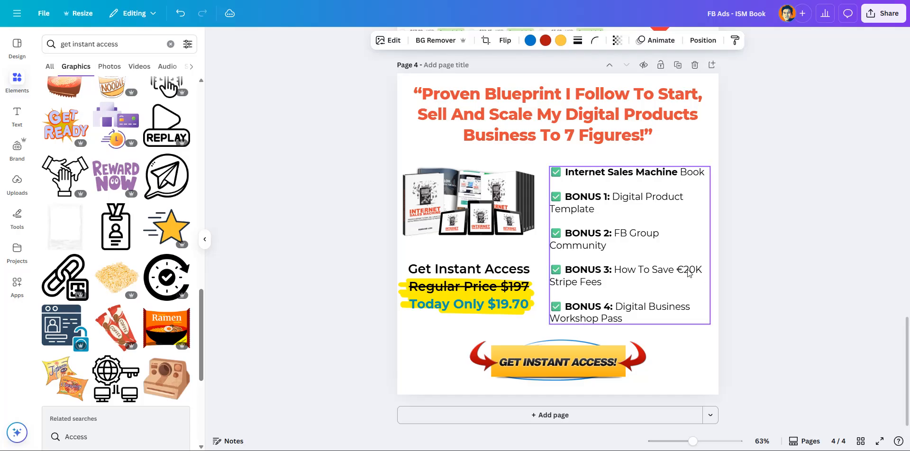
drag(582, 350, 583, 350)
click(741, 345)
Step: Review the ad pages and download pages 1–4 as PNG at 1,080 × 1,080 px, with the download settings saved
scroll(492, 222, up, 2)
scroll(492, 223, up, 20)
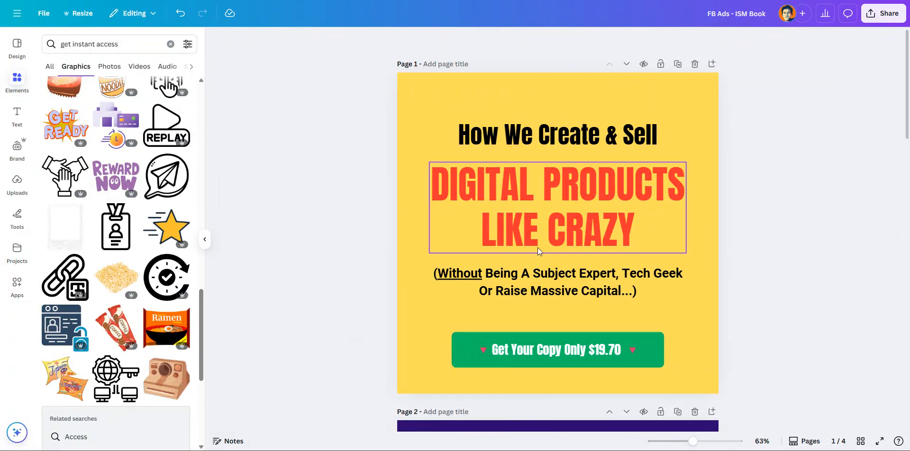
scroll(538, 252, down, 6)
scroll(537, 253, down, 12)
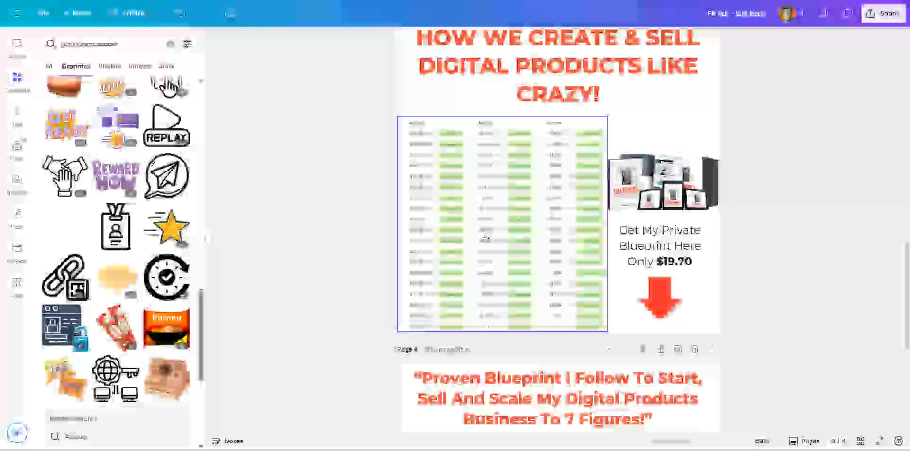
scroll(468, 254, down, 2)
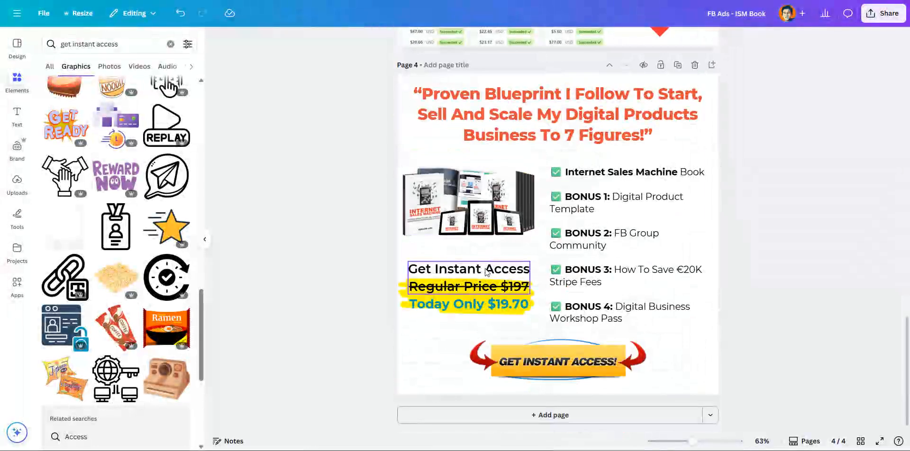
click(204, 239)
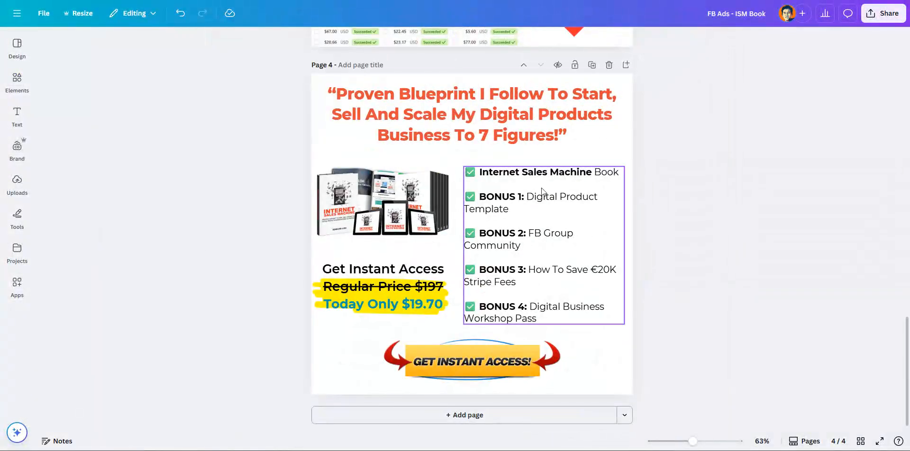
click(874, 19)
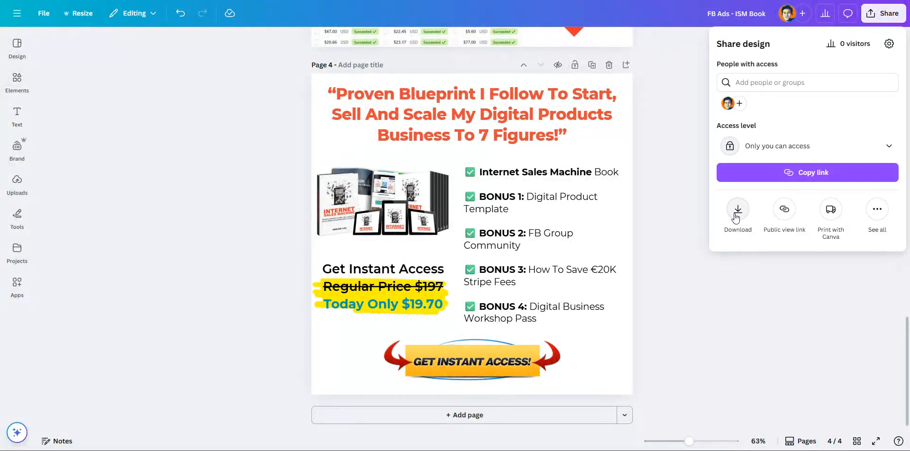
click(736, 208)
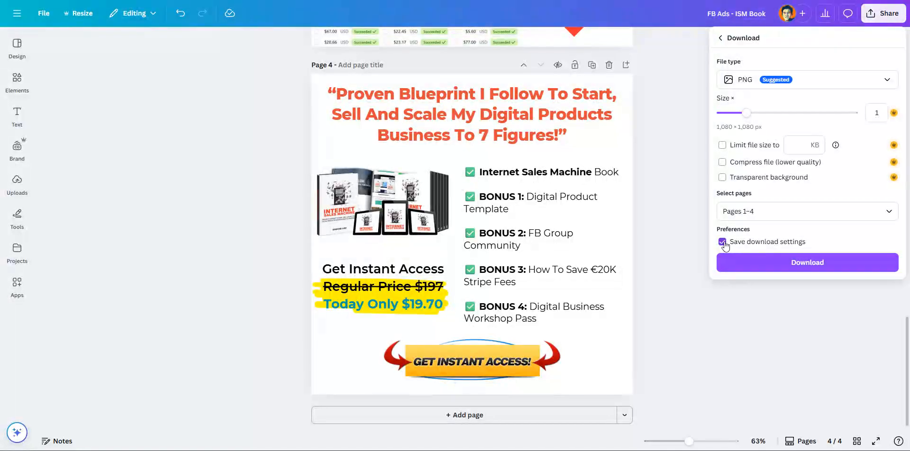
click(793, 263)
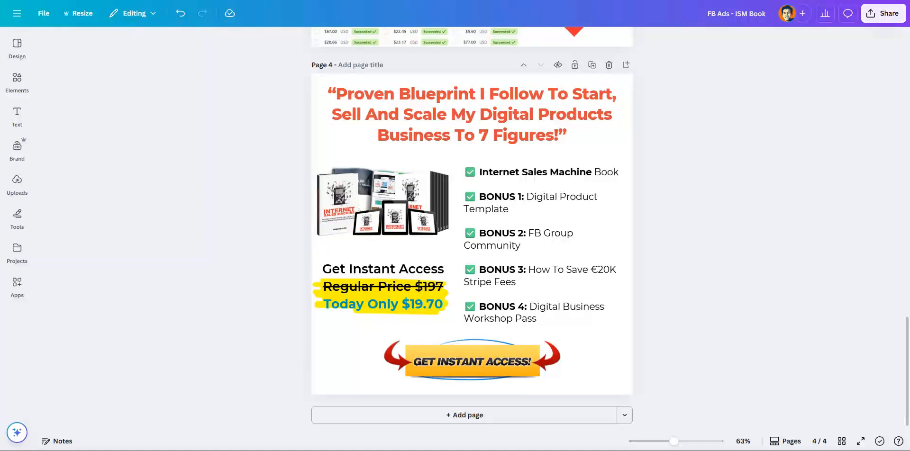
Step: Open the downloaded "FB Ads - ISM Book" archive, preview image 1.png, and close both windows to return to the design
key(ctrl+j)
click(798, 39)
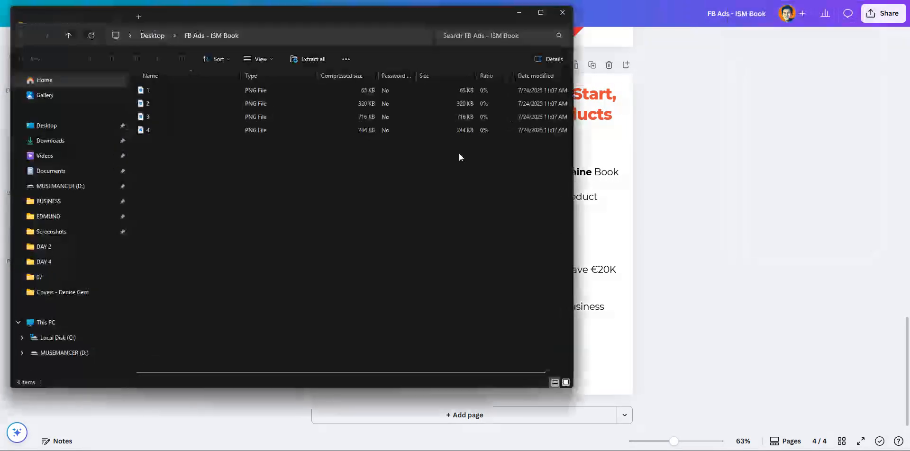
double_click(160, 89)
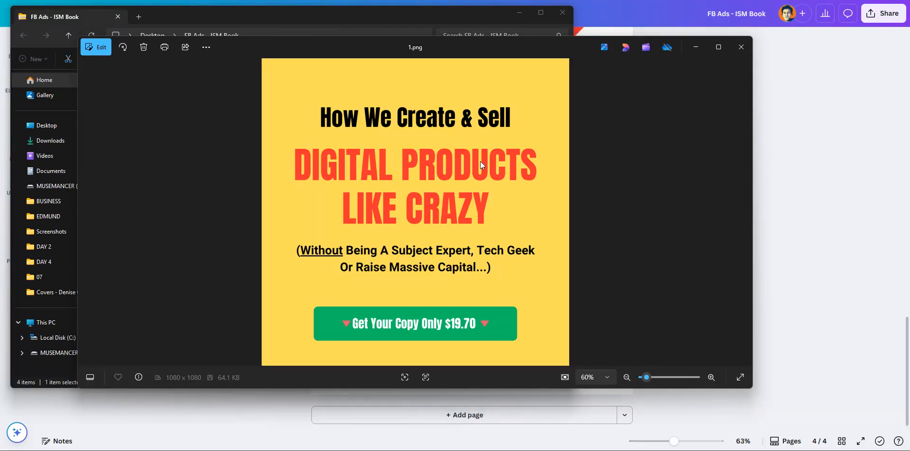
click(563, 13)
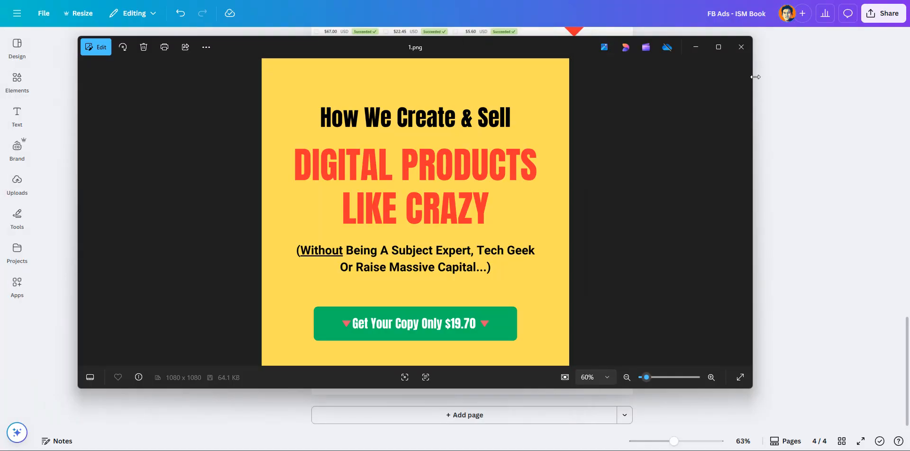
click(746, 54)
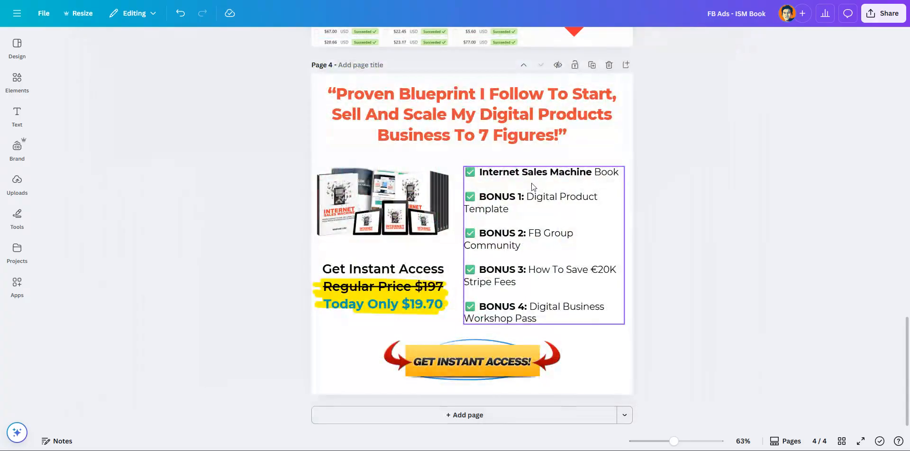